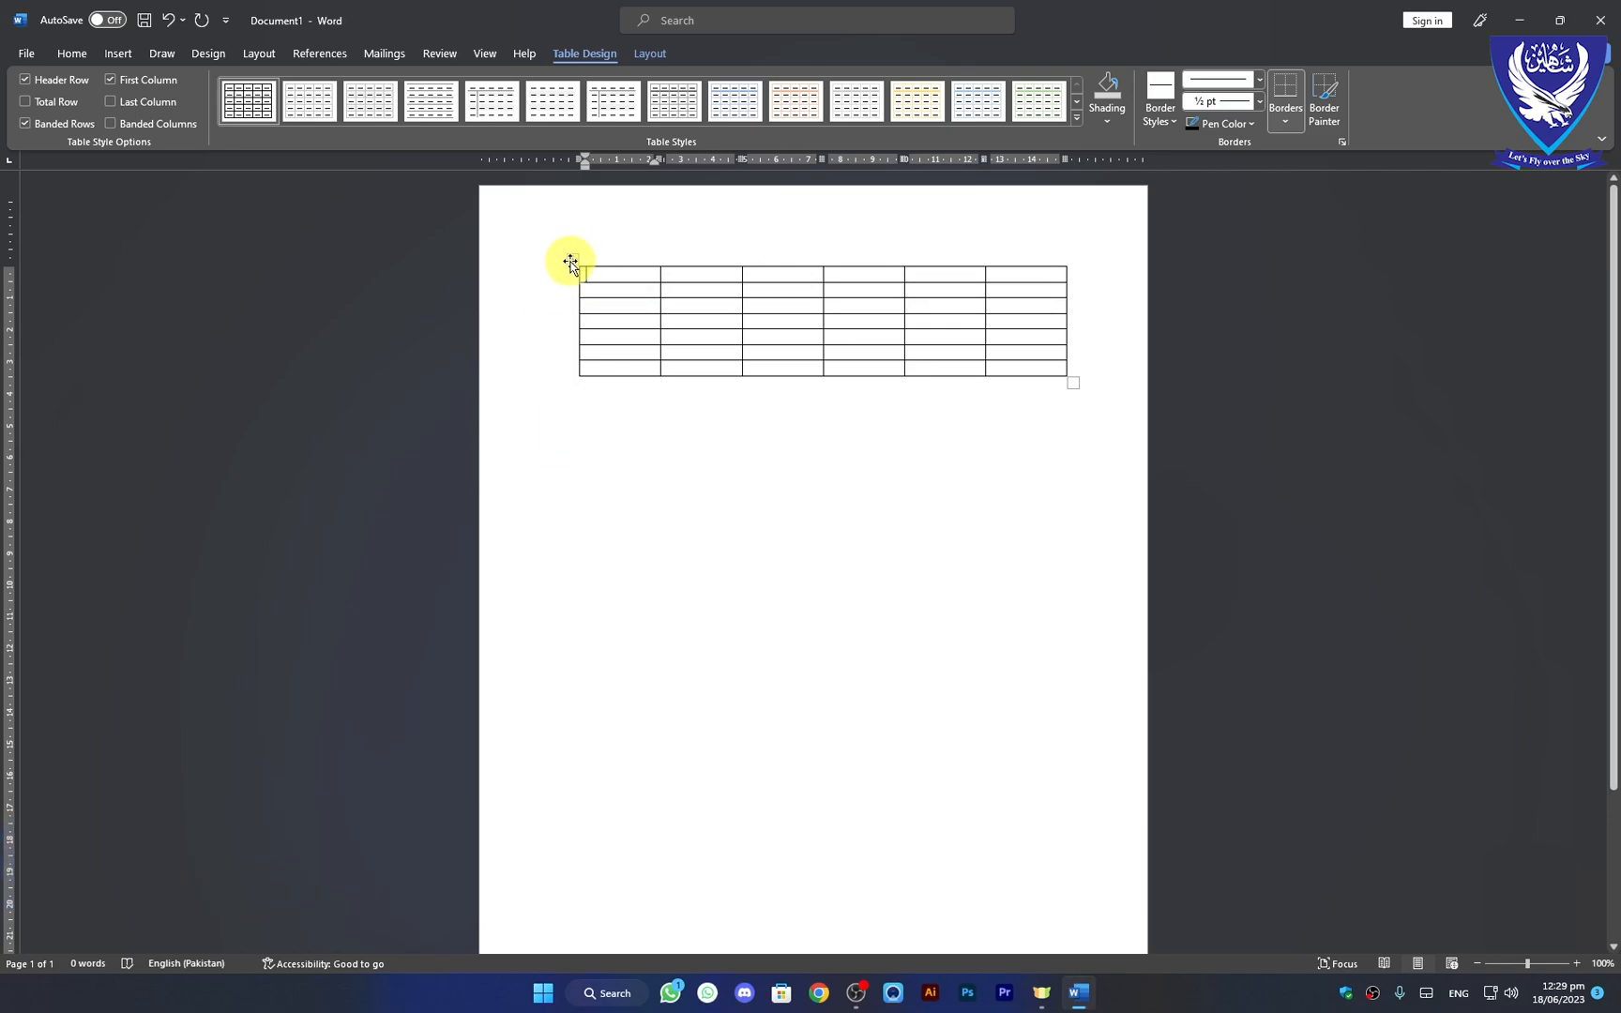
# Step: Select the entire table, followed by its second and last rows individually, and clear the selection
pyautogui.click(572, 262)
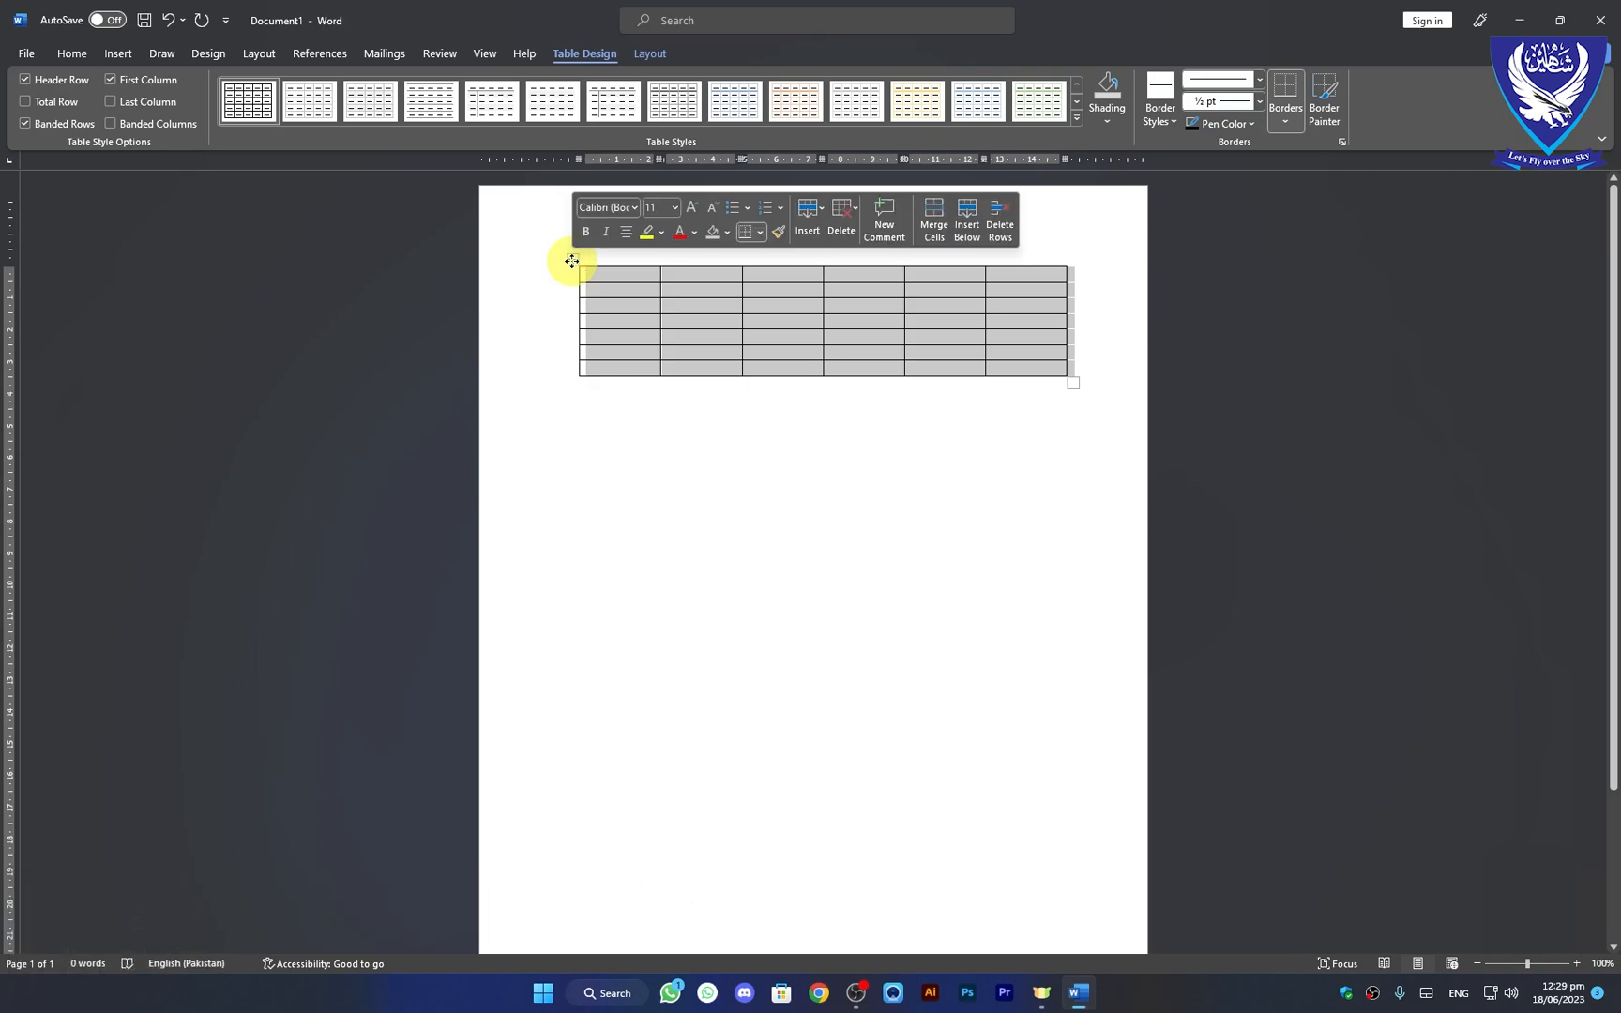
pyautogui.click(603, 422)
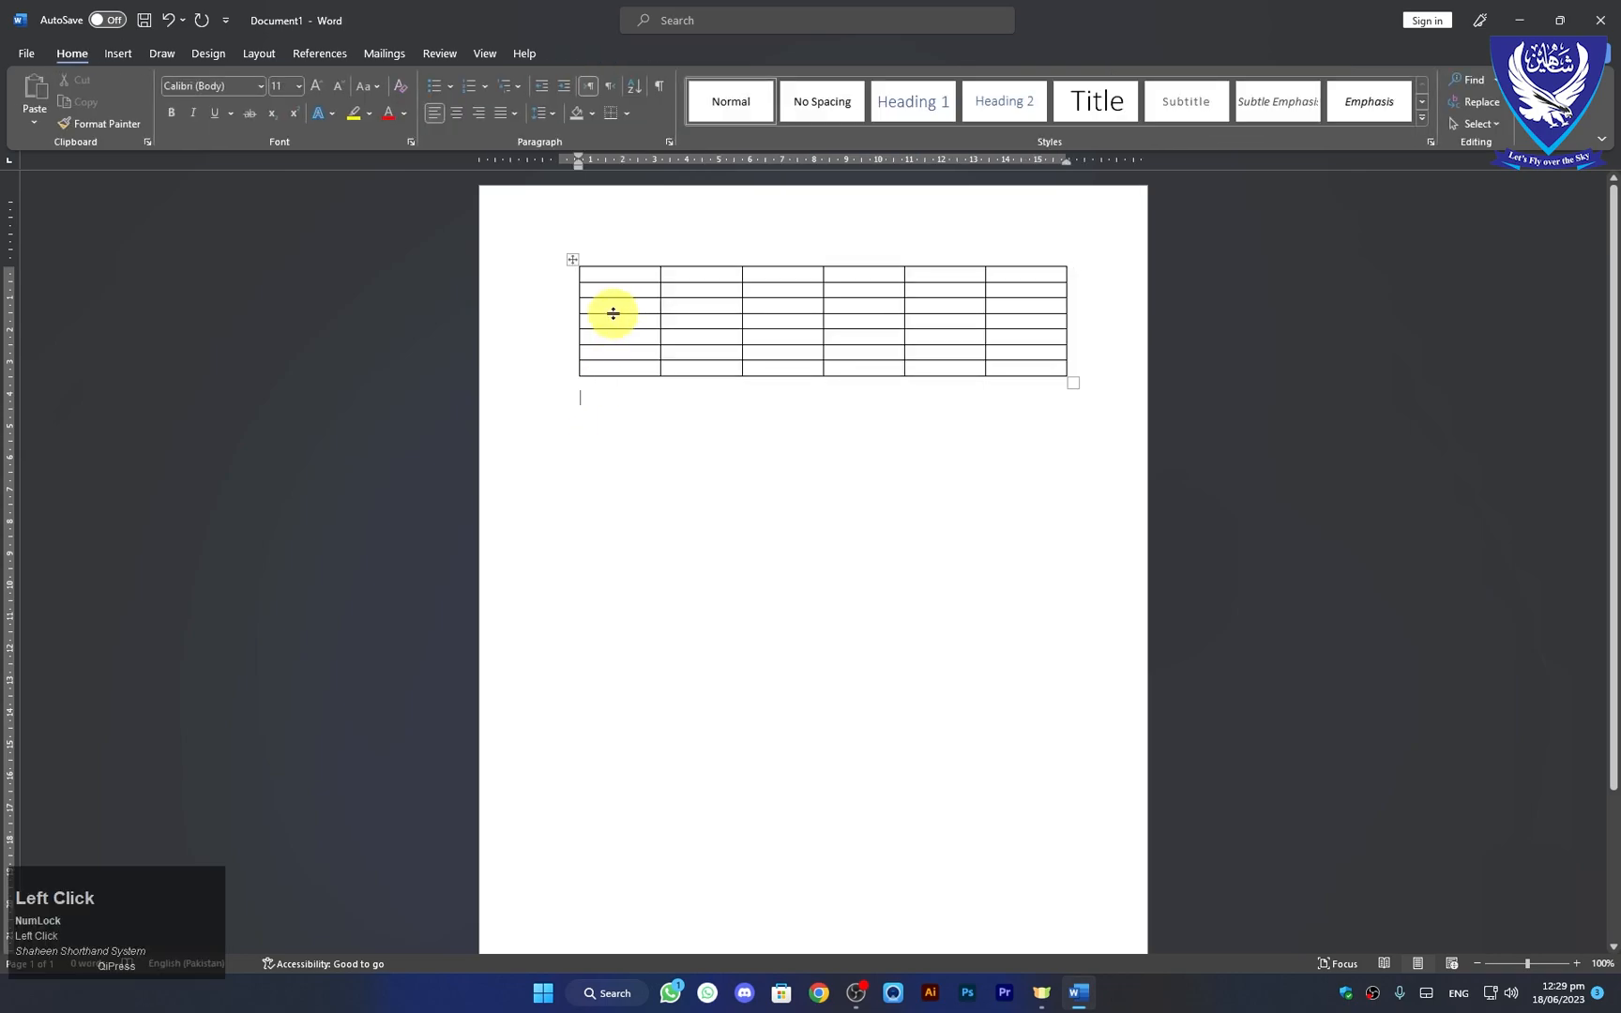
pyautogui.moveTo(563, 299)
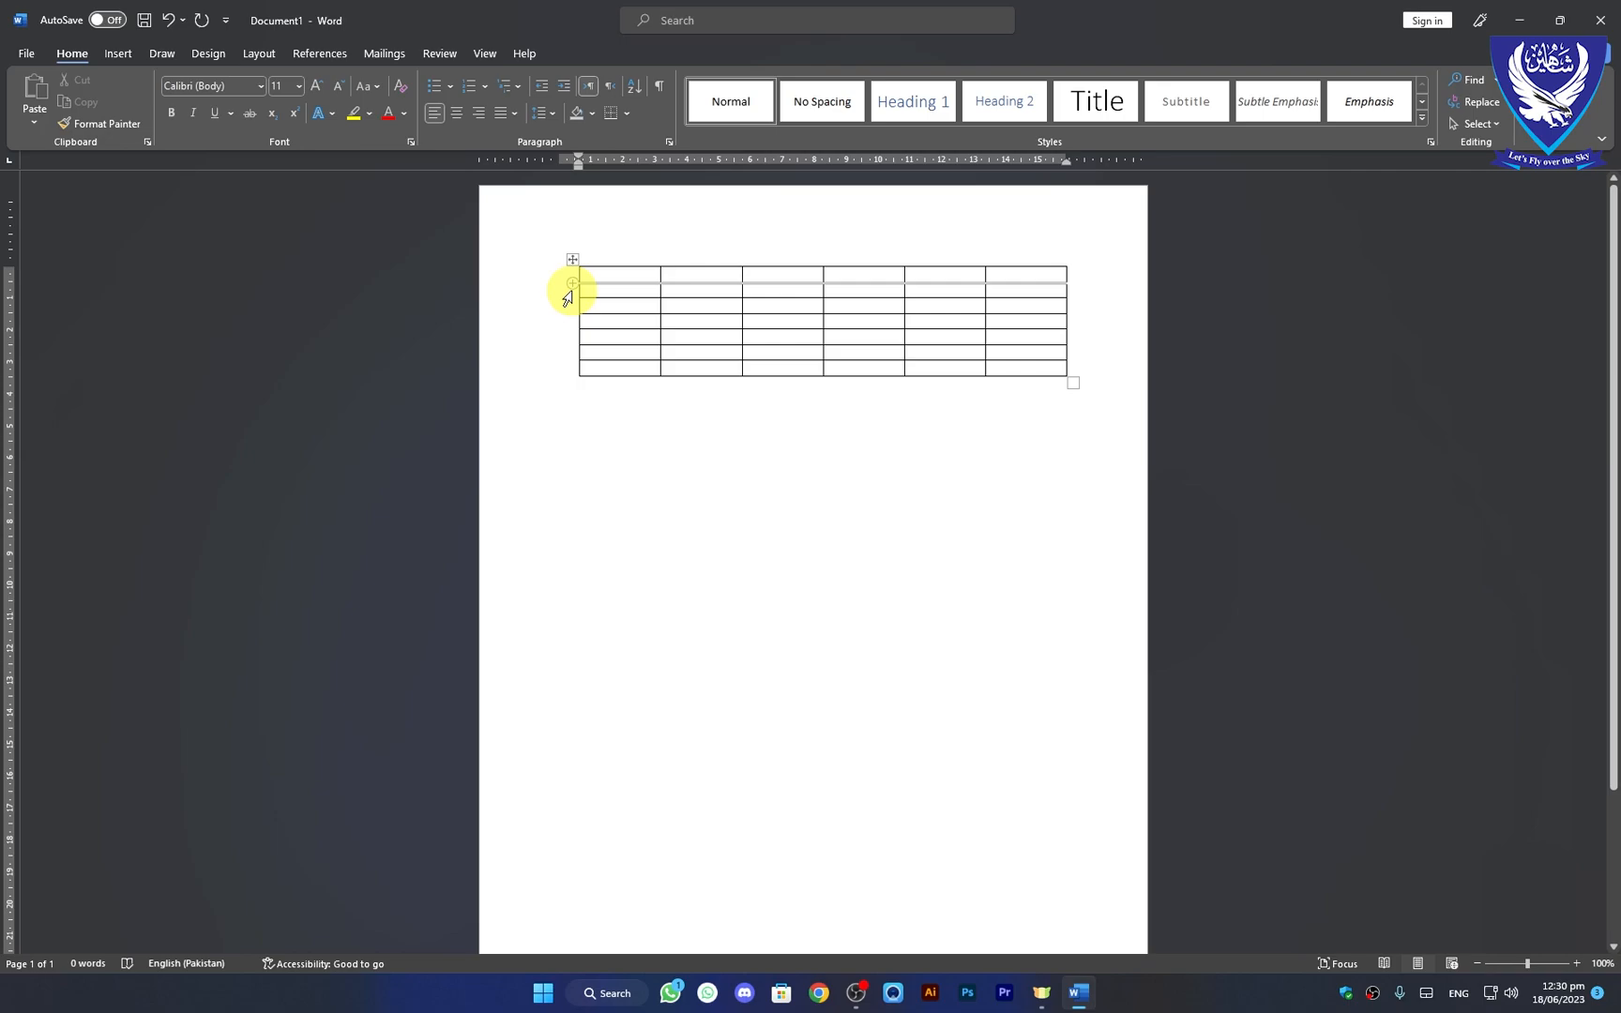
pyautogui.click(567, 298)
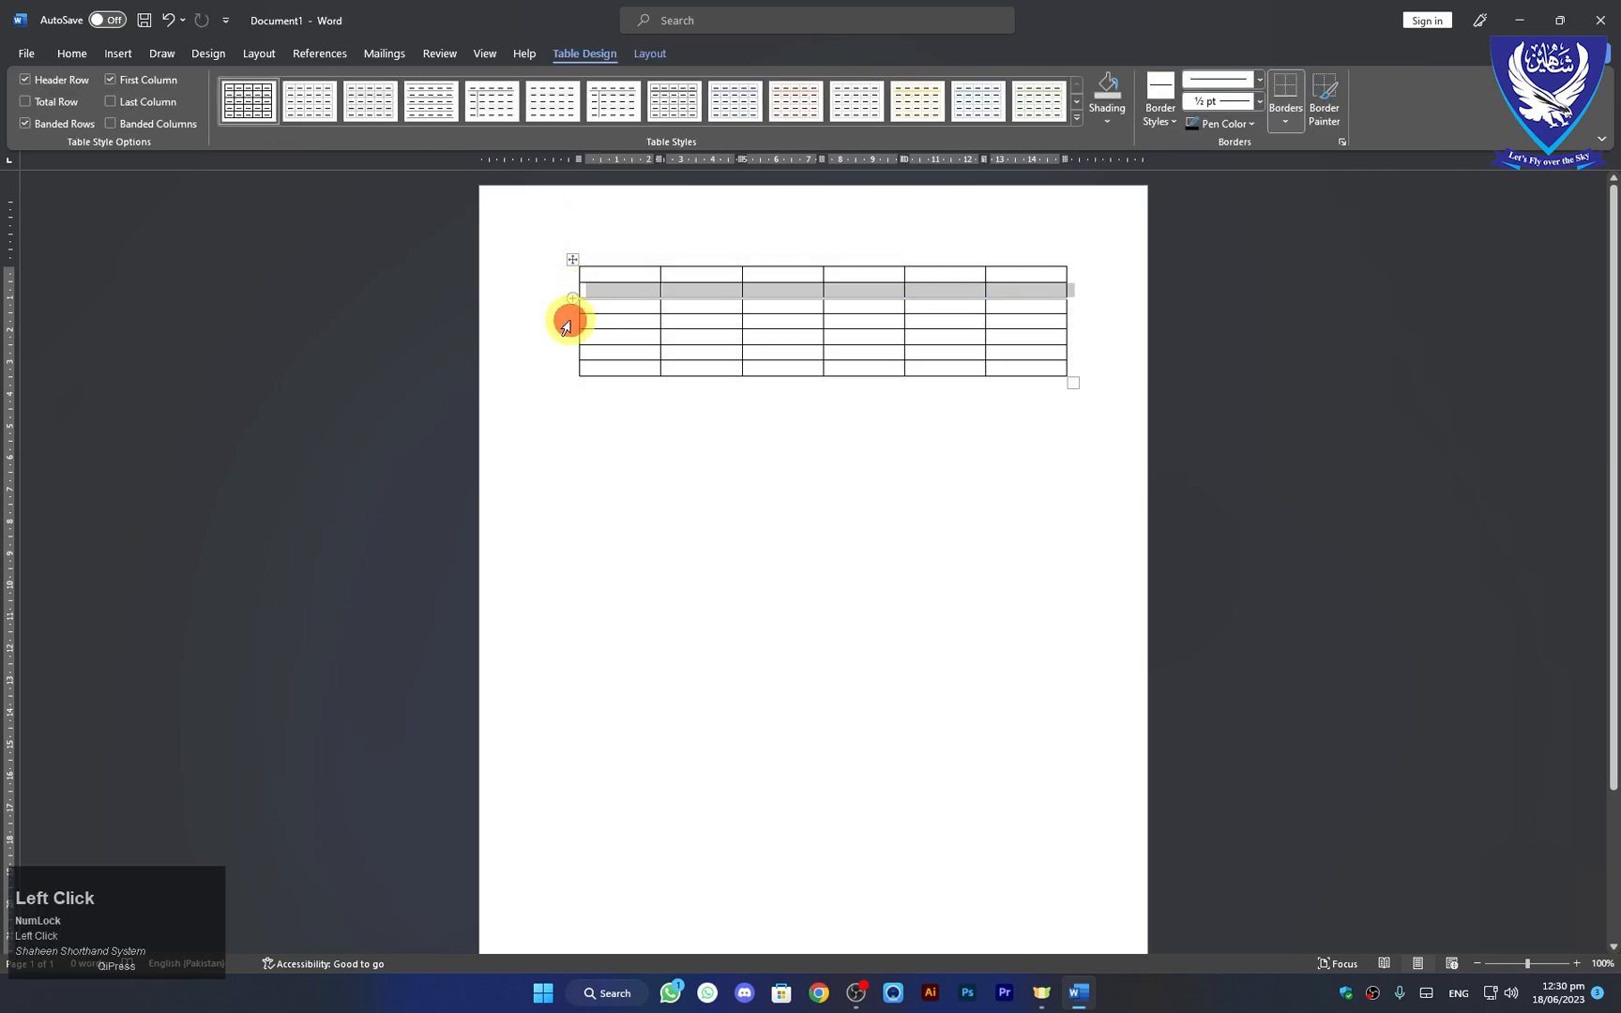
pyautogui.click(564, 369)
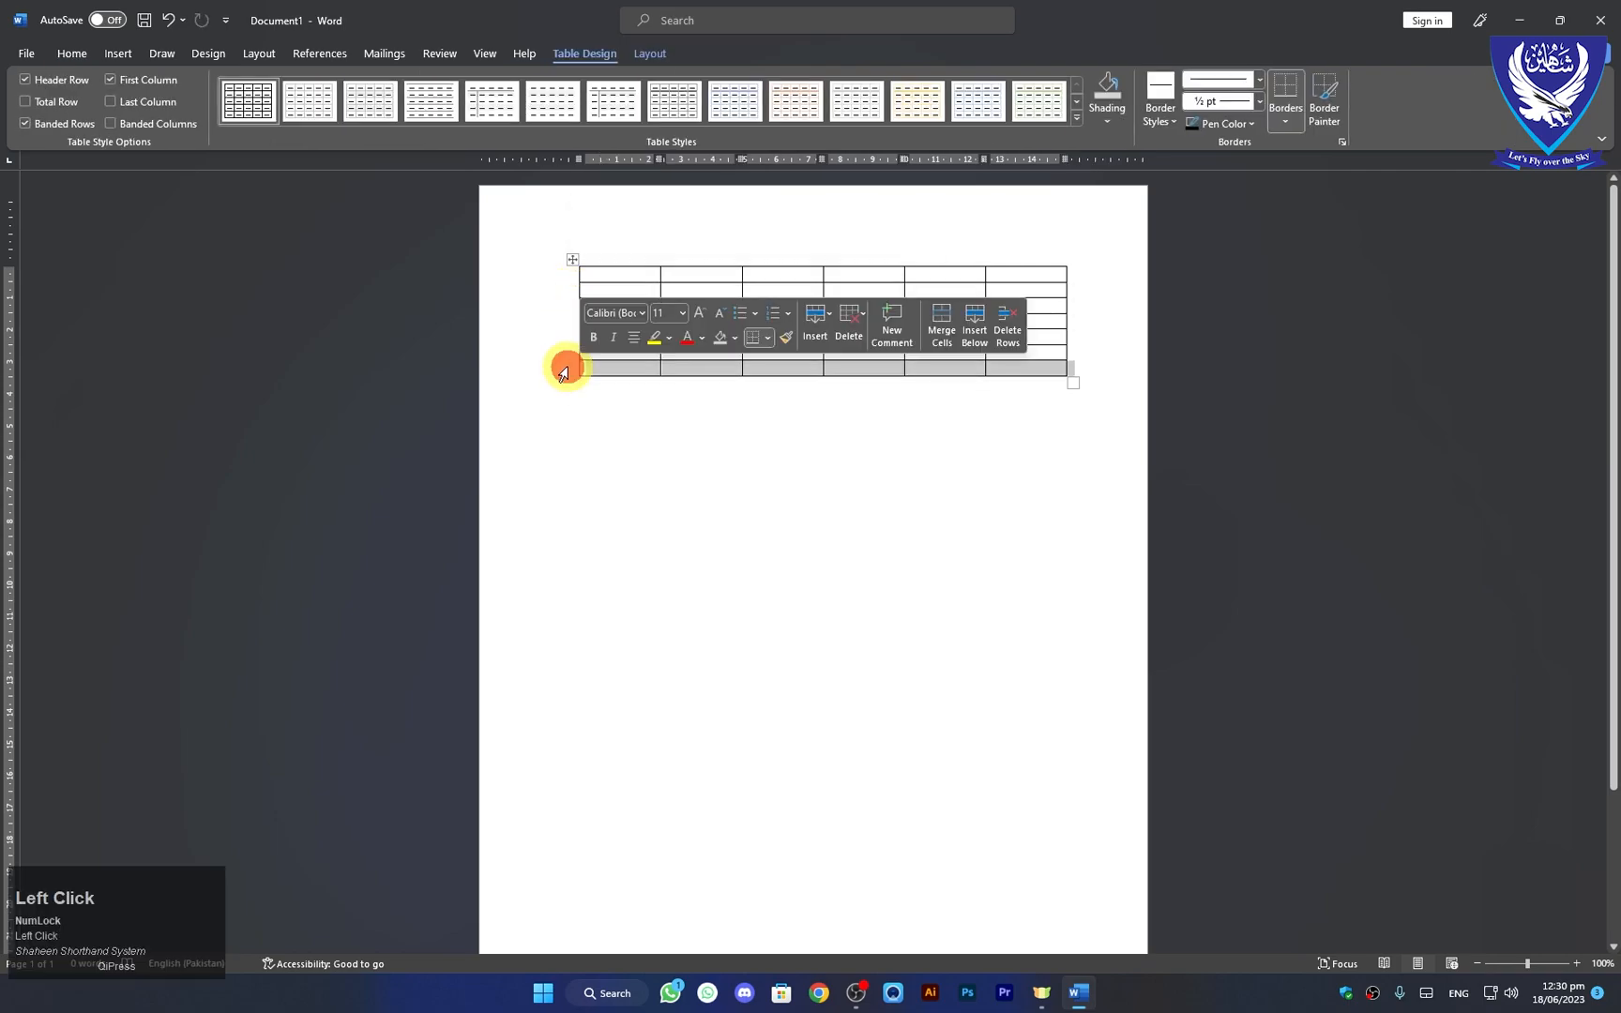
pyautogui.click(614, 468)
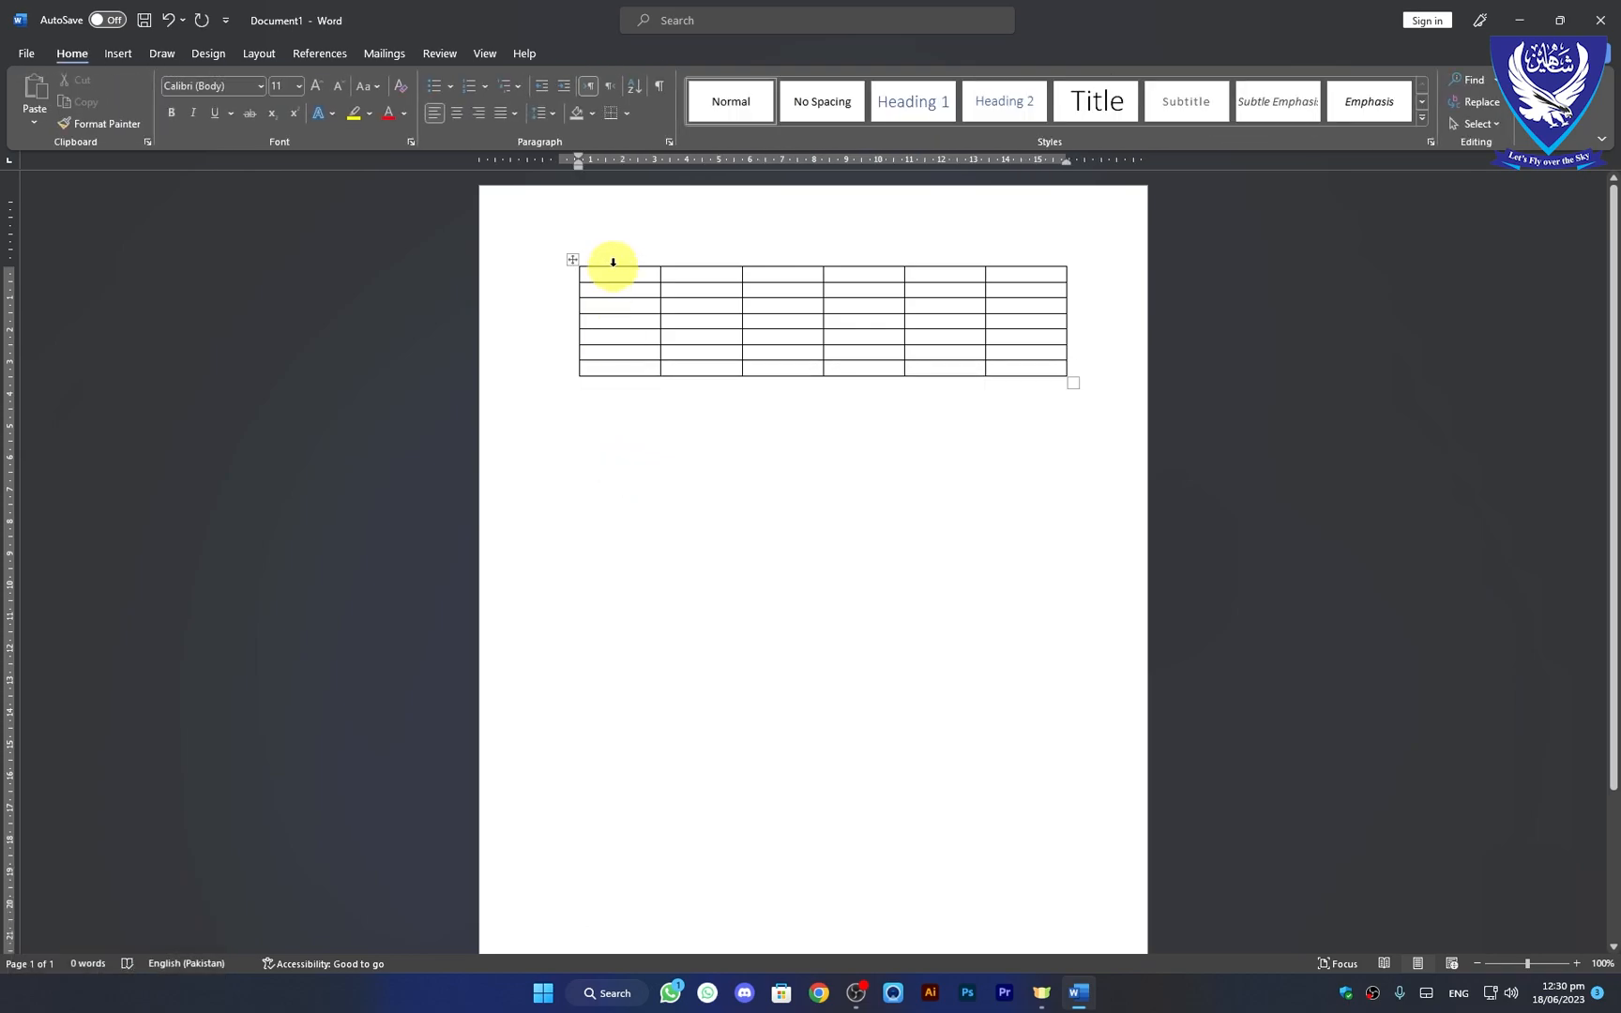
# Step: Select the table's first four columns one at a time, ending with the fourth column
pyautogui.click(613, 263)
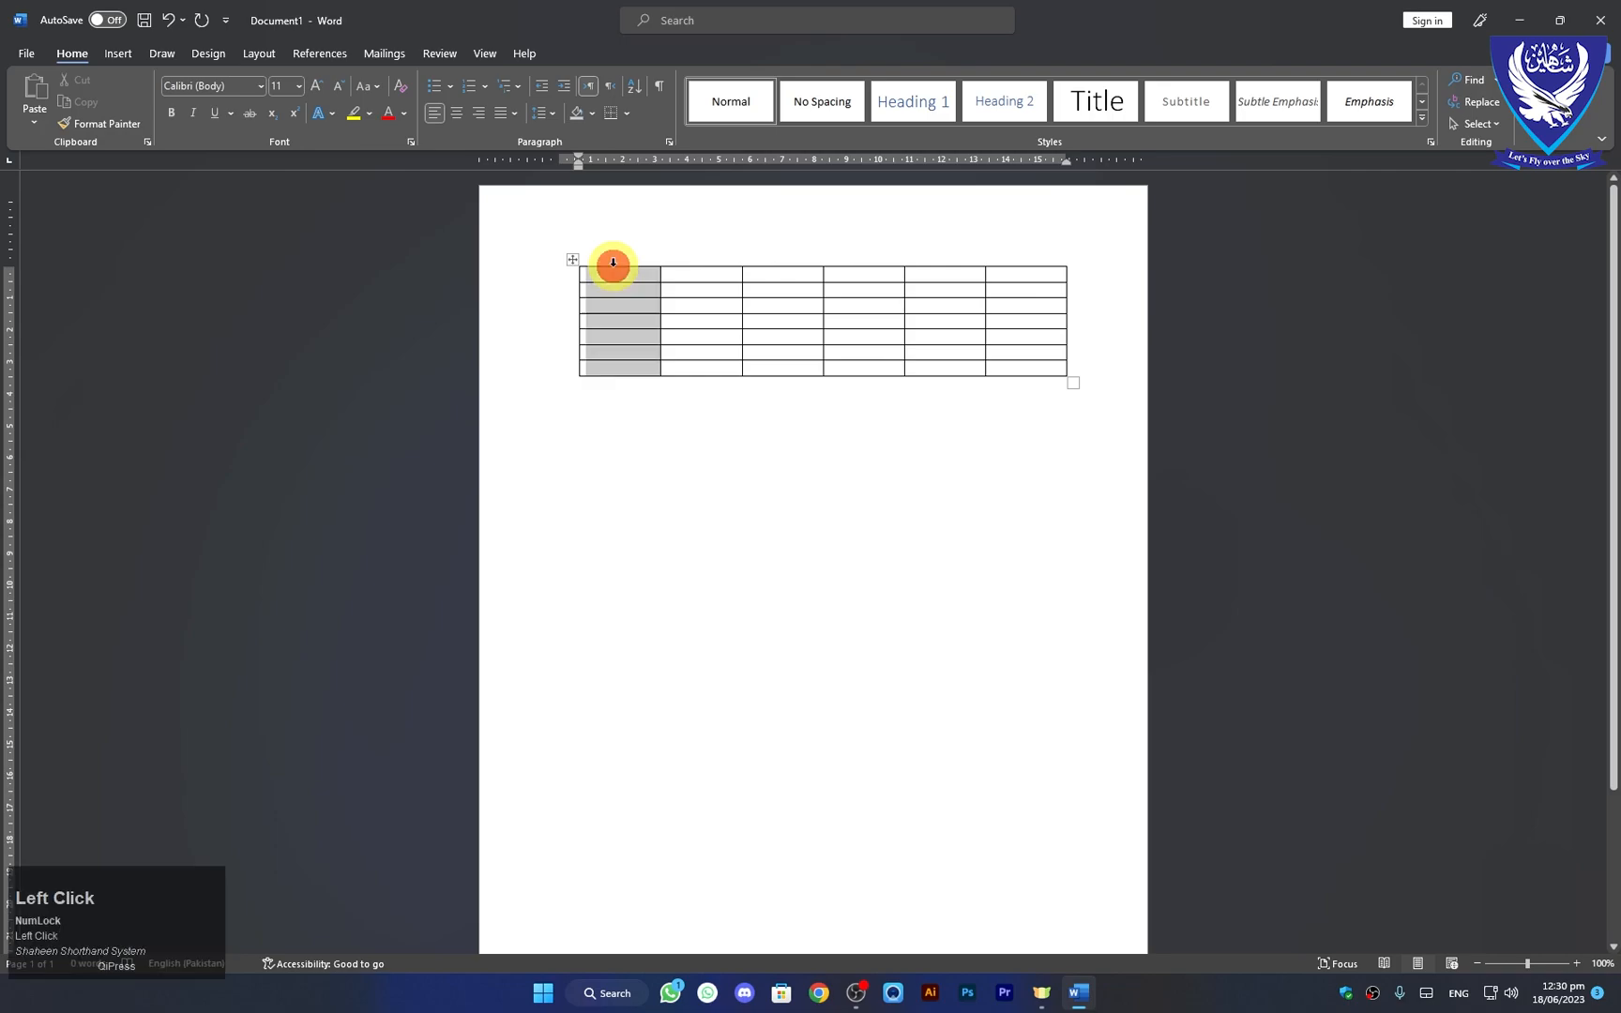
pyautogui.click(725, 263)
pyautogui.click(796, 272)
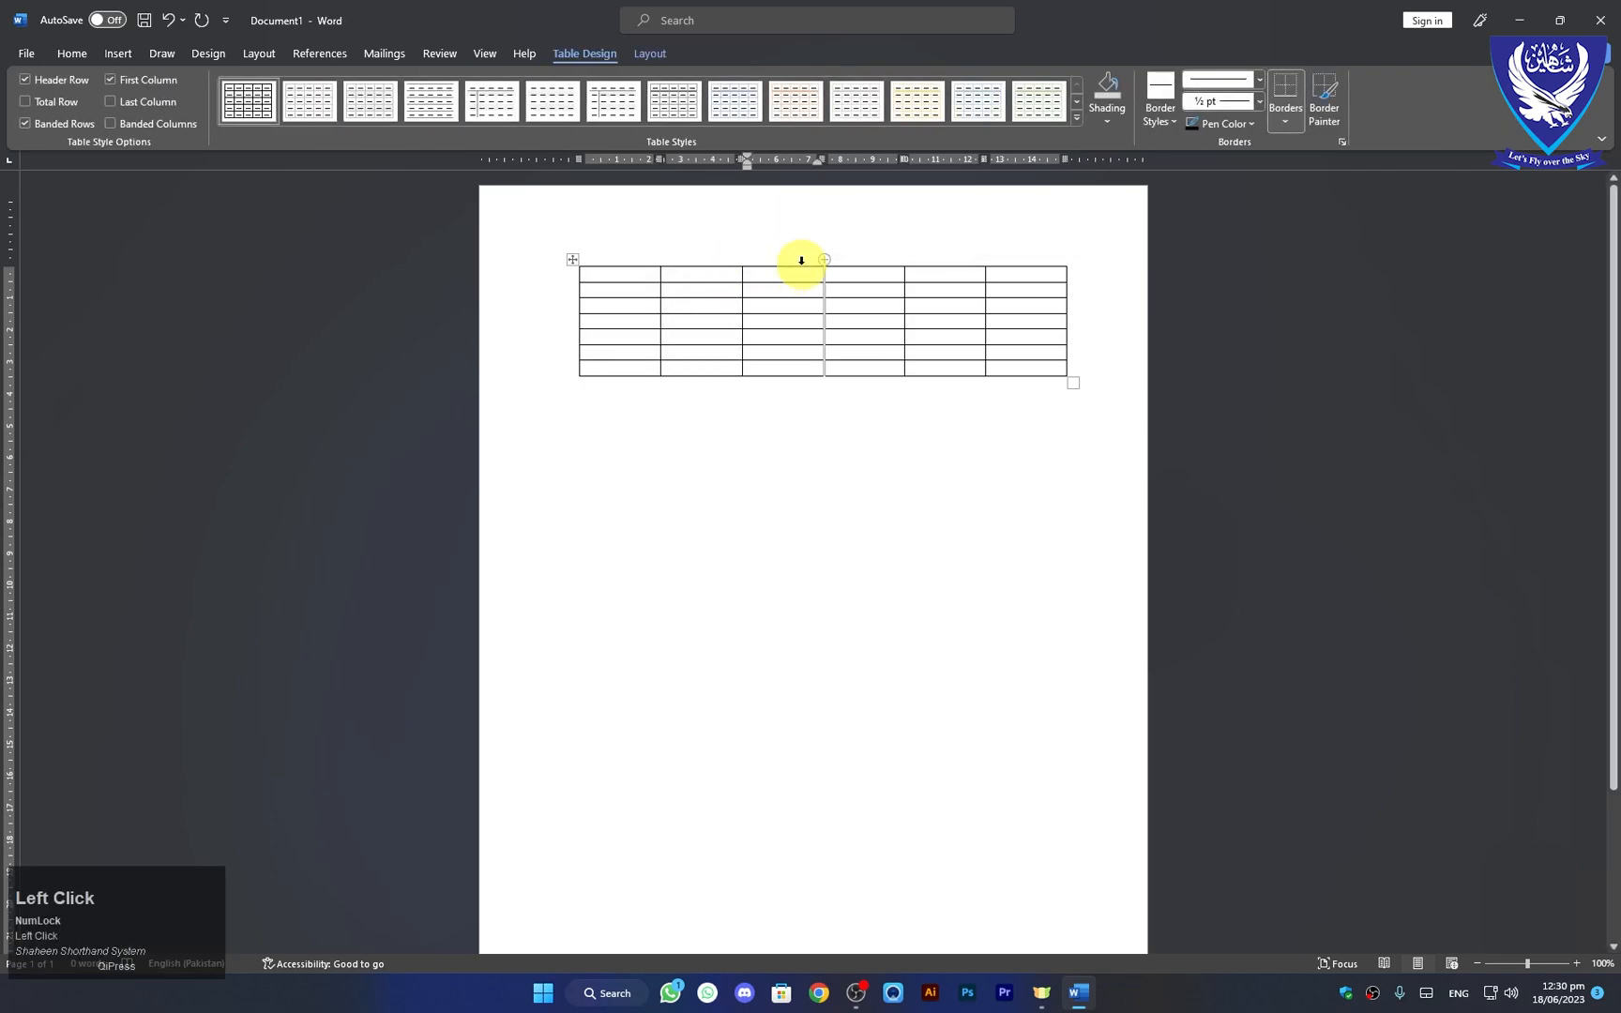
pyautogui.click(801, 261)
pyautogui.click(858, 260)
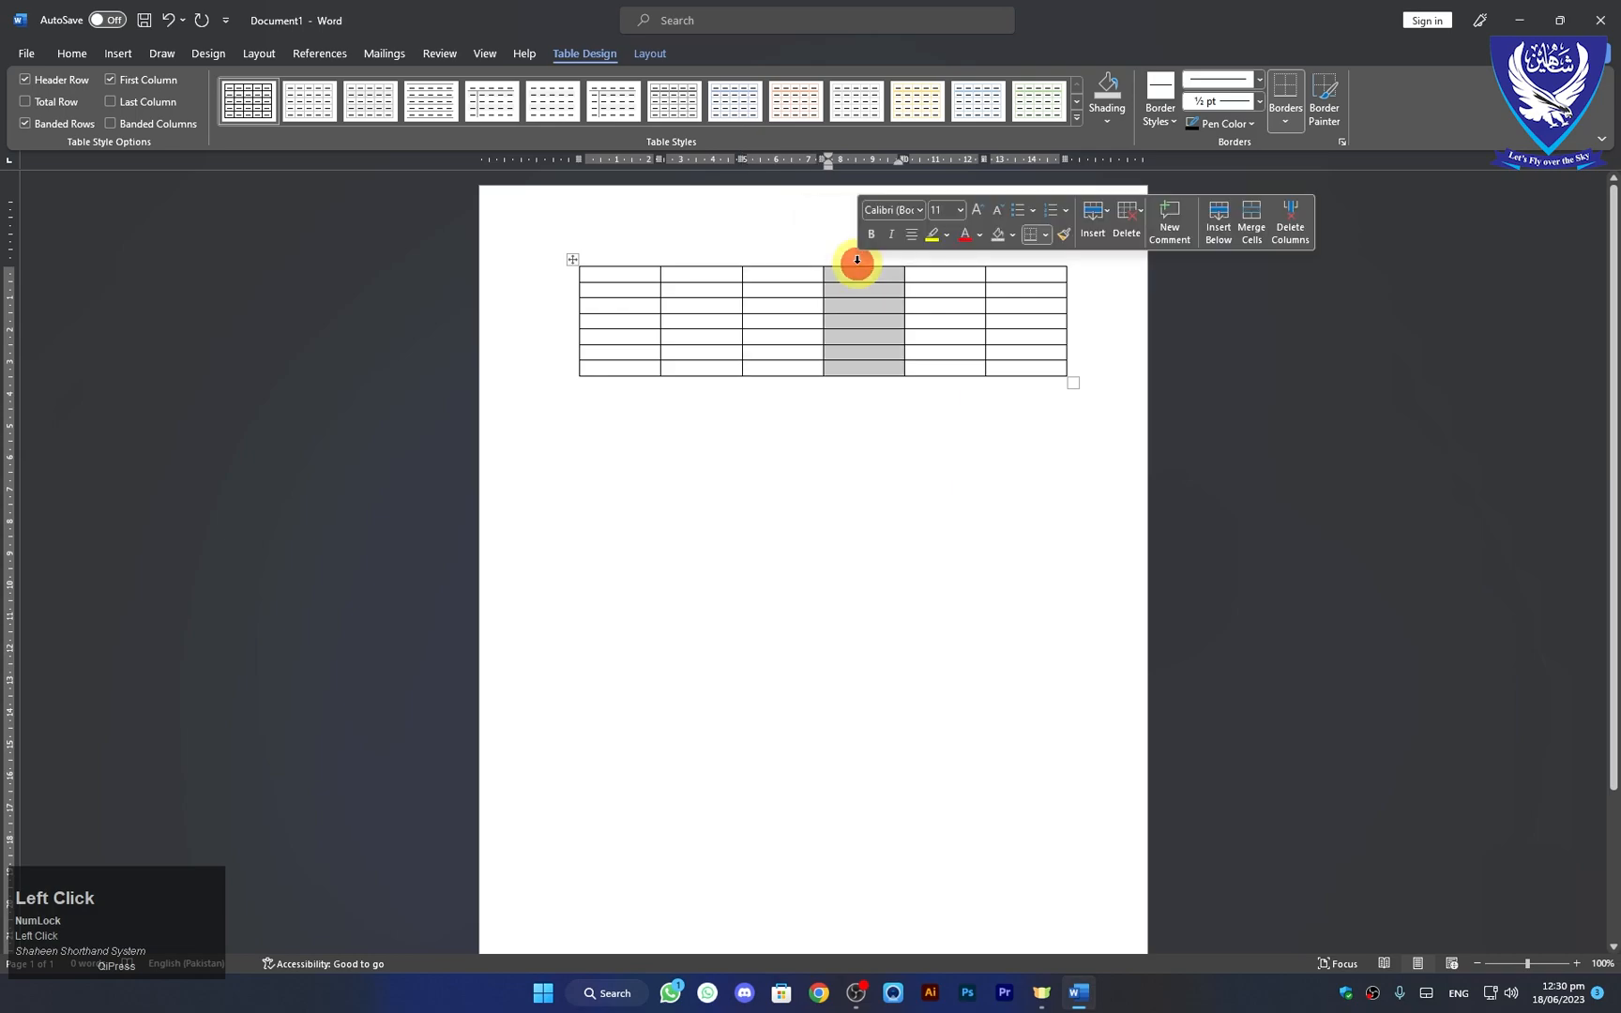
# Step: Select the non-adjacent first, third and fifth columns together, and remove them from the selection again
pyautogui.click(618, 264)
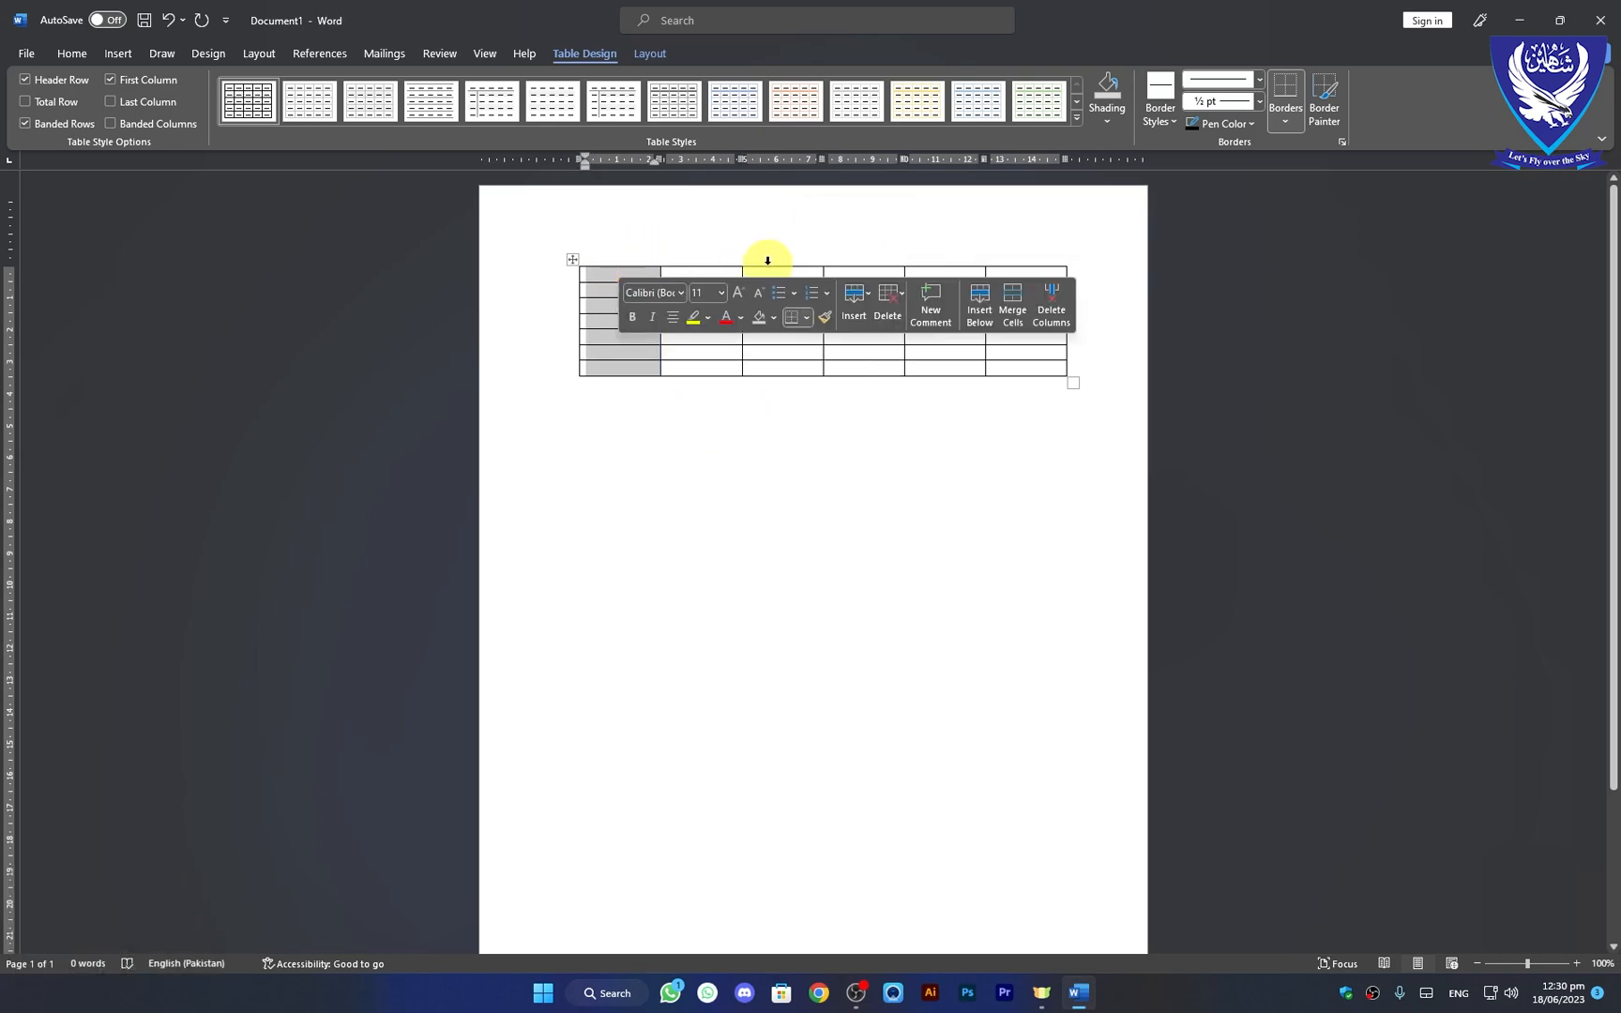
pyautogui.press('ctrl')
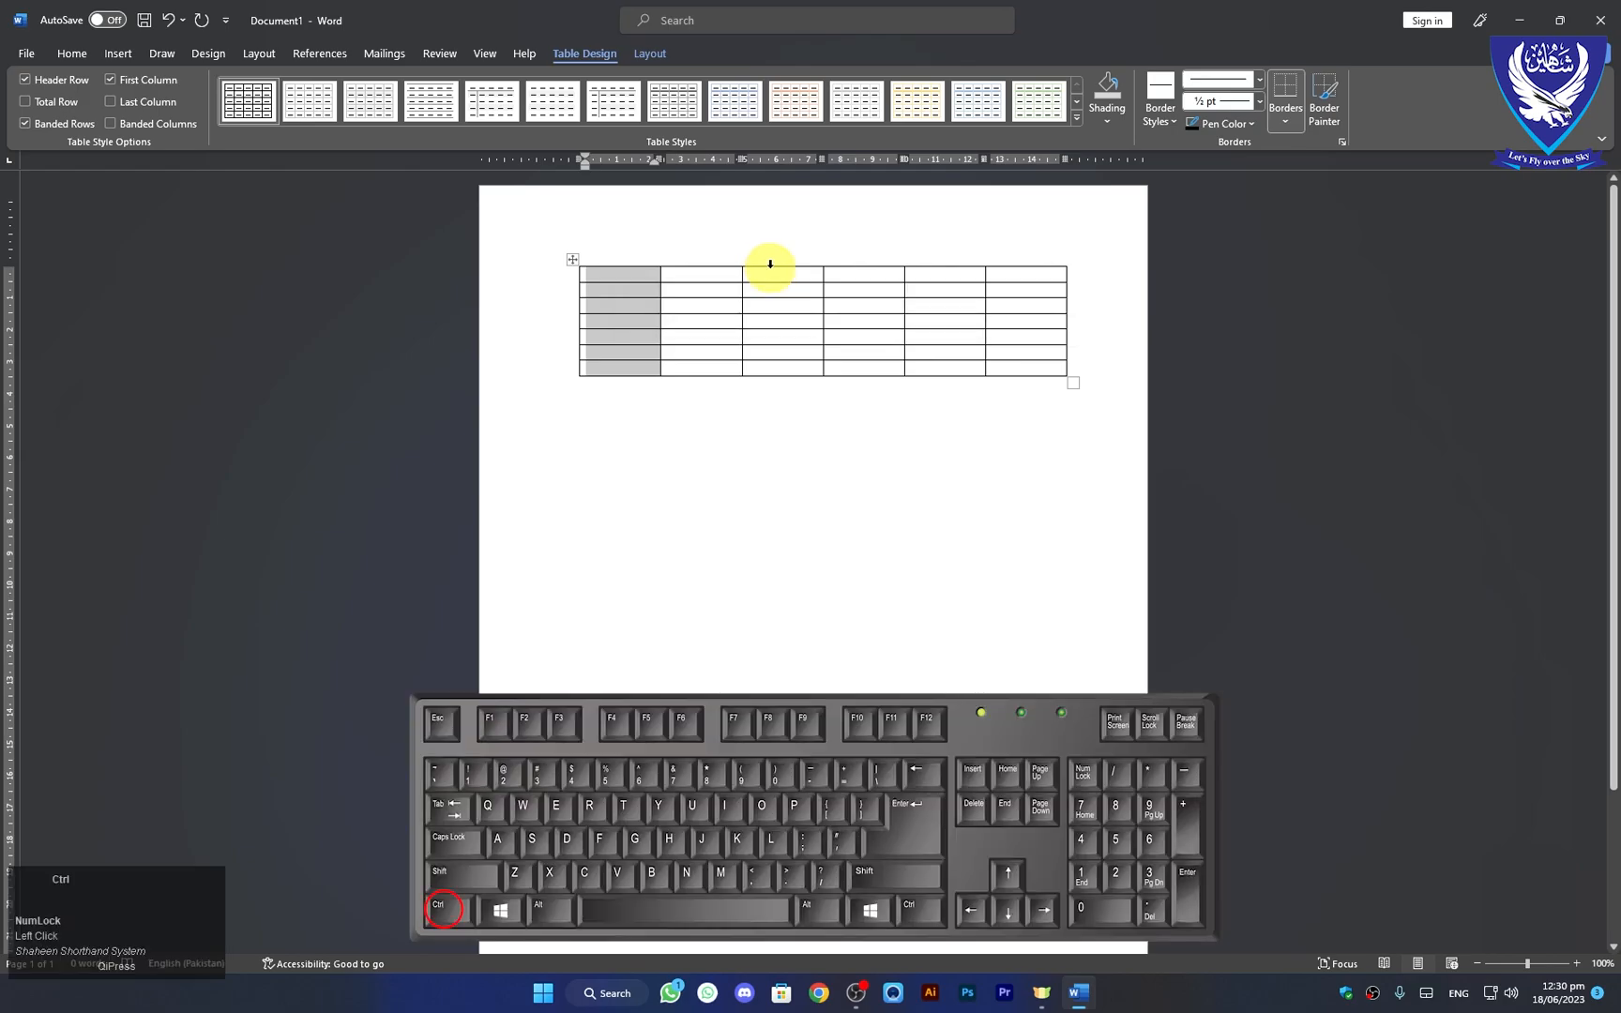
pyautogui.keyDown('ctrl'); pyautogui.click(771, 263); pyautogui.keyUp('ctrl')
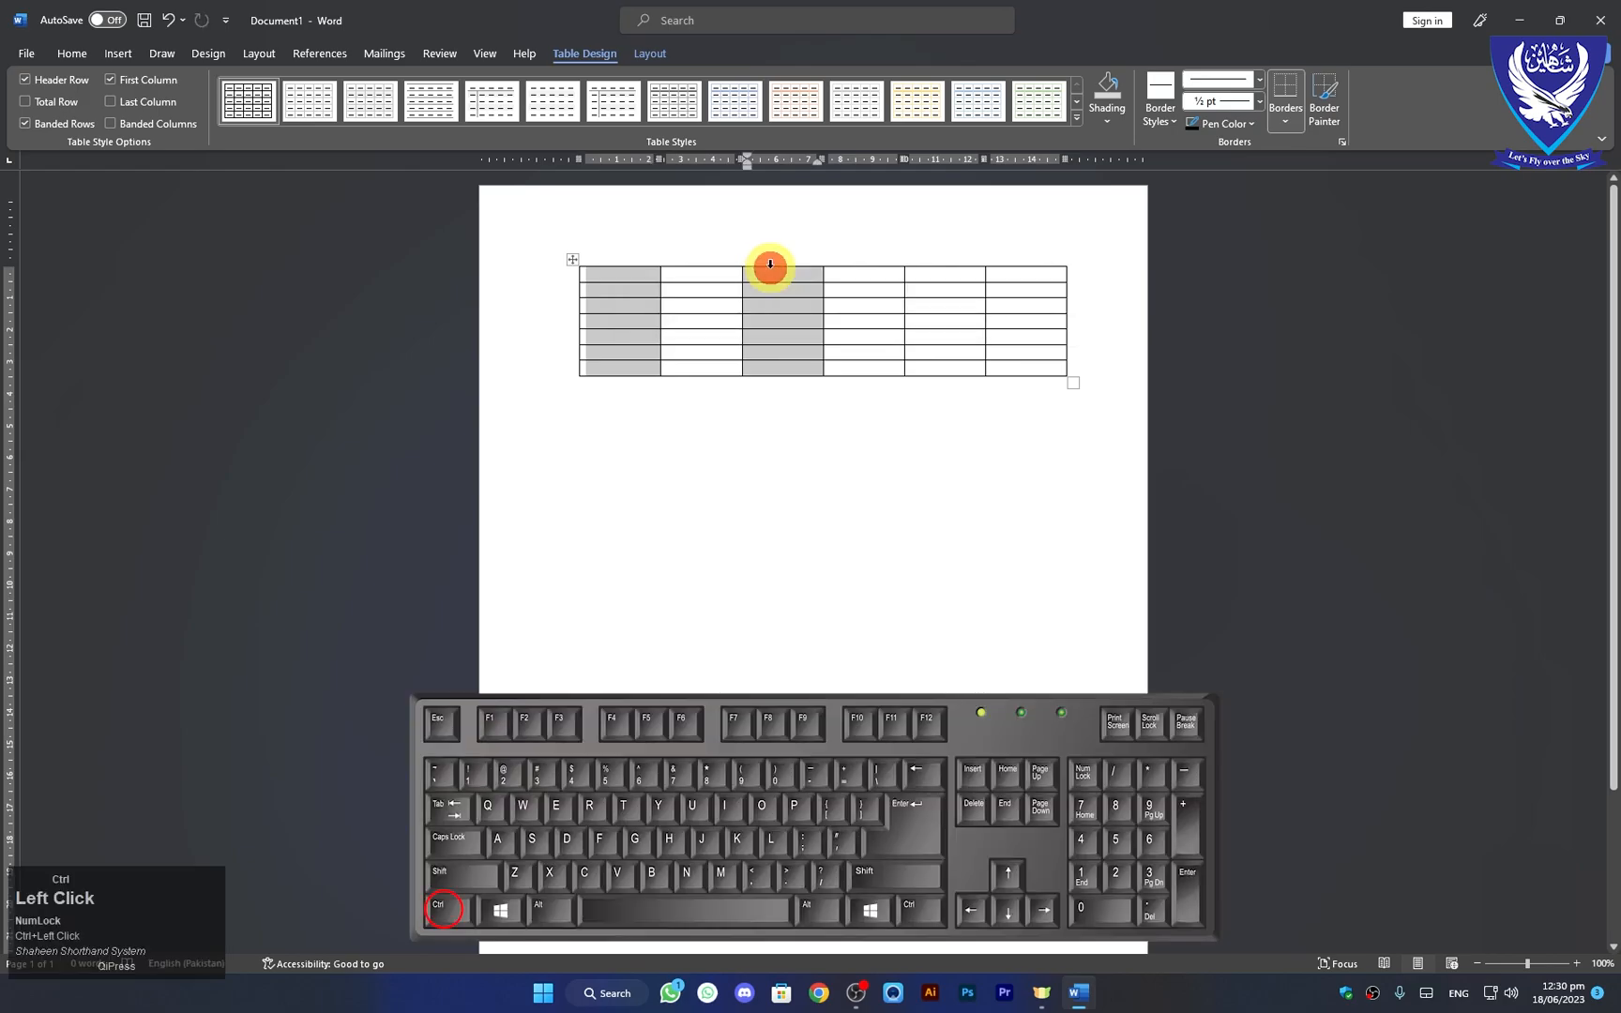
pyautogui.keyDown('ctrl'); pyautogui.click(920, 264); pyautogui.keyUp('ctrl')
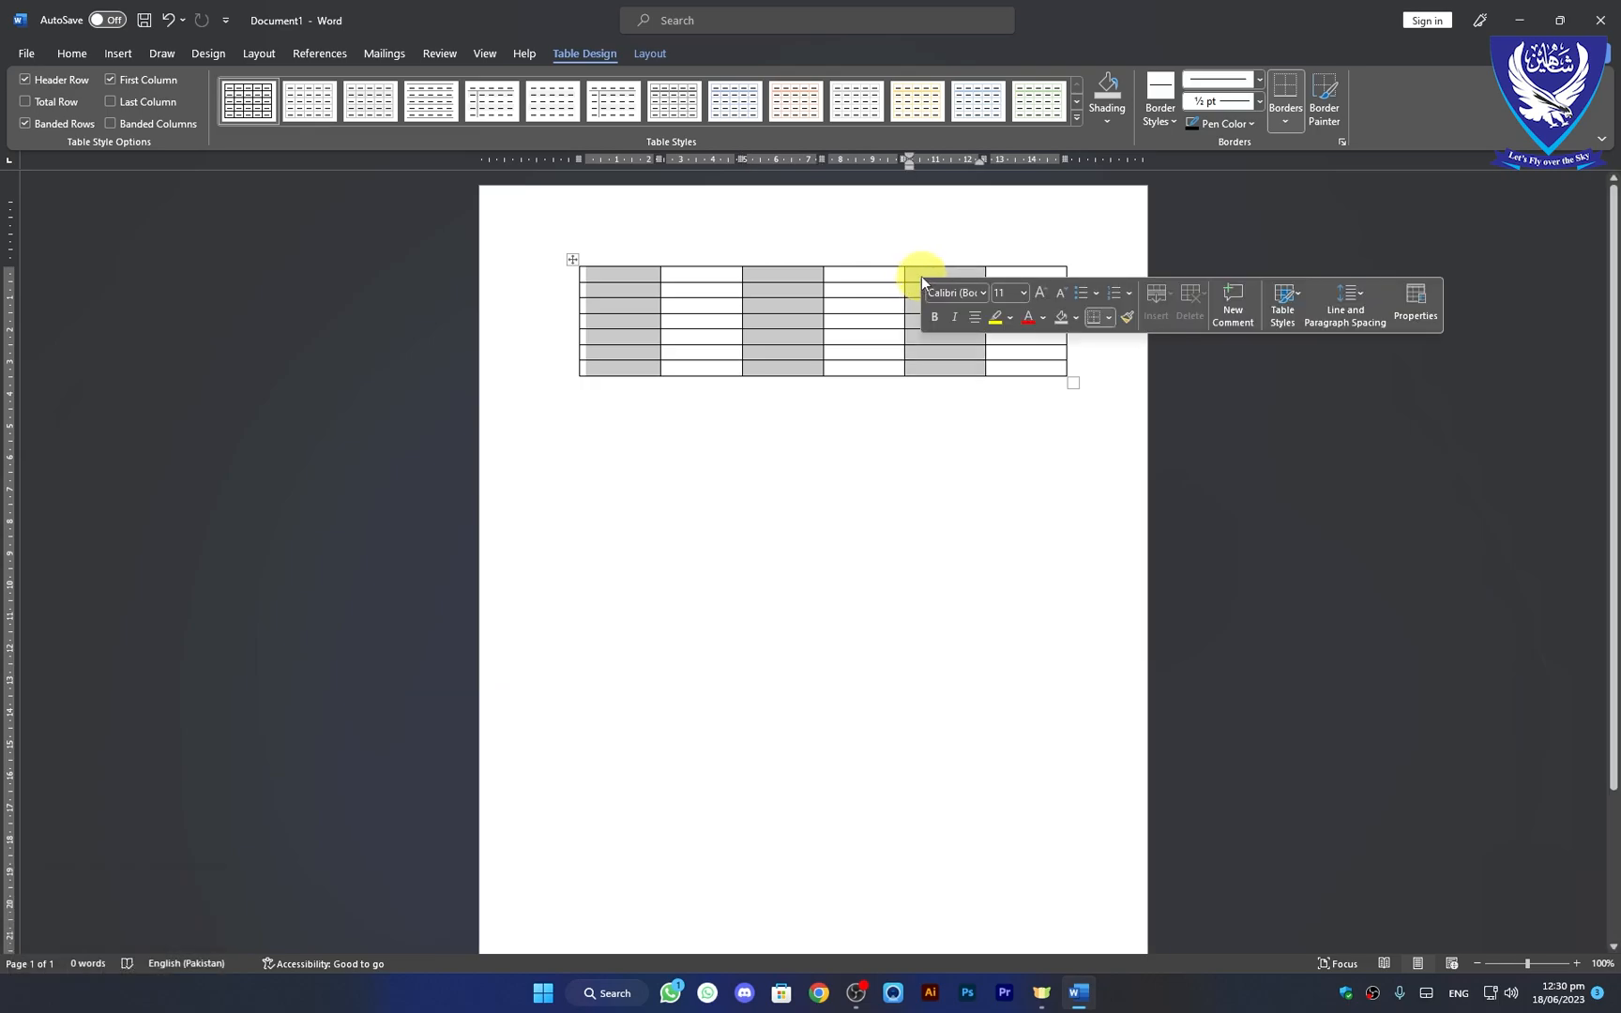
pyautogui.keyDown('ctrl'); pyautogui.click(920, 276); pyautogui.keyUp('ctrl')
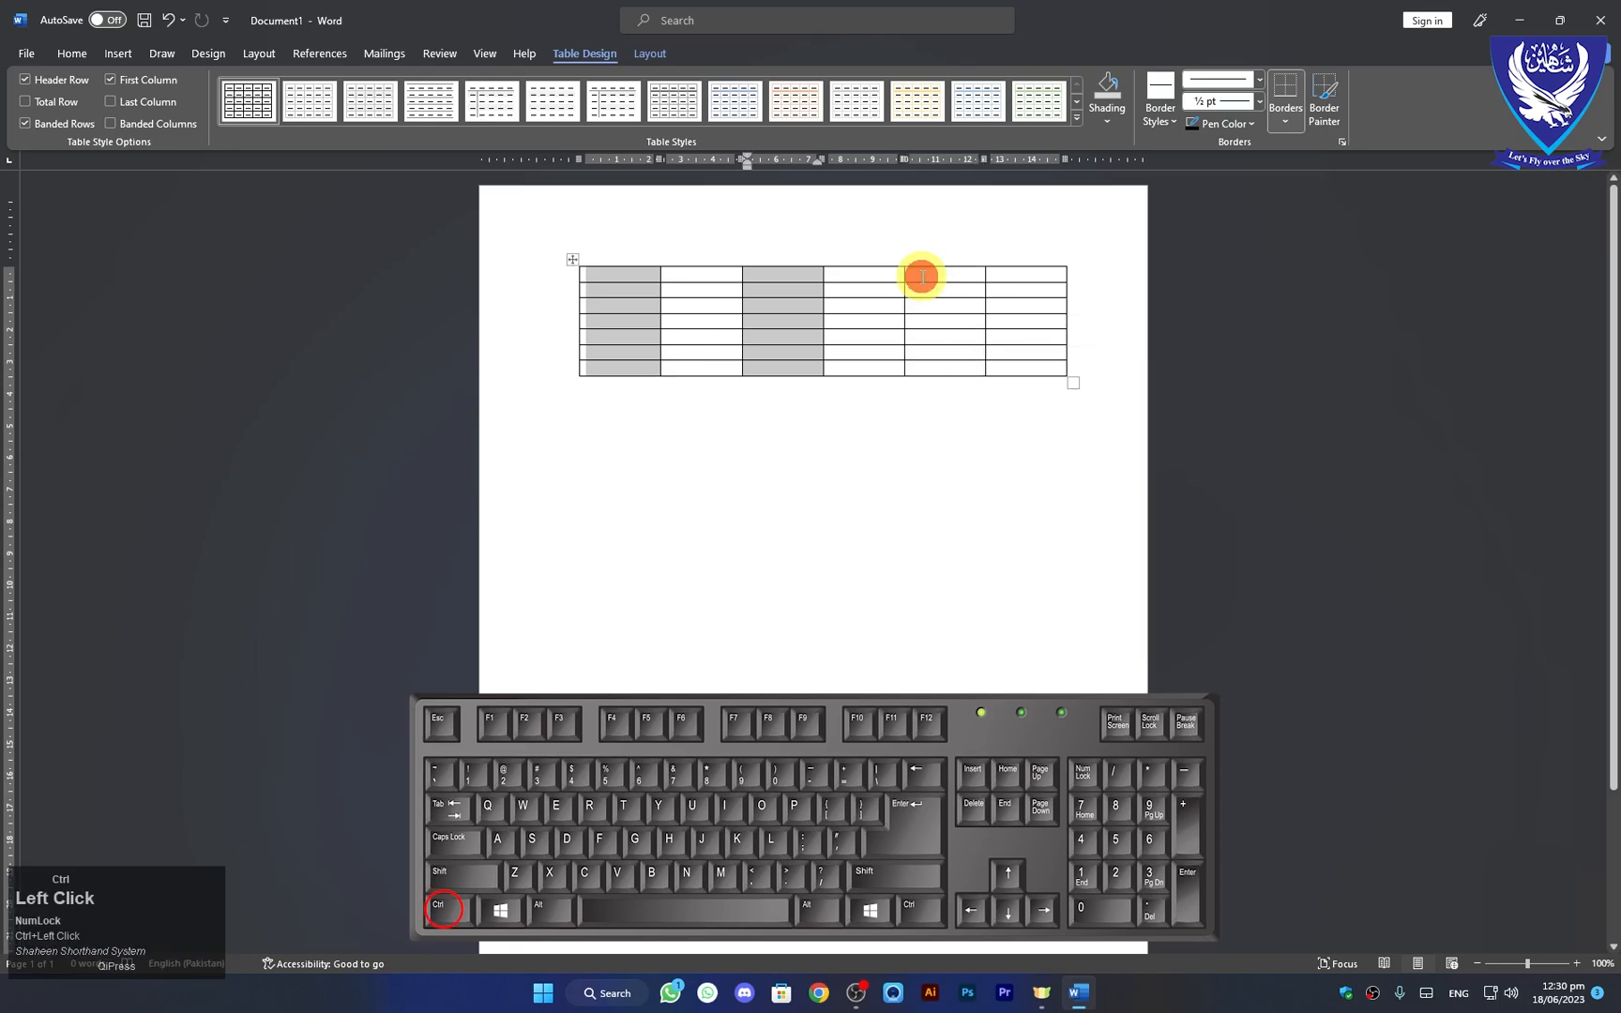
pyautogui.keyDown('ctrl'); pyautogui.click(789, 278); pyautogui.keyUp('ctrl')
pyautogui.click(617, 281)
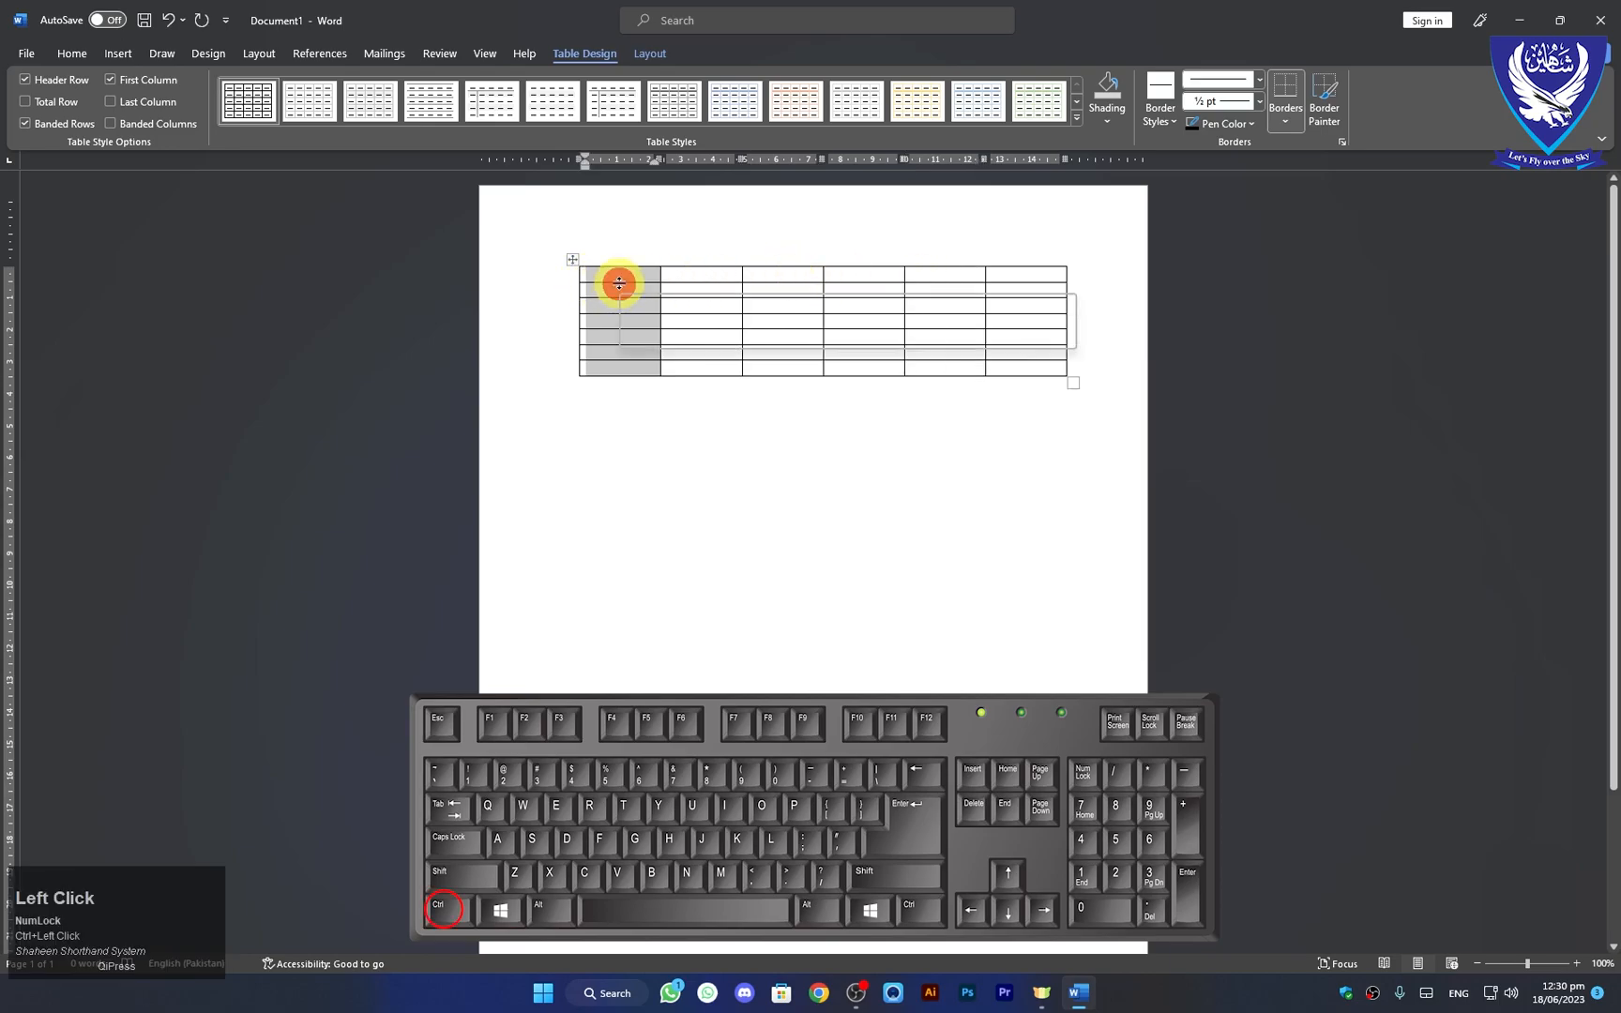
pyautogui.click(620, 430)
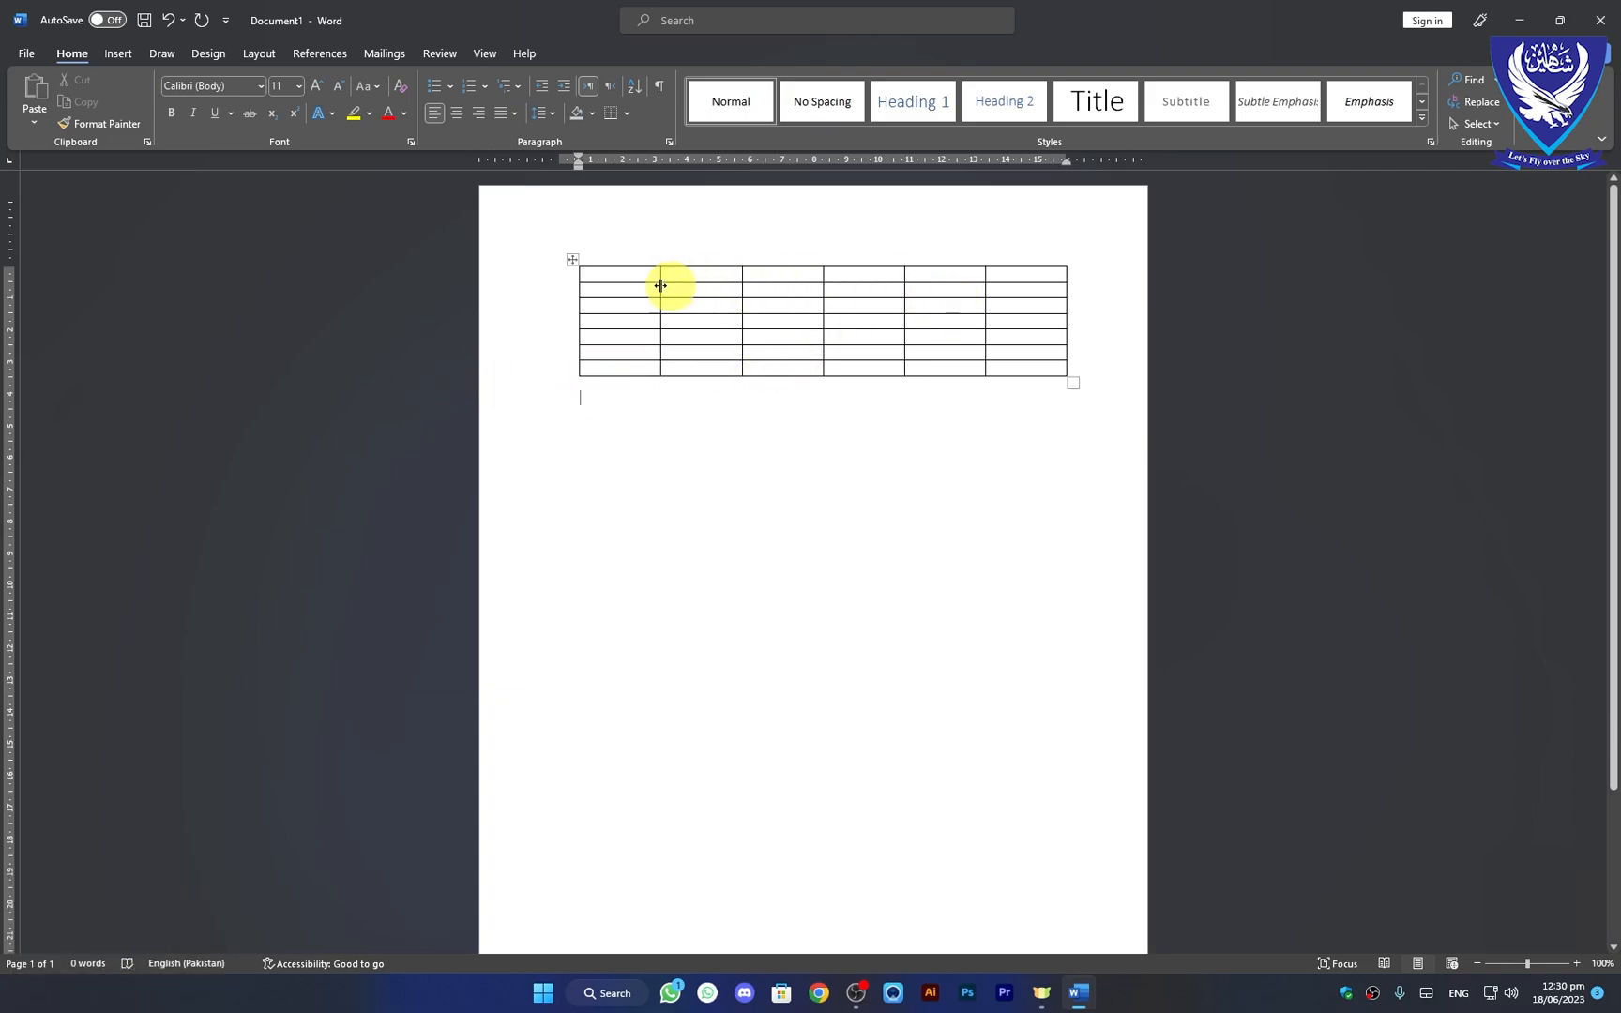
# Step: Select the contiguous range from the first through the fifth column, and clear the selection
pyautogui.click(607, 265)
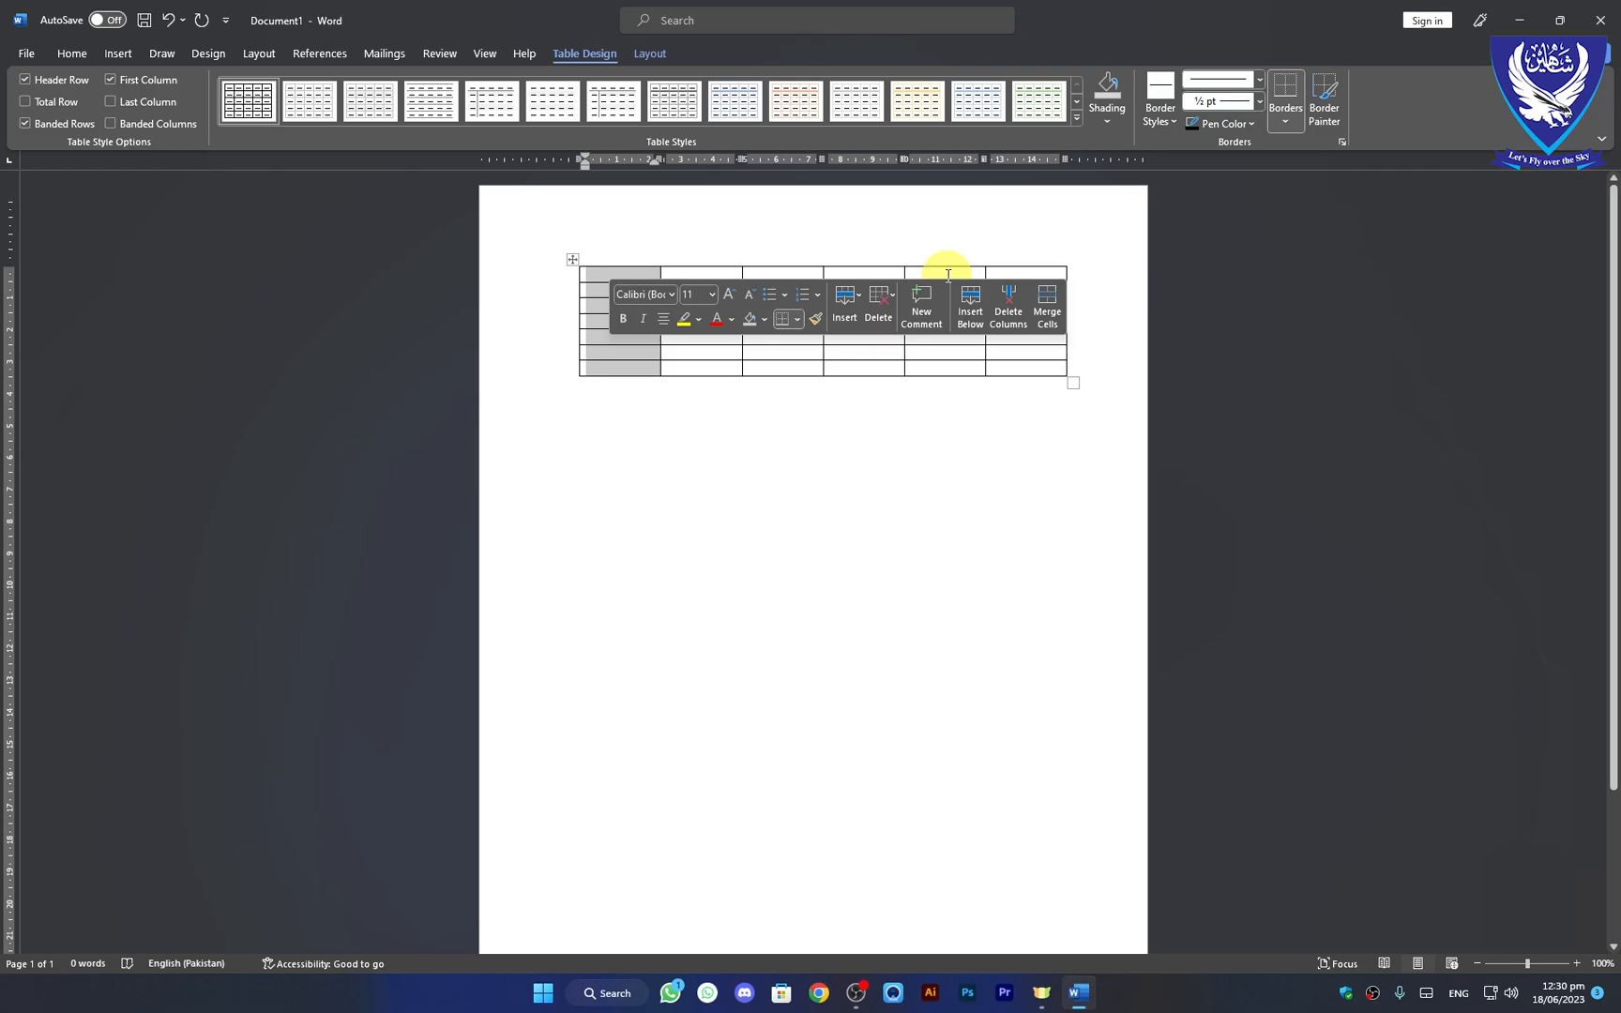
pyautogui.press('shift')
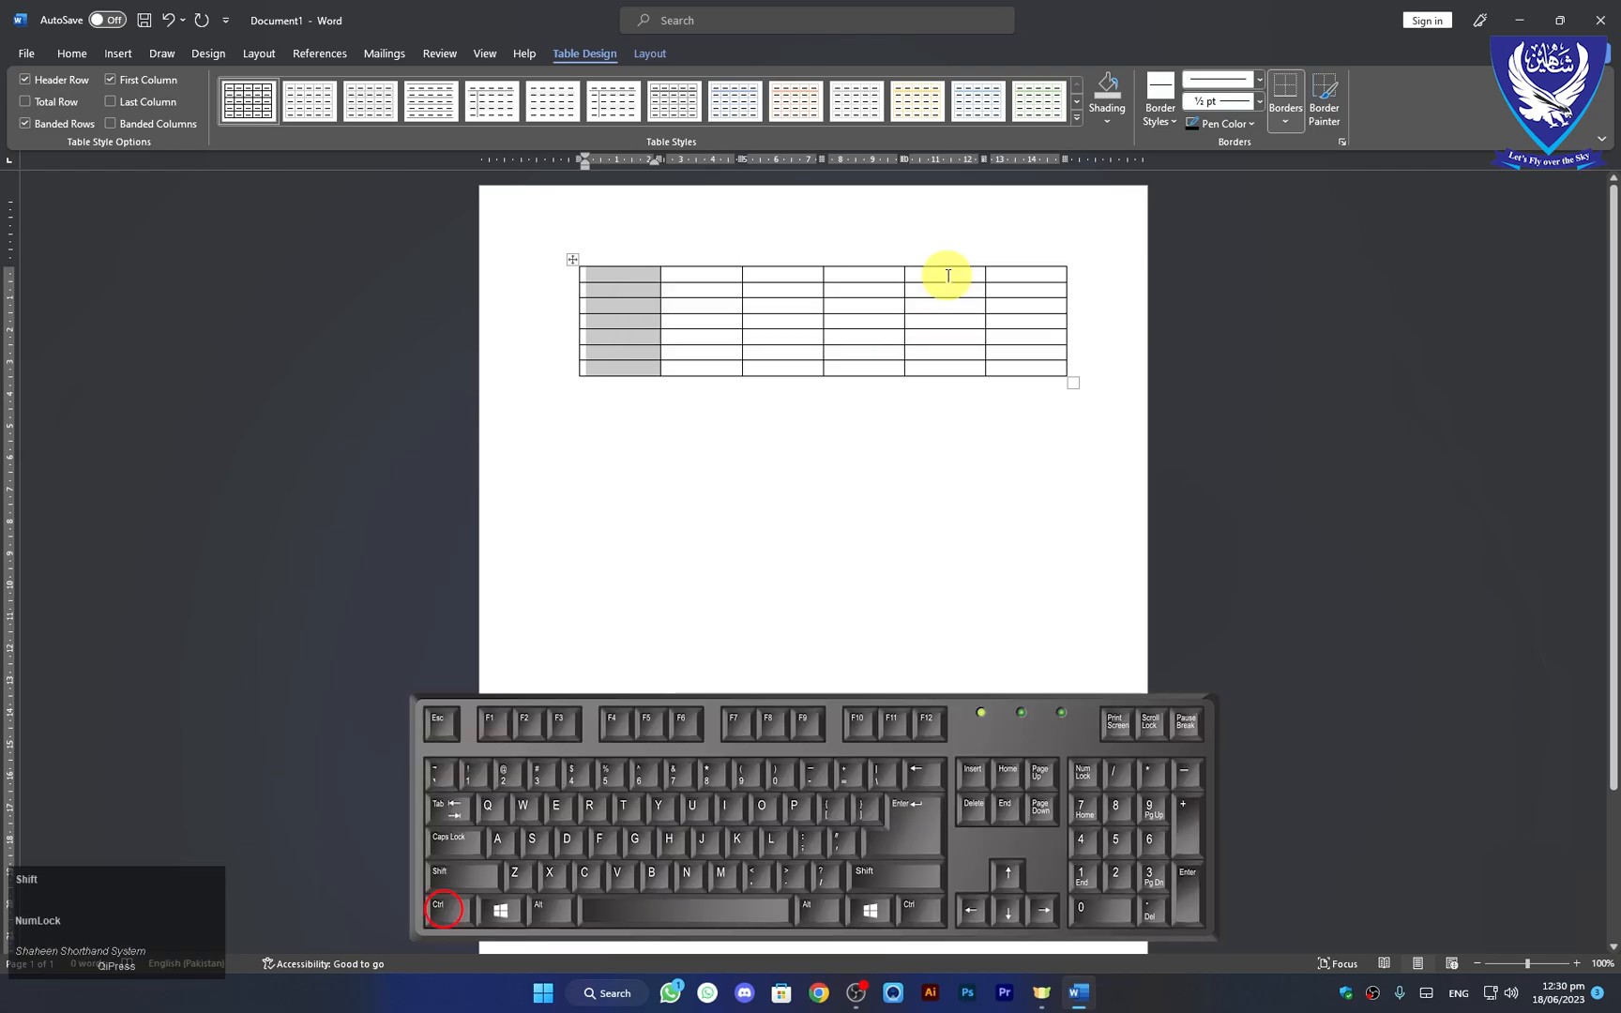
pyautogui.keyDown('shift'); pyautogui.click(948, 275); pyautogui.keyUp('shift')
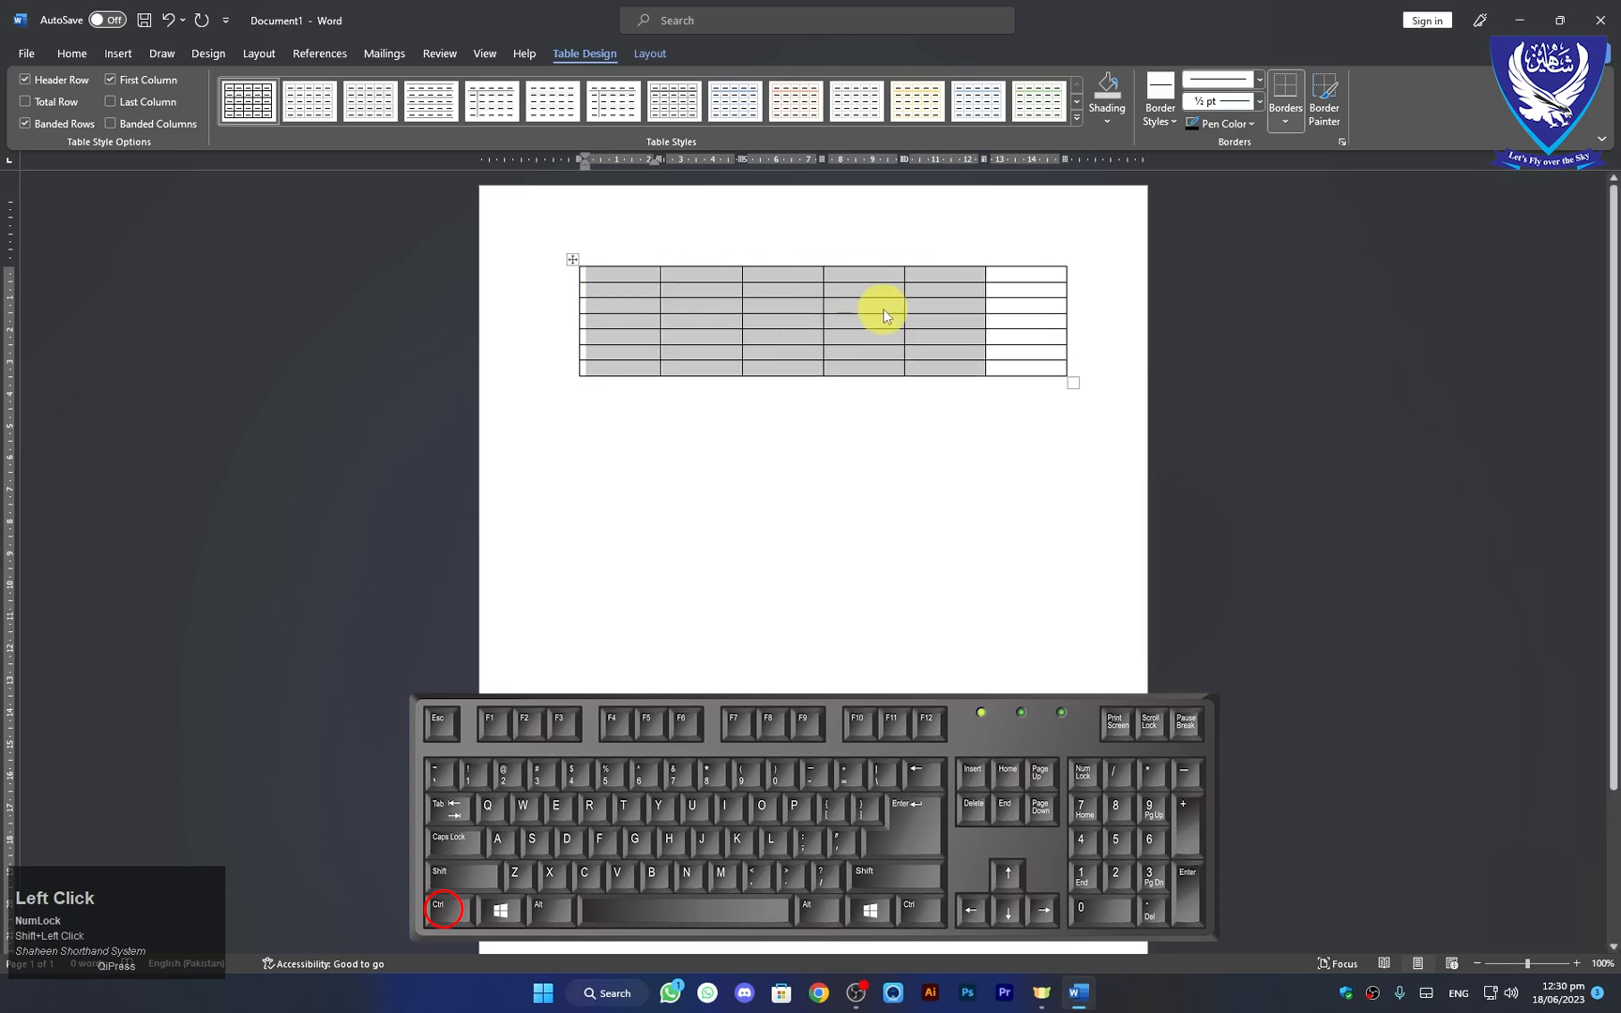
pyautogui.click(754, 419)
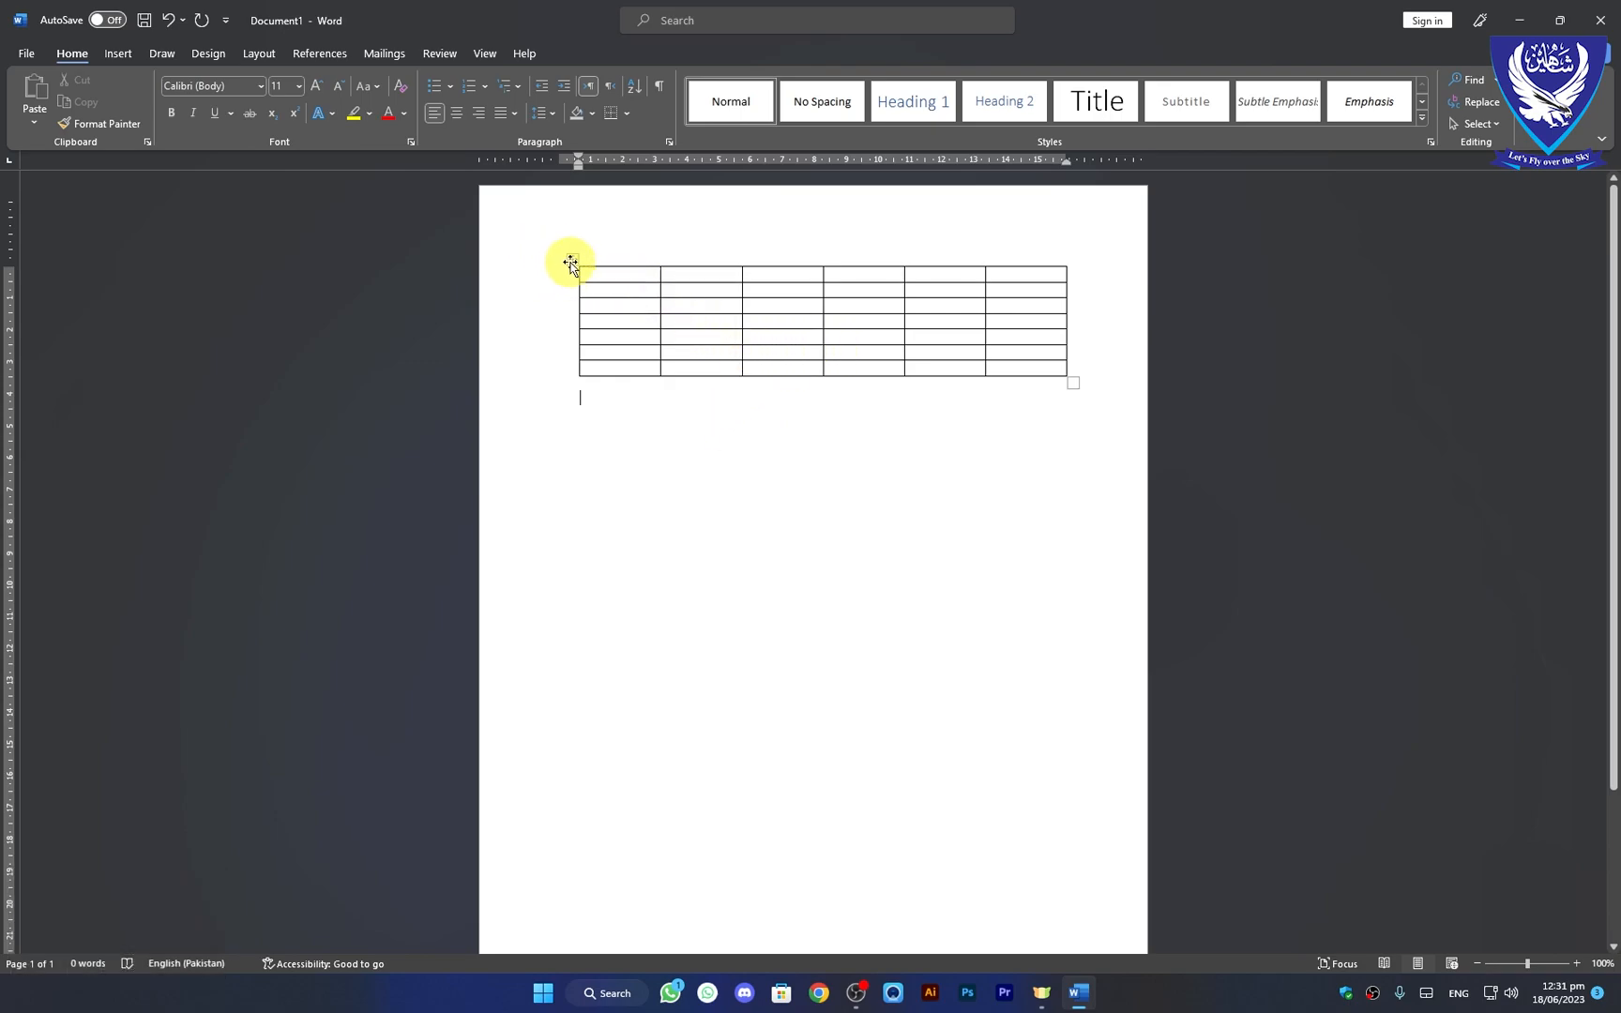
# Step: Move the table down the page and back near its top, and enlarge it slightly from the lower corner
pyautogui.moveTo(570, 262); pyautogui.dragTo(570, 616)
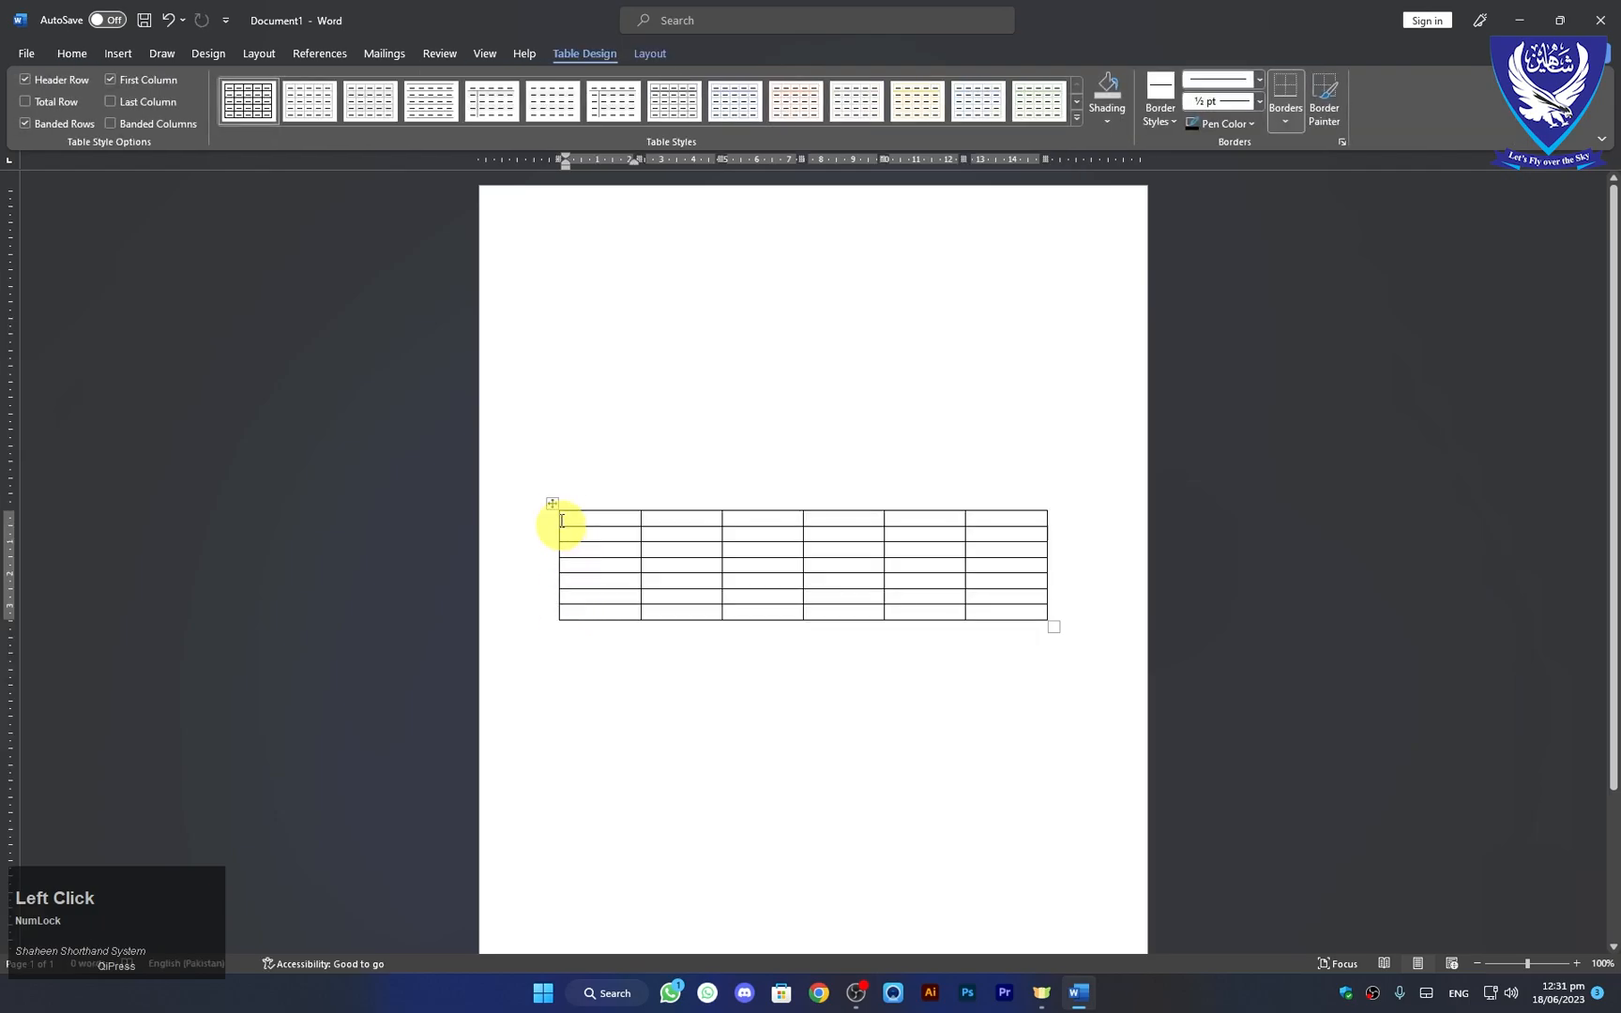
pyautogui.moveTo(554, 505); pyautogui.dragTo(554, 274)
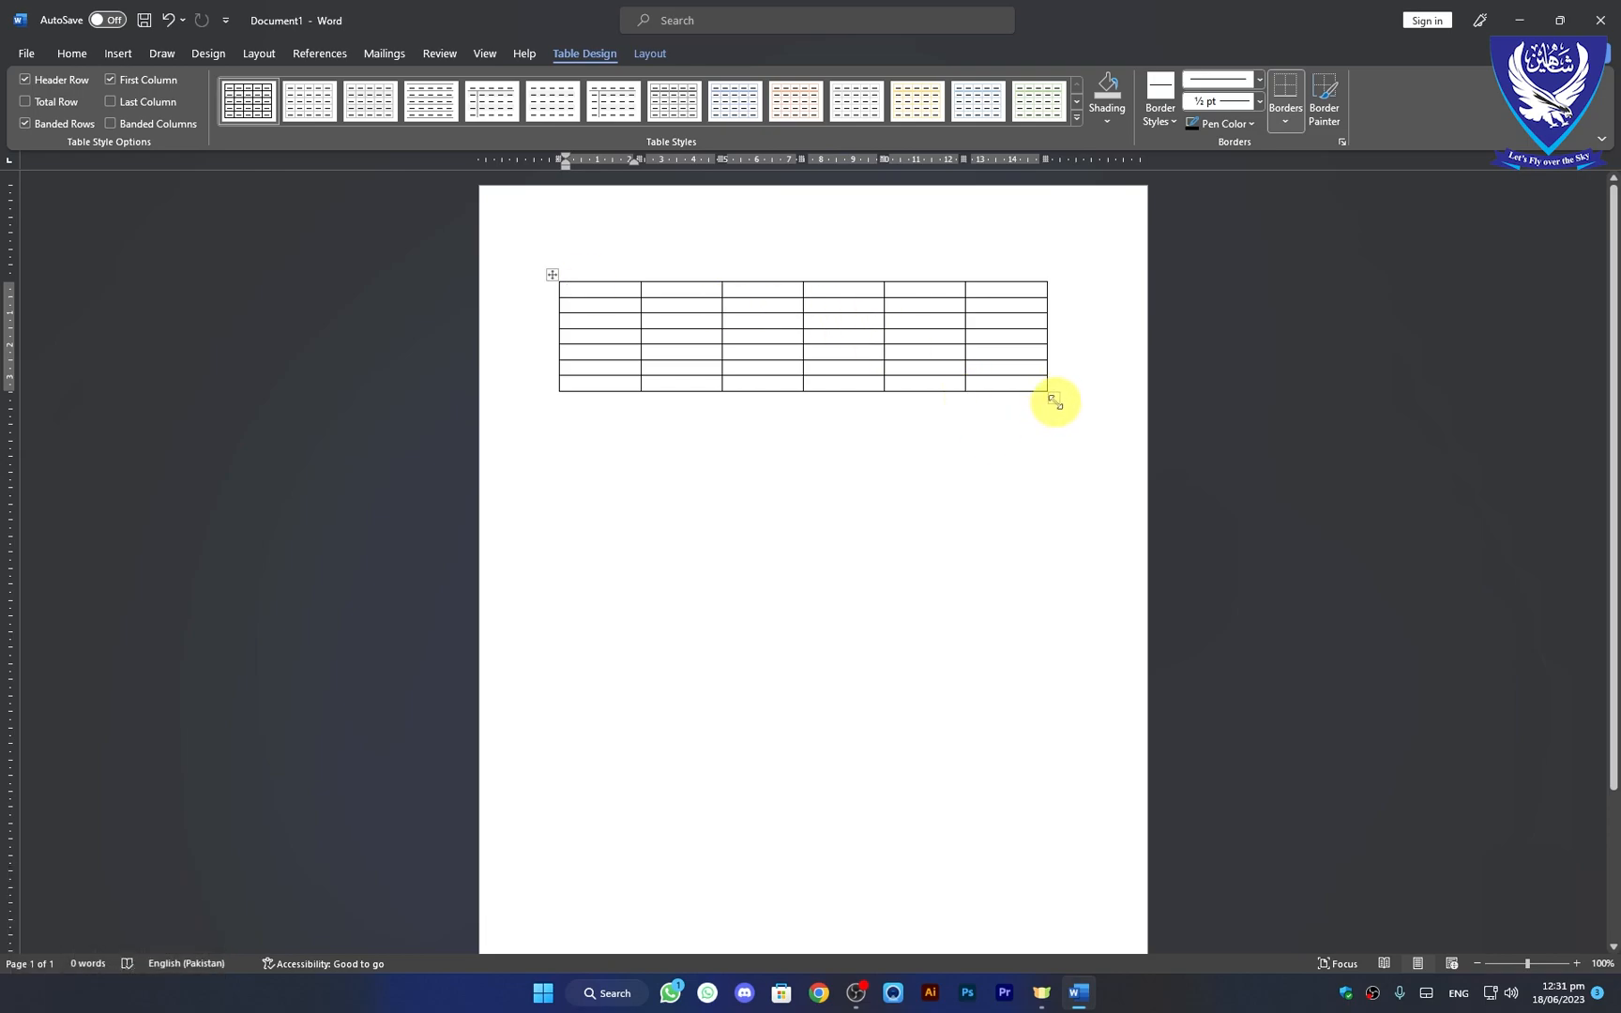
pyautogui.moveTo(1055, 402)
pyautogui.mouseDown()
pyautogui.moveTo(1065, 780)
pyautogui.moveTo(1046, 394)
pyautogui.mouseUp()
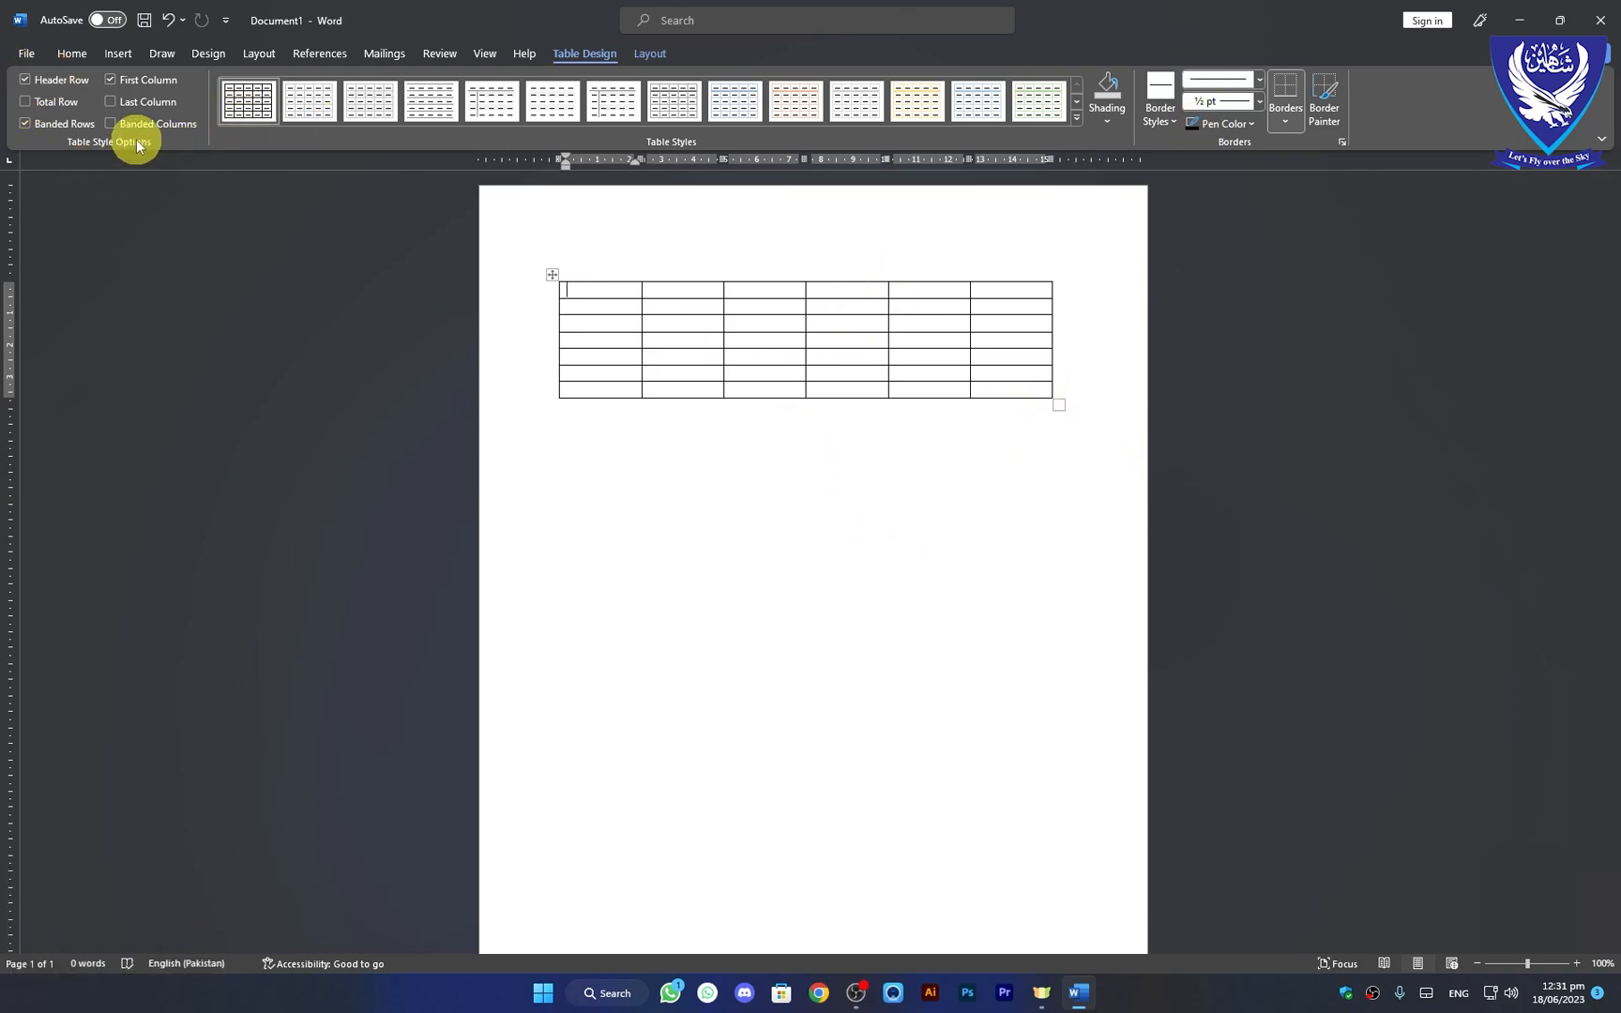
# Step: Apply the light-blue grid table style with a solid header row and first column to the whole table
pyautogui.click(552, 275)
pyautogui.click(1077, 116)
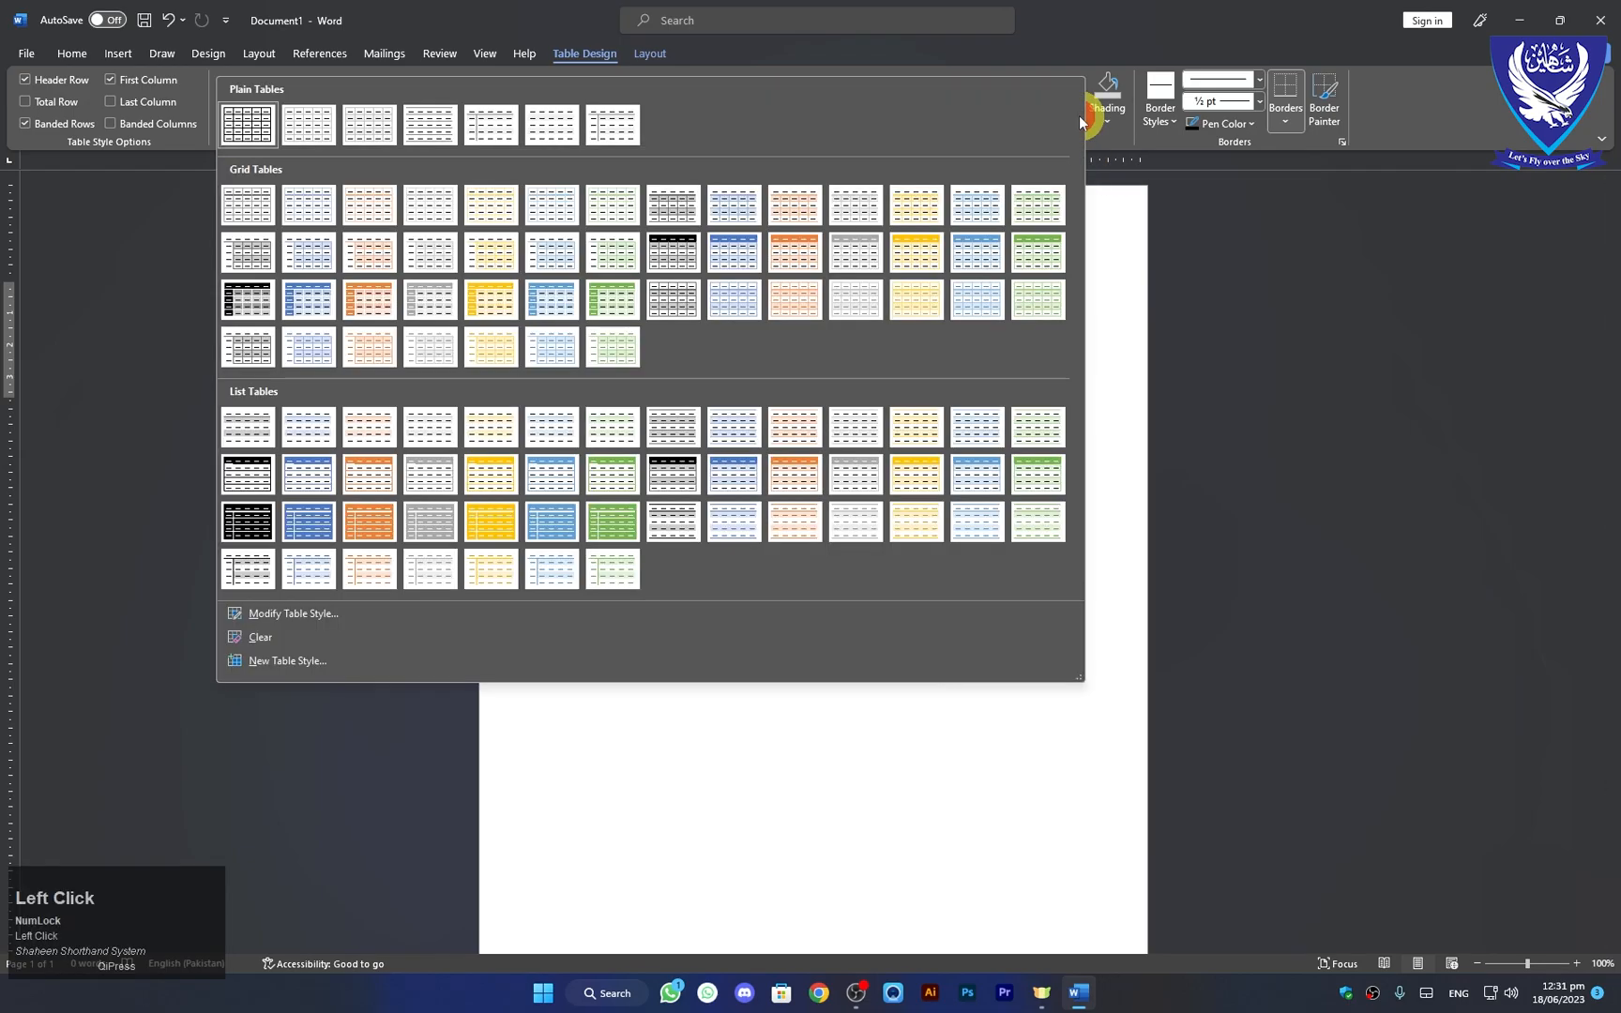
pyautogui.click(539, 300)
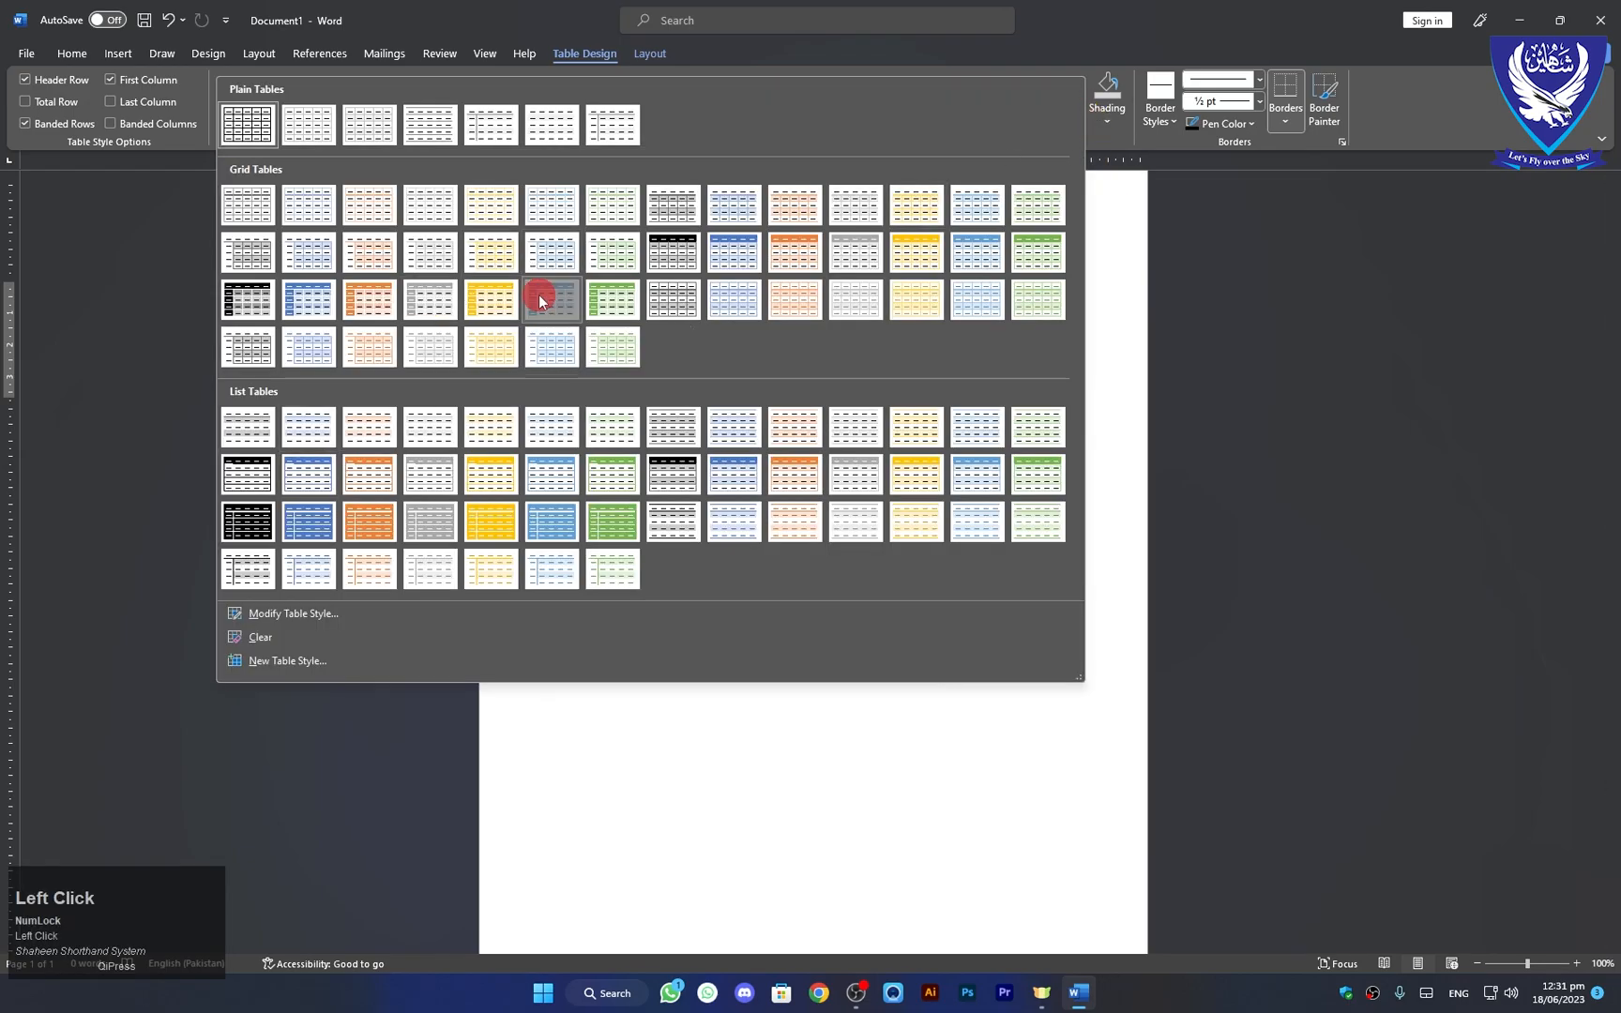
pyautogui.scroll(1, 869, 260)
pyautogui.scroll(1, 870, 260)
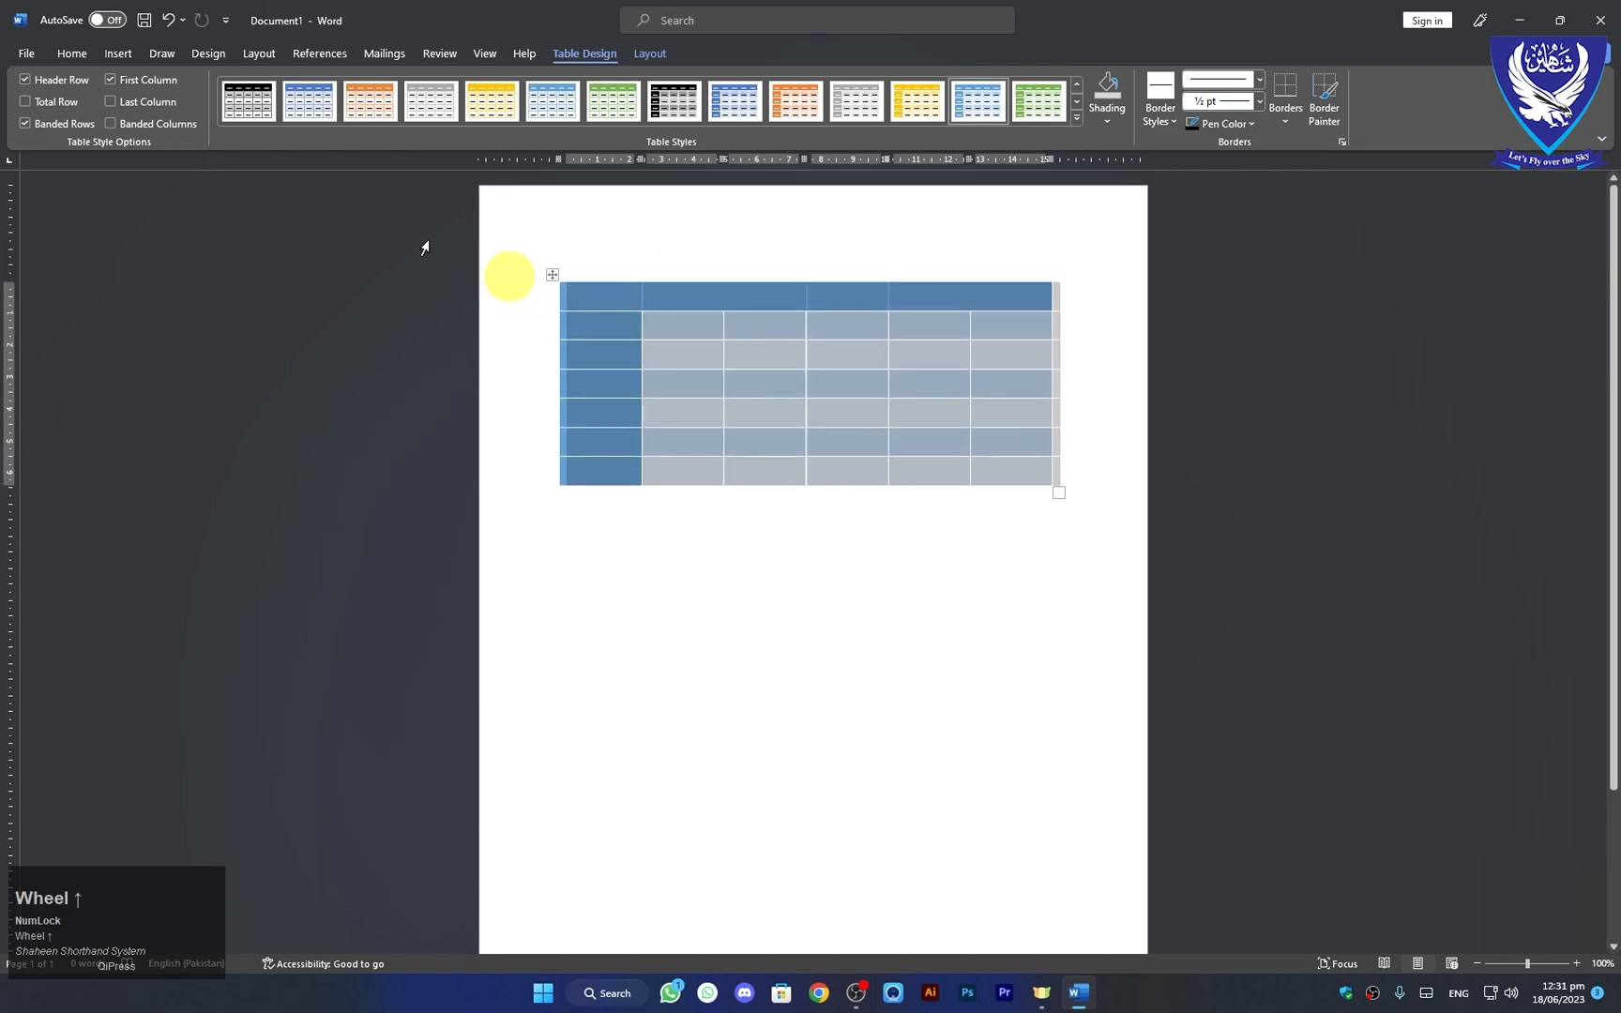
# Step: Turn off the First Column, Header Row and Banded Rows style options for the table
pyautogui.click(110, 81)
pyautogui.click(25, 81)
pyautogui.click(26, 124)
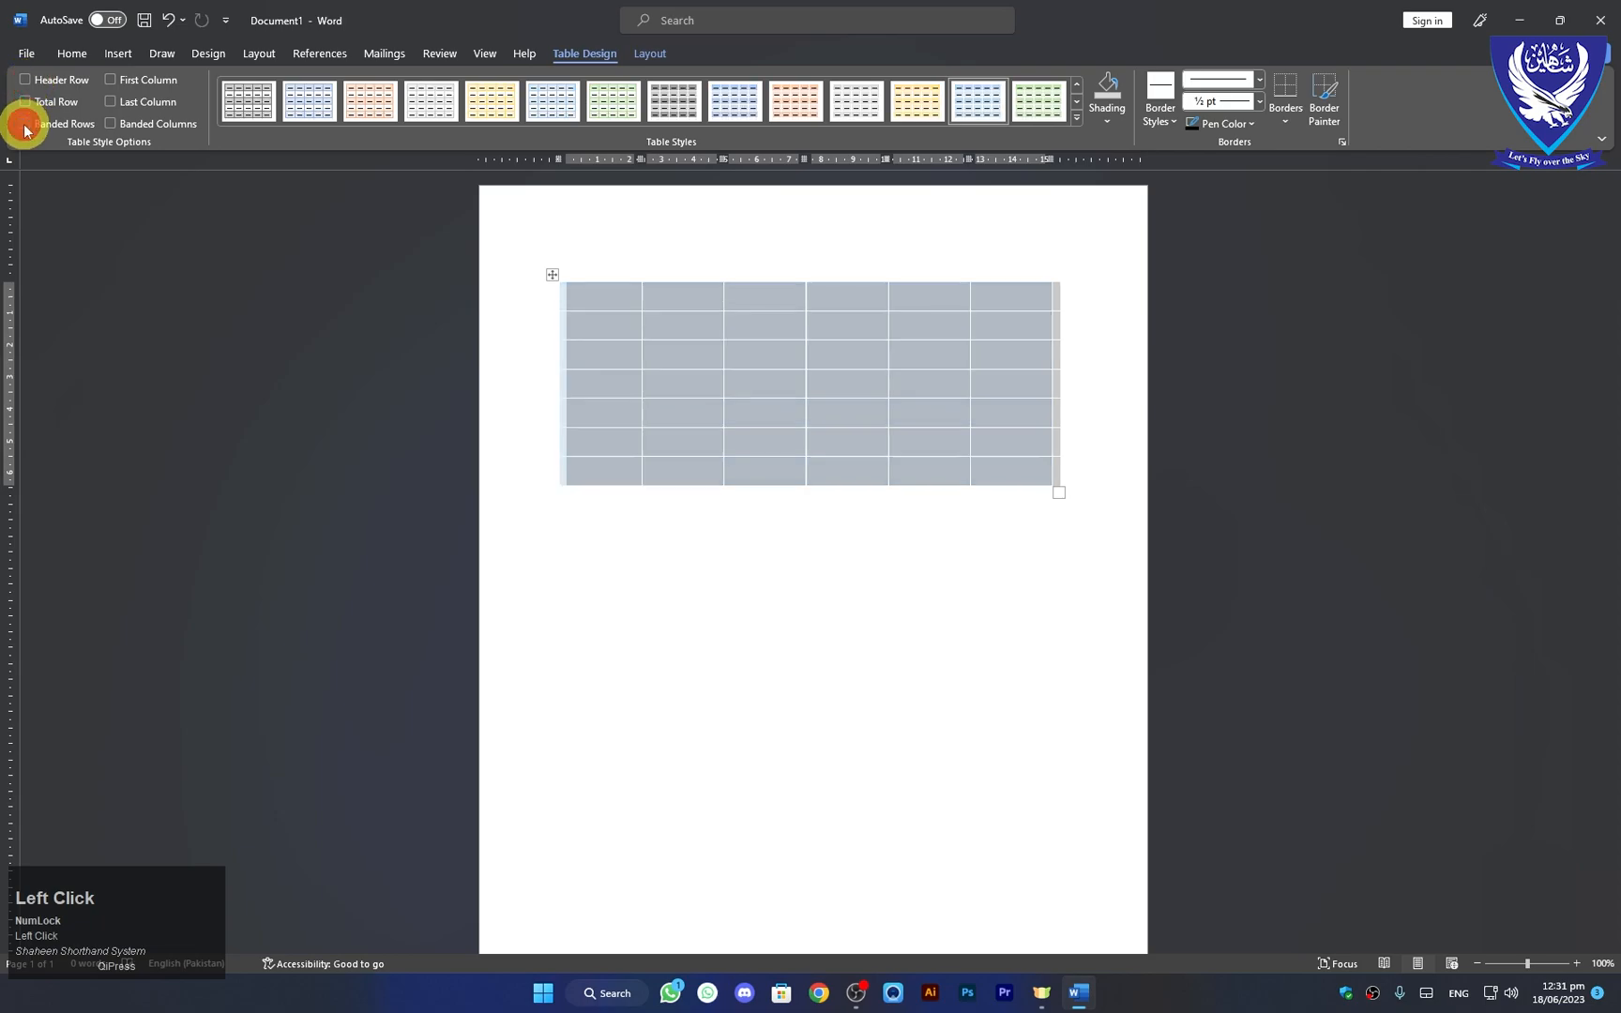
# Step: Try the Header Row and Total Row options on the table, and turn both off again
pyautogui.click(27, 80)
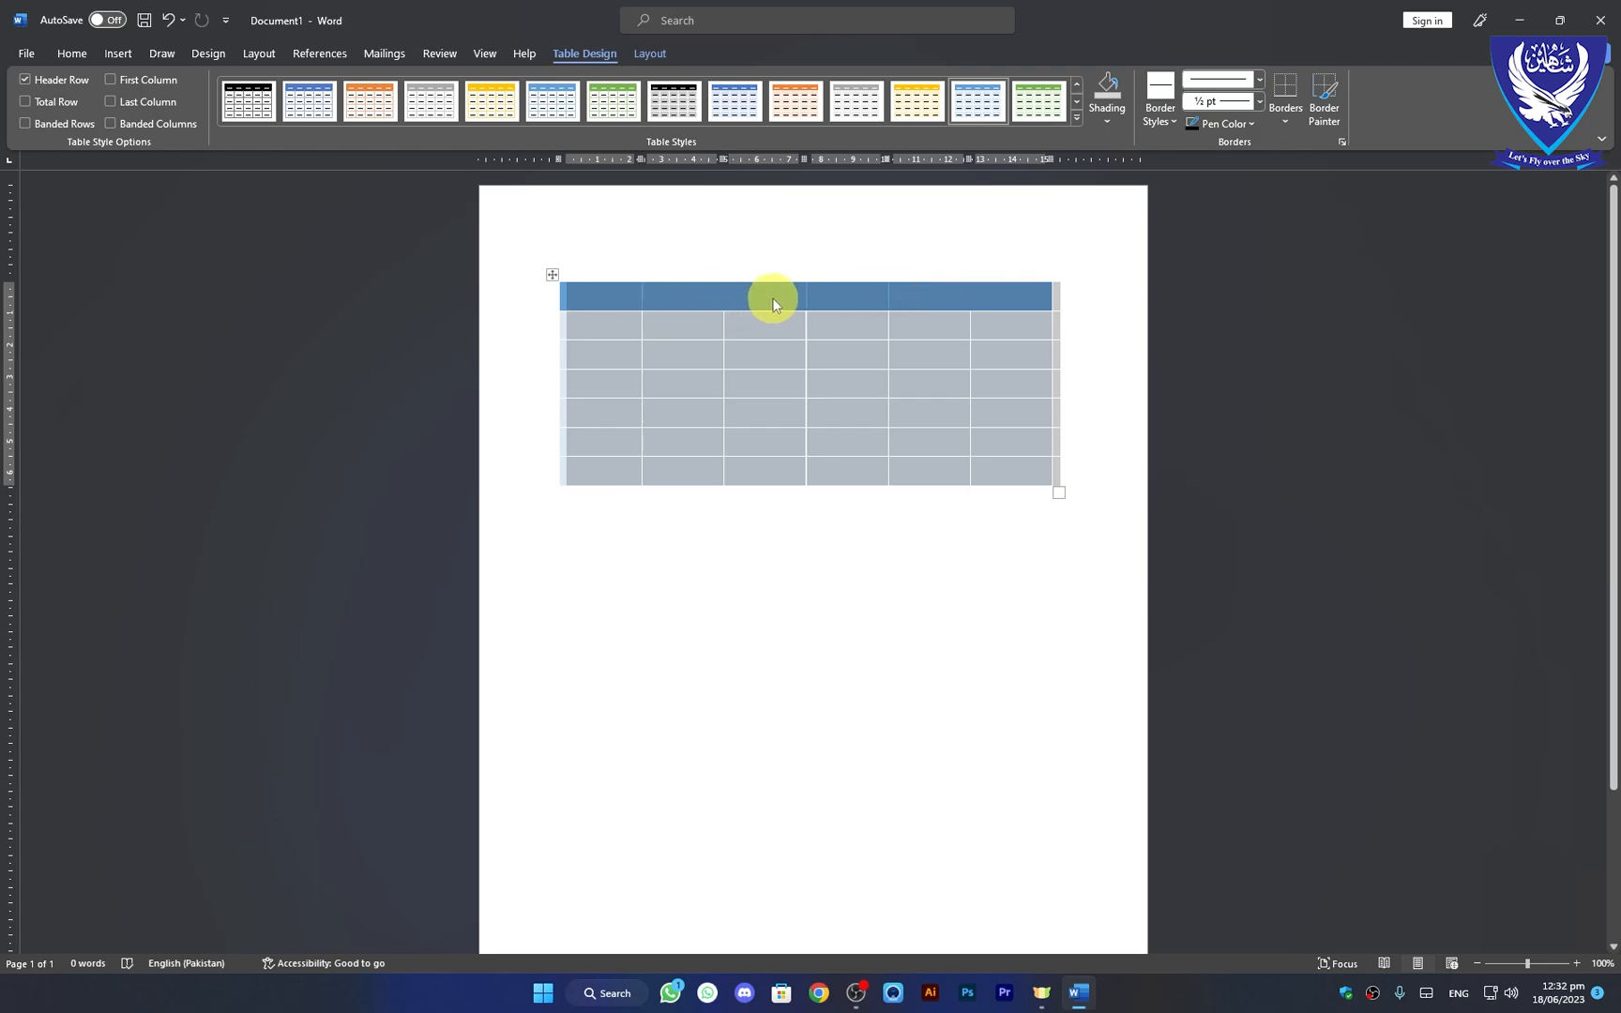
pyautogui.click(26, 101)
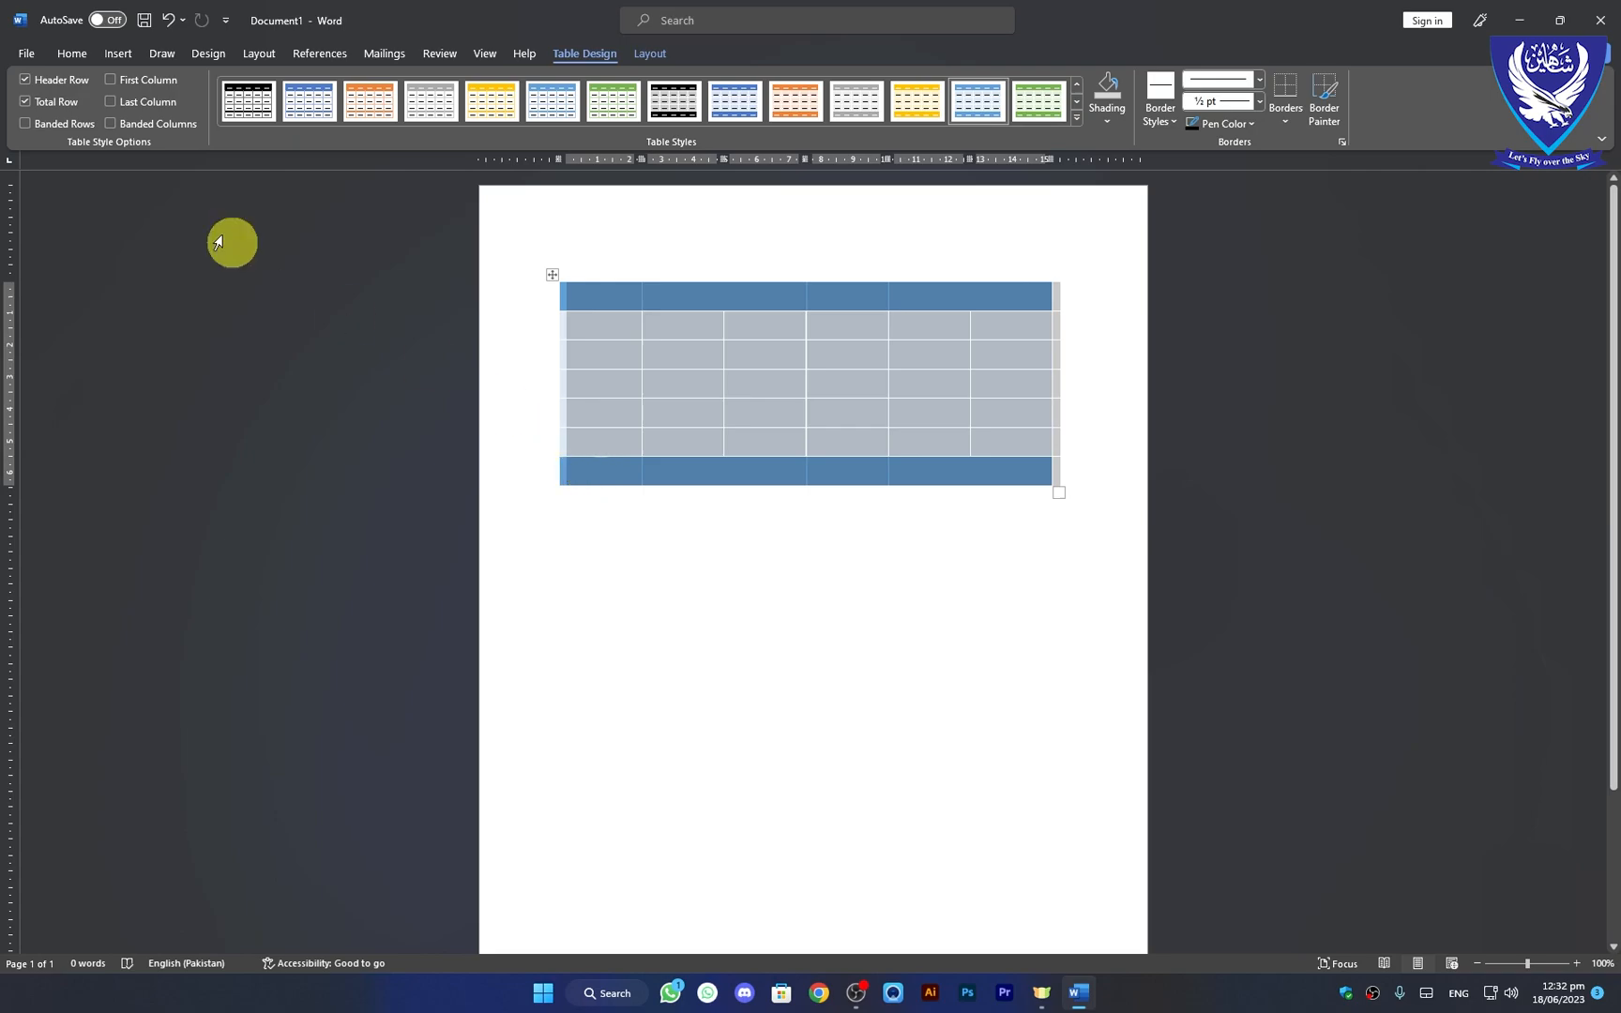
pyautogui.click(25, 101)
pyautogui.click(25, 80)
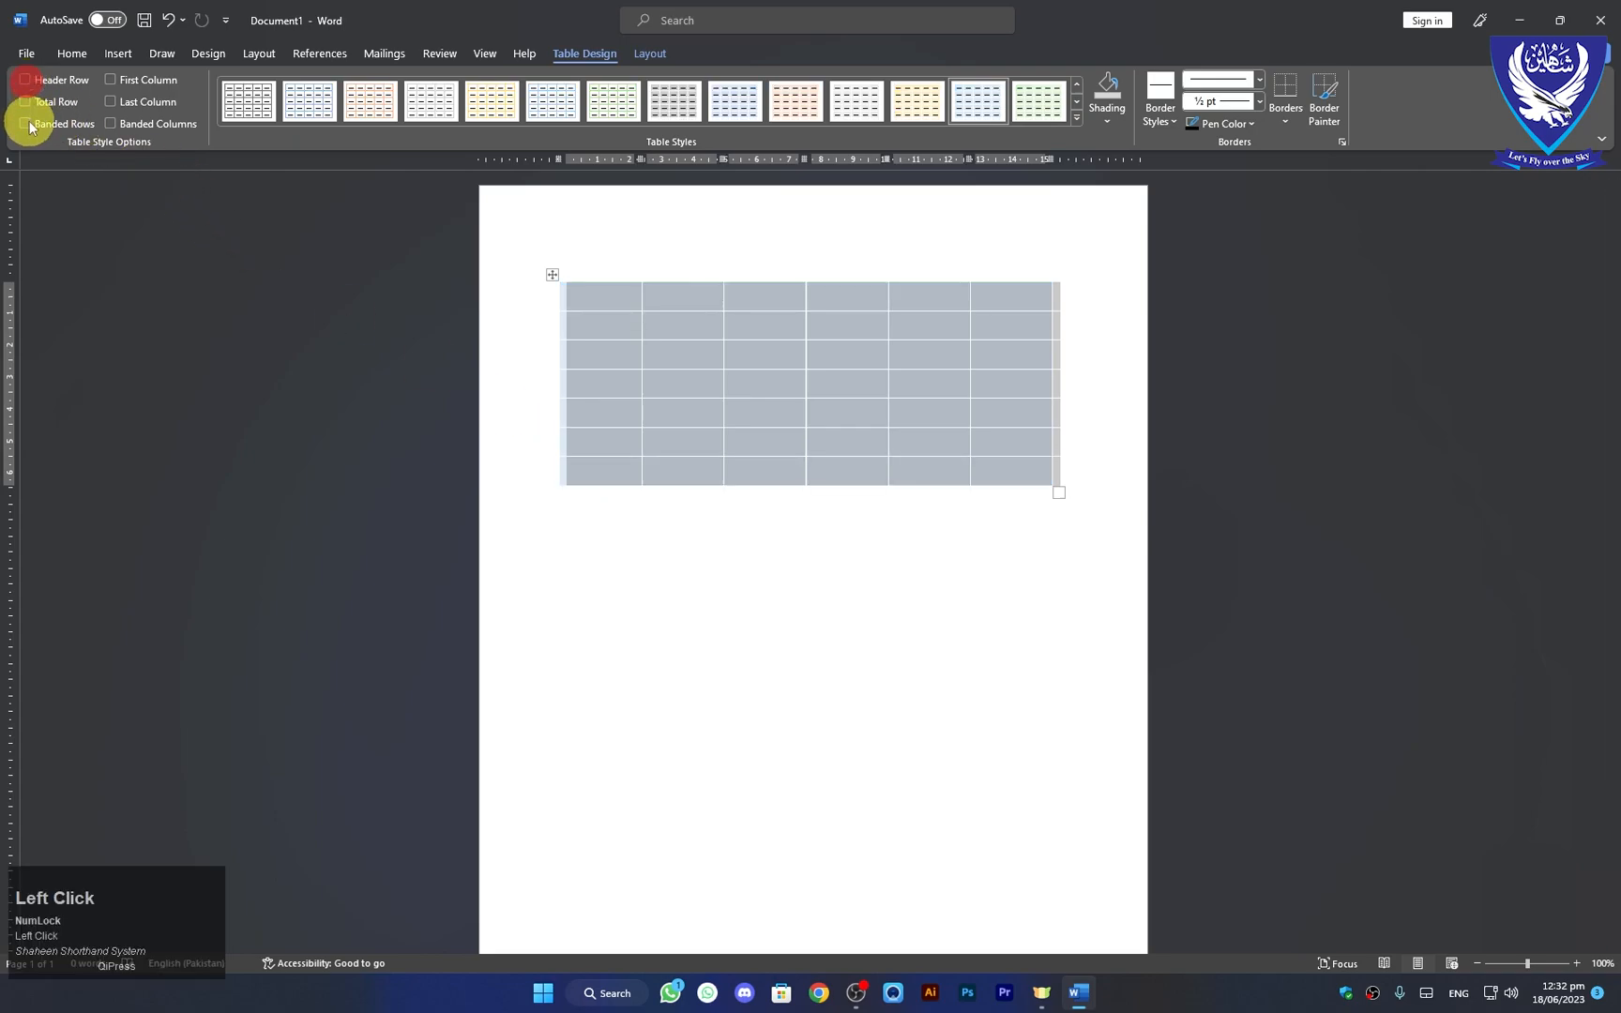
# Step: Try the Banded Rows, First Column and Last Column options one at a time, turning each off again
pyautogui.click(25, 122)
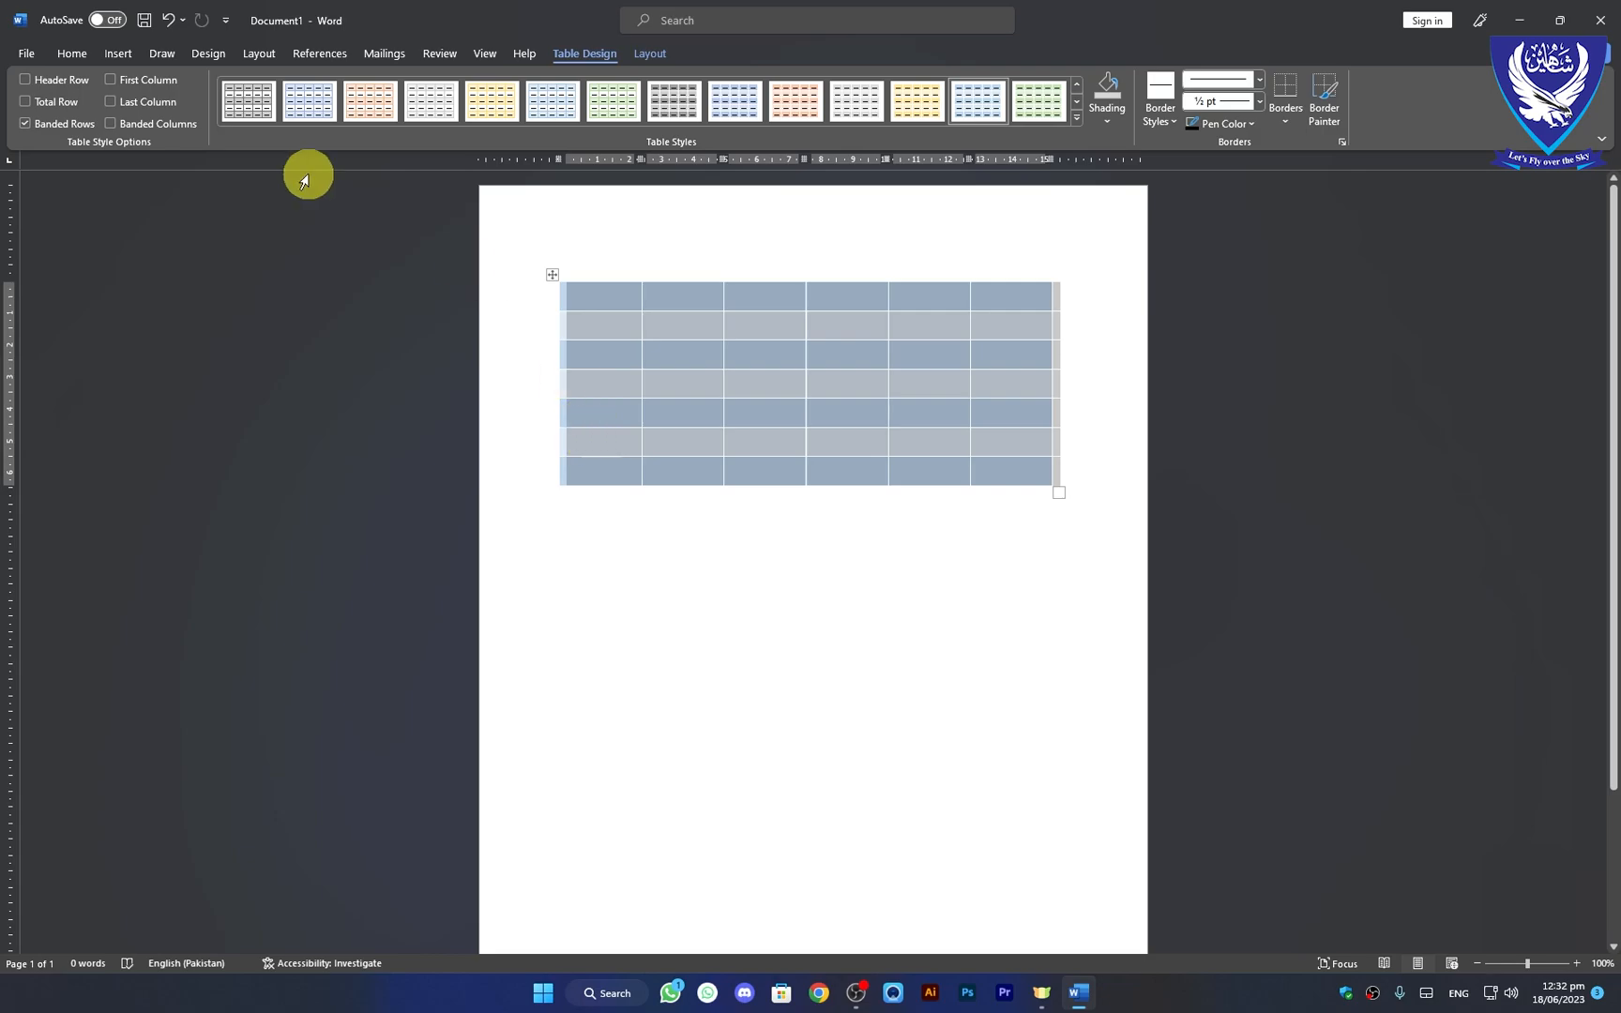
pyautogui.click(26, 124)
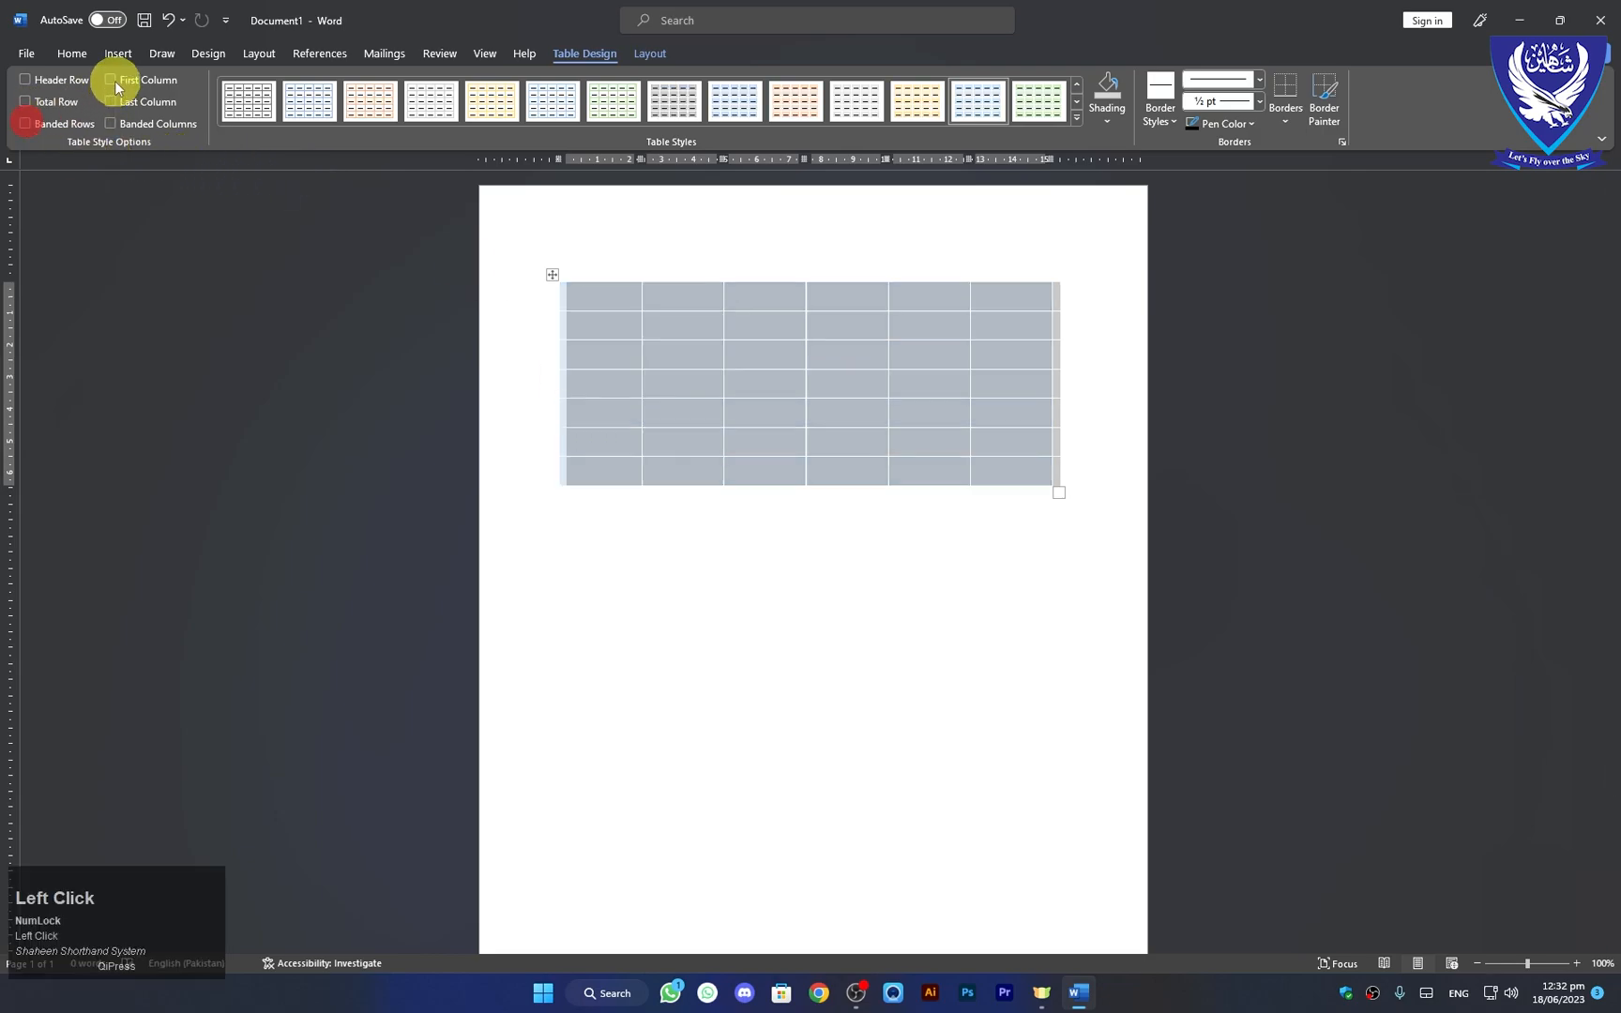
pyautogui.click(112, 82)
pyautogui.click(114, 80)
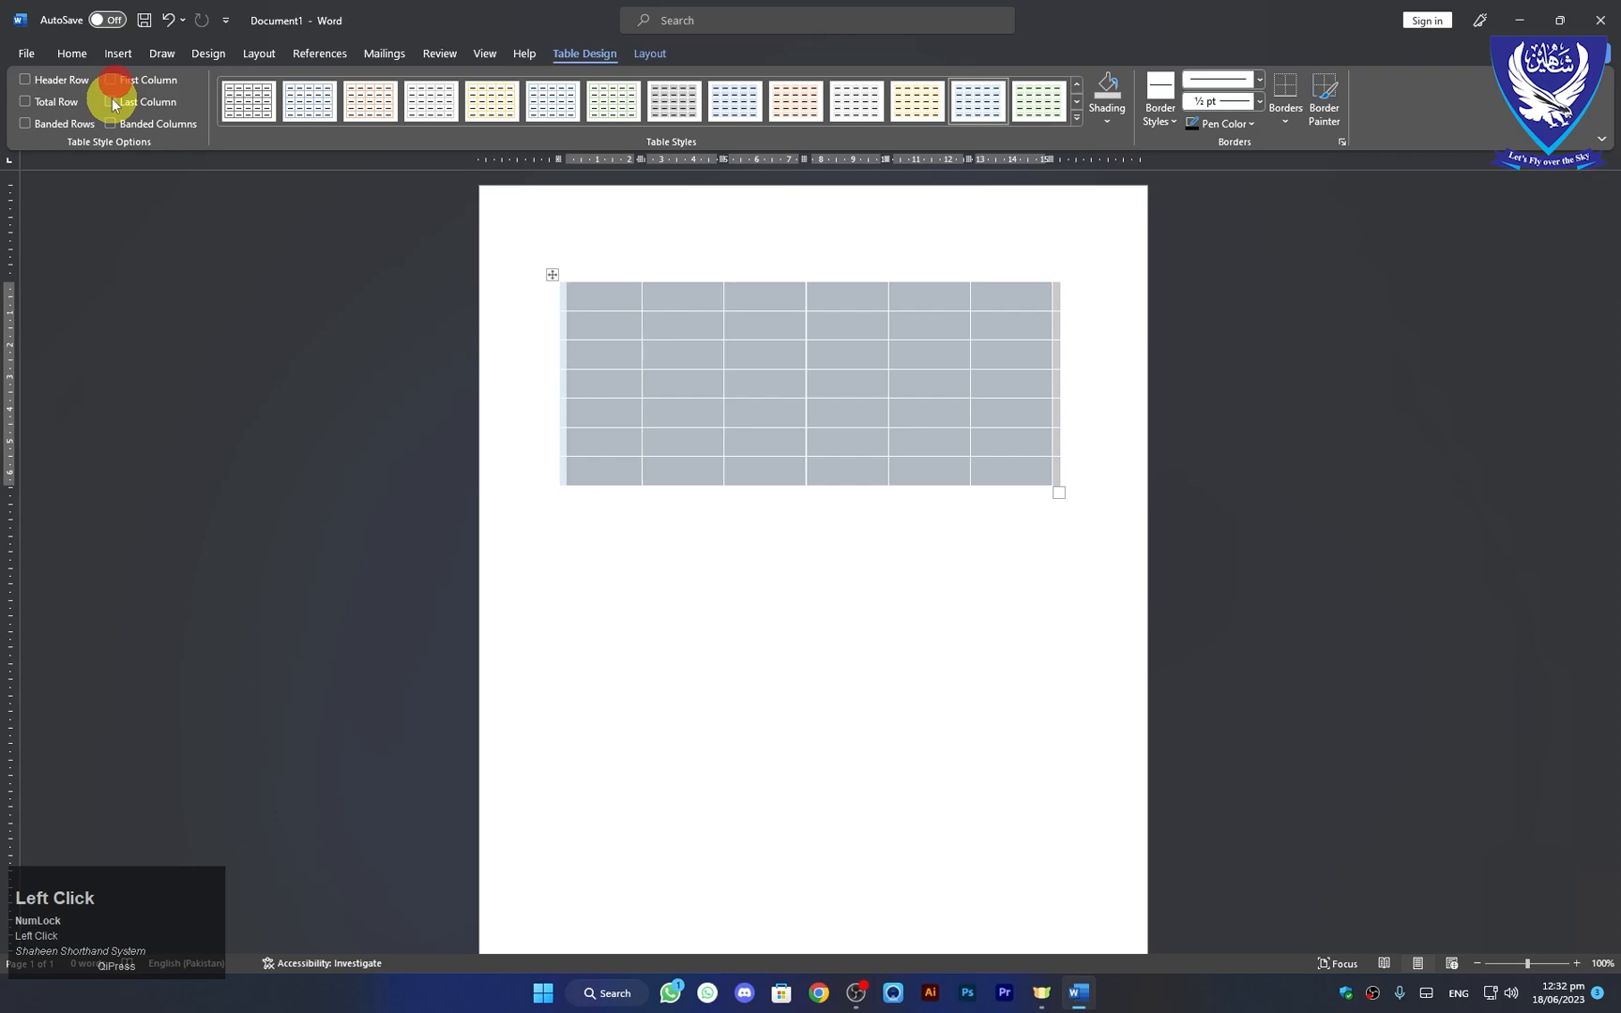
pyautogui.click(113, 101)
pyautogui.click(113, 101)
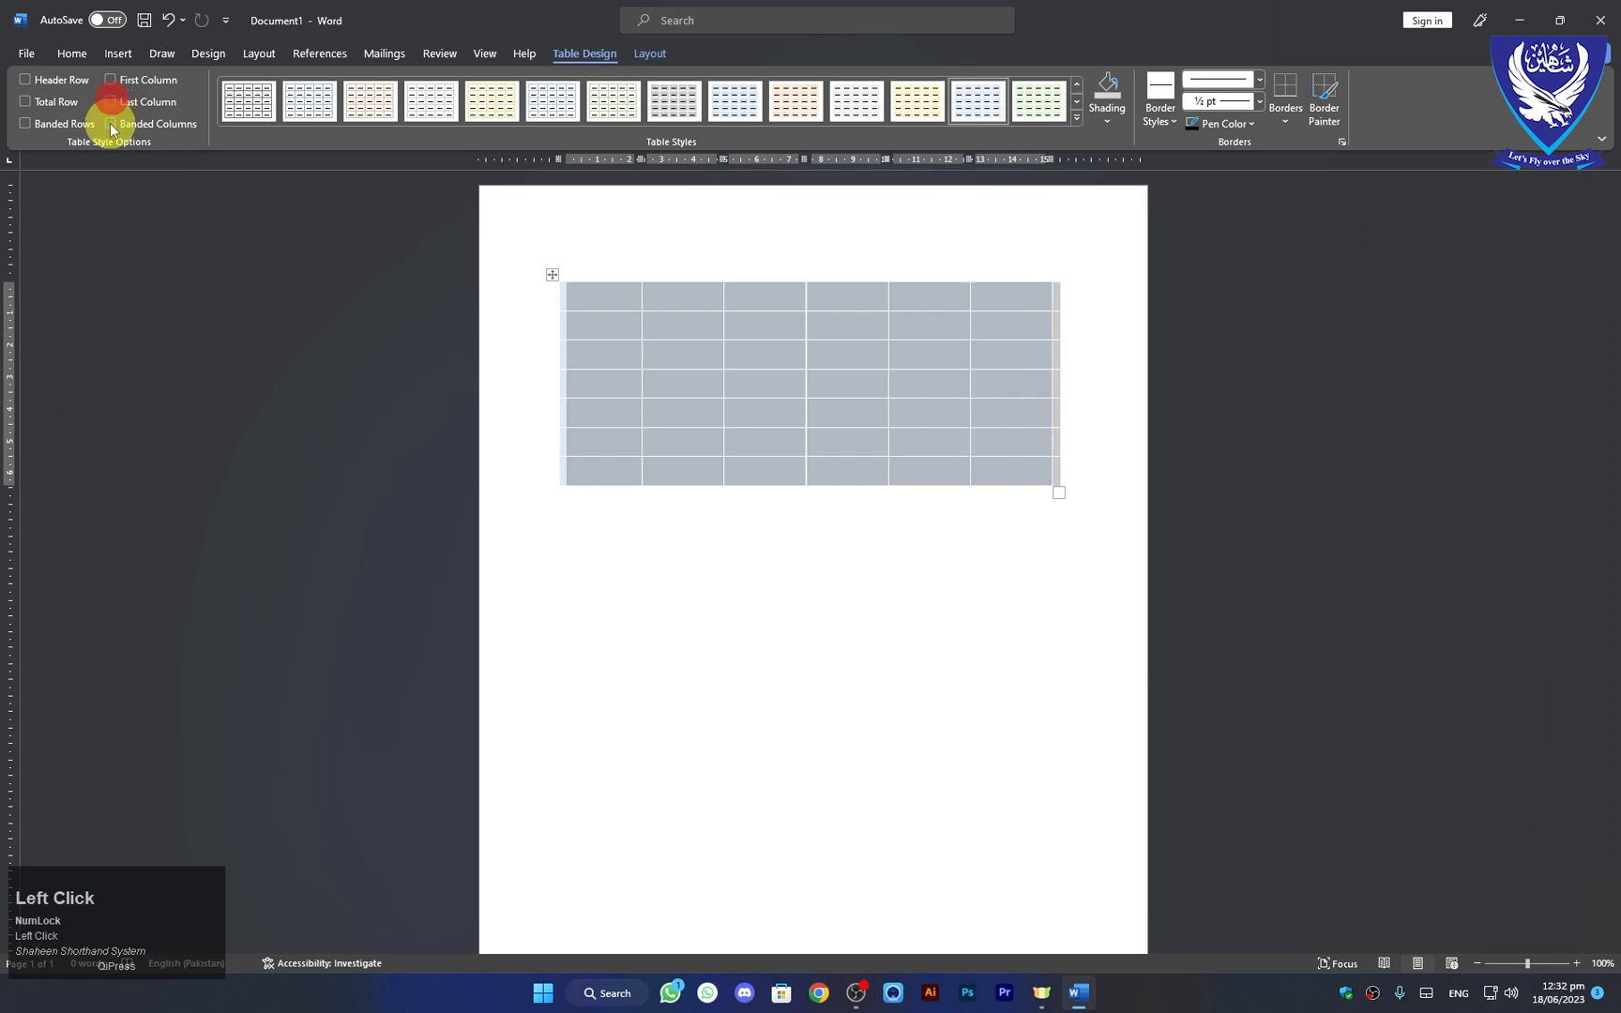
# Step: Enable the Banded Columns style option for the table
pyautogui.click(110, 124)
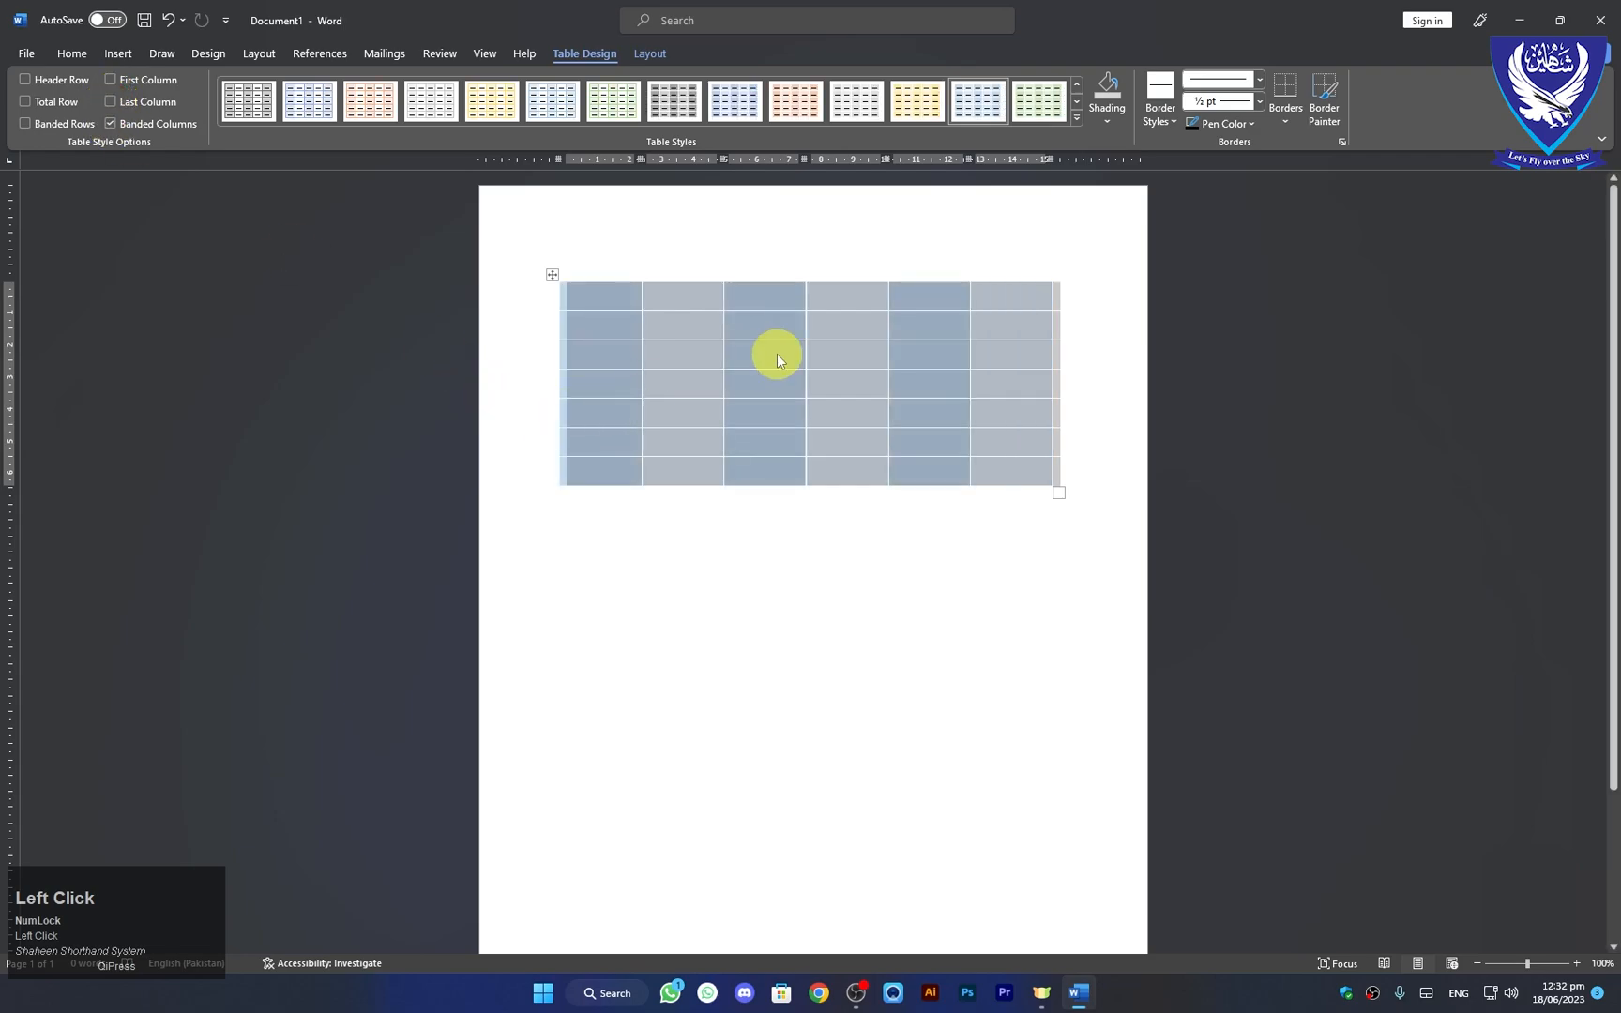
# Step: Turn off the Banded Columns style option and enable Header Row, First Column and Banded Rows for the table
pyautogui.click(111, 124)
pyautogui.click(21, 80)
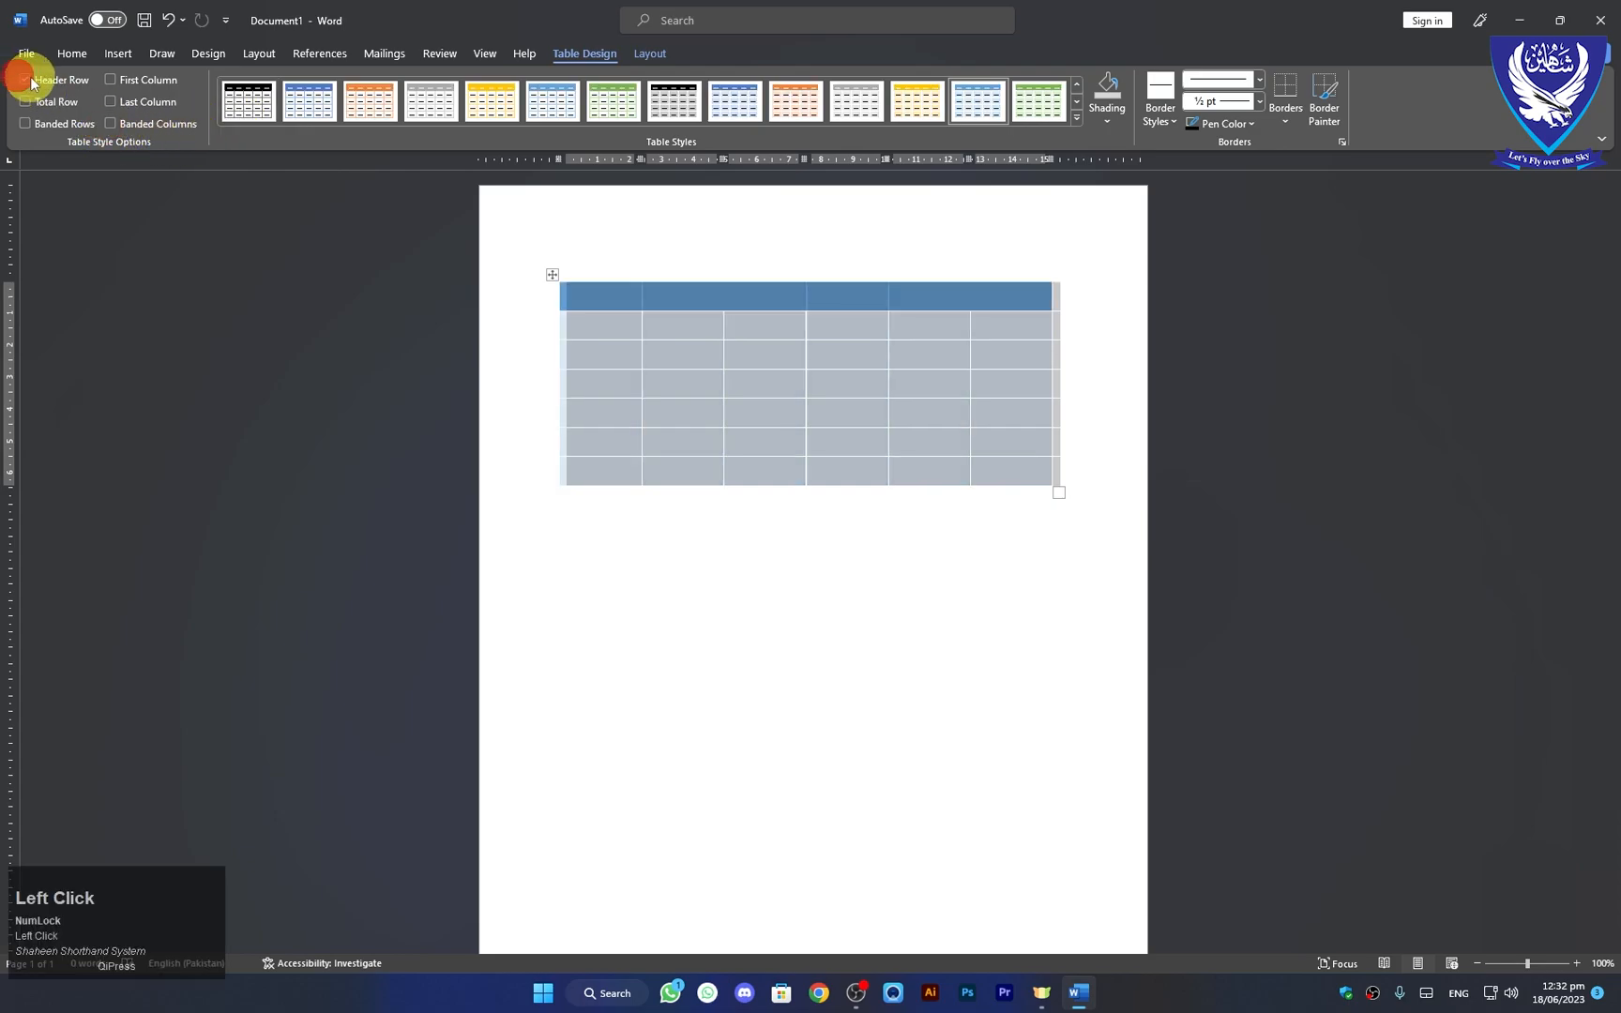
pyautogui.click(111, 80)
pyautogui.click(24, 125)
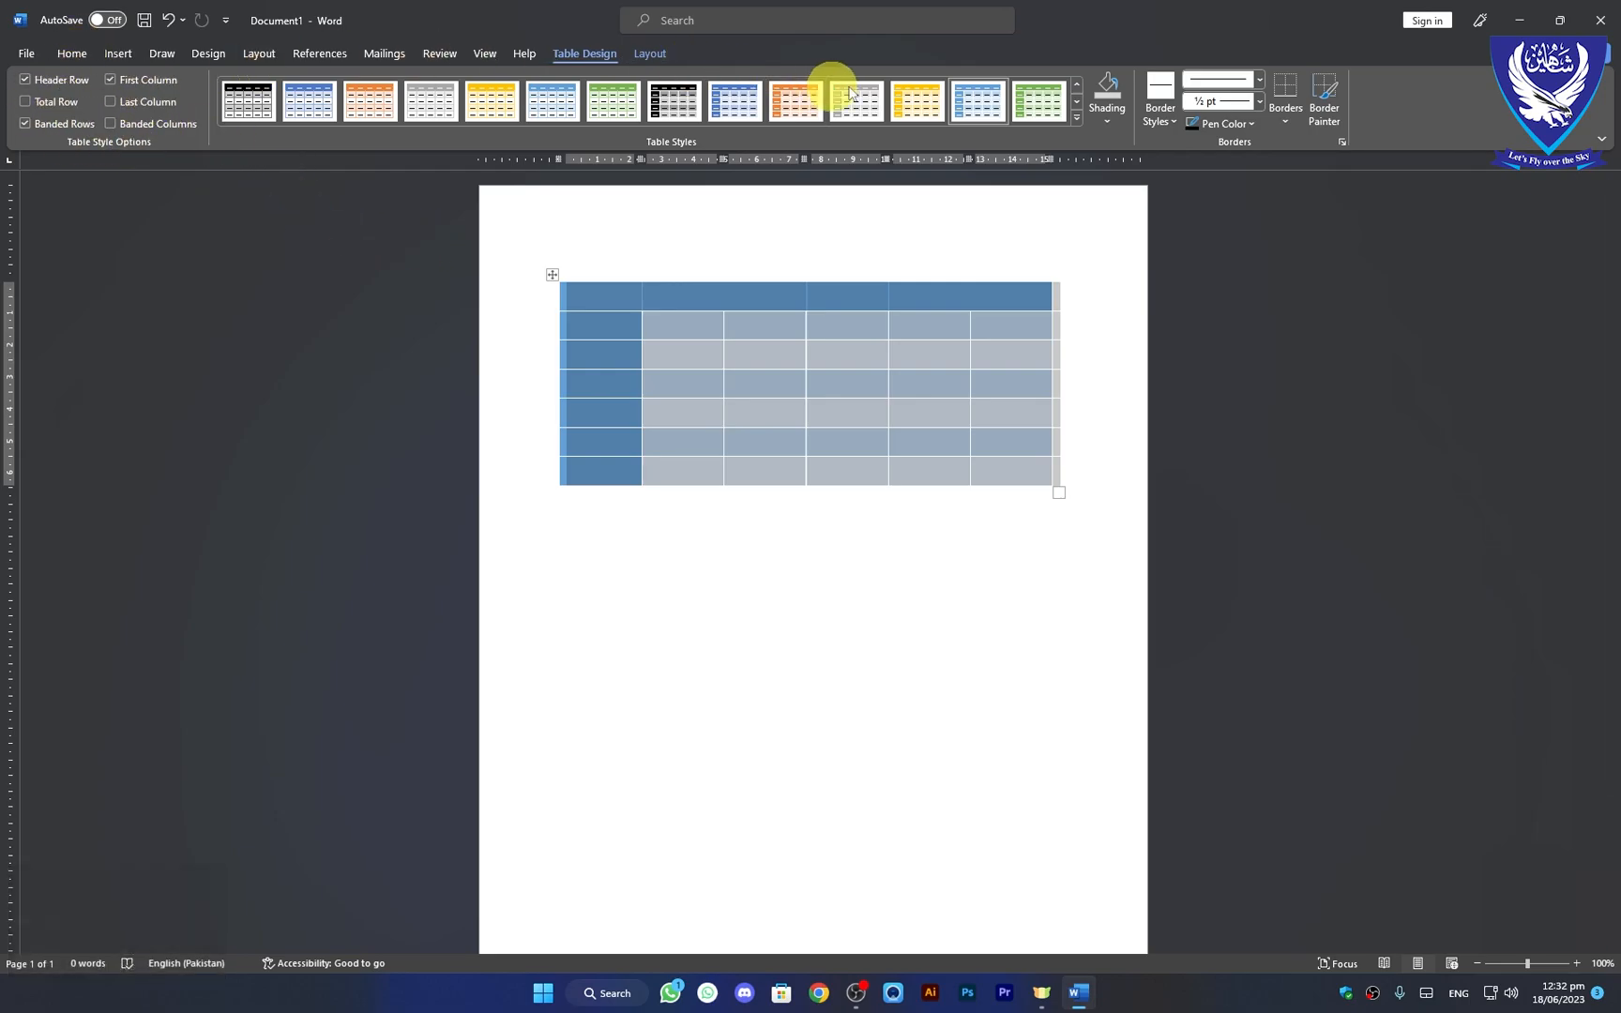
# Step: Clear the table's style and apply All Borders to the whole table
pyautogui.click(1074, 119)
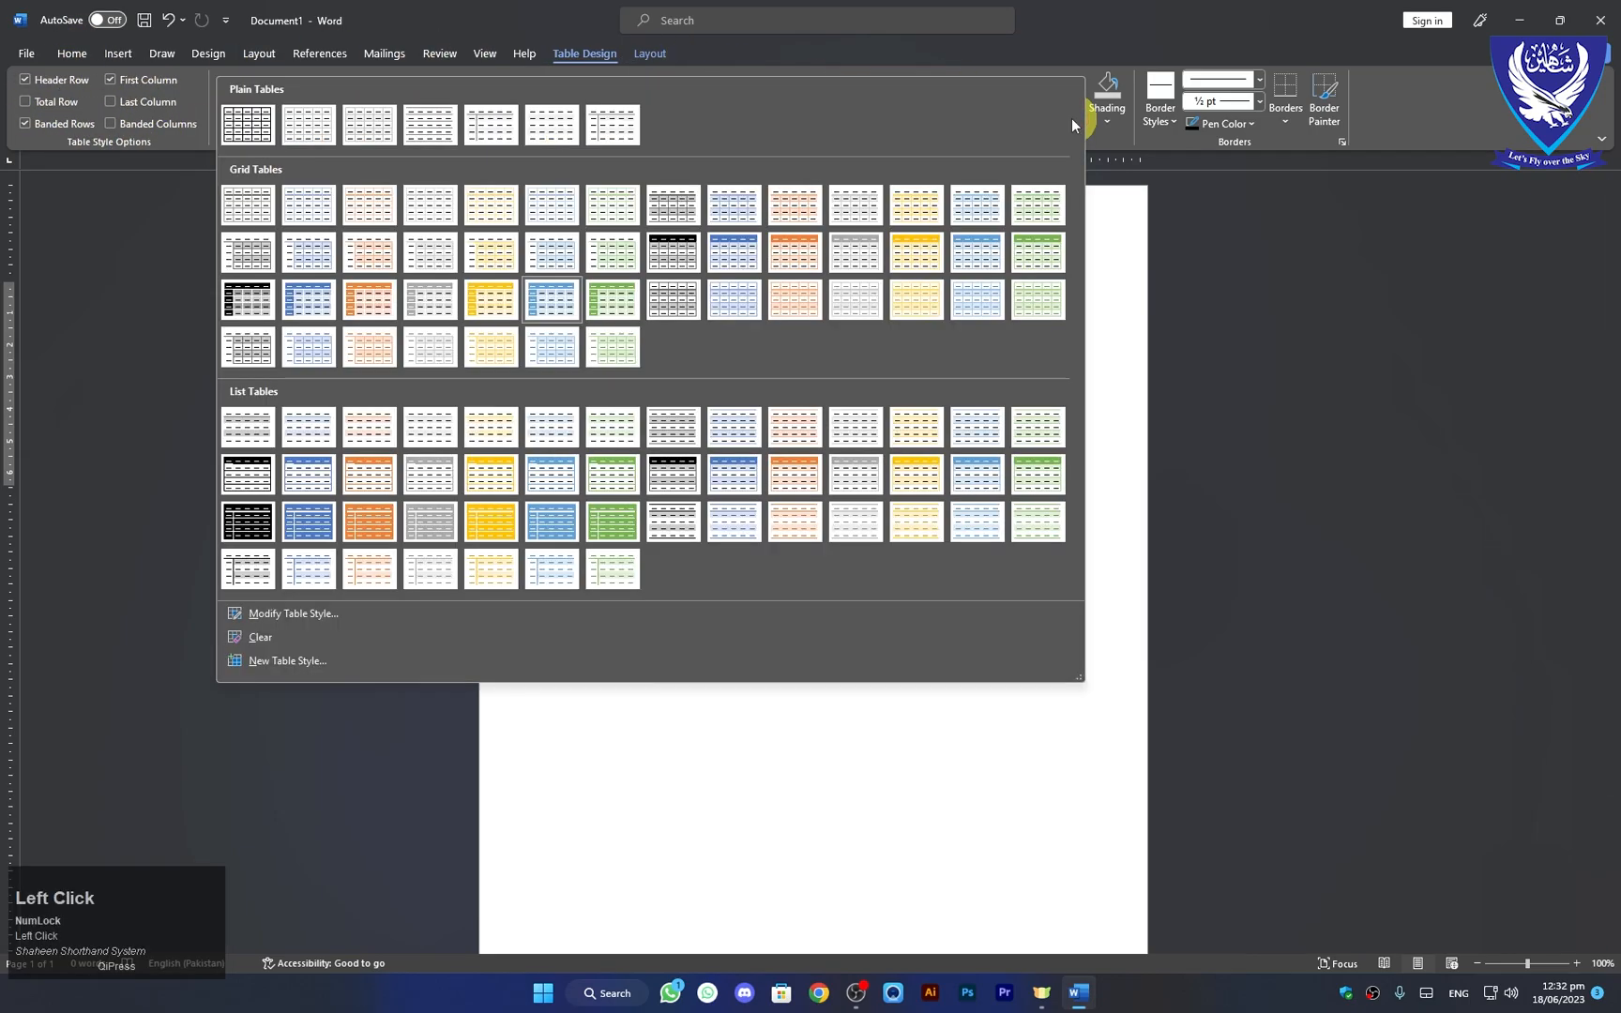
pyautogui.click(281, 637)
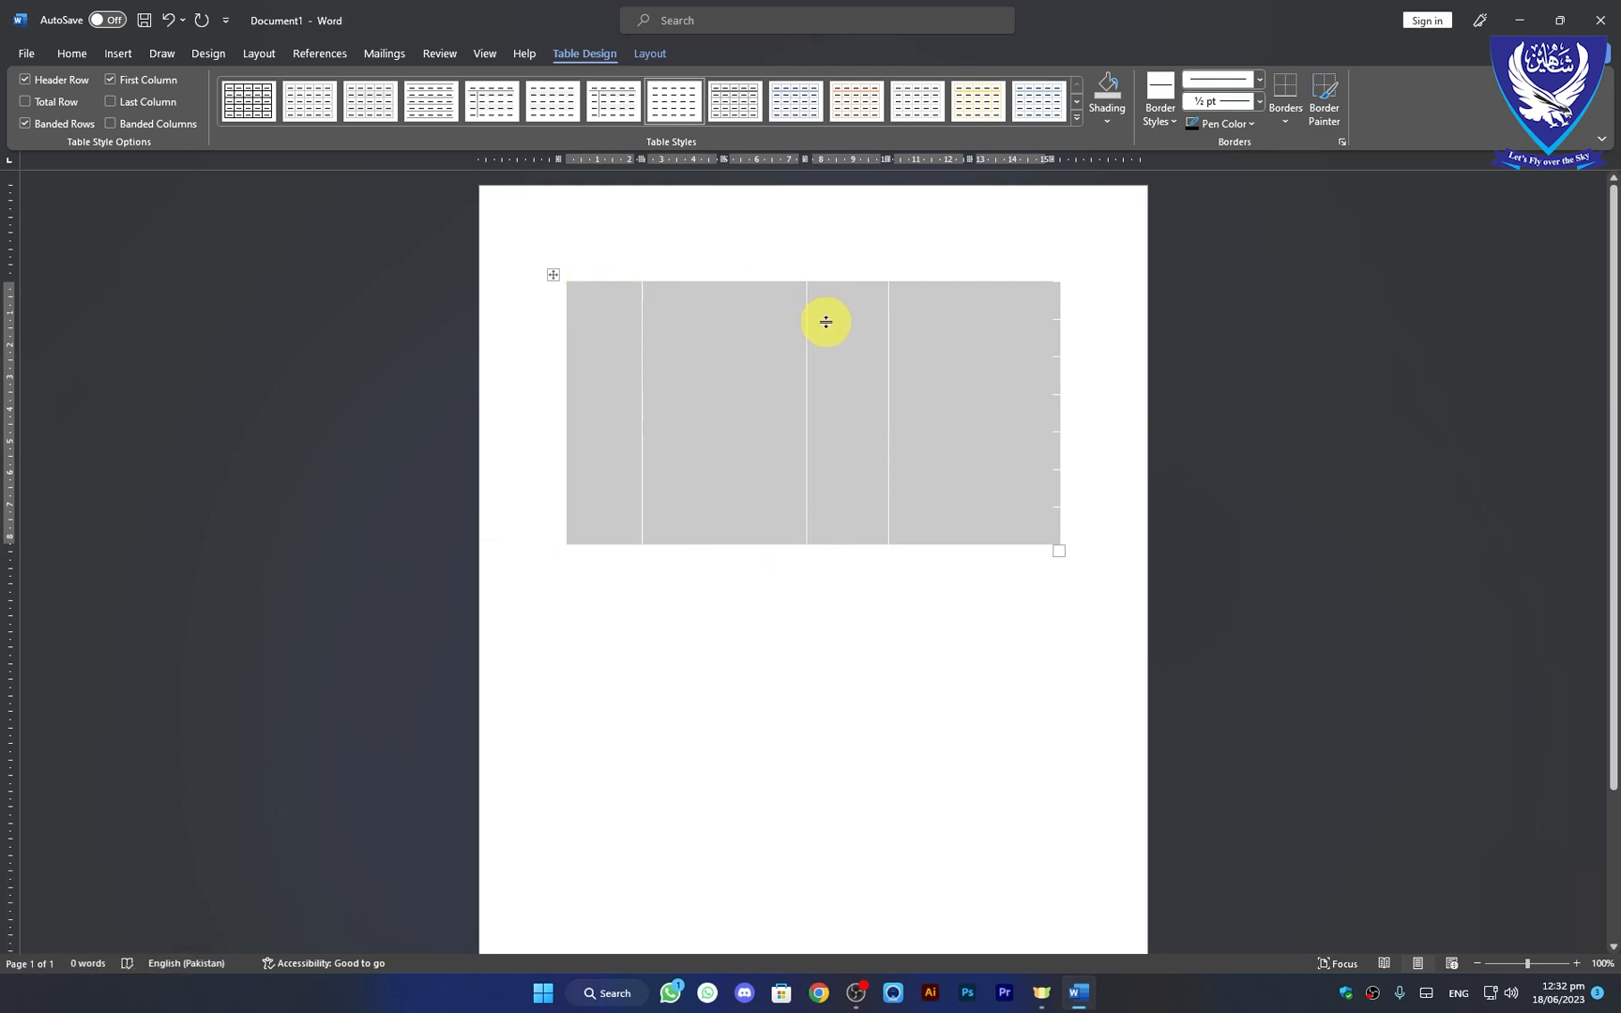
pyautogui.click(549, 279)
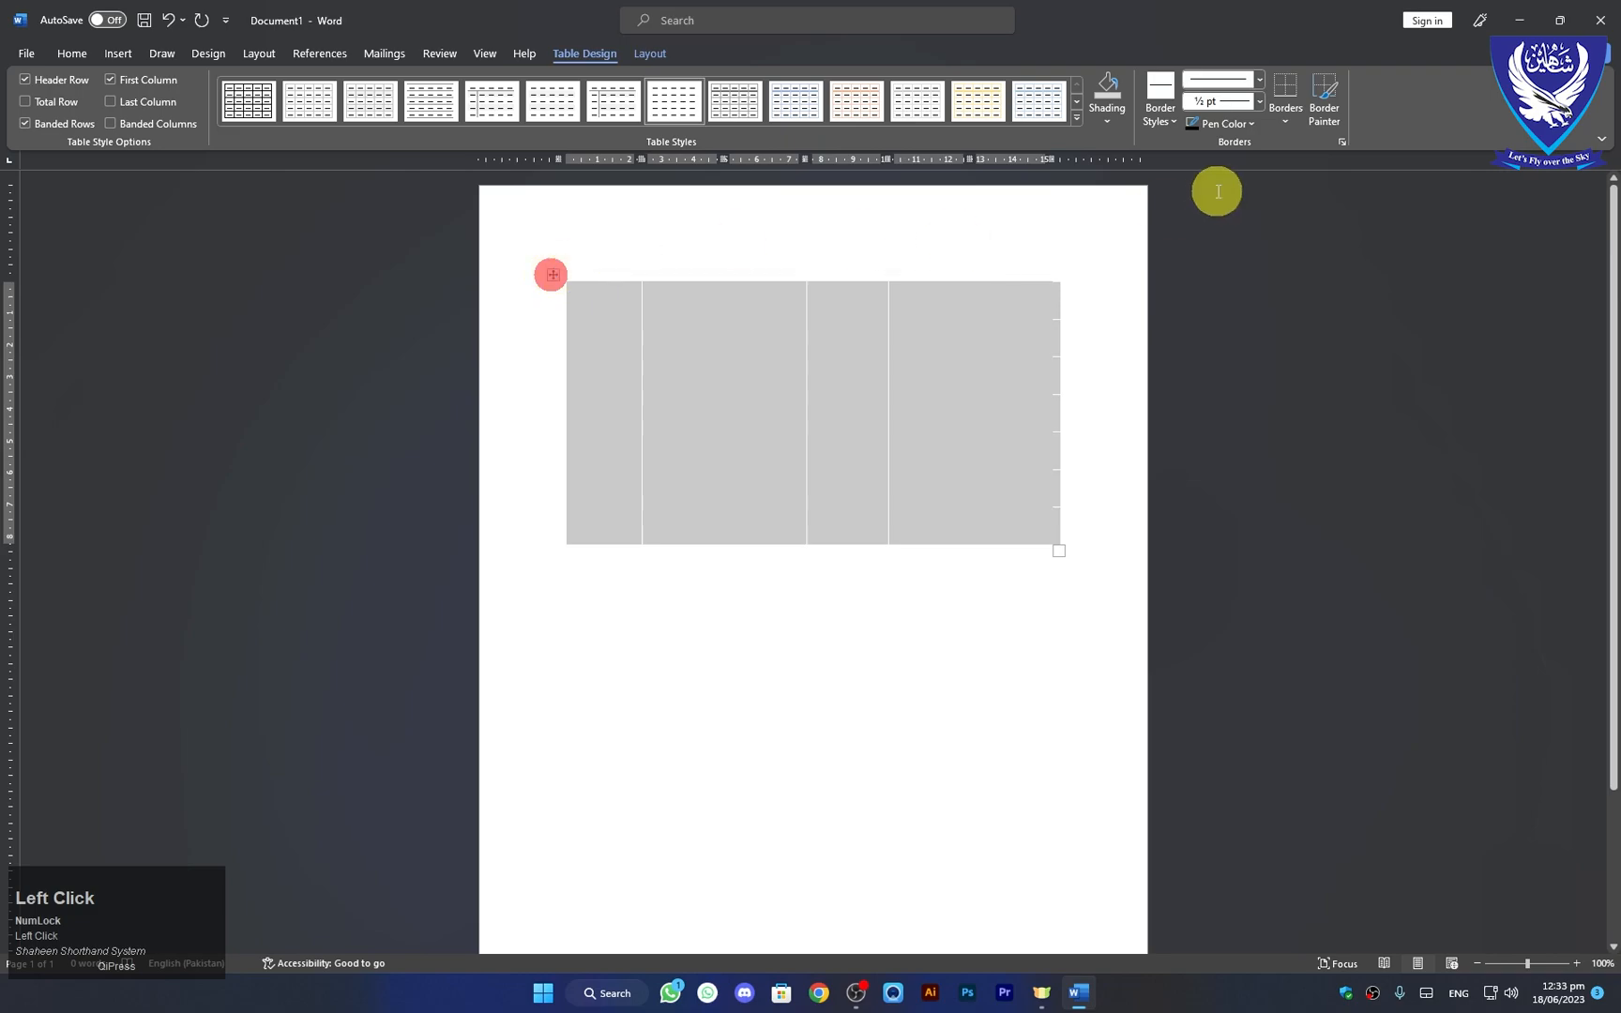
pyautogui.click(1284, 117)
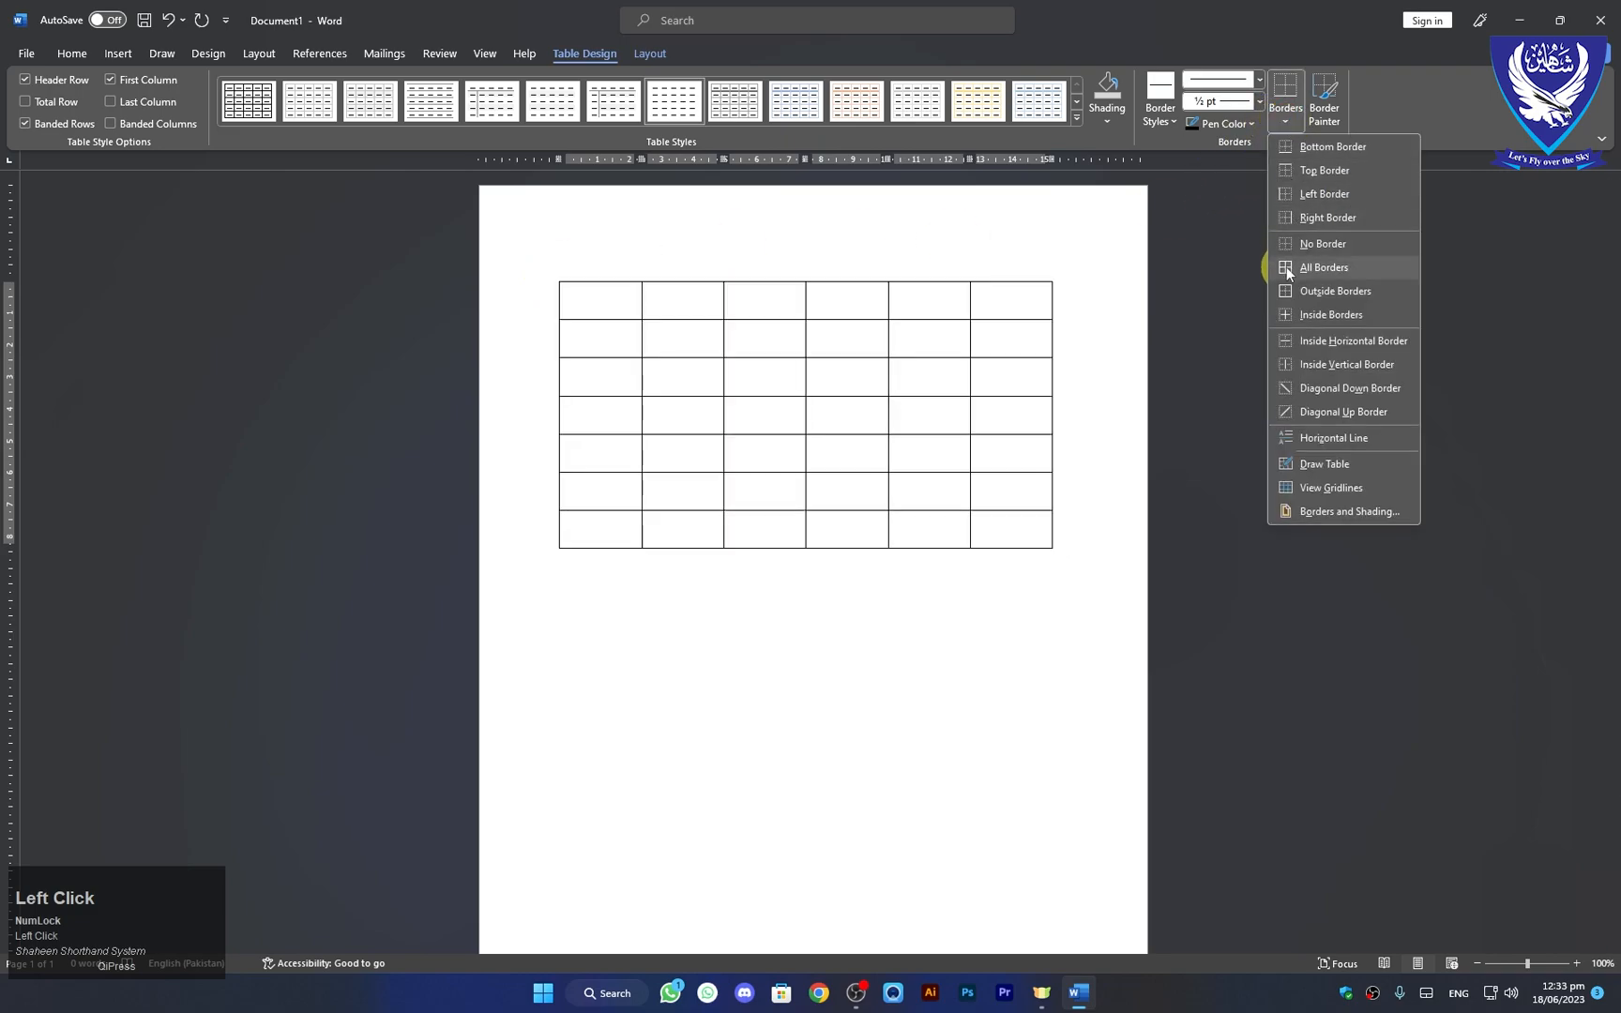
pyautogui.click(1287, 267)
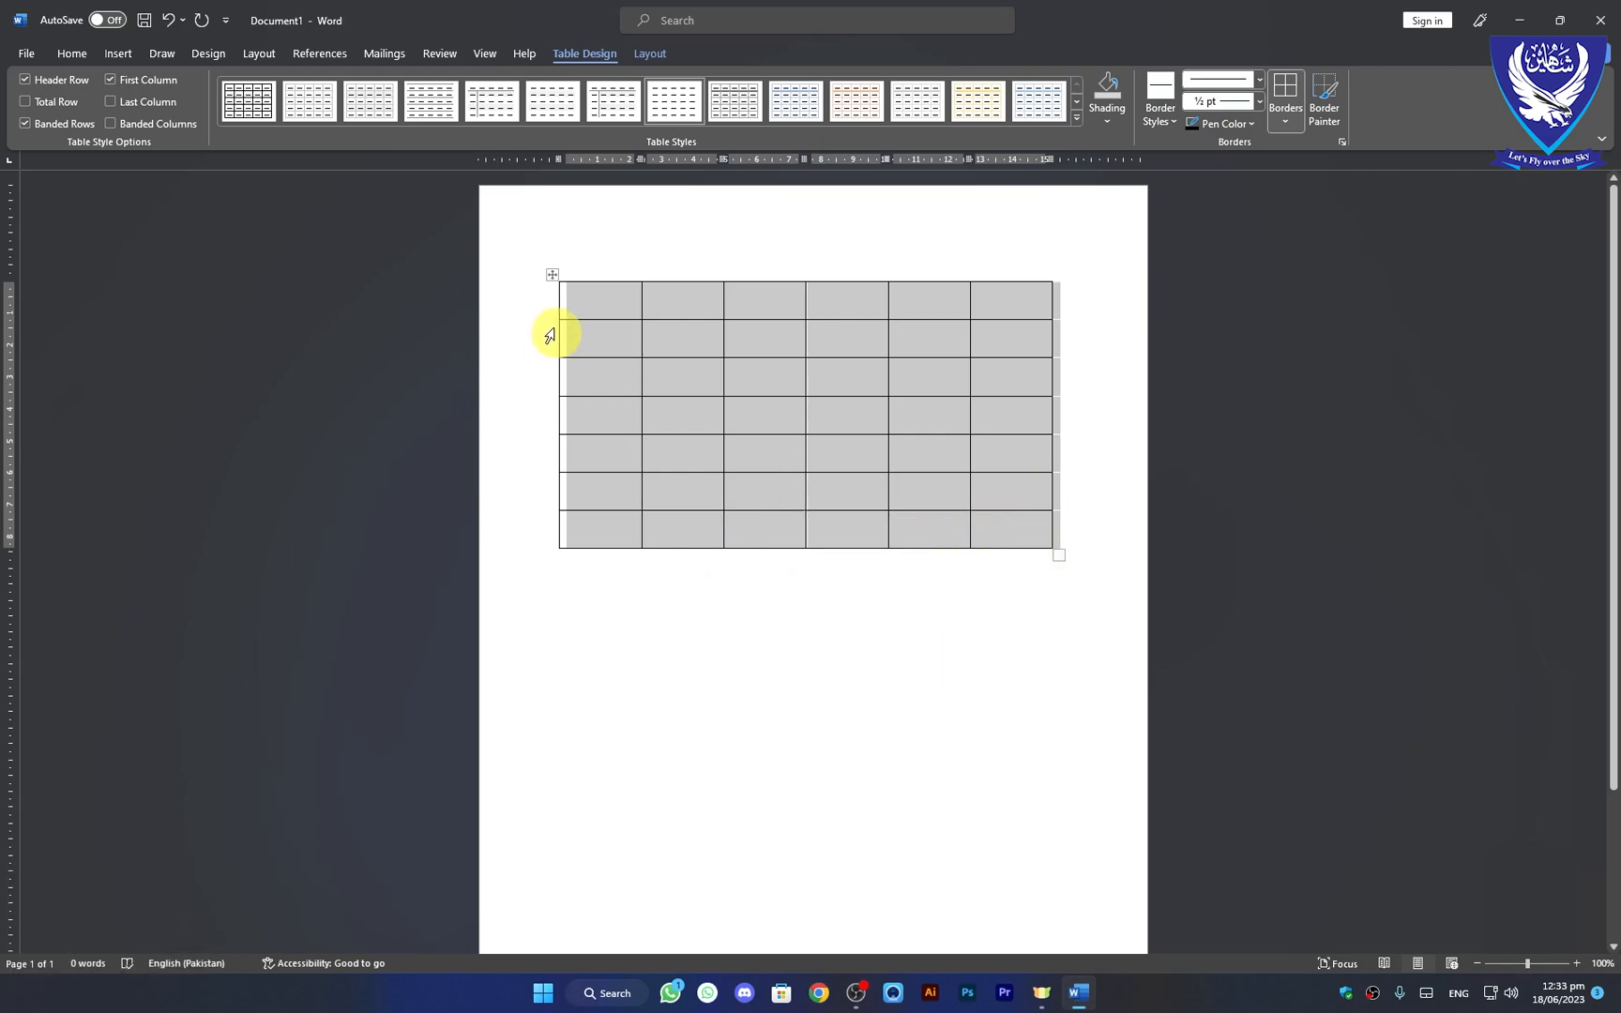
# Step: Delete the existing table and insert a new table with 7 columns and 7 rows
pyautogui.press('BackSpace')
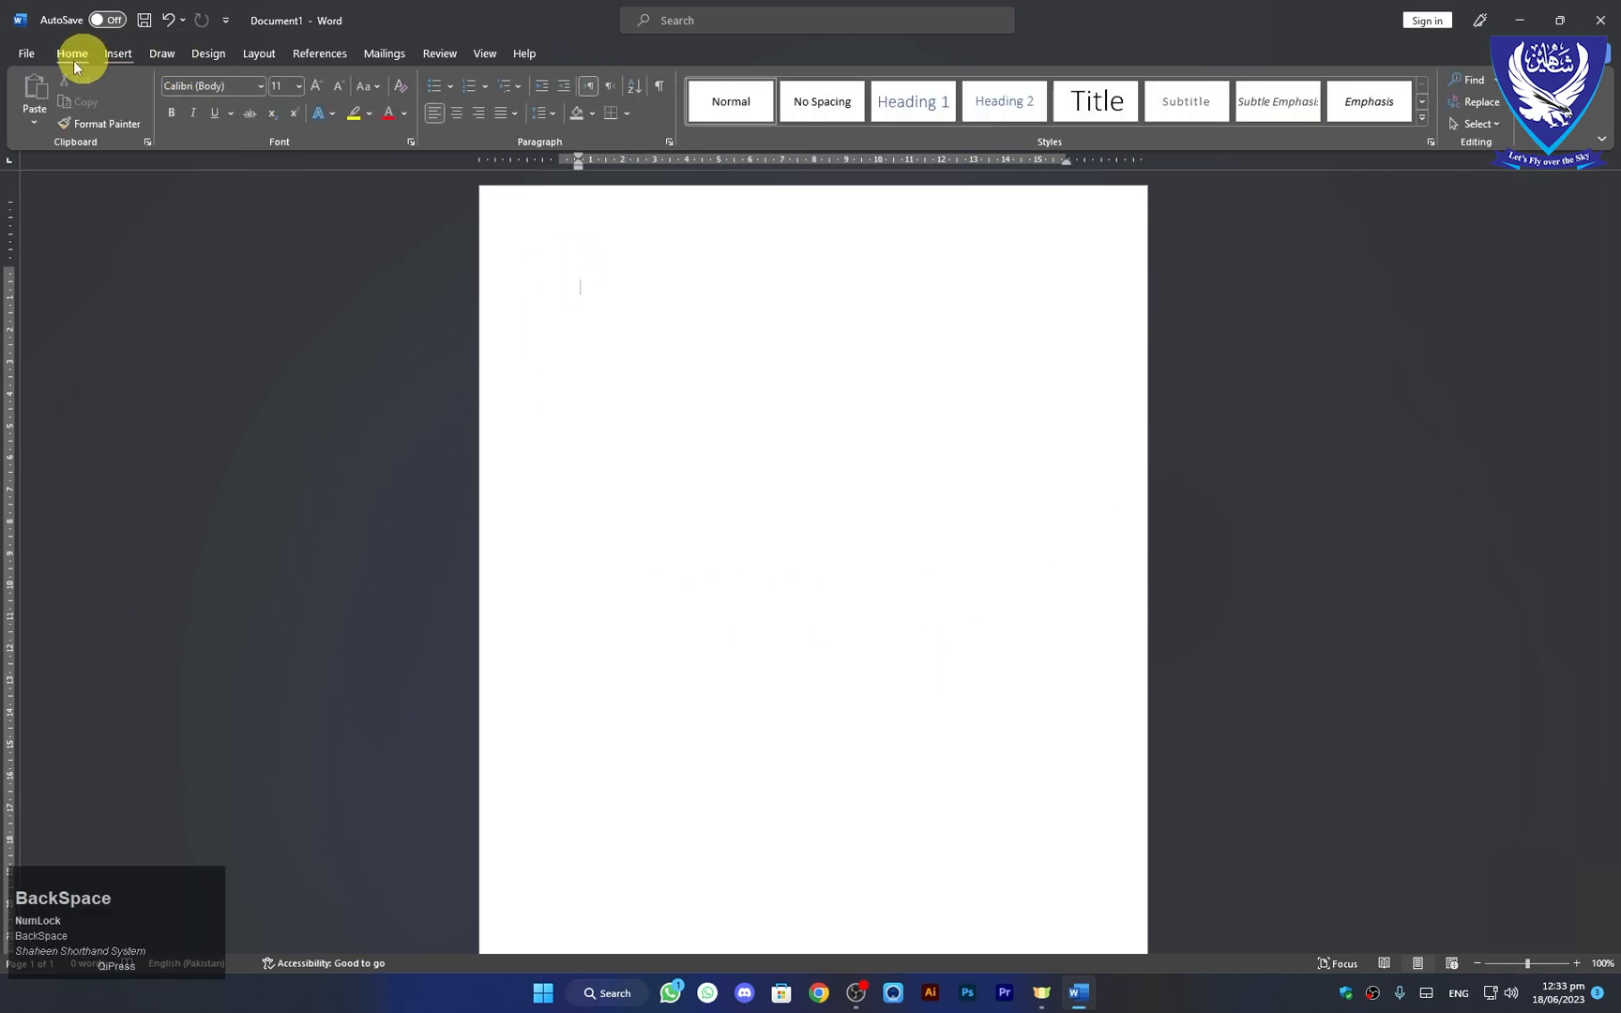
pyautogui.click(116, 53)
pyautogui.click(156, 103)
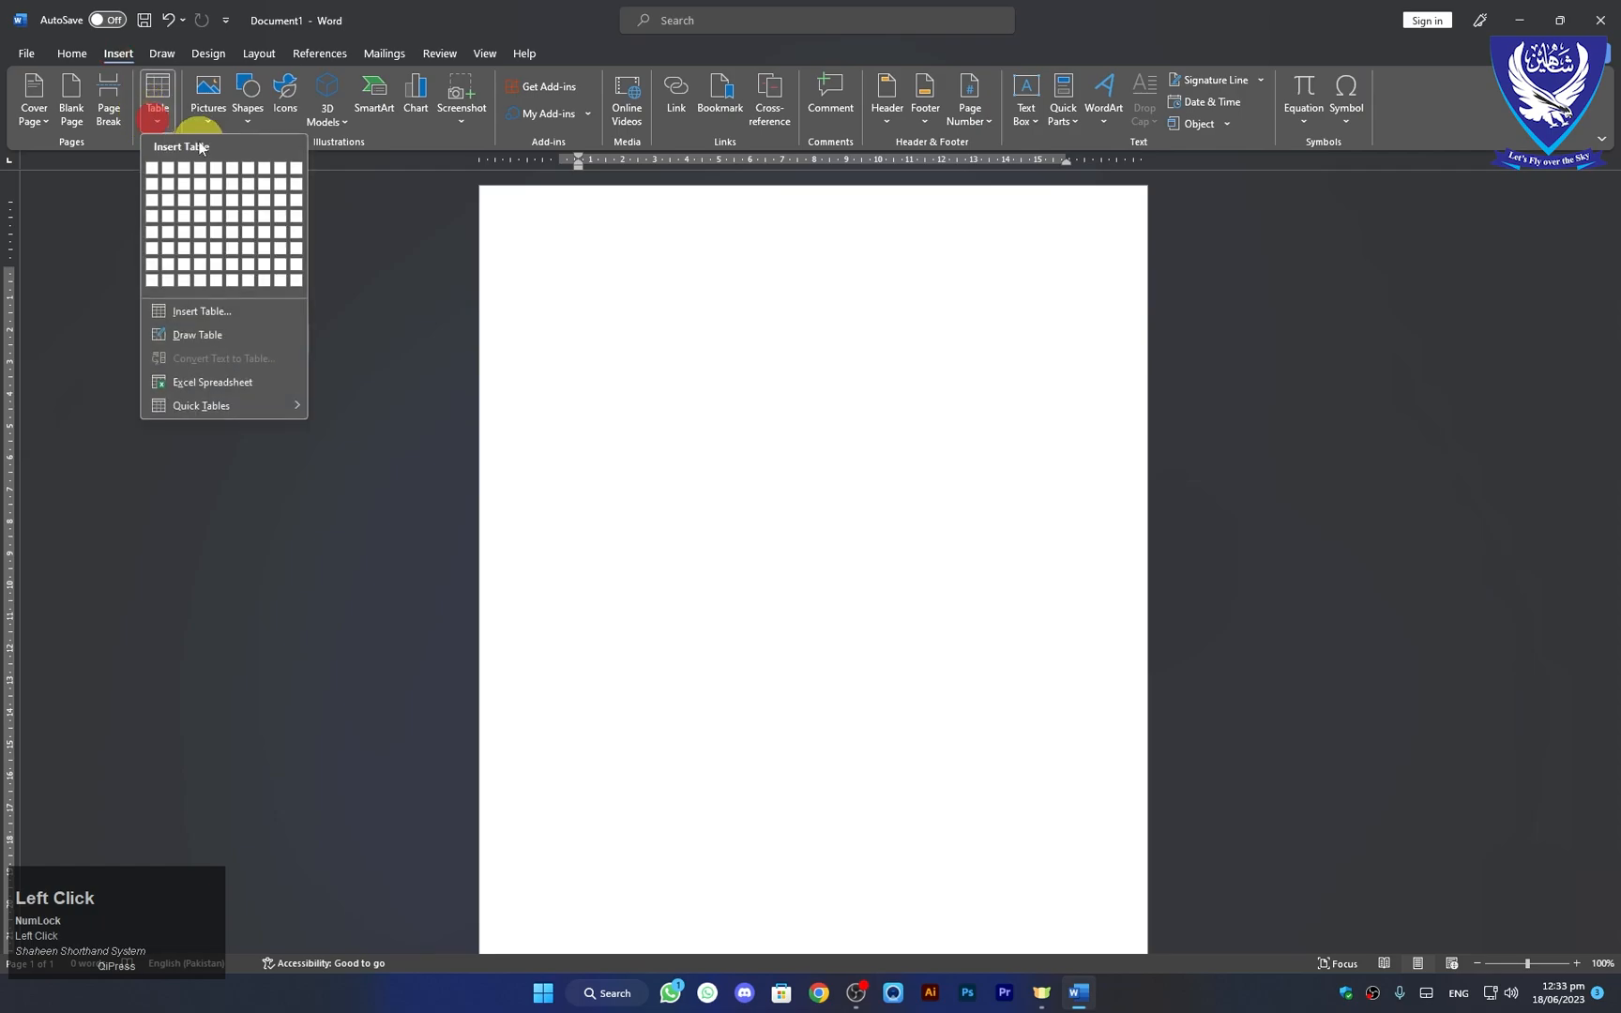
pyautogui.click(242, 259)
pyautogui.scroll(1, 805, 280)
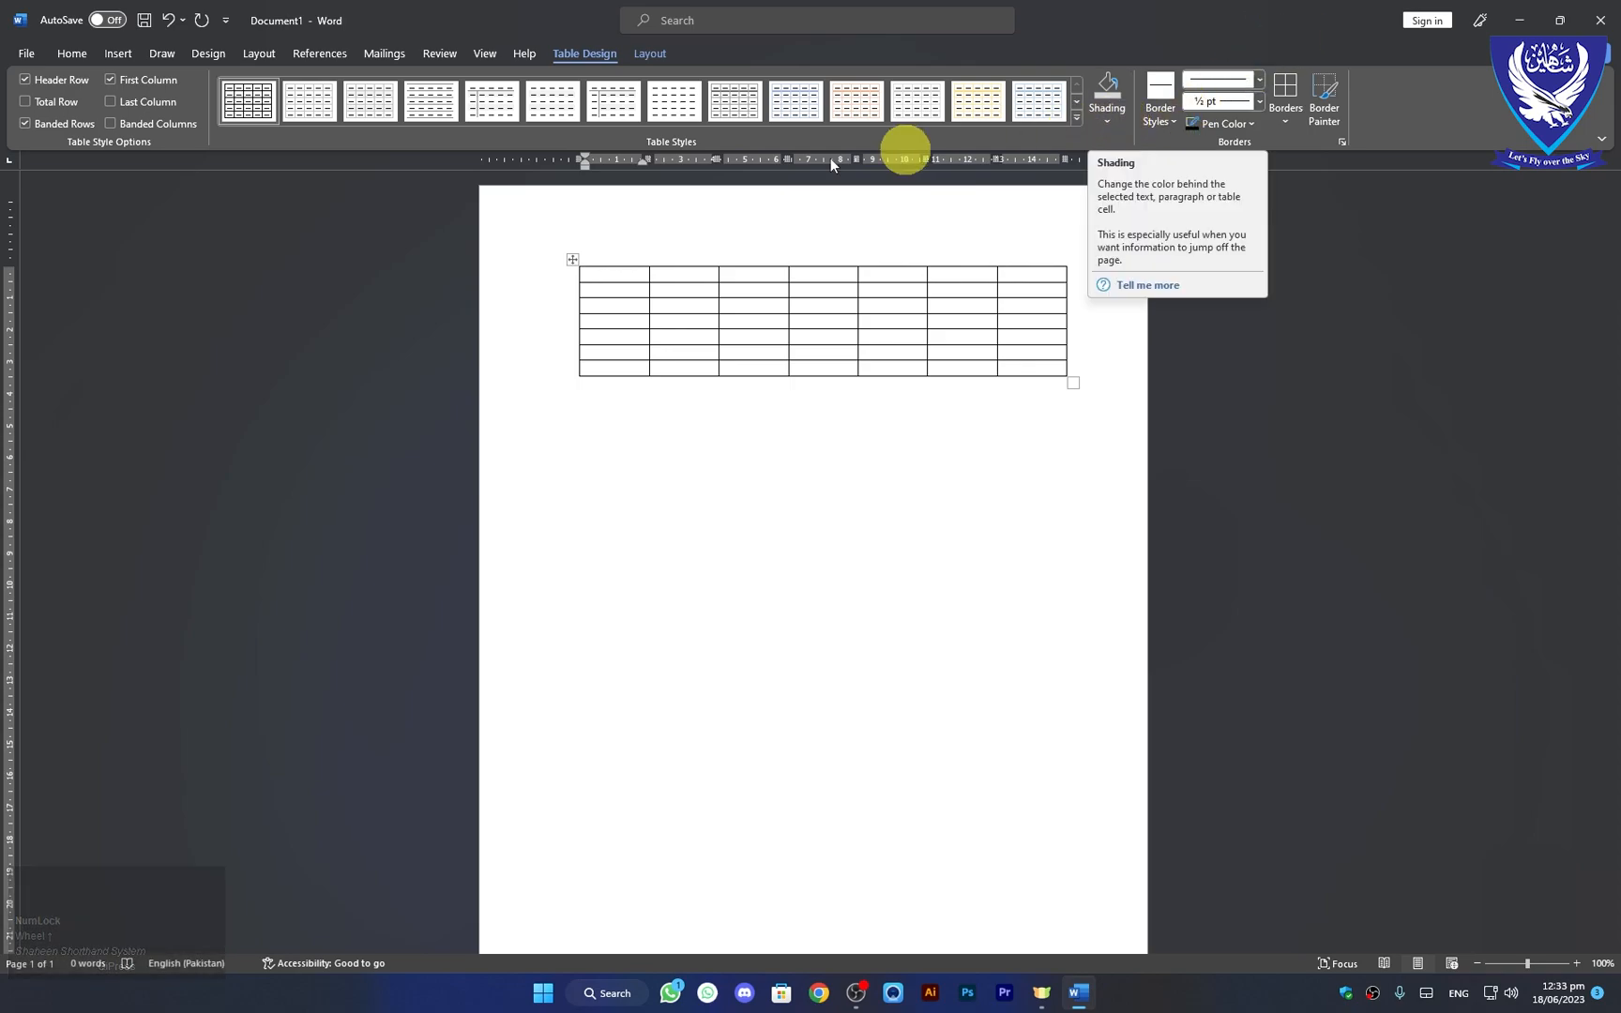
# Step: Try a dark green shading on the whole new table, and remove it with No Color
pyautogui.click(574, 263)
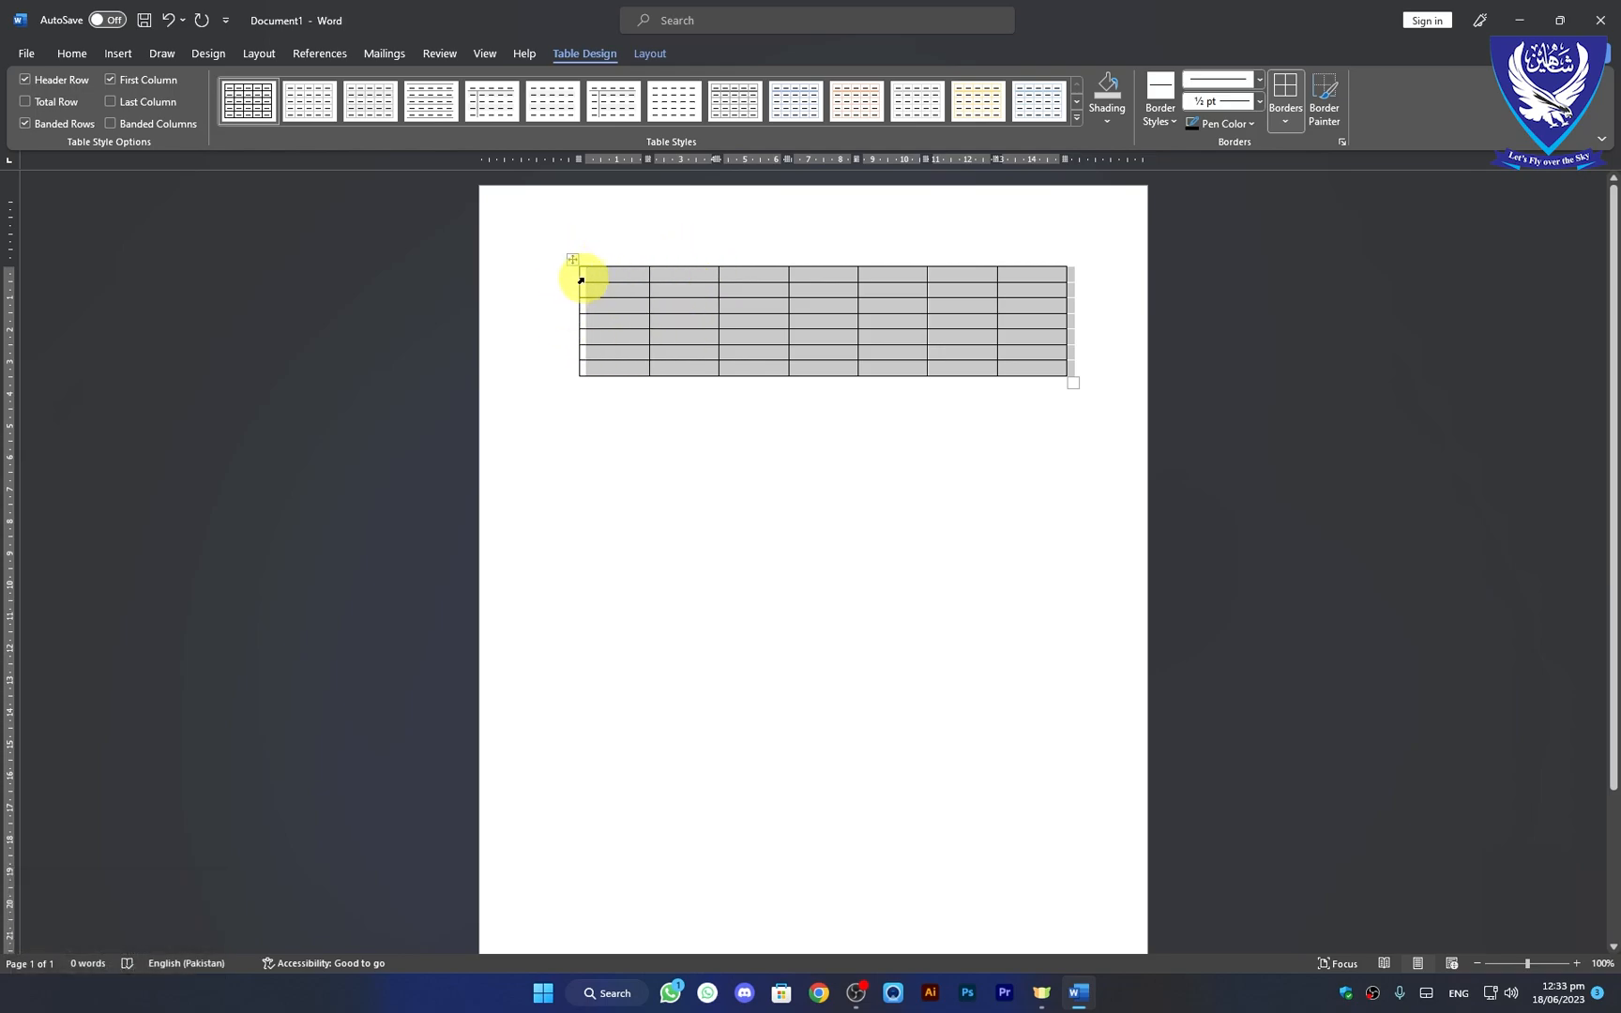
pyautogui.click(1108, 122)
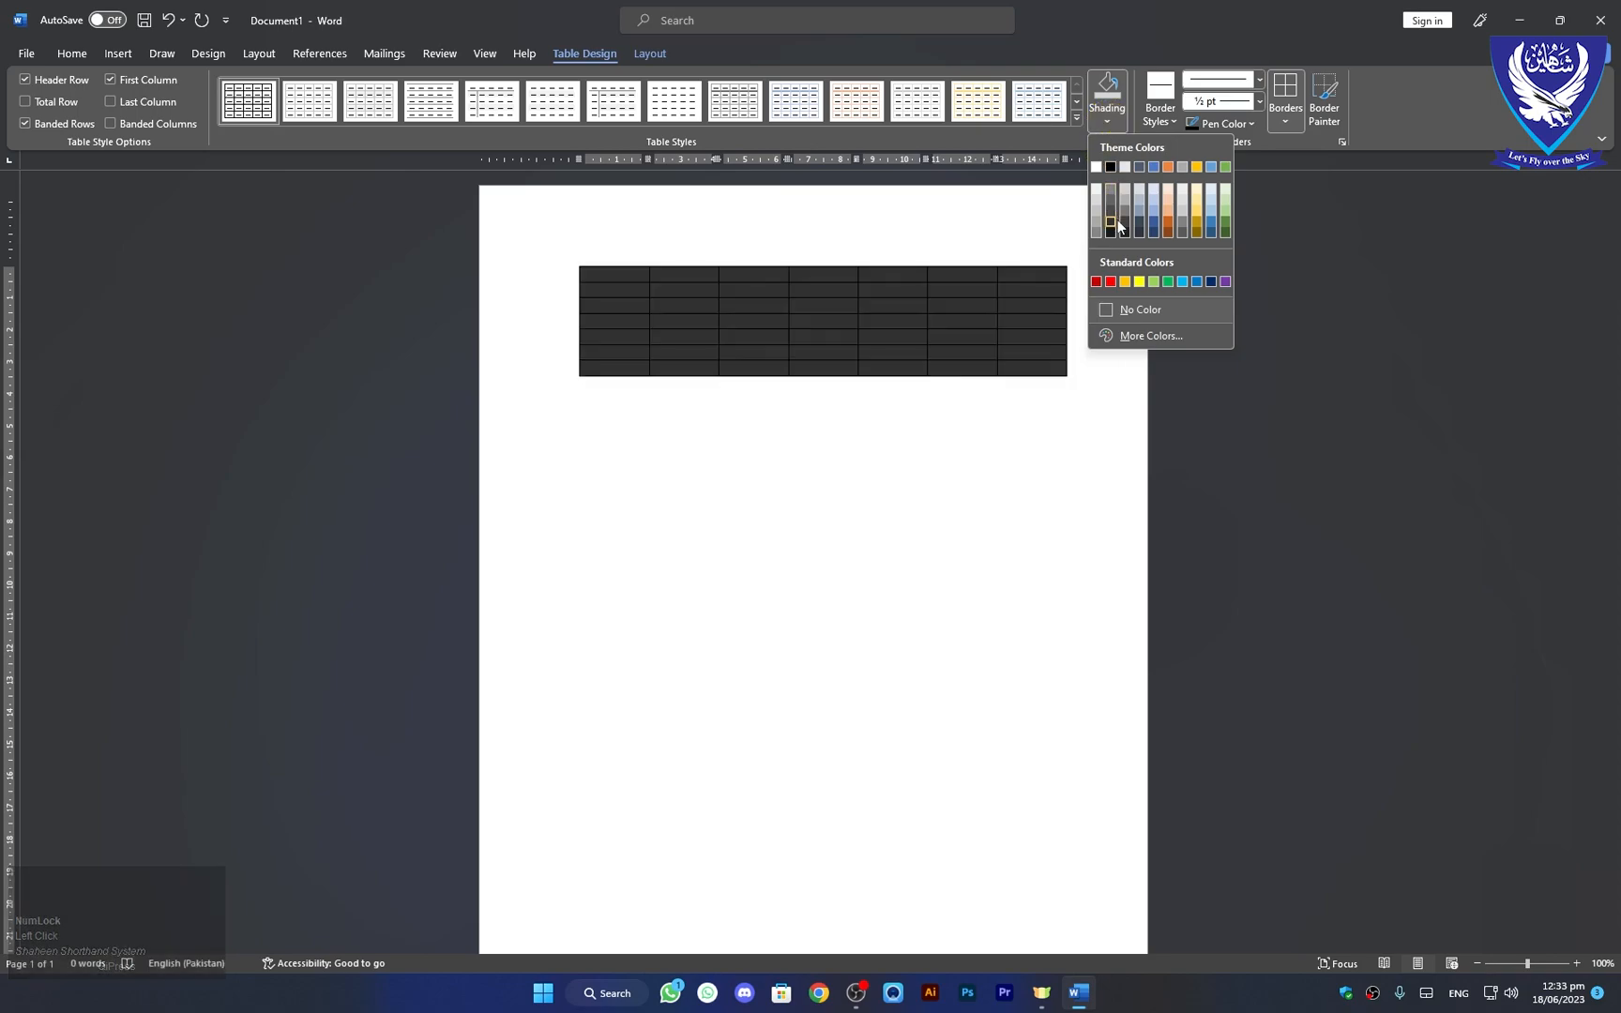
pyautogui.click(1221, 231)
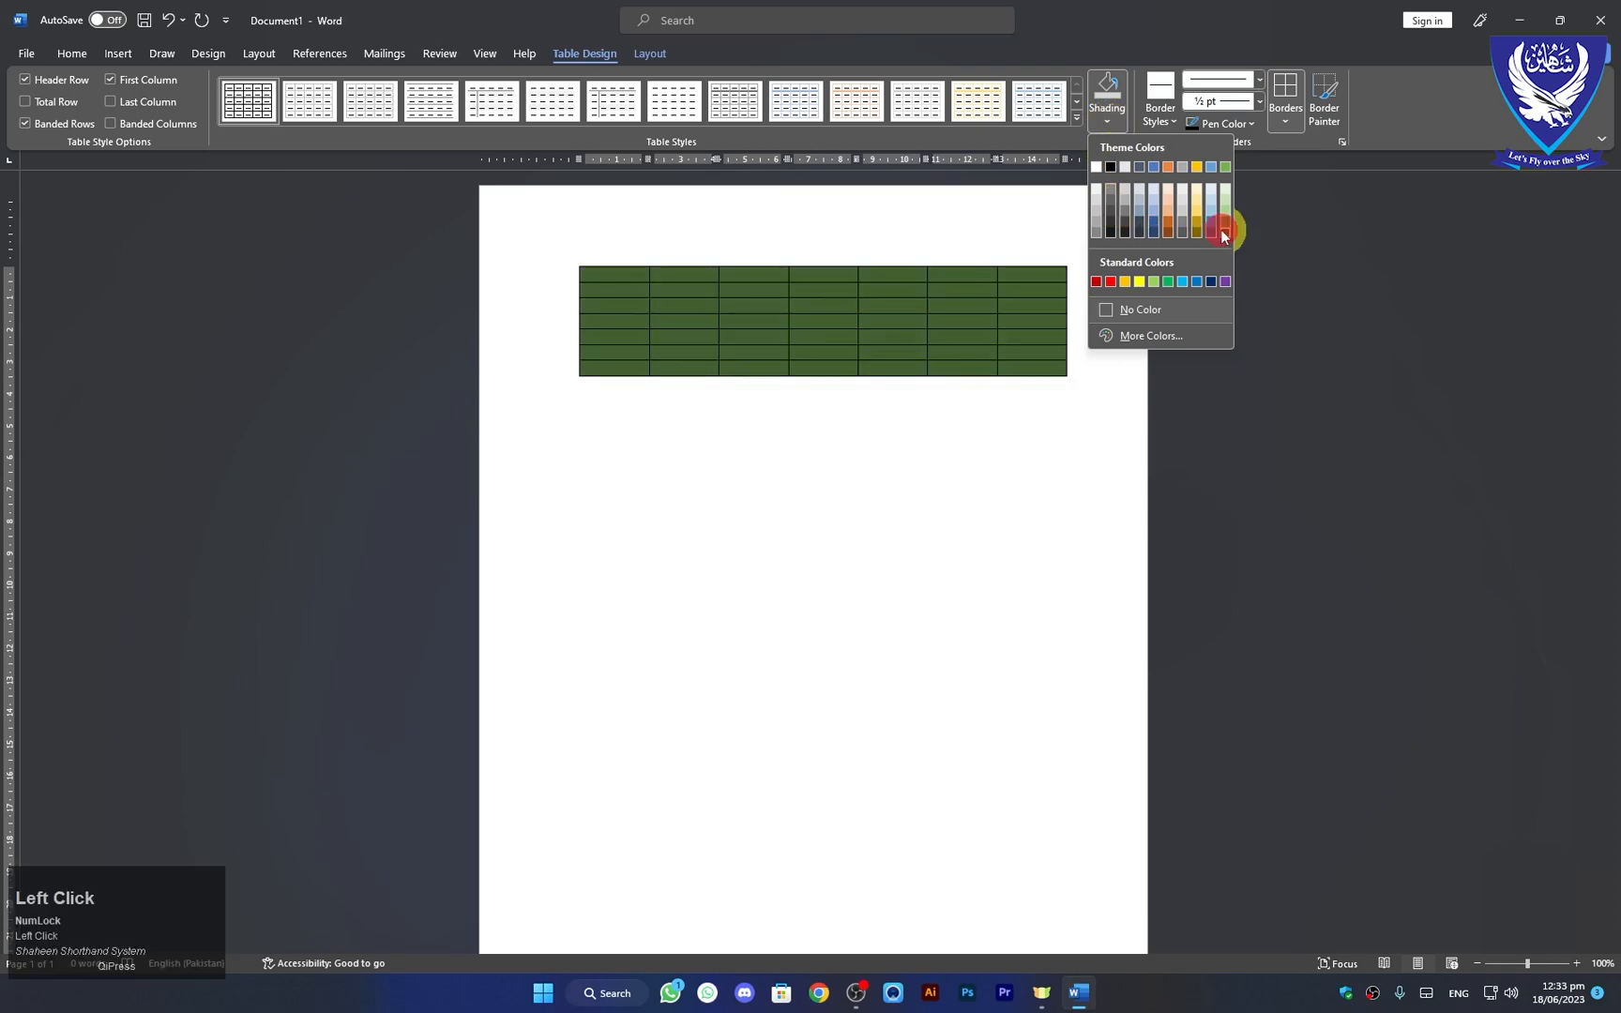
pyautogui.click(1110, 121)
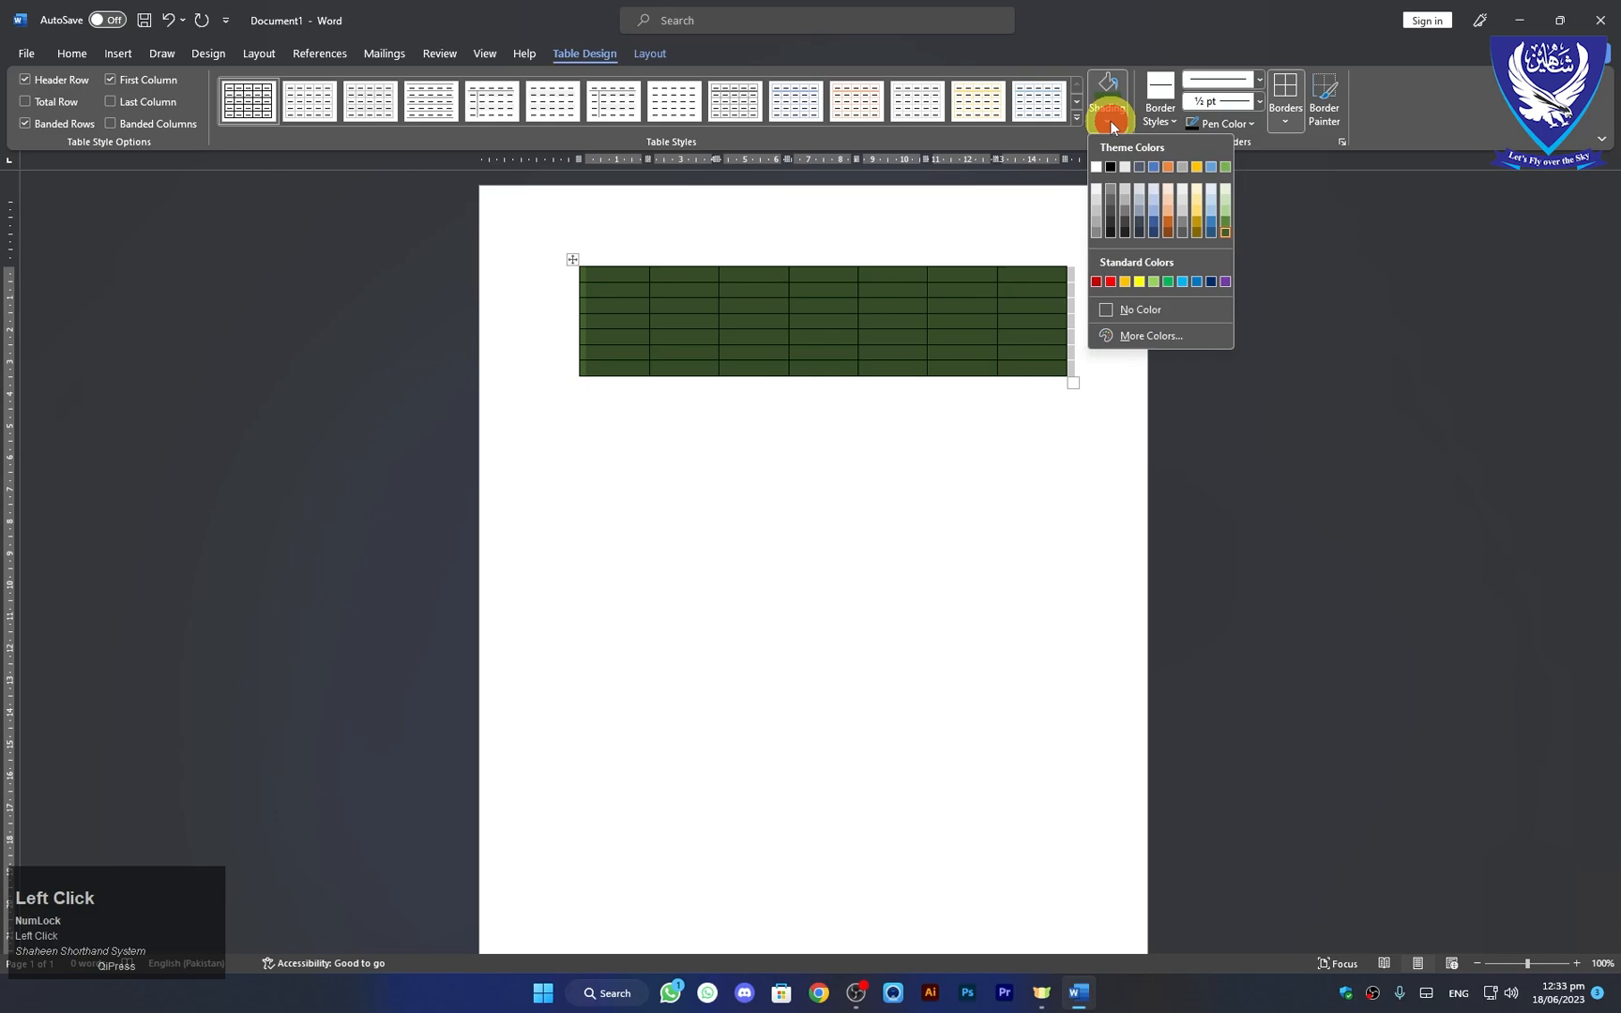
pyautogui.click(1111, 310)
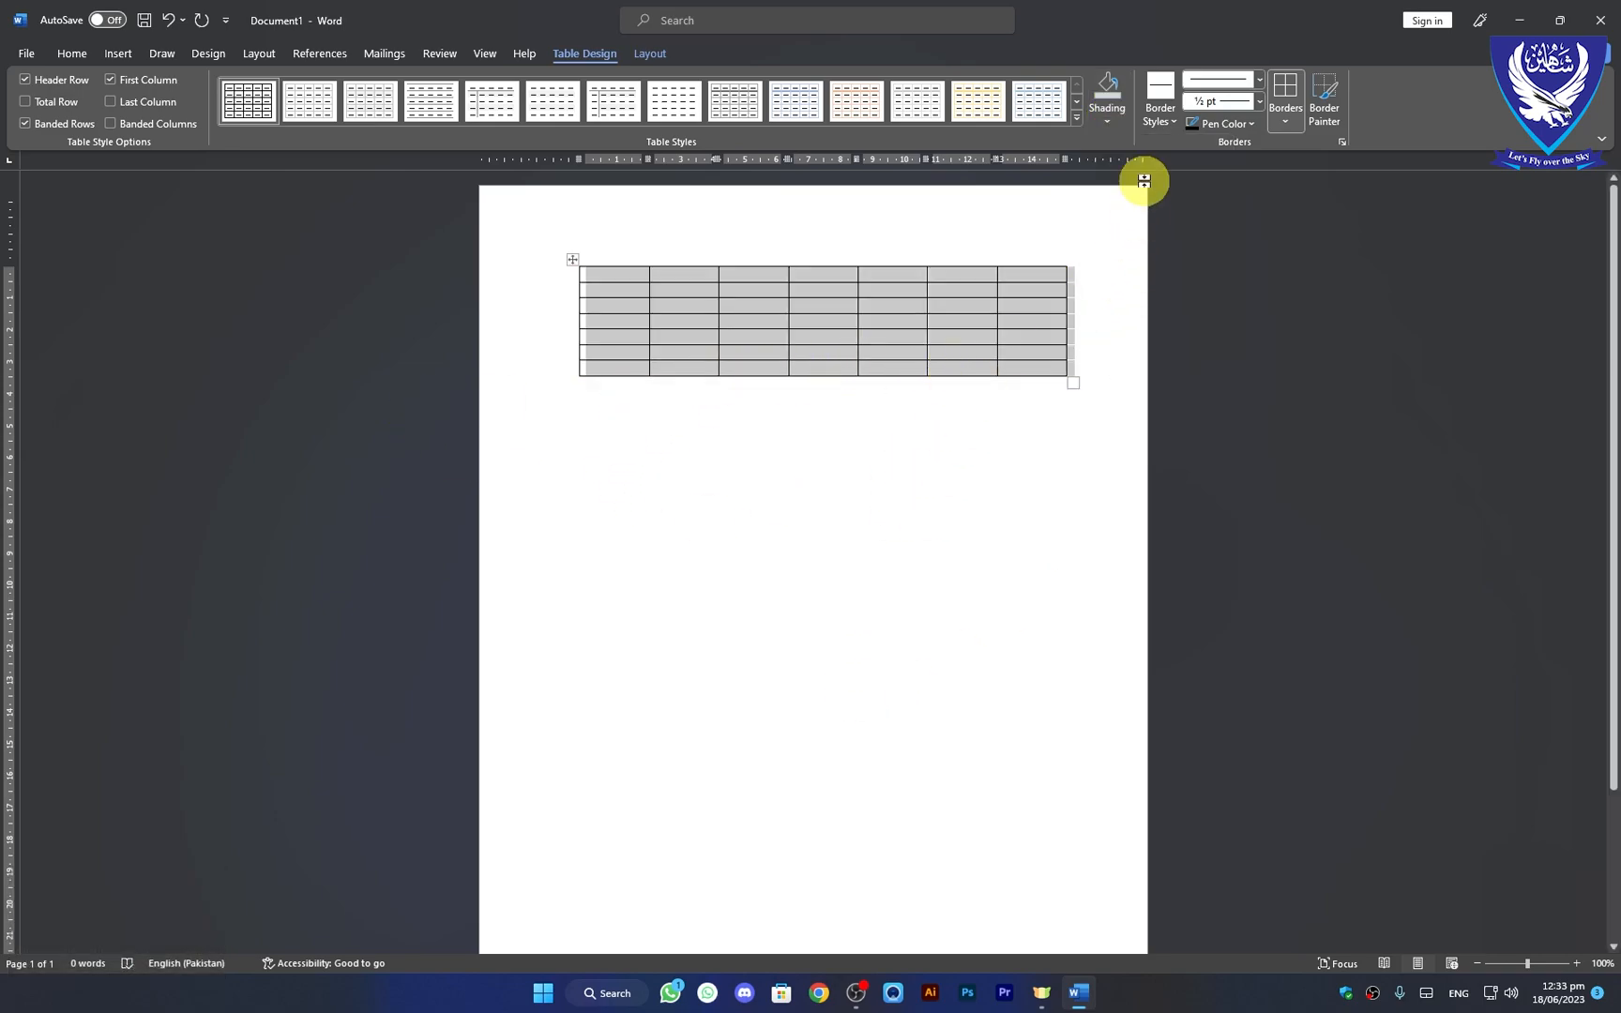
# Step: Set the table's border pen to a single-line theme style, 2 ¼ pt thick, in green
pyautogui.click(1173, 121)
pyautogui.click(1210, 202)
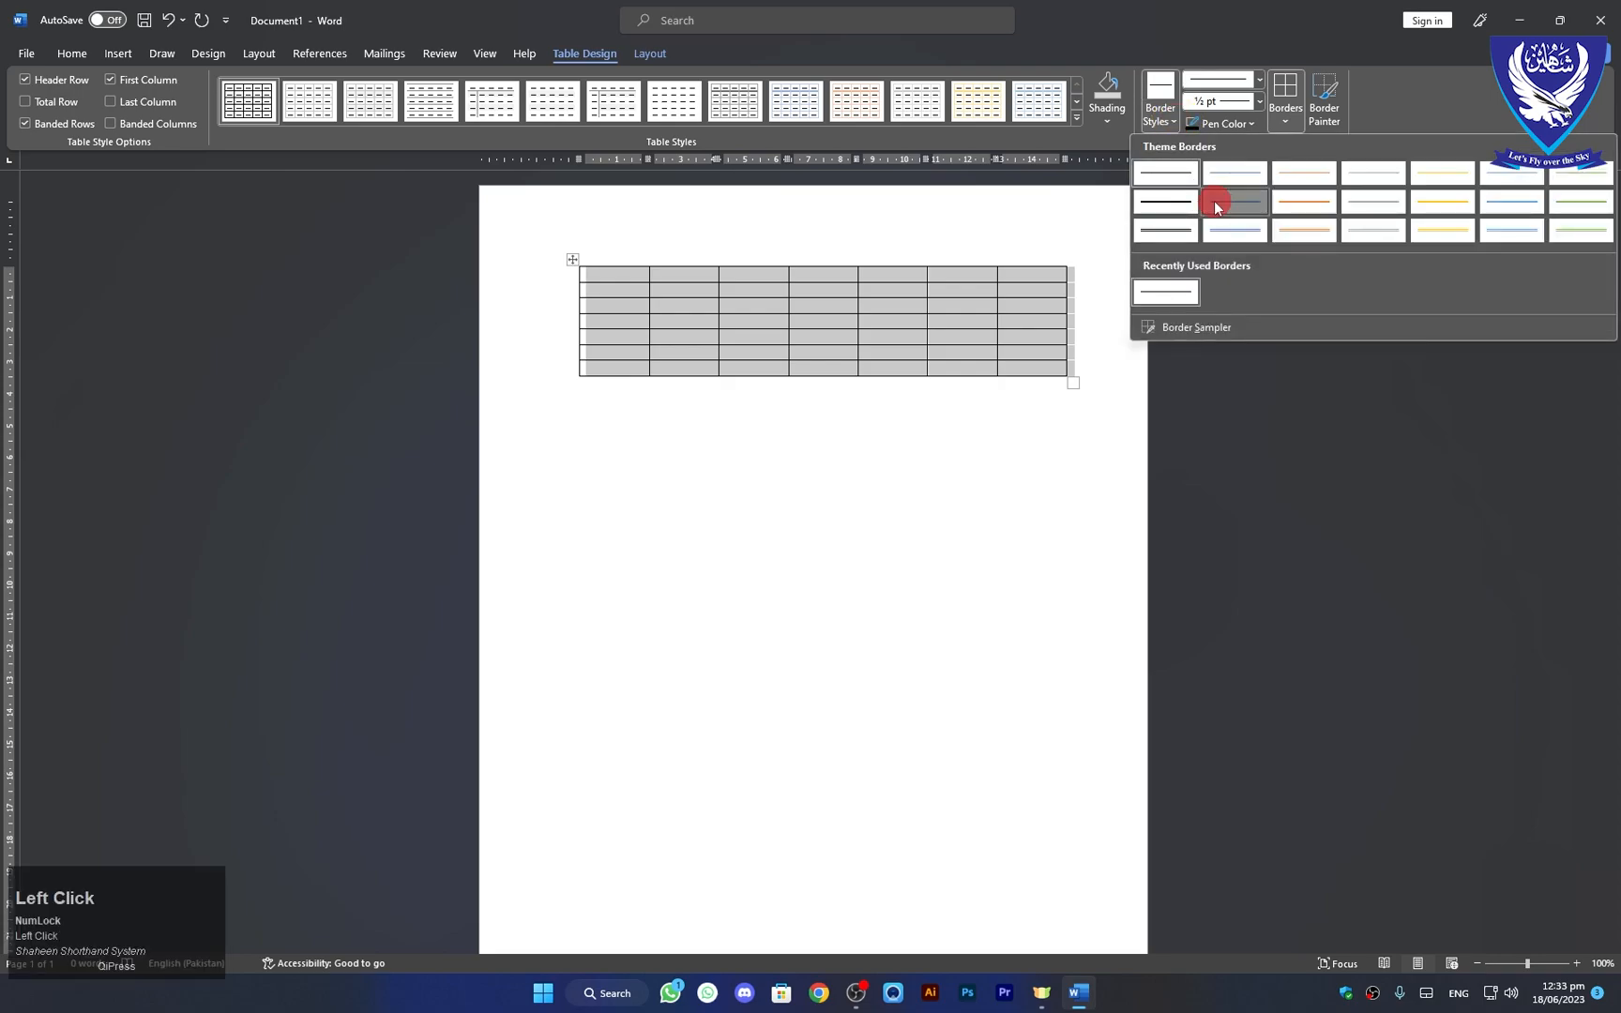
pyautogui.click(1260, 102)
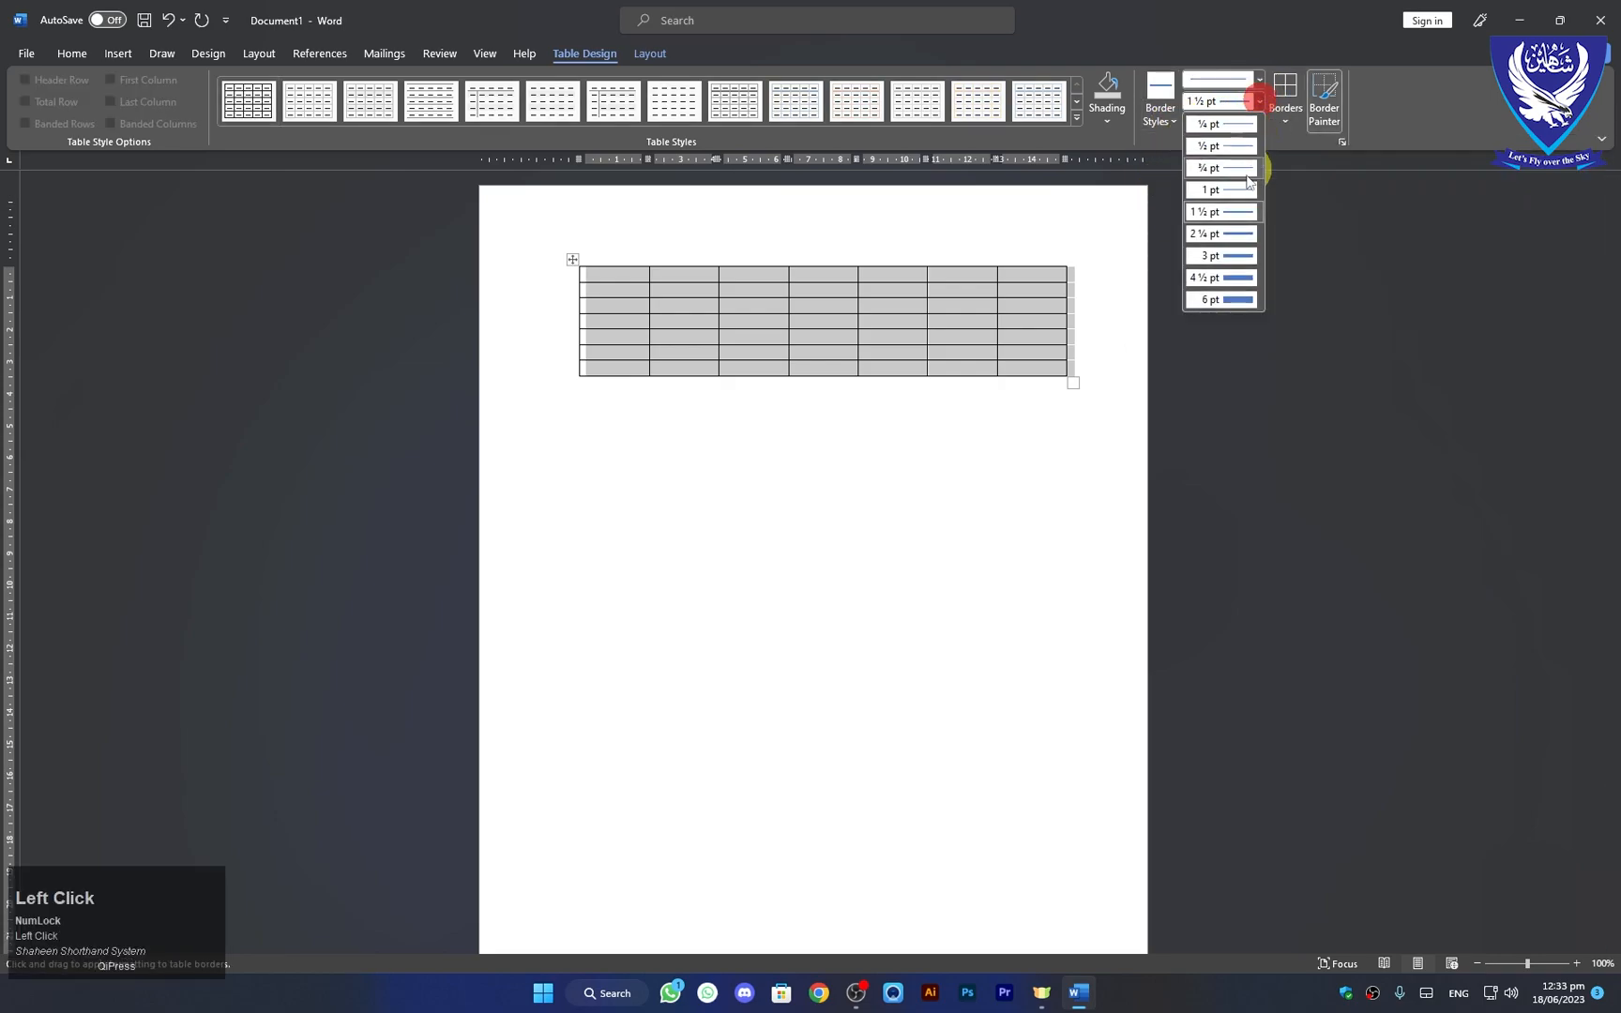
pyautogui.click(1242, 235)
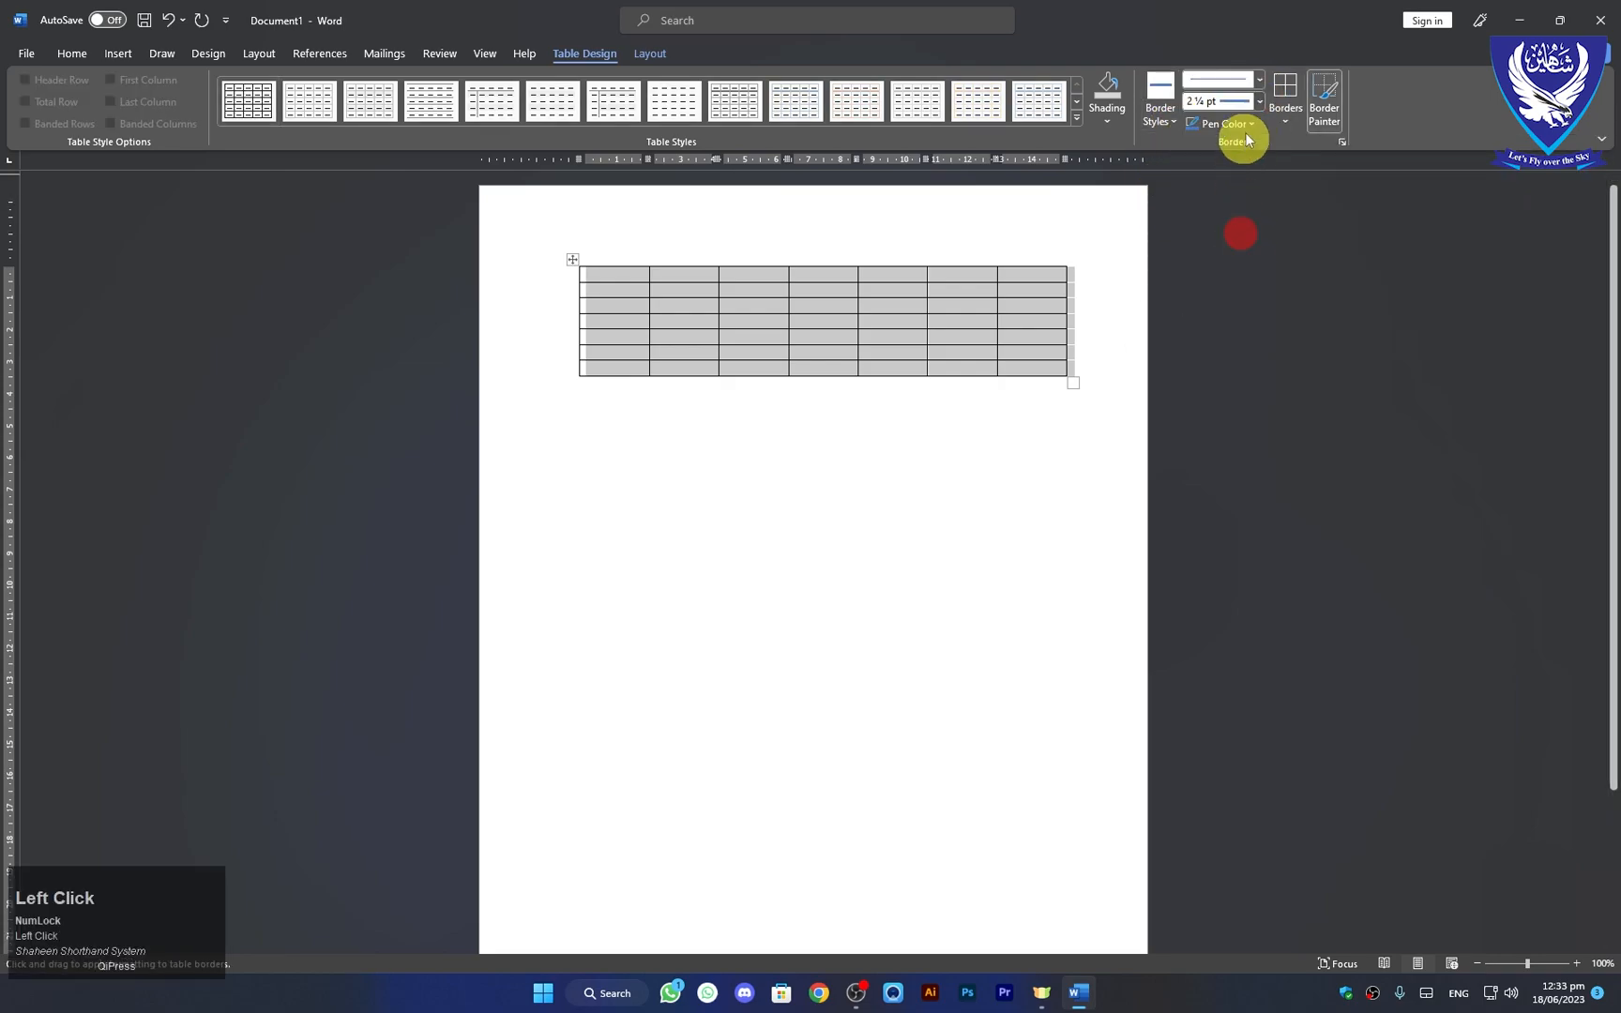
pyautogui.click(1259, 81)
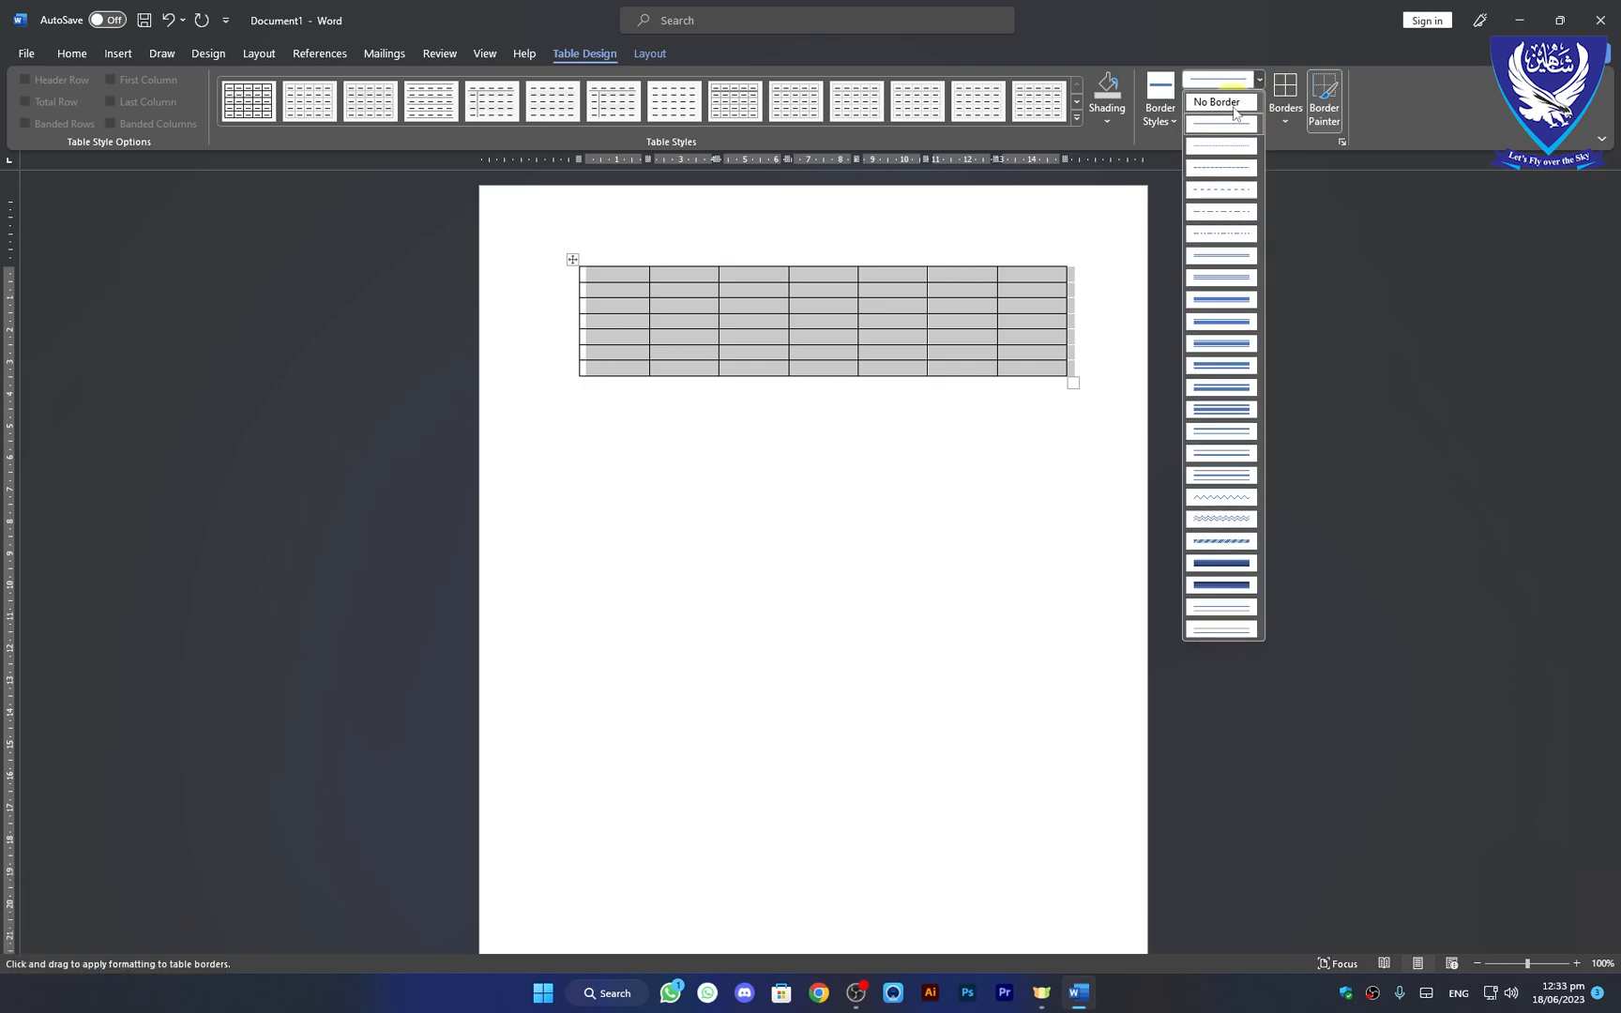
pyautogui.click(1103, 228)
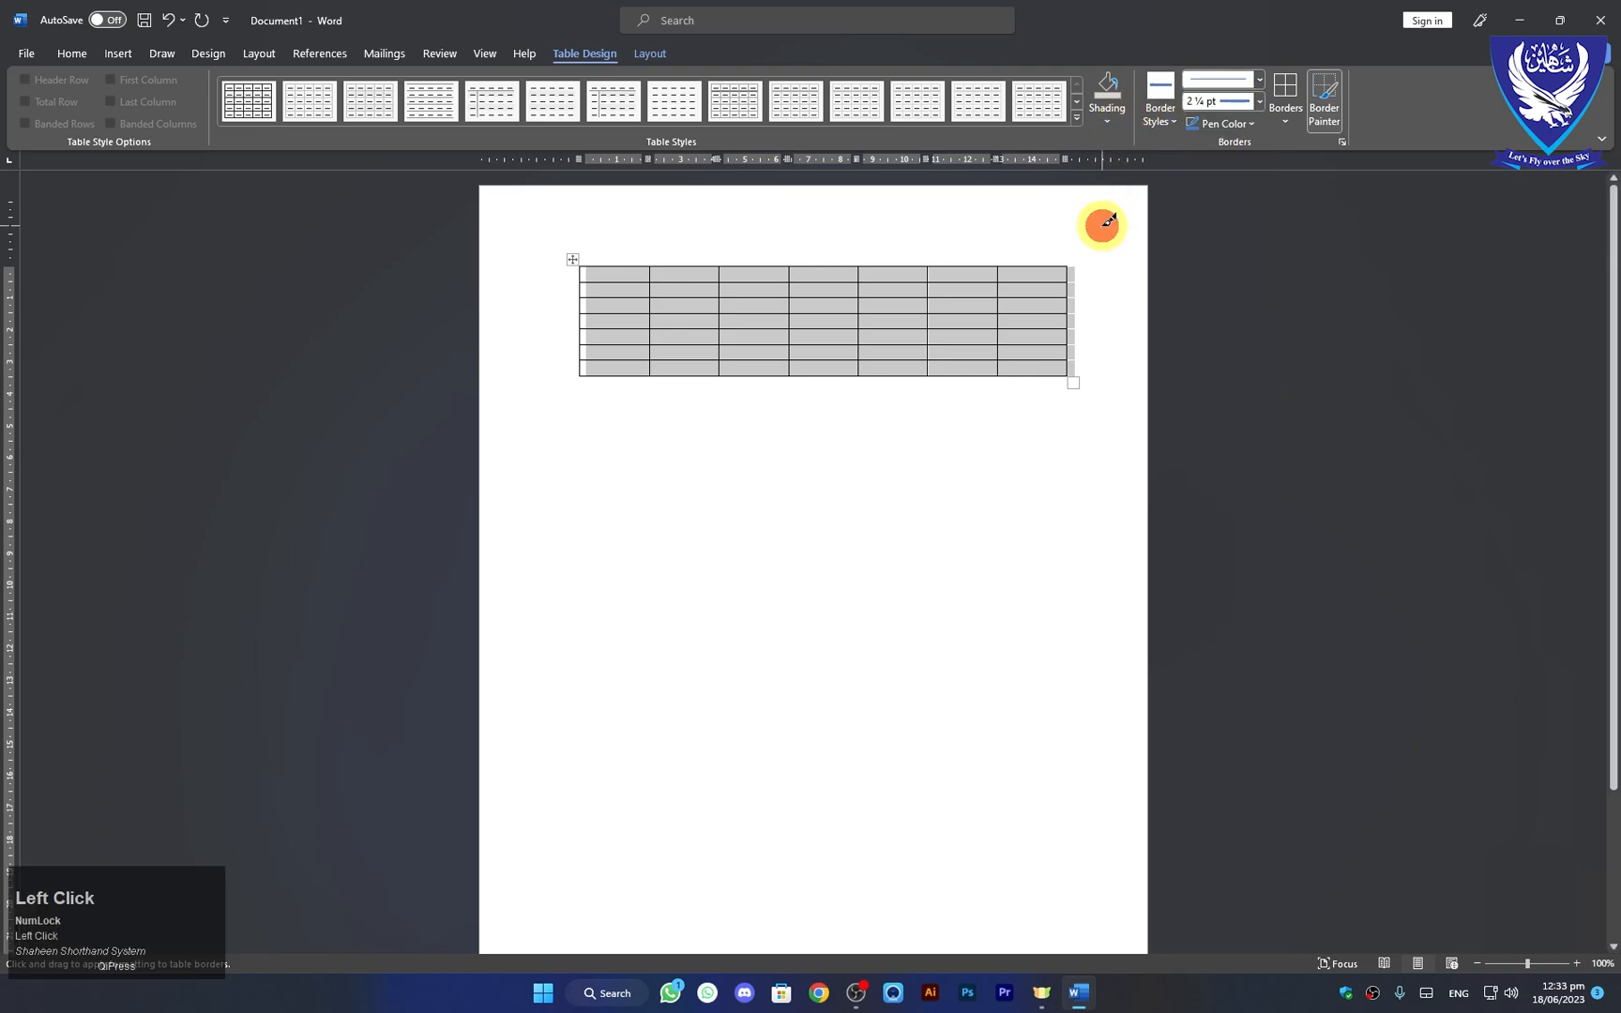
pyautogui.click(1253, 124)
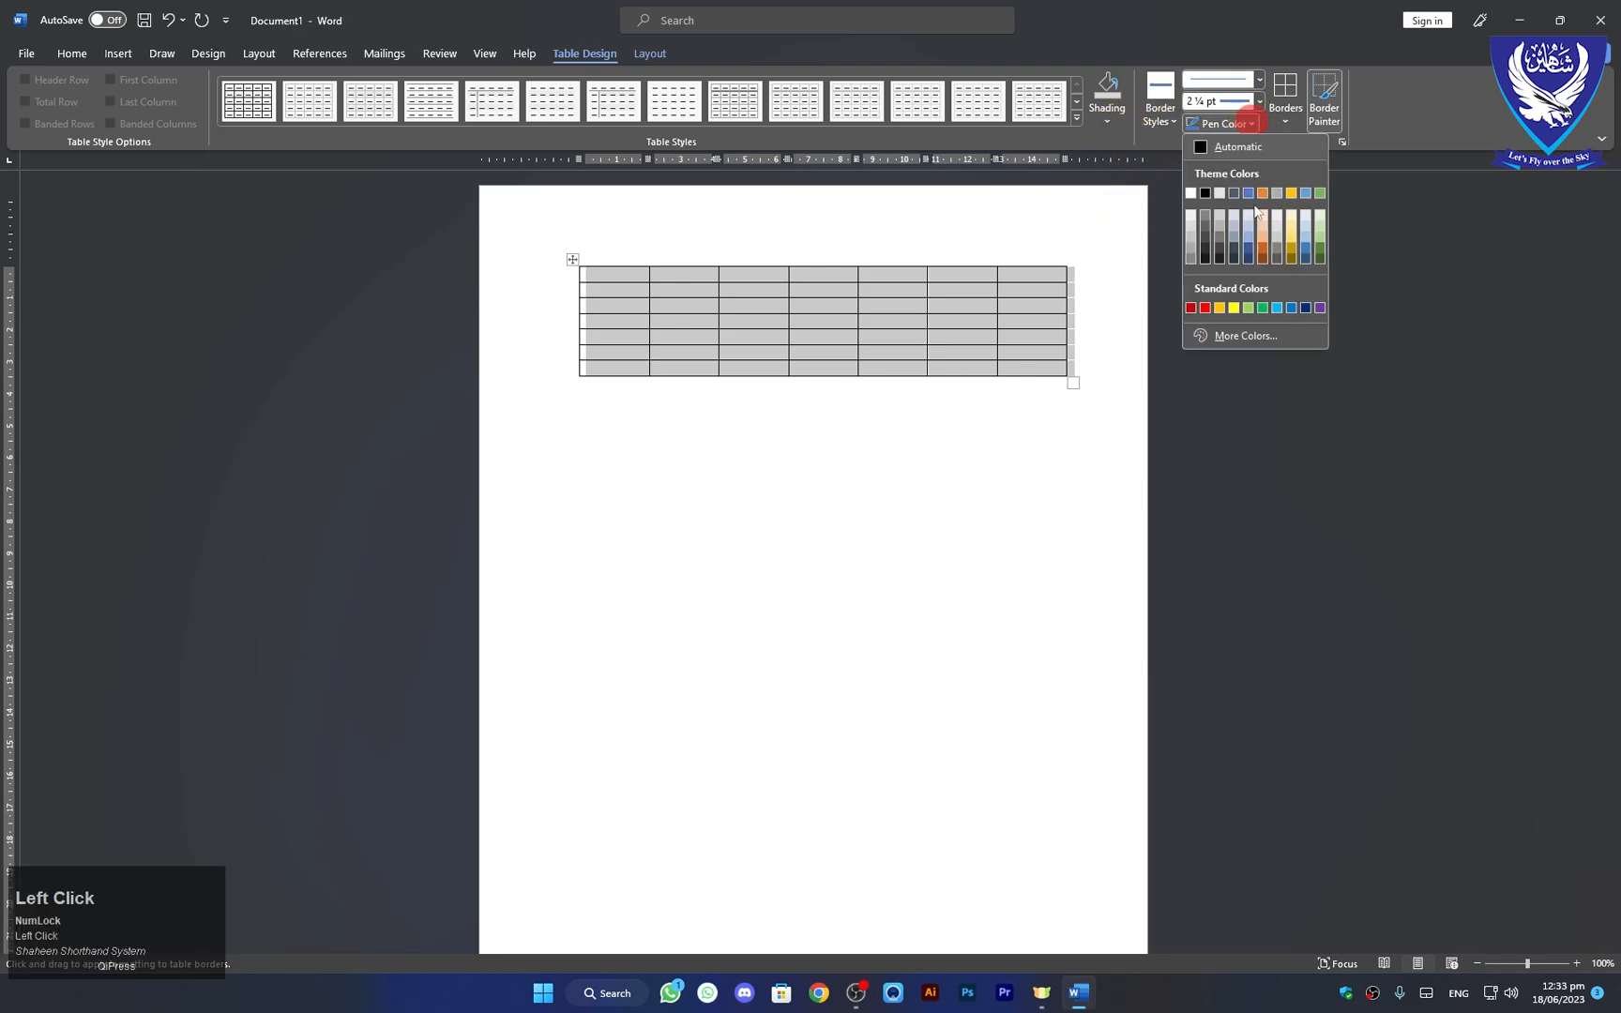
pyautogui.click(1264, 308)
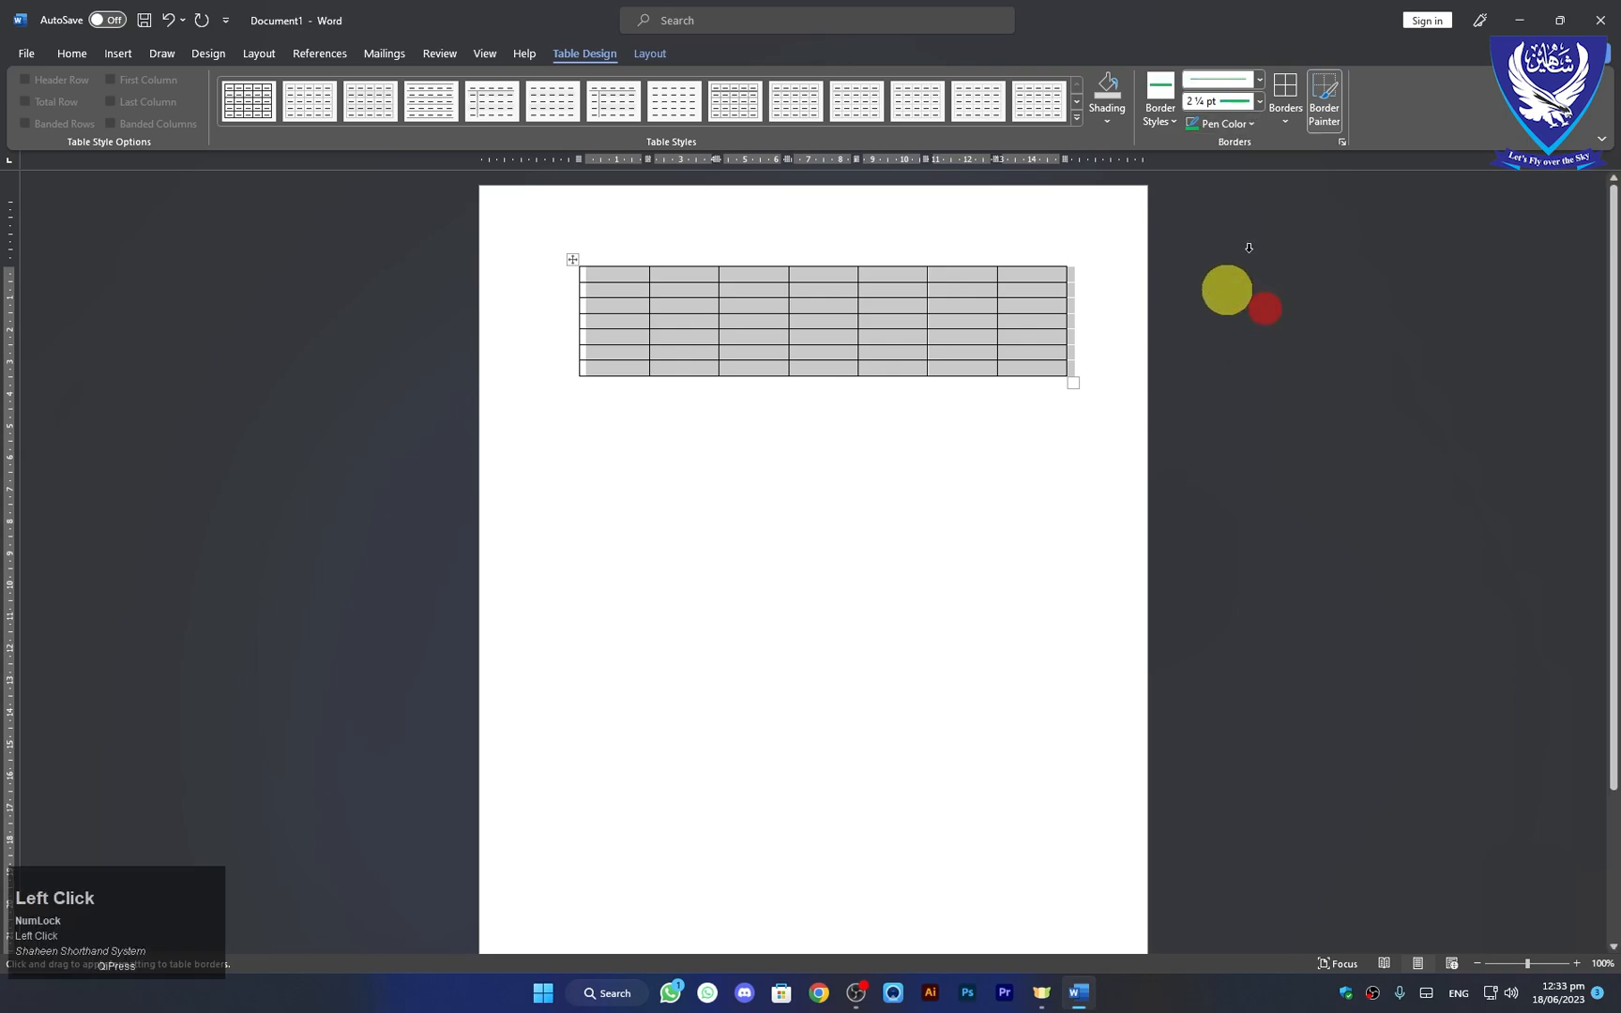
# Step: Apply the green border to the table's bottom edge and to all its outside edges
pyautogui.click(1293, 129)
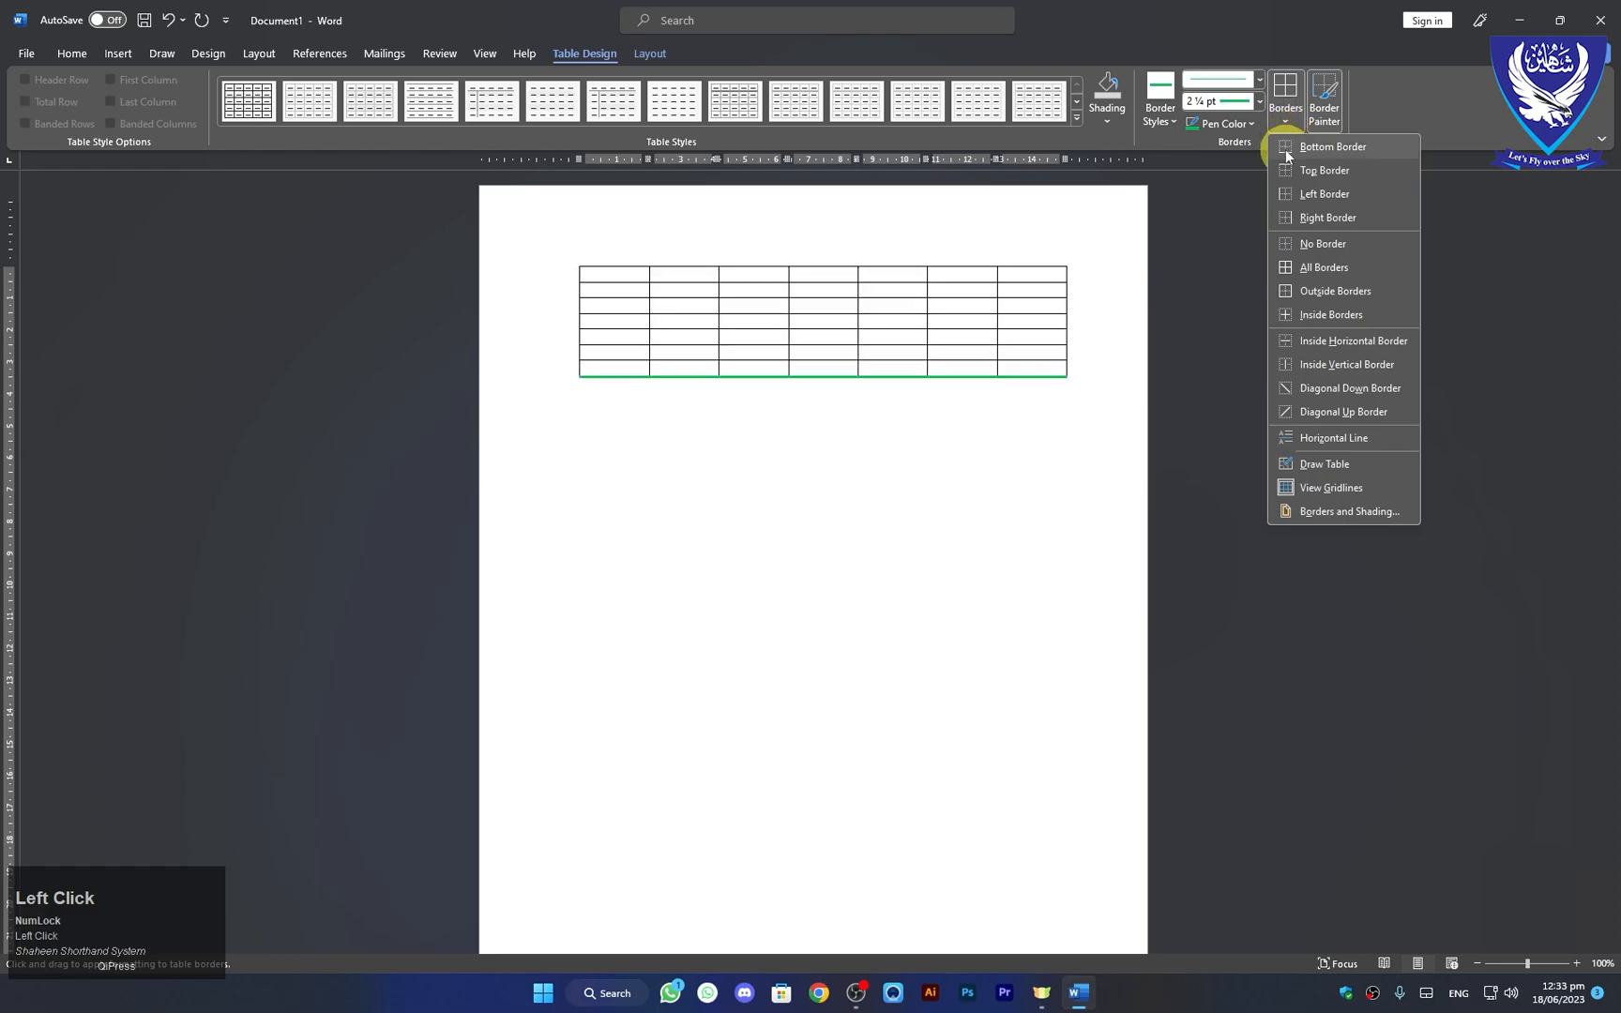
pyautogui.click(1287, 148)
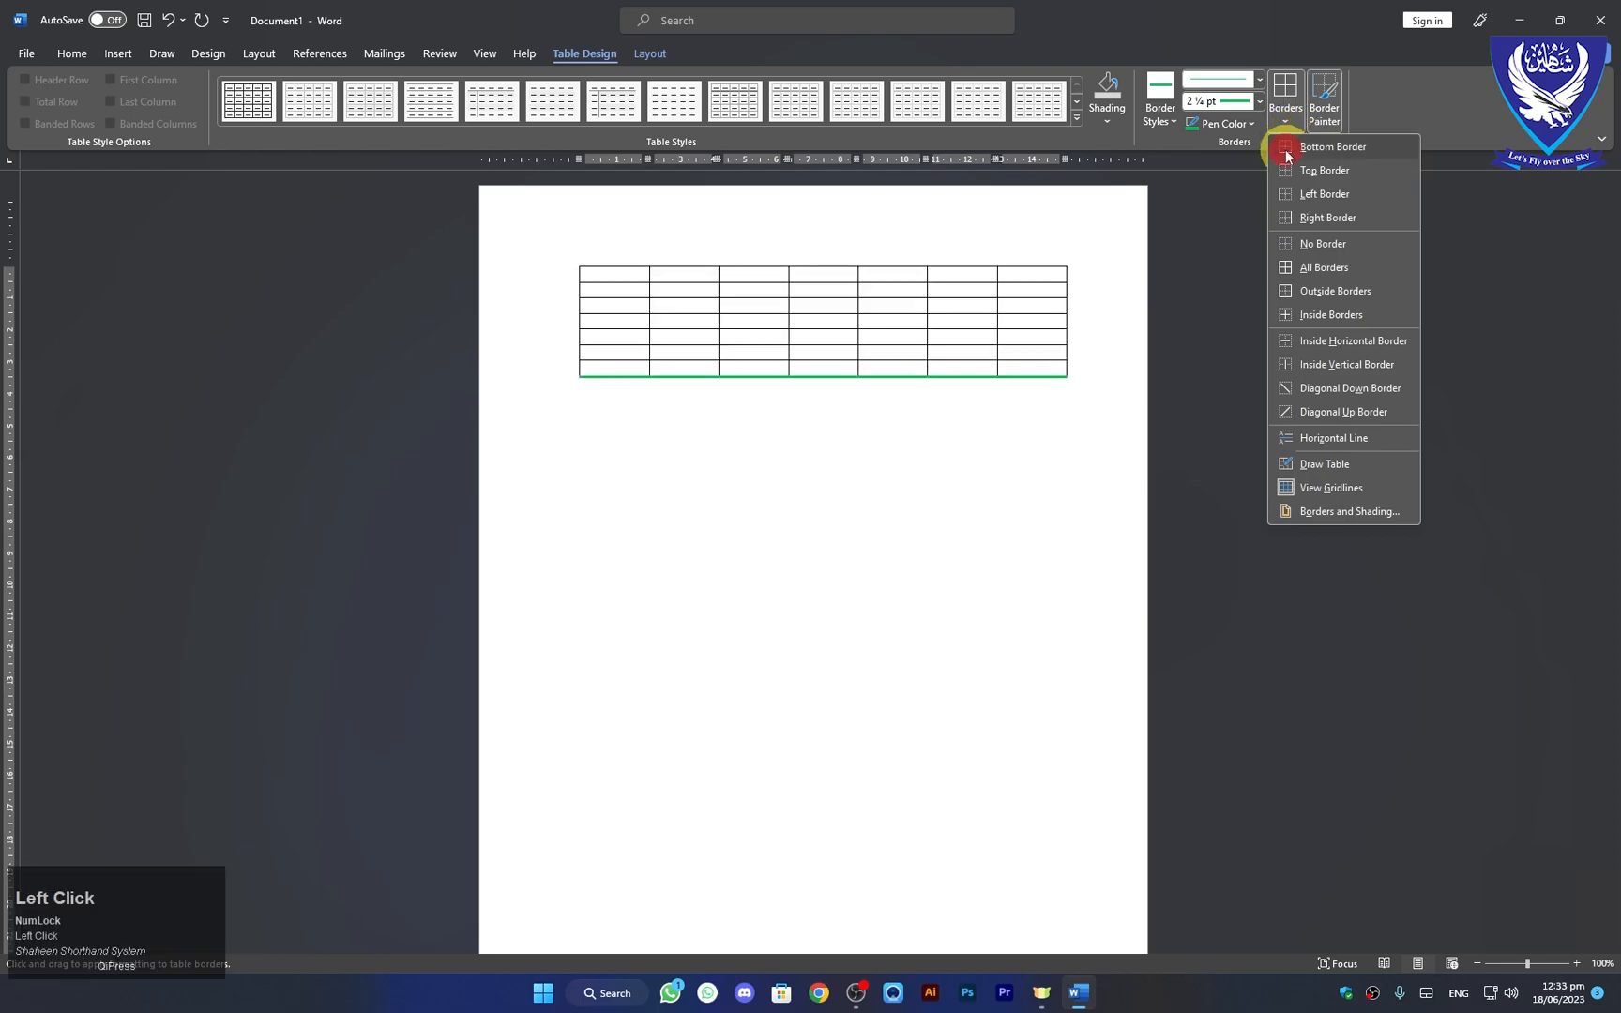
pyautogui.click(1285, 120)
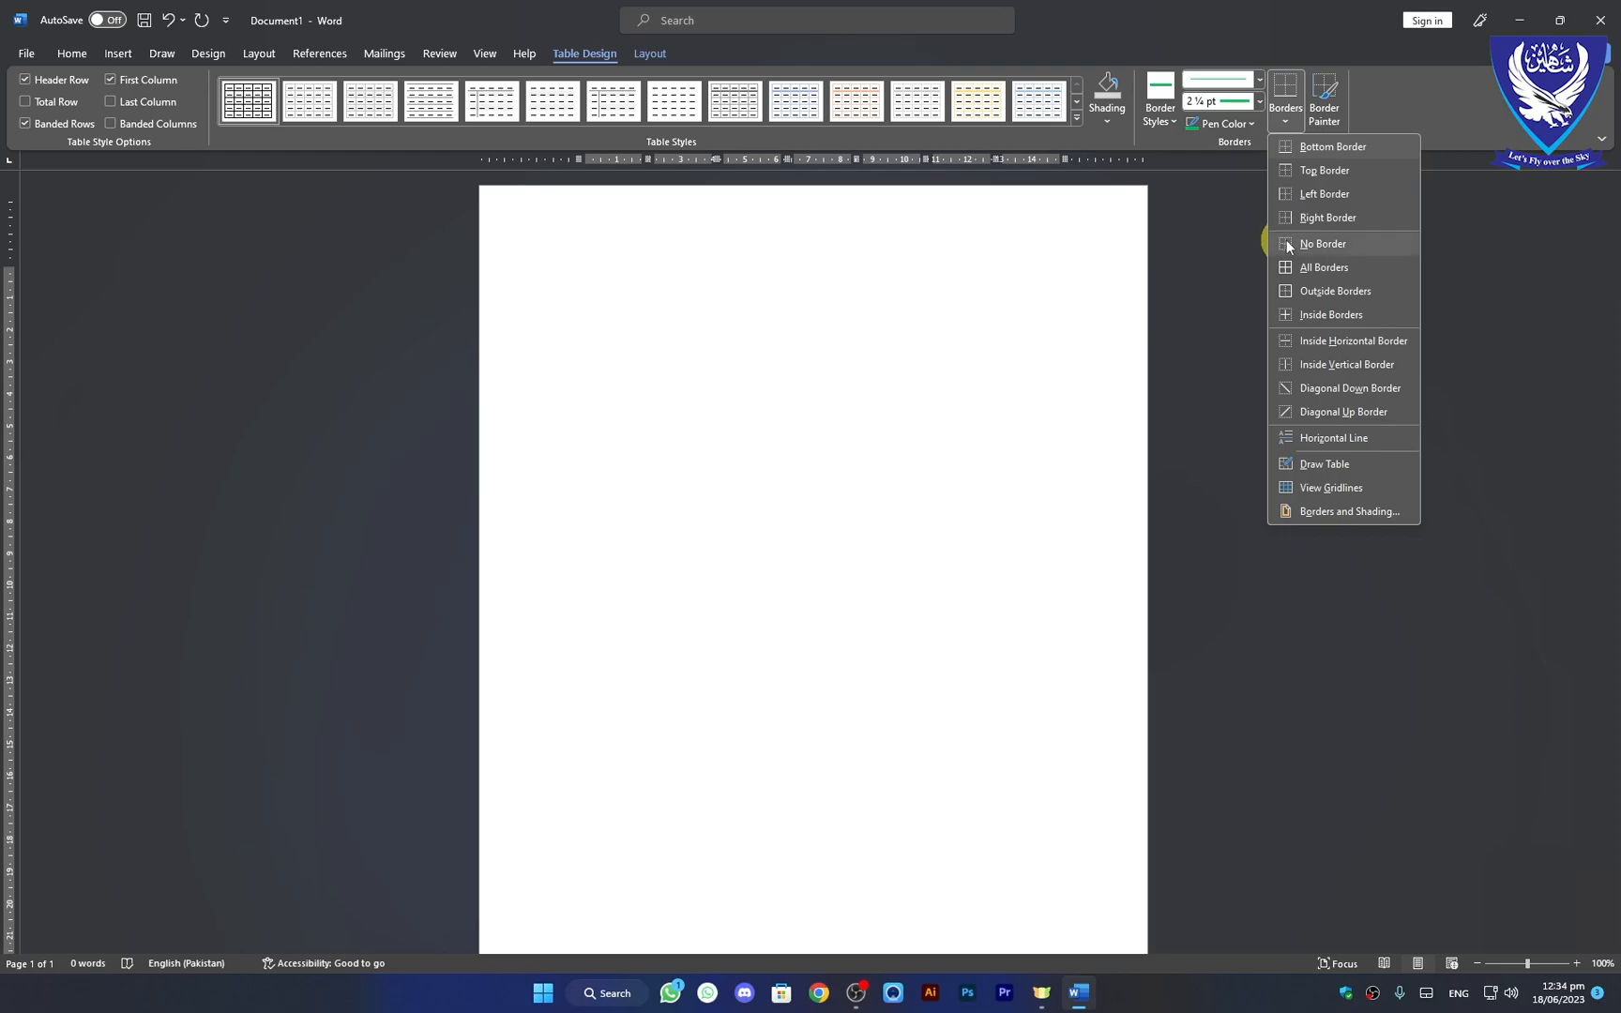
pyautogui.click(1284, 290)
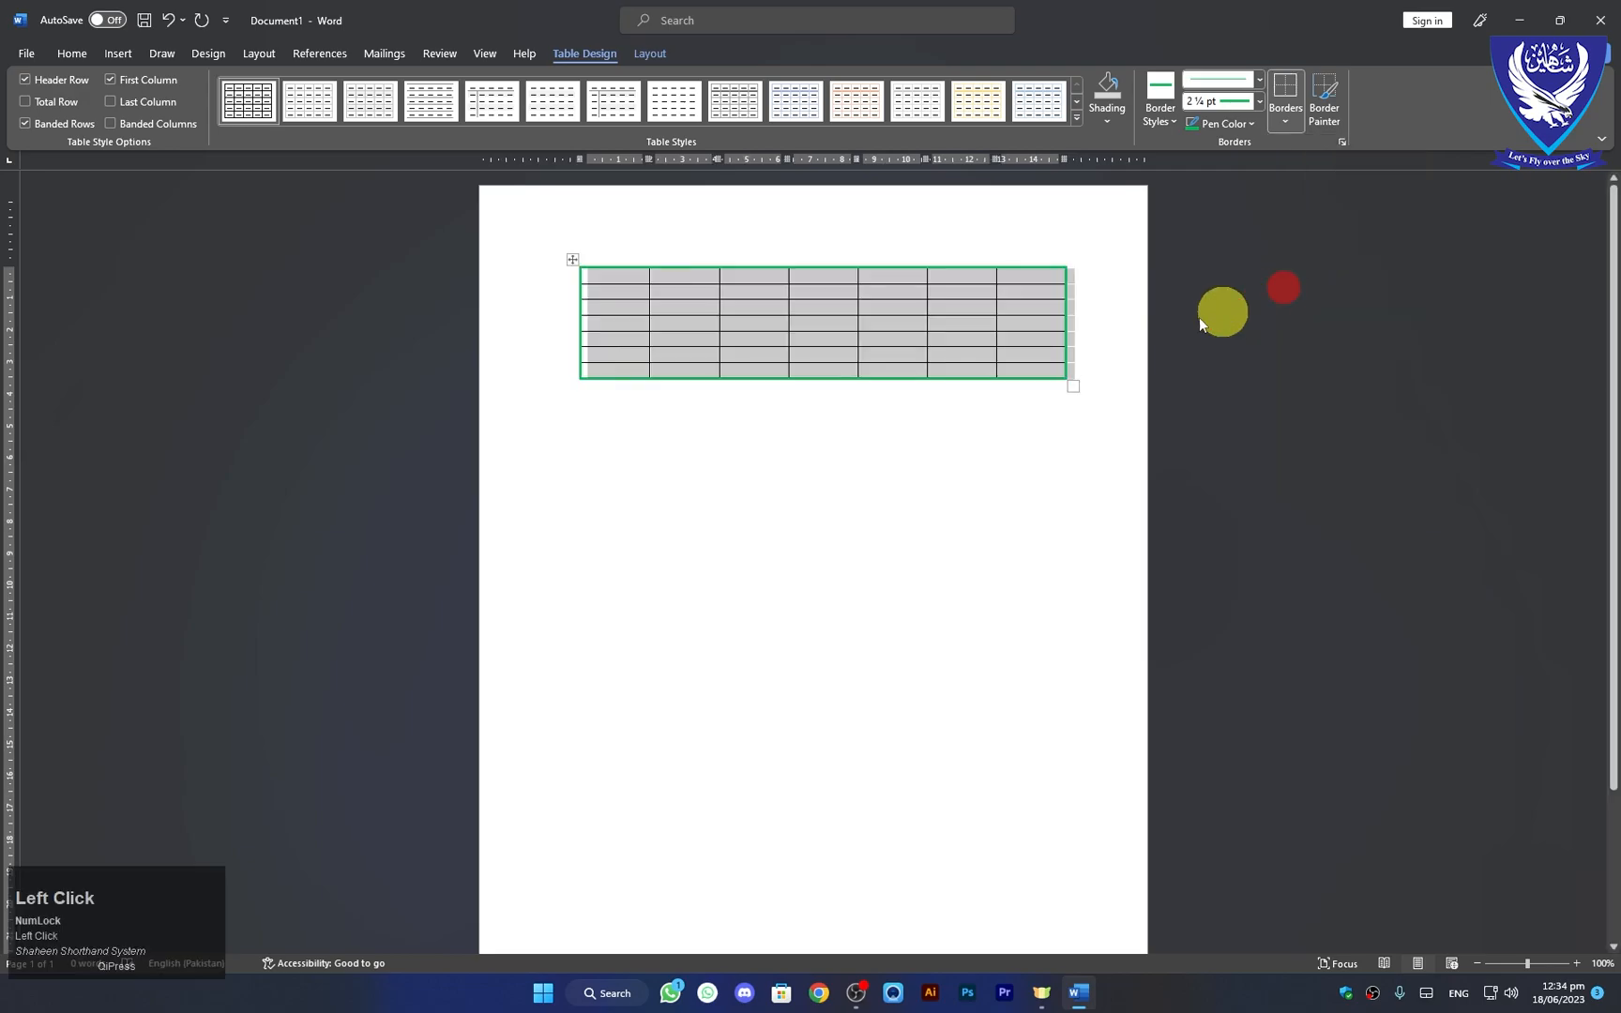
# Step: Try the green border on every cell with All Borders, and remove all borders with No Border
pyautogui.click(1283, 124)
pyautogui.click(1289, 317)
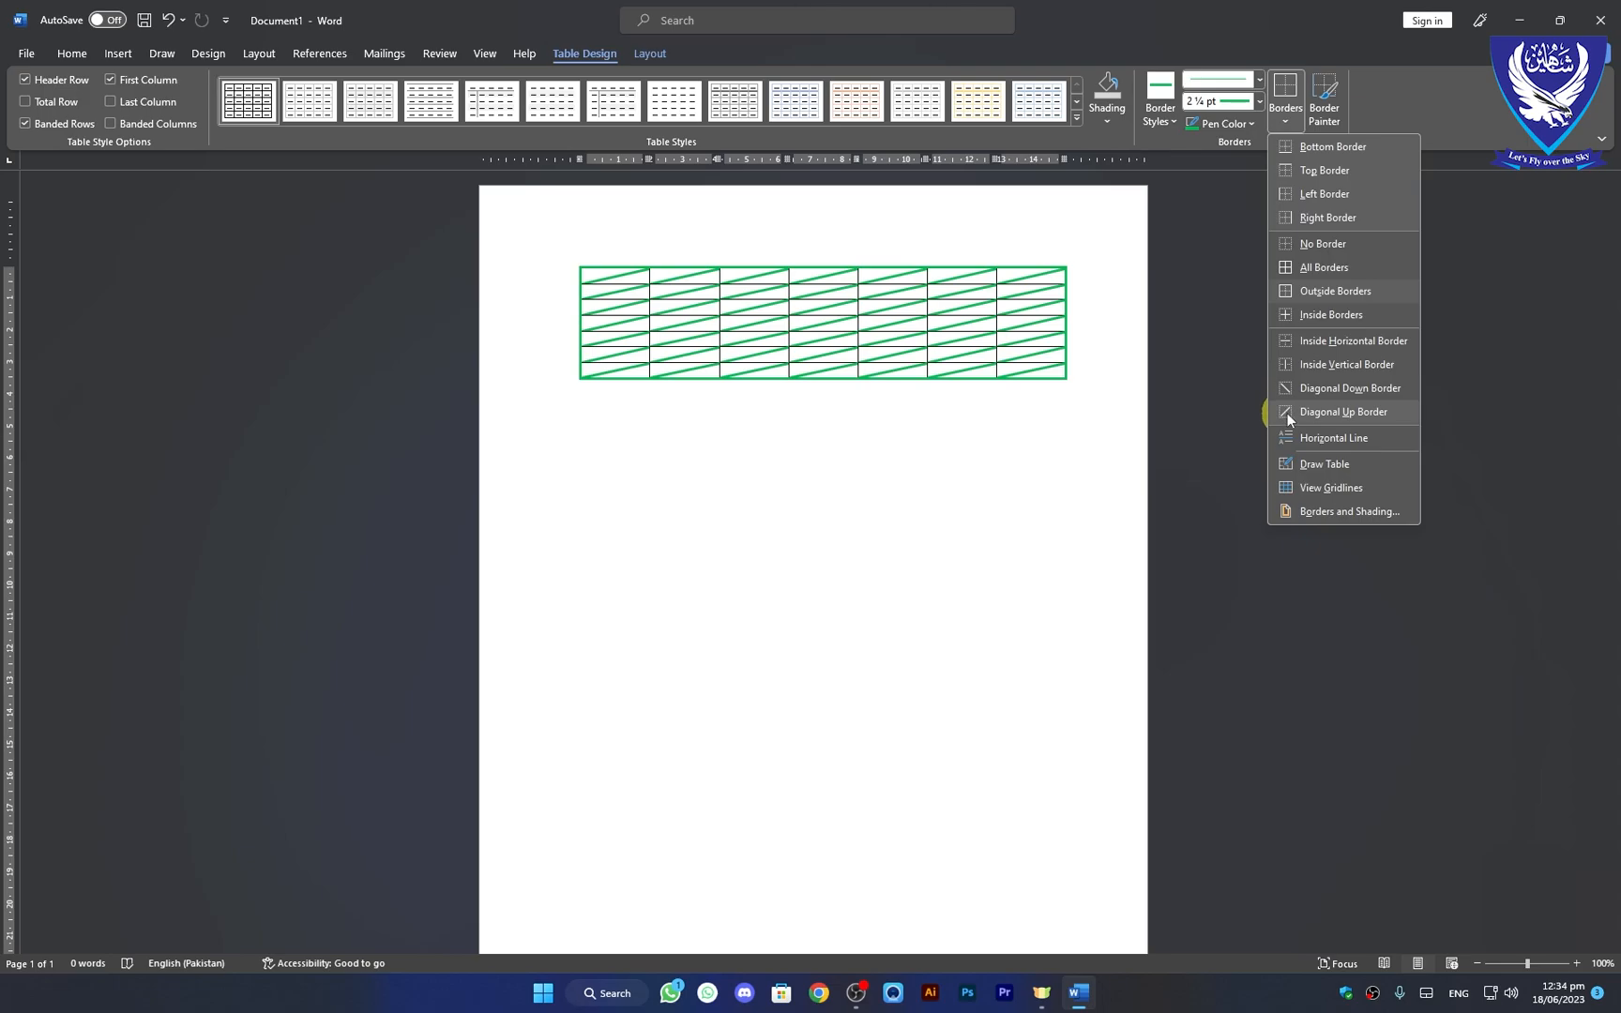
pyautogui.click(1287, 267)
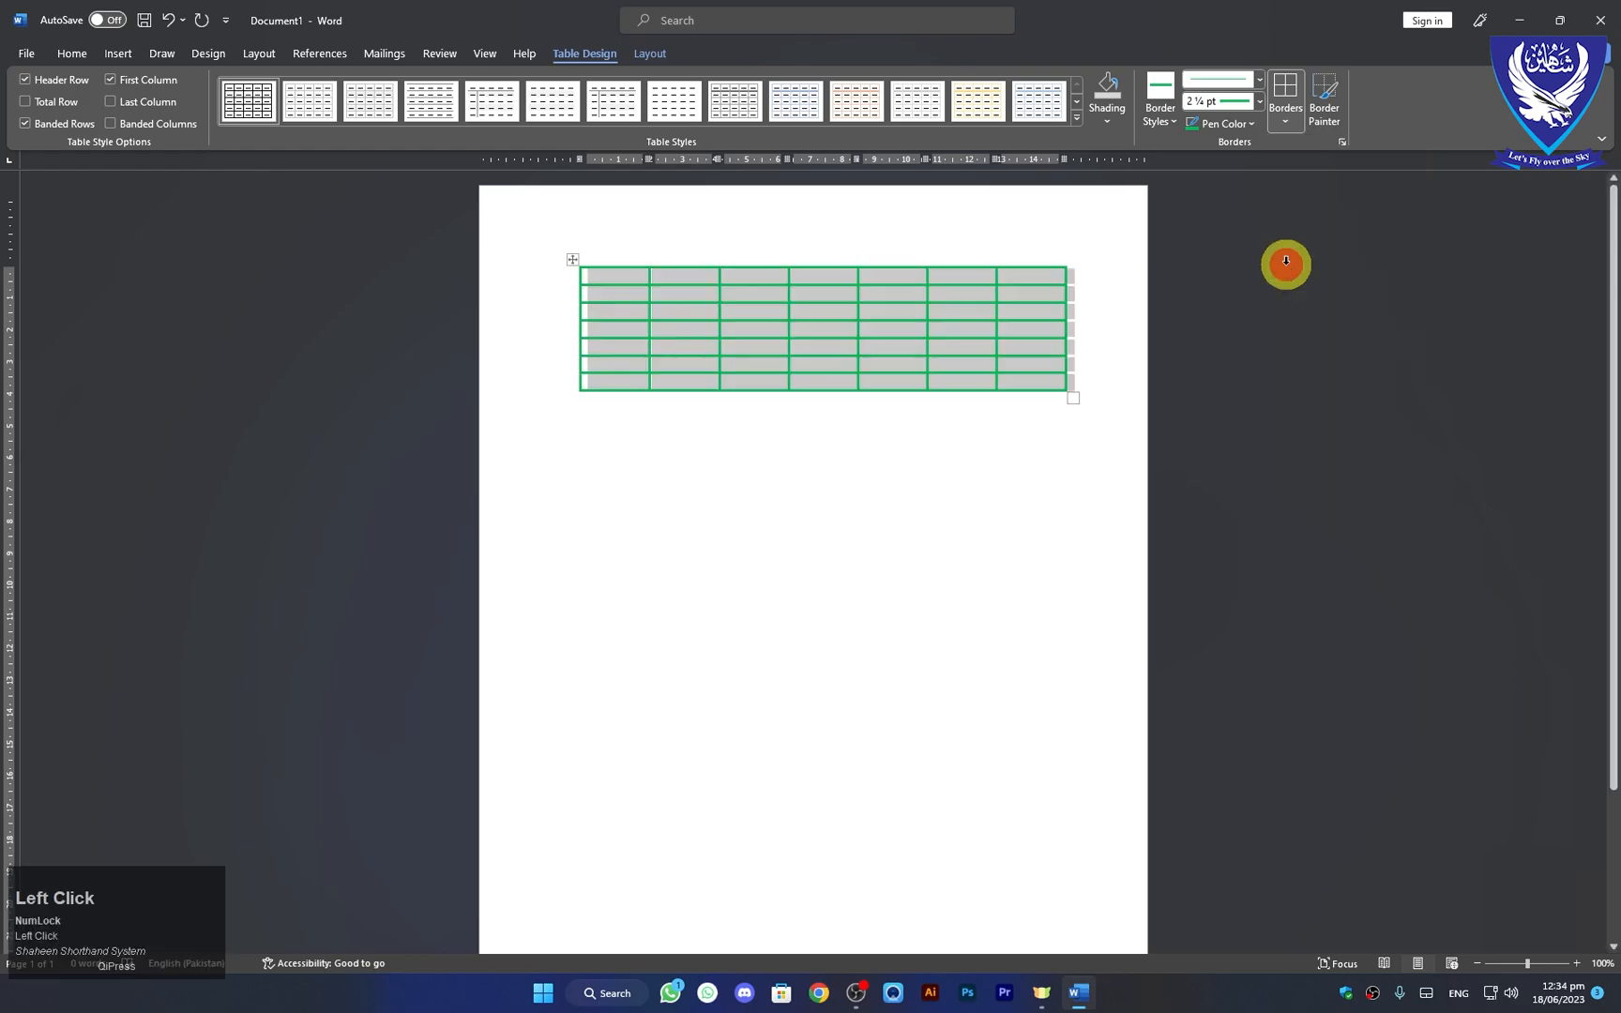
pyautogui.click(1284, 118)
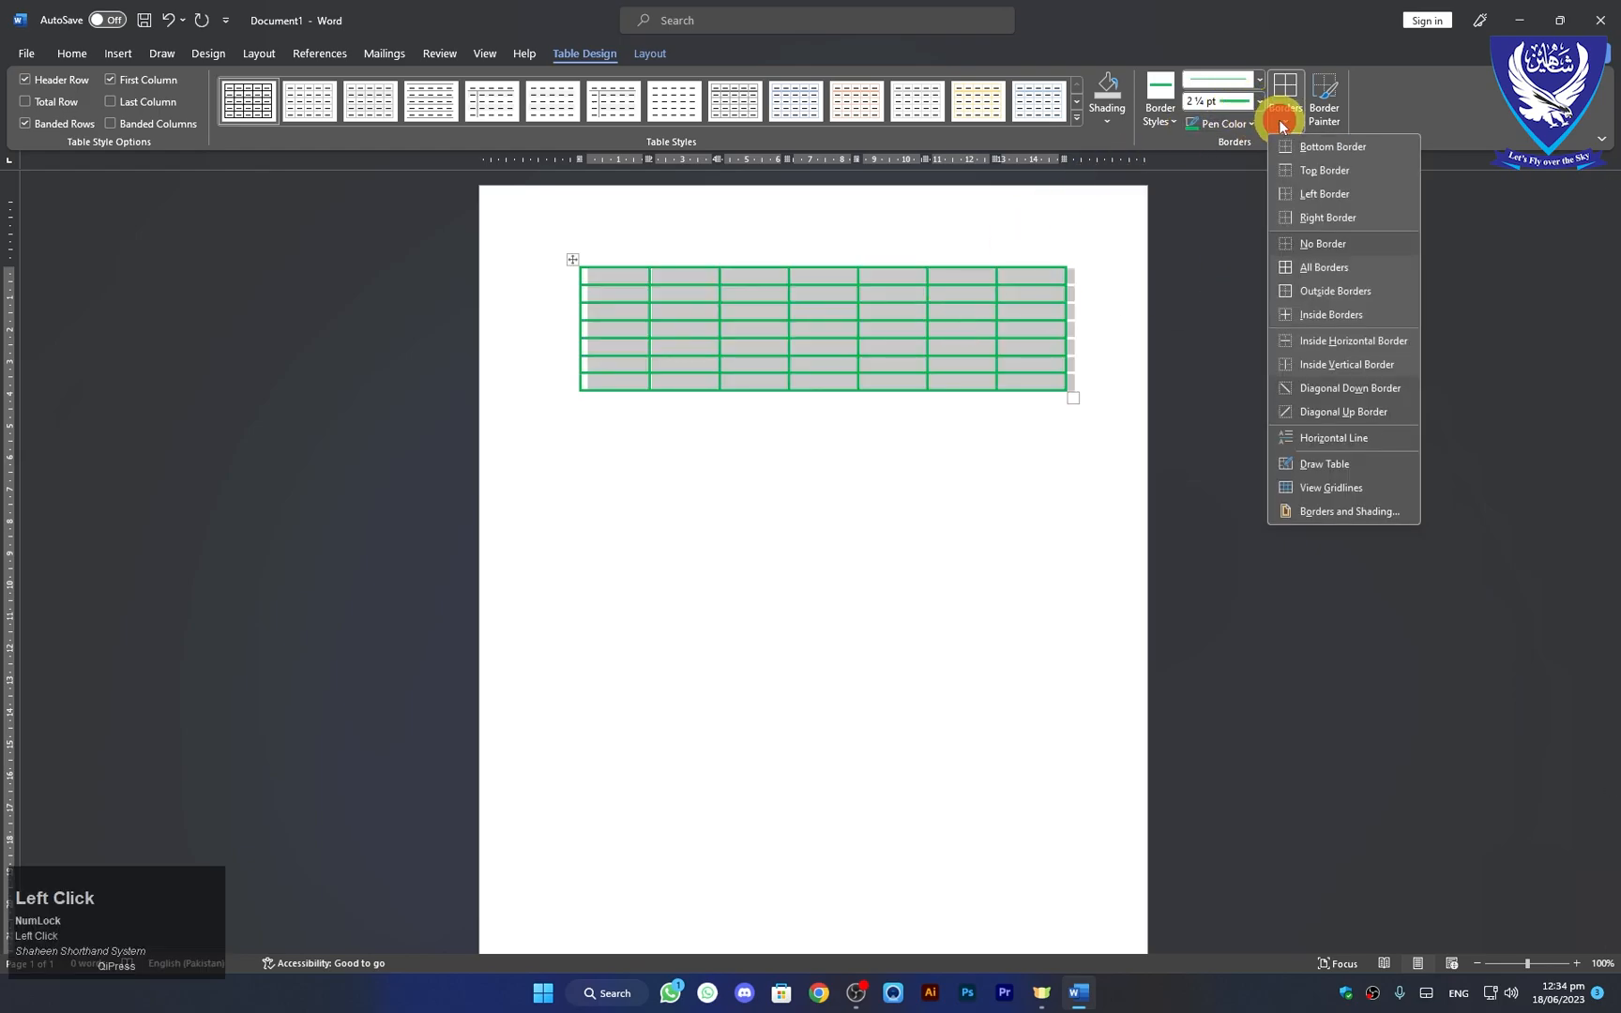
pyautogui.click(1292, 241)
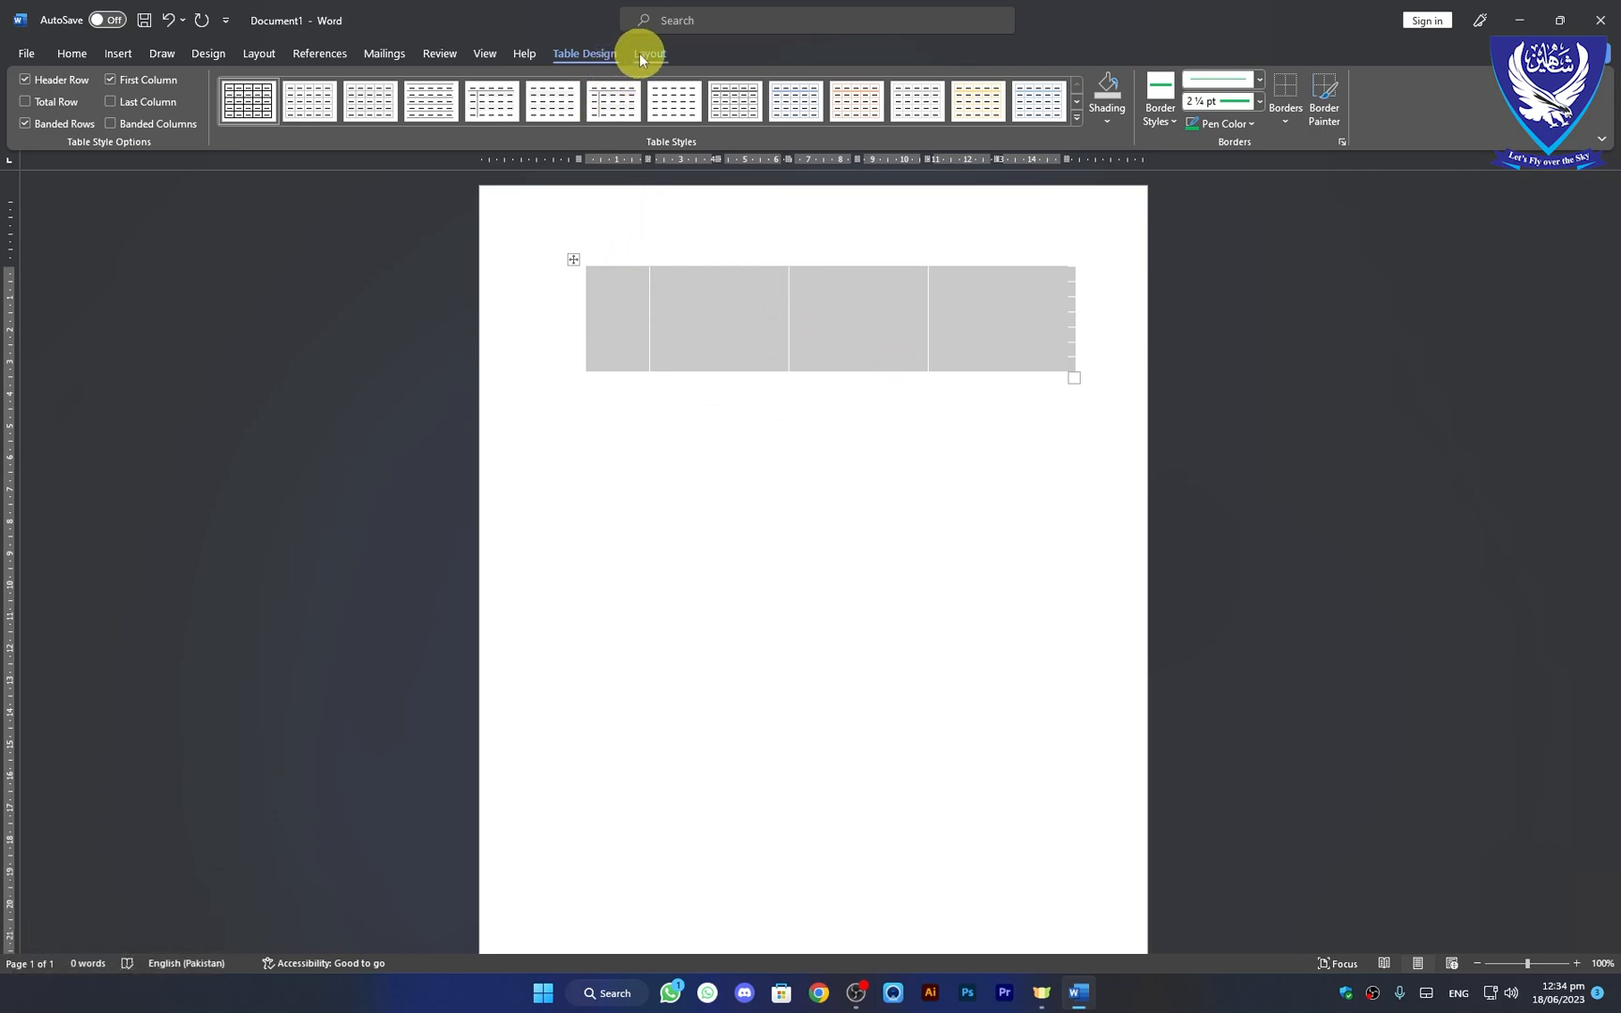
# Step: Choose the thin black ½ pt theme border style and apply it to the whole table with All Borders
pyautogui.click(1178, 122)
pyautogui.click(1170, 166)
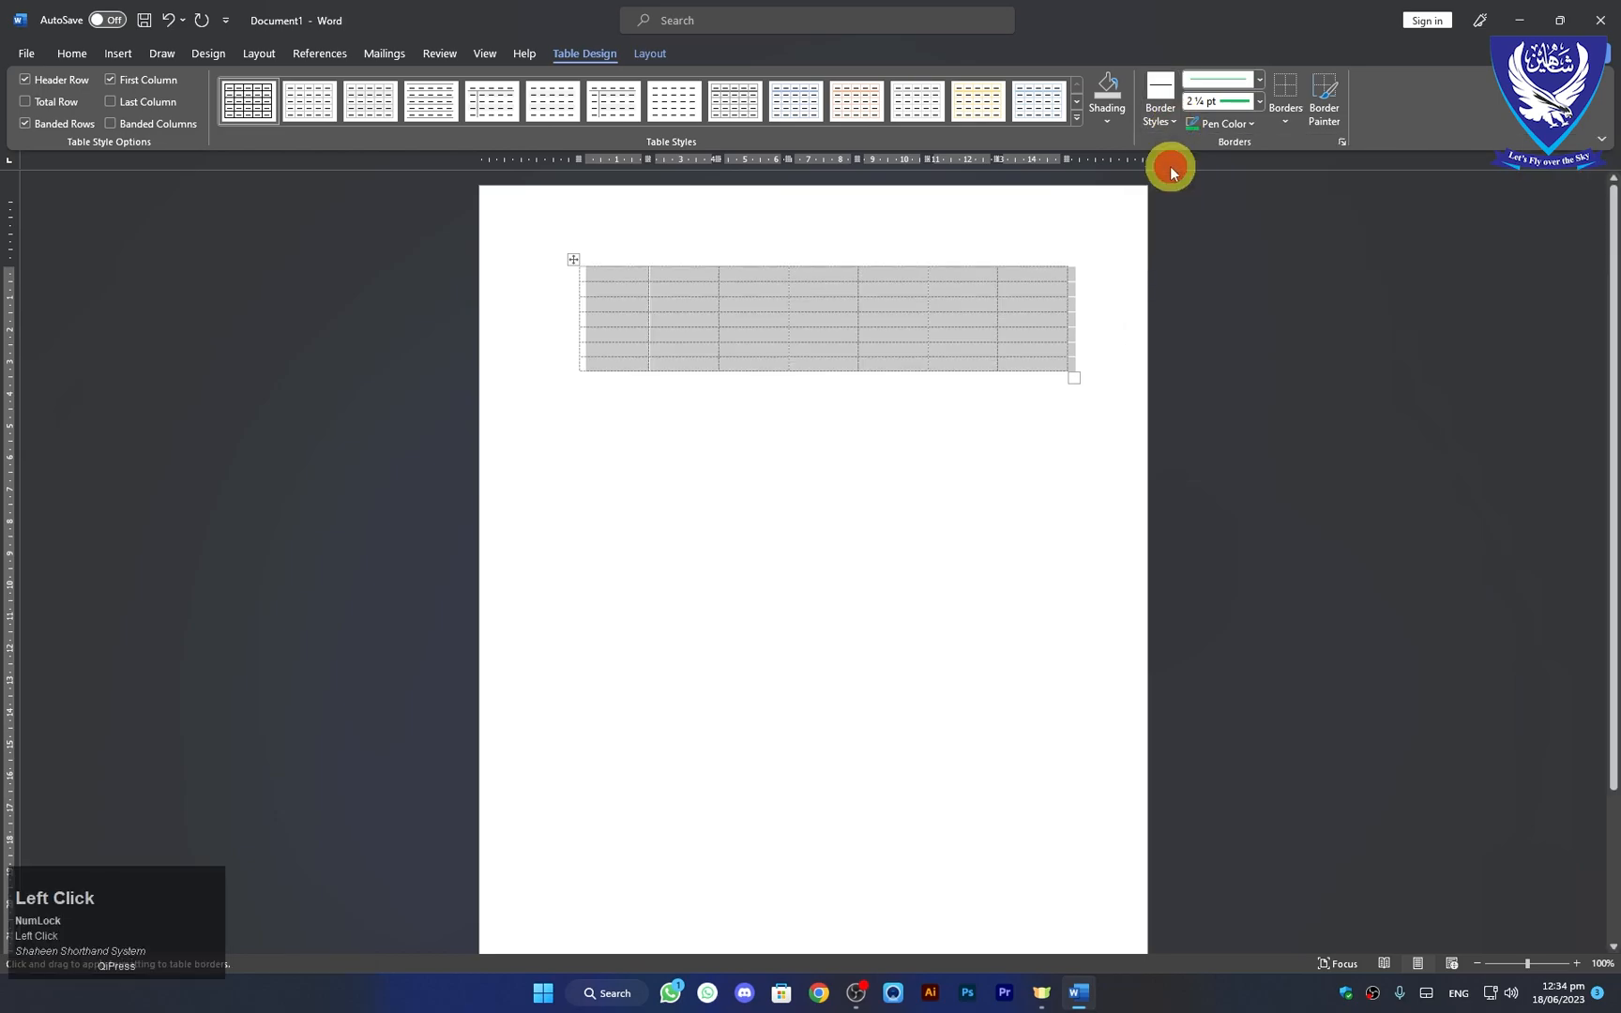
pyautogui.click(1282, 111)
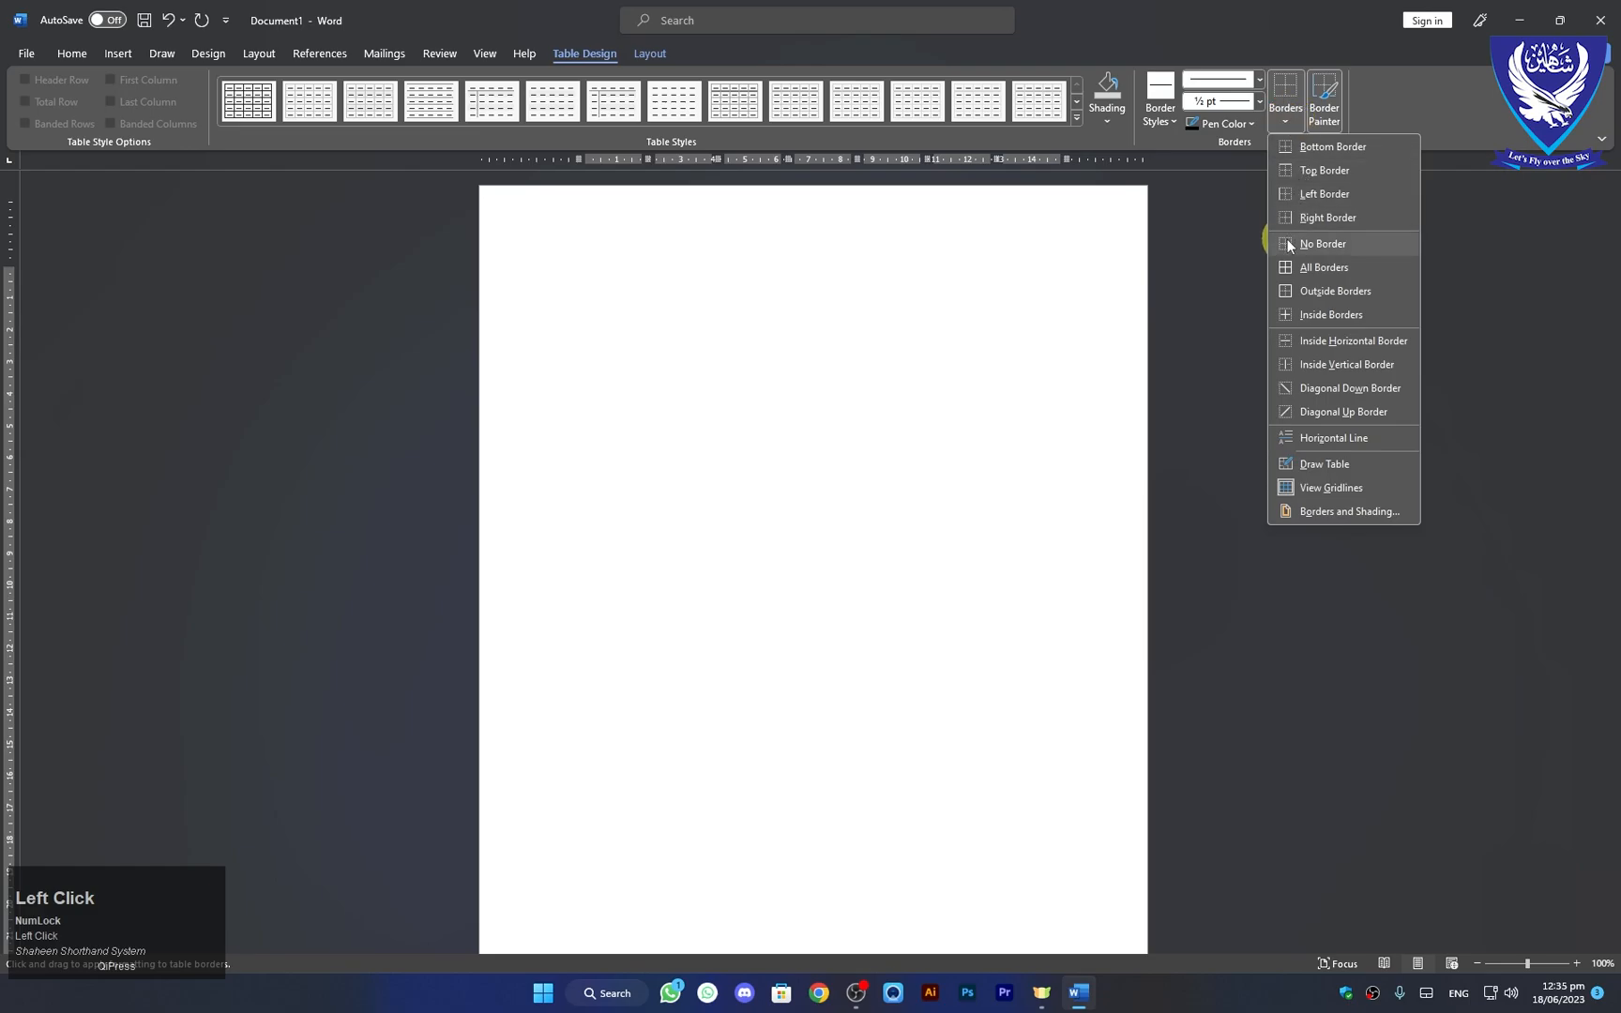
pyautogui.click(1287, 270)
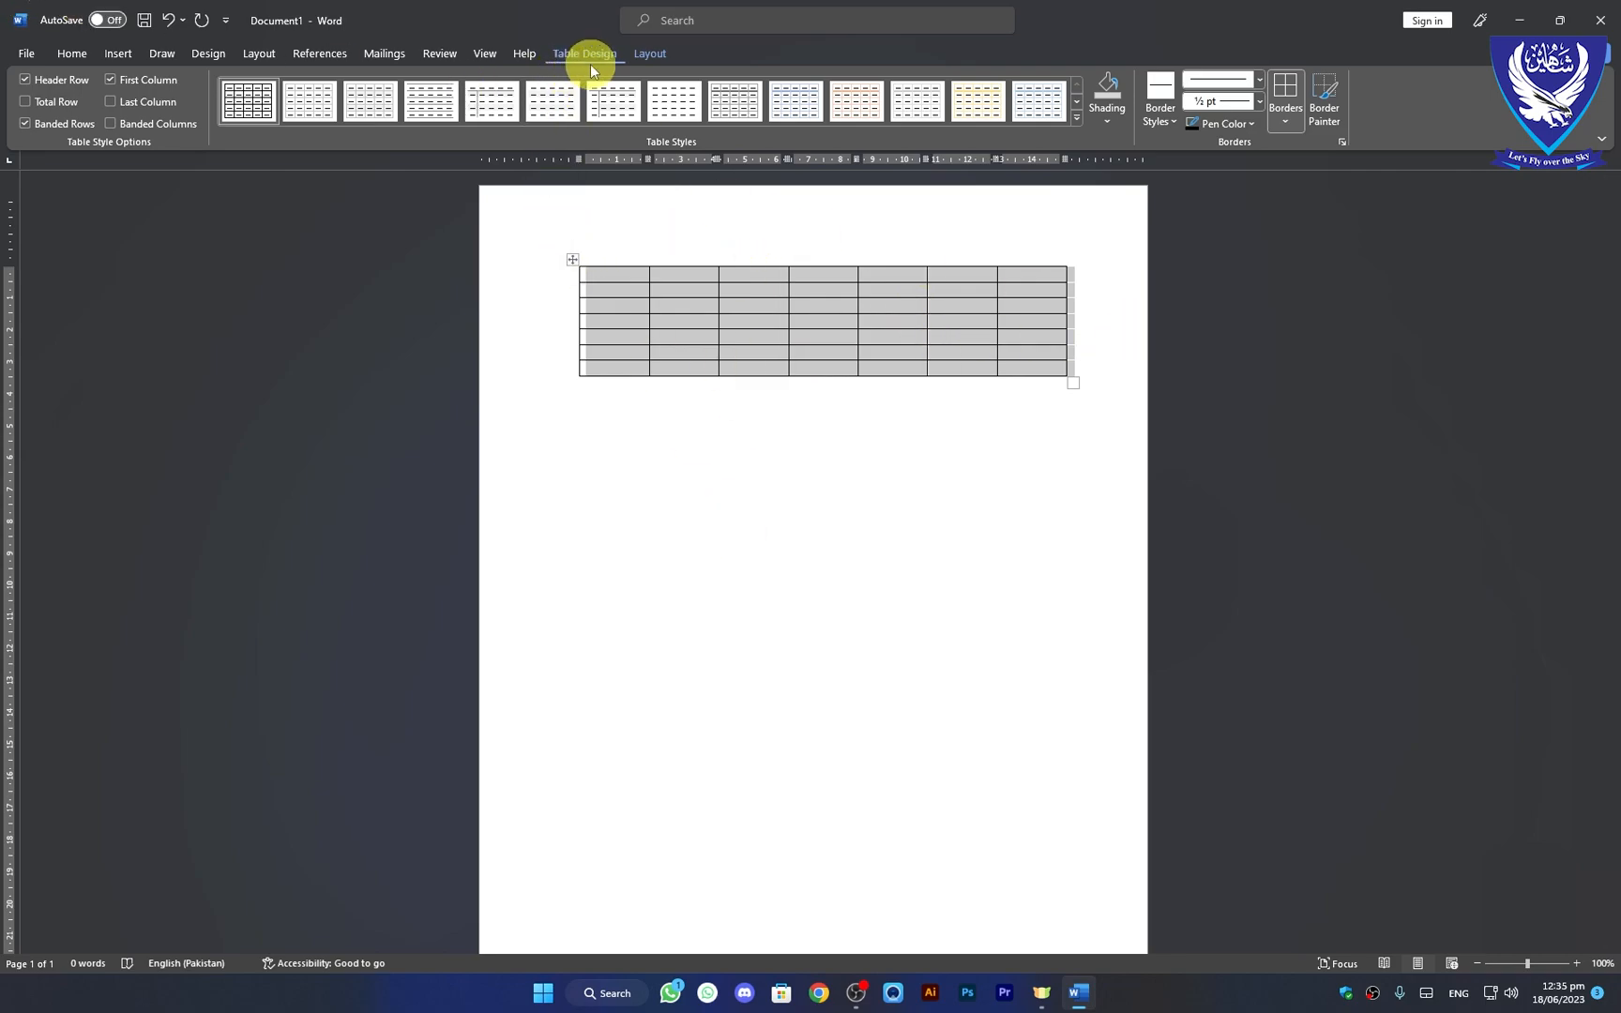
# Step: Display the table's layout tools, and place the cursor in the empty area below the table
pyautogui.click(650, 54)
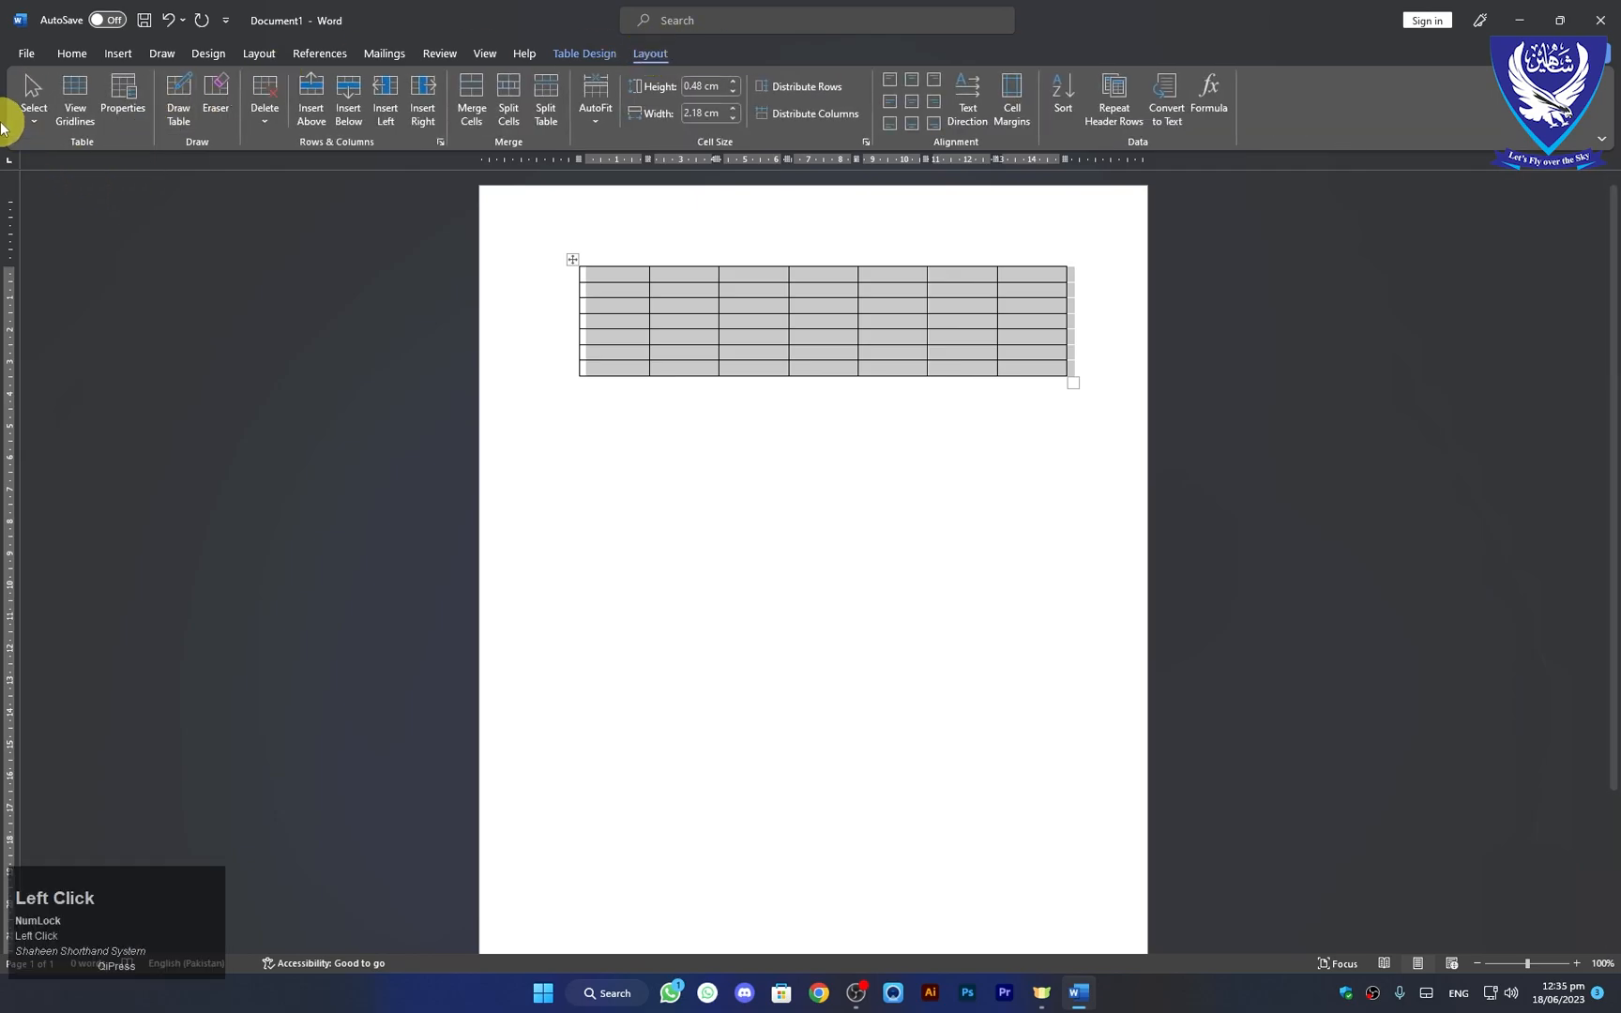
pyautogui.click(778, 518)
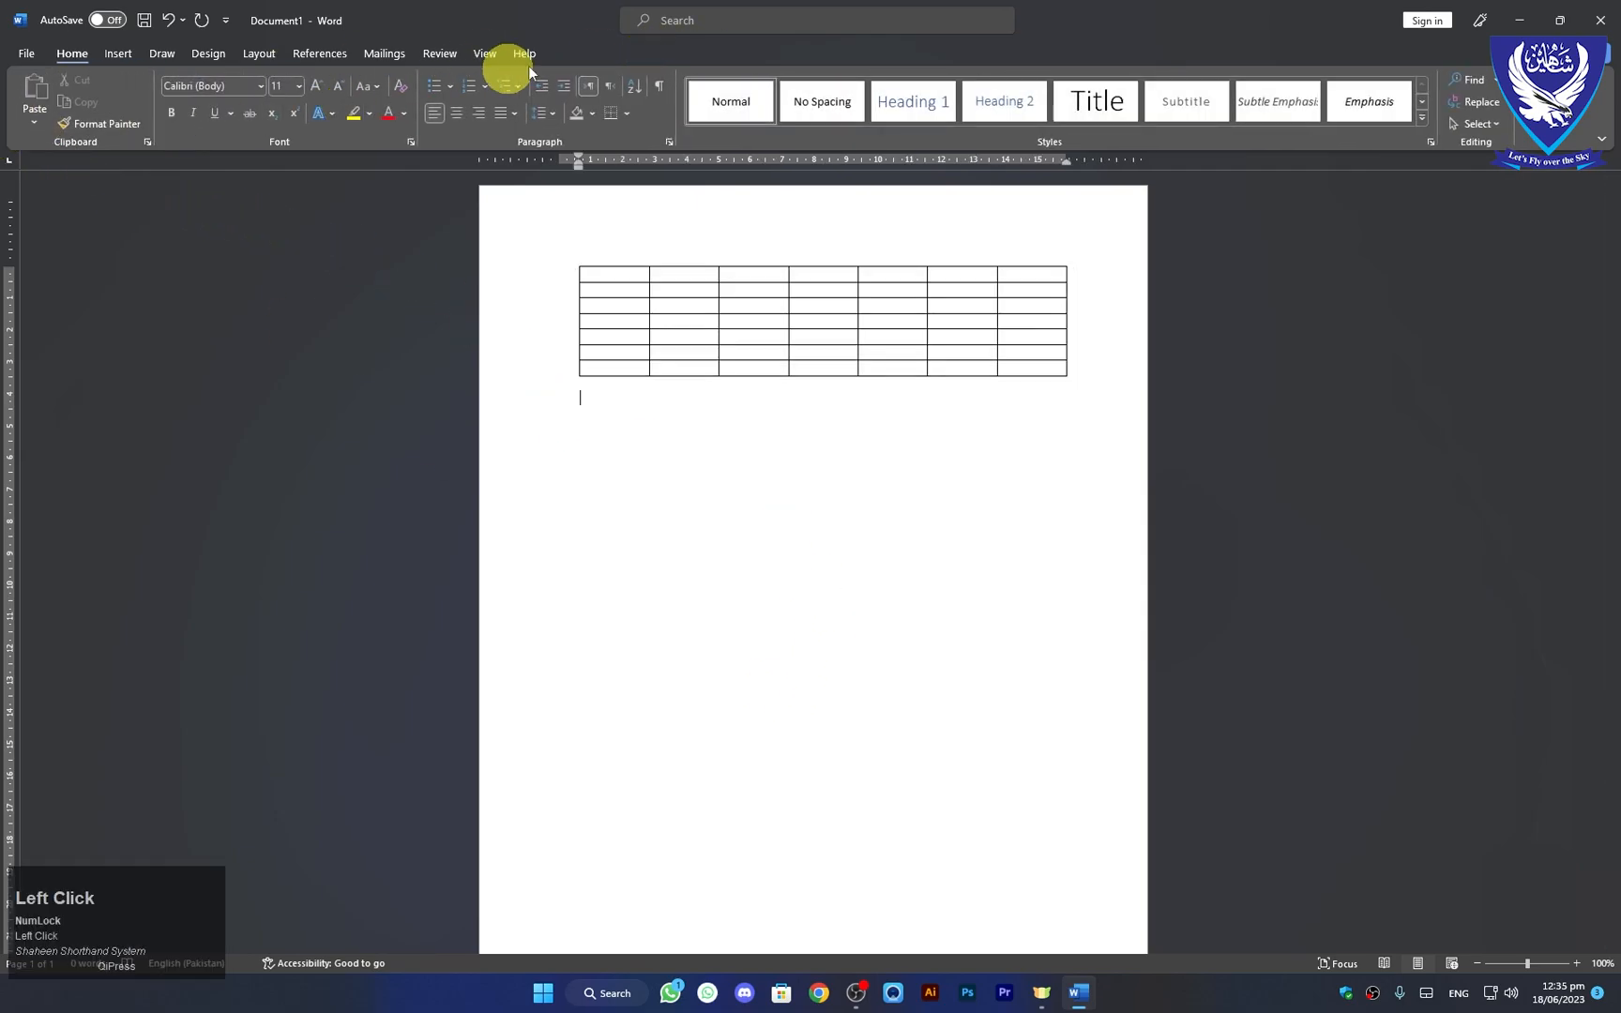
# Step: Use Select Cell on the second cell of the third row, and on the table's first cell
pyautogui.click(666, 303)
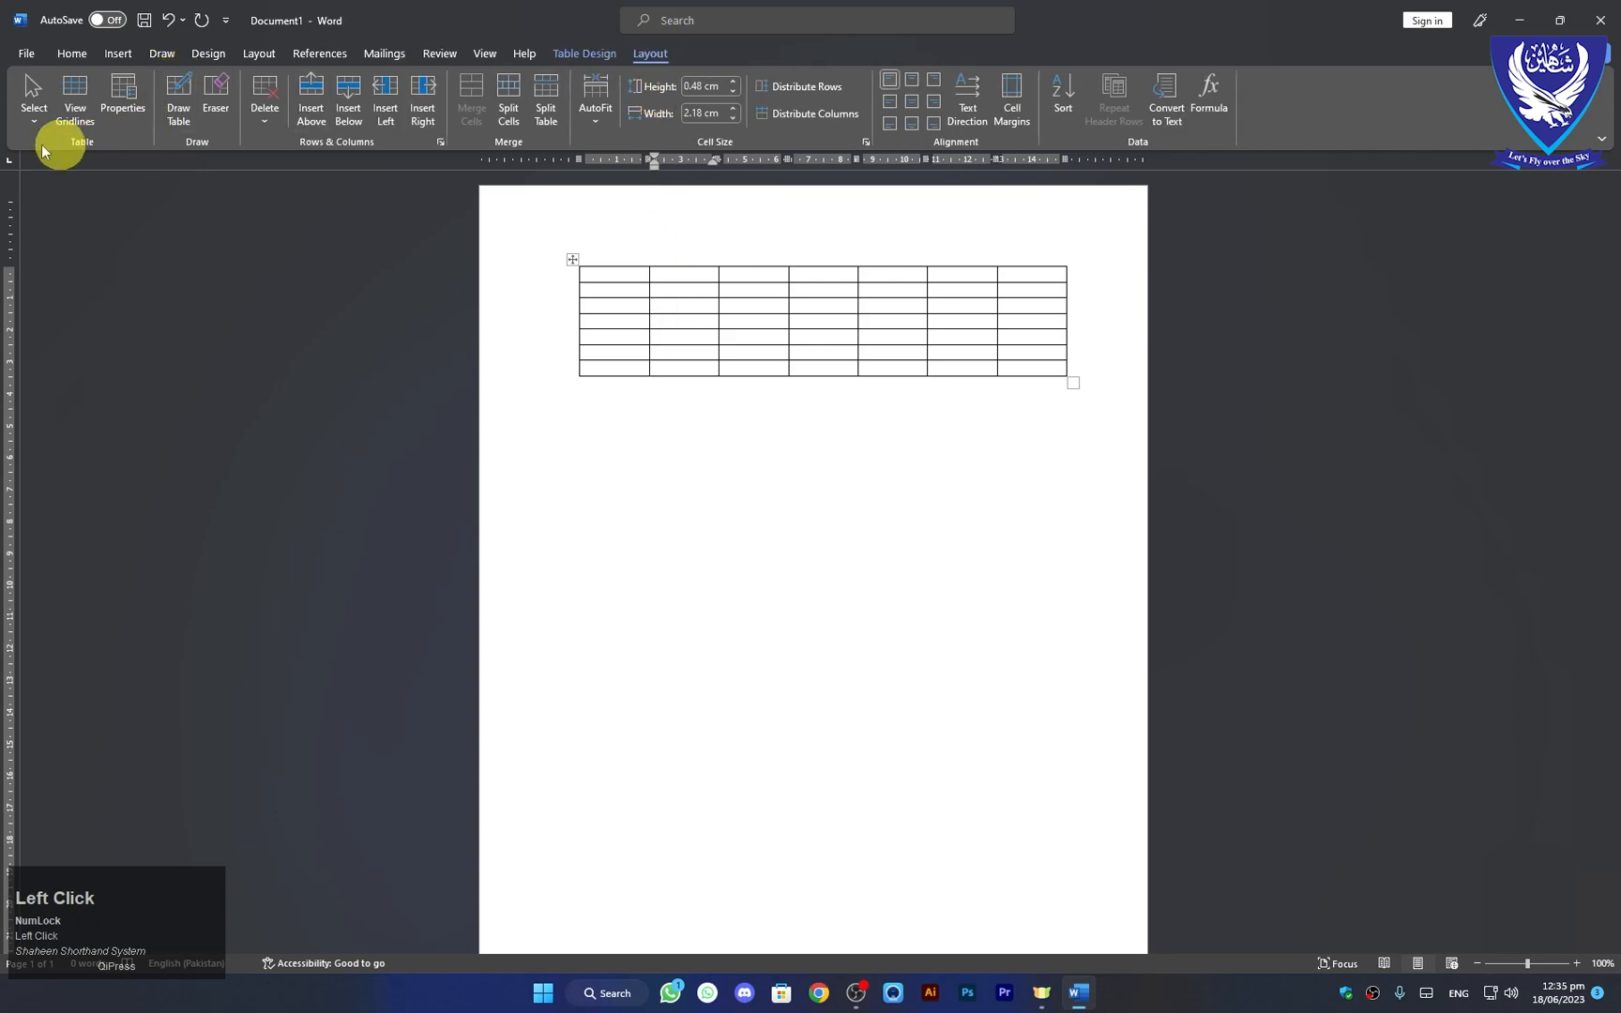
pyautogui.click(33, 113)
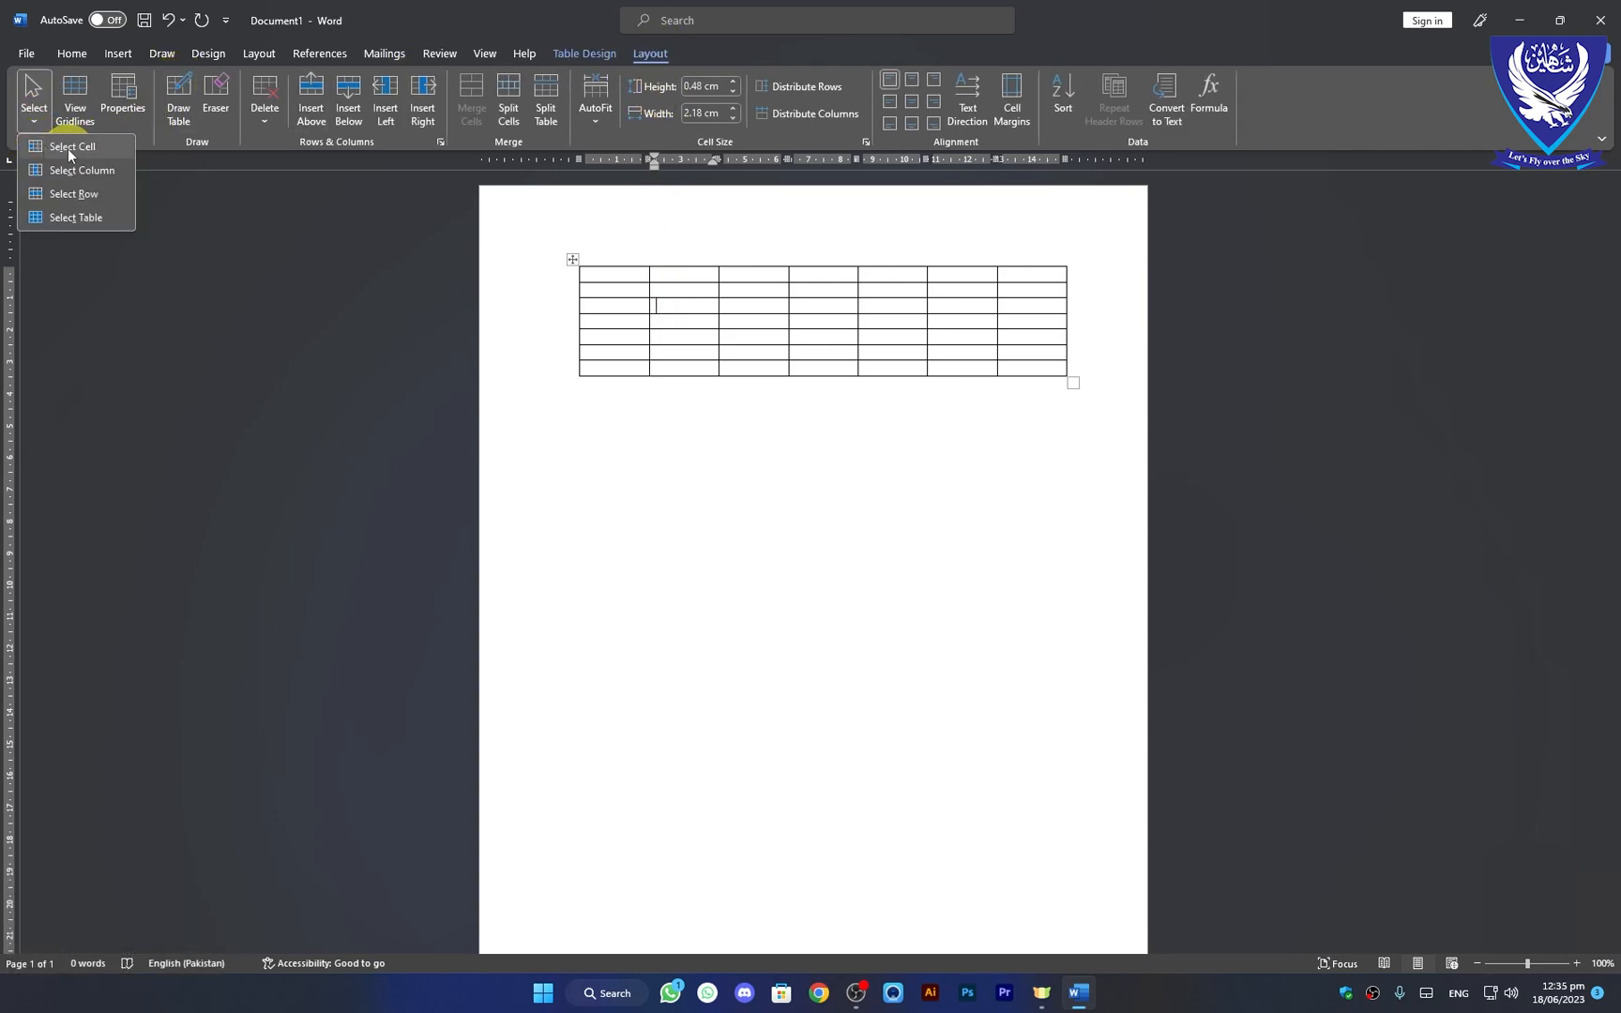
pyautogui.click(69, 146)
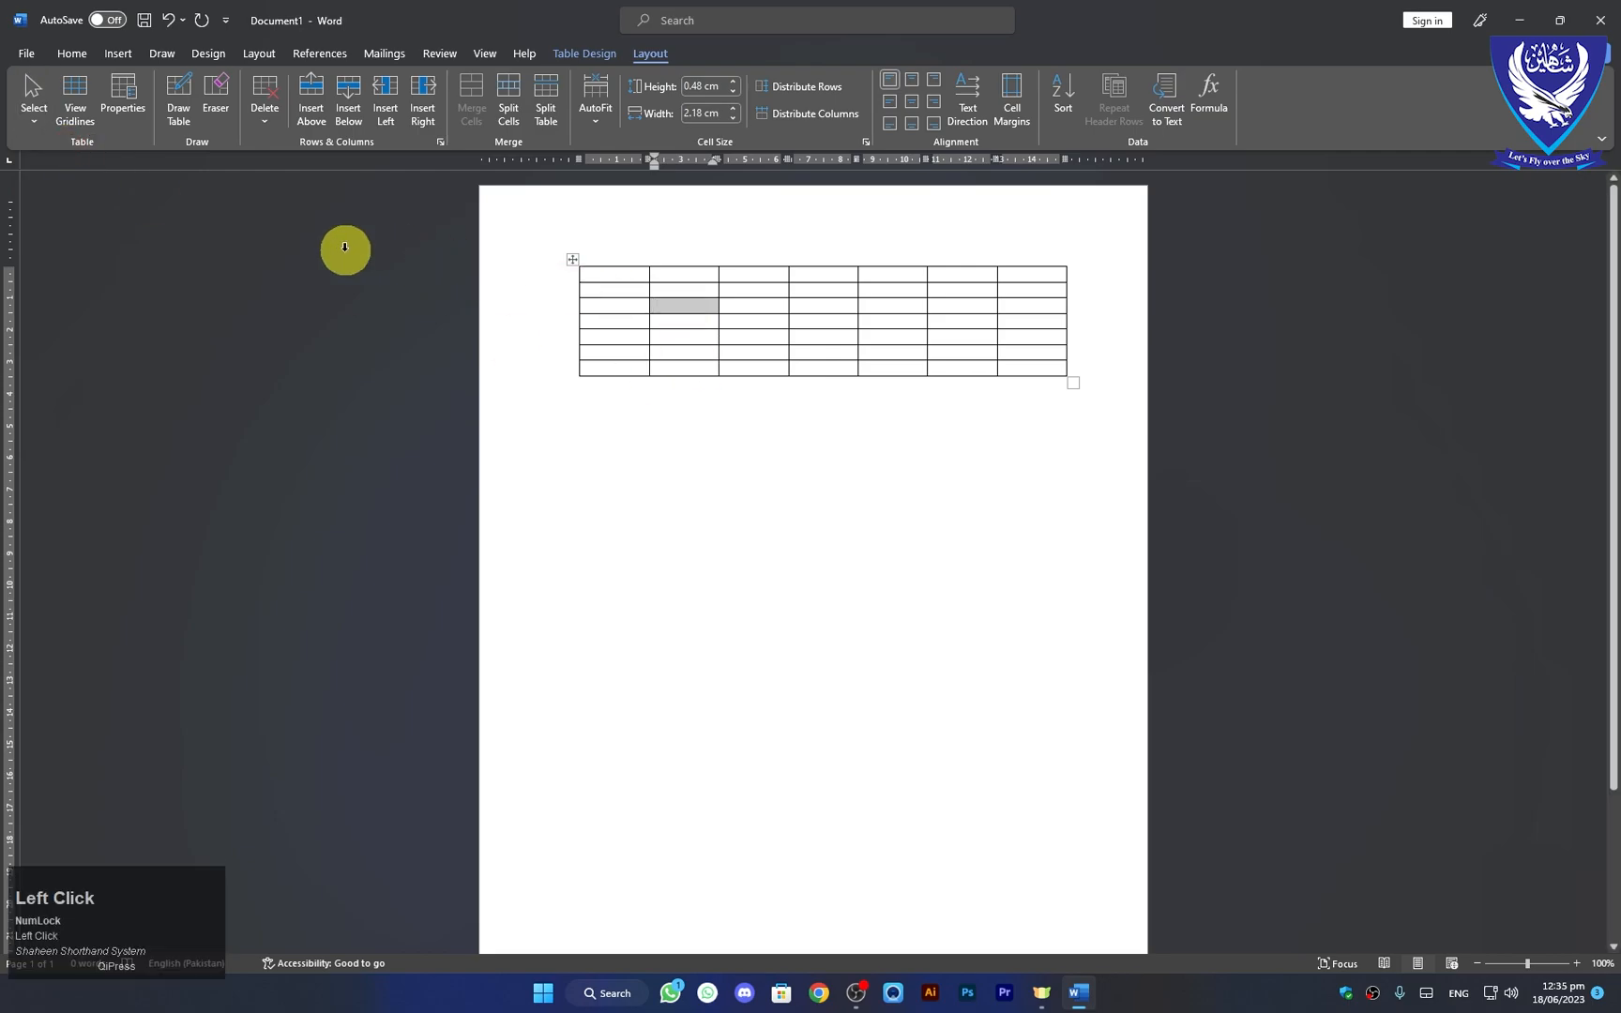
pyautogui.click(610, 274)
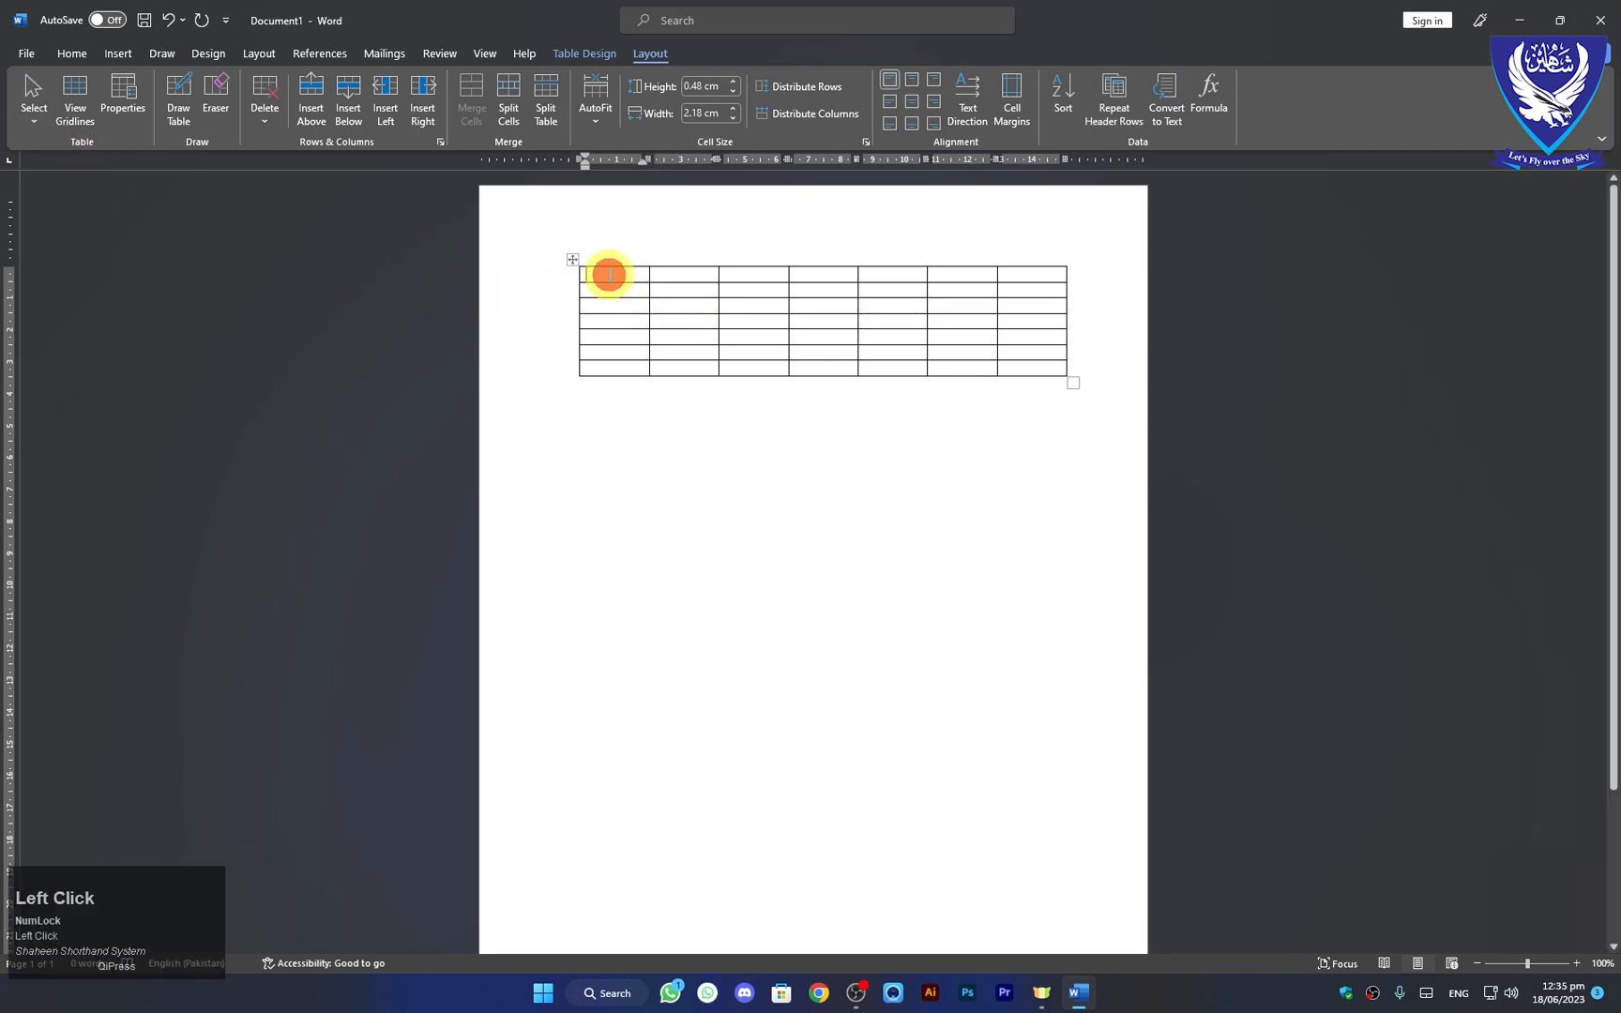
pyautogui.click(42, 120)
pyautogui.click(51, 150)
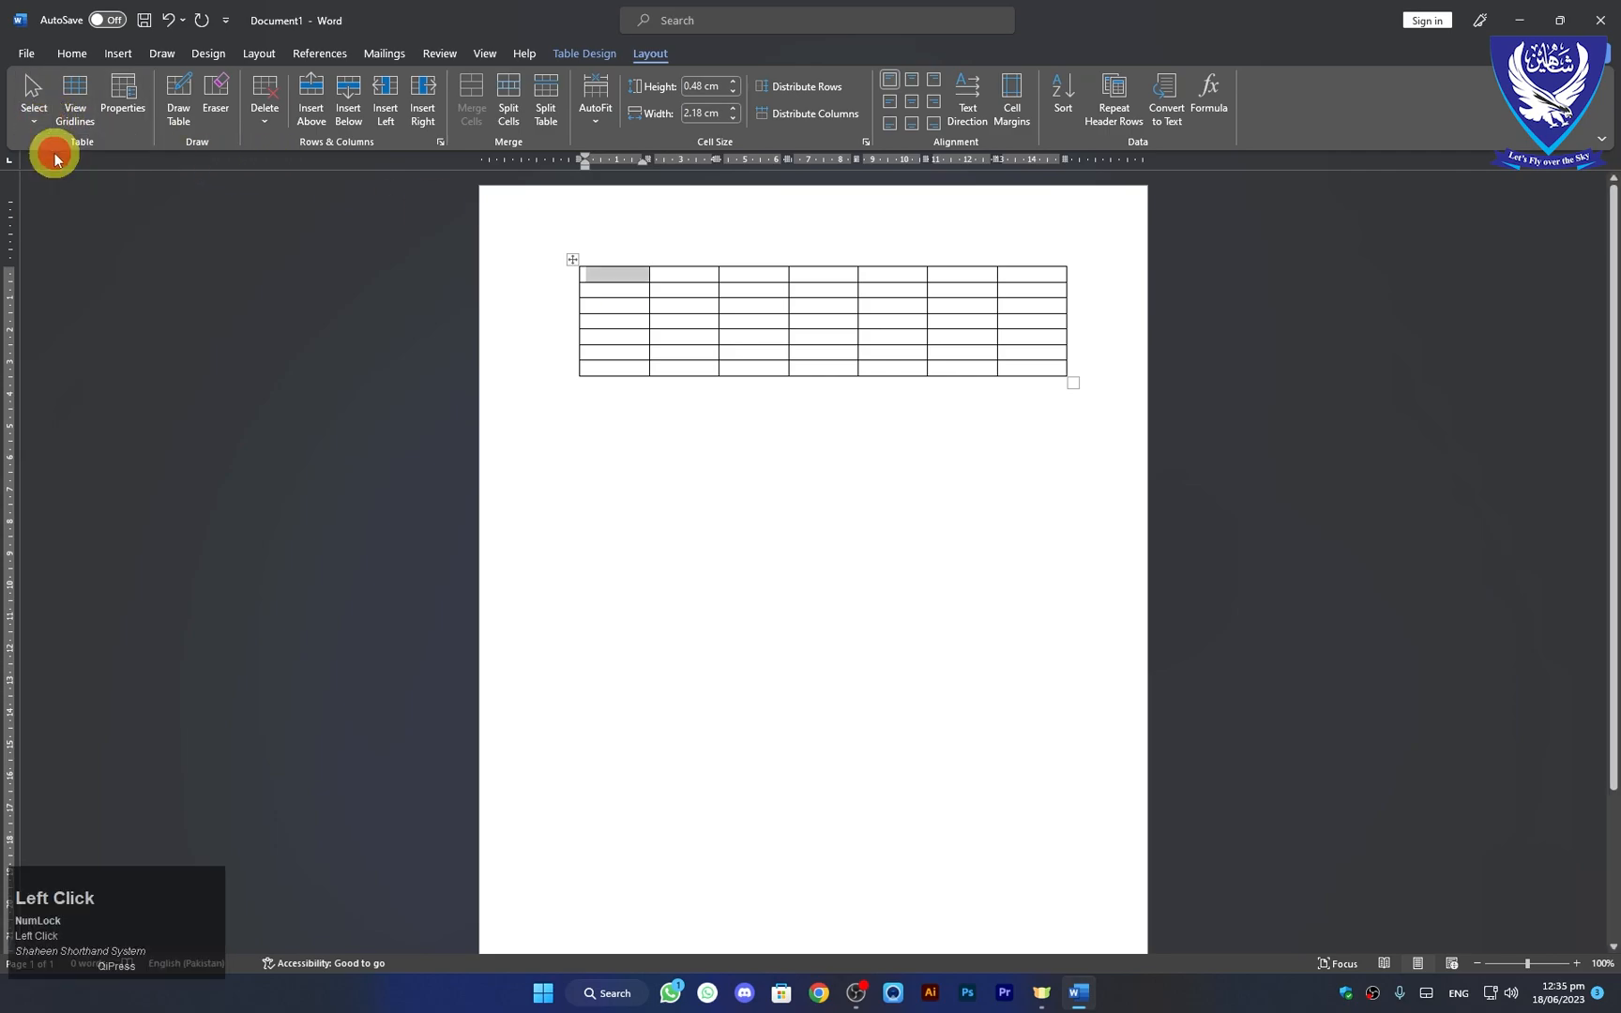
# Step: Select the table's first column with Select Column, and its third row with Select Row
pyautogui.click(34, 122)
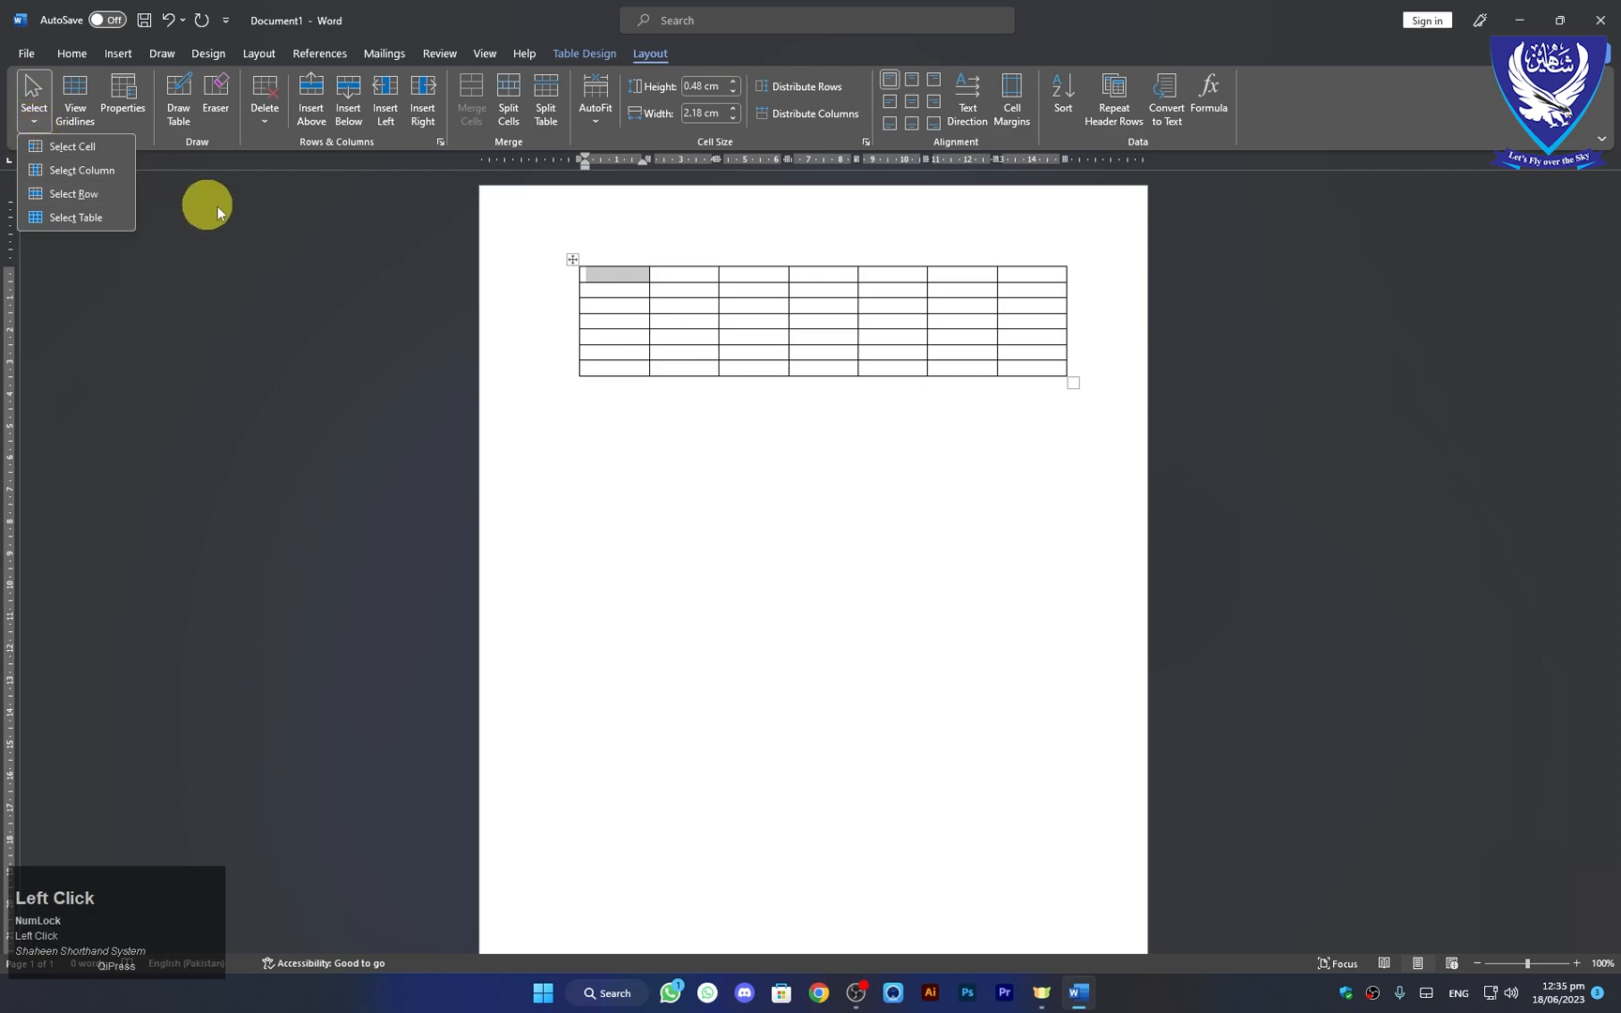
pyautogui.click(69, 170)
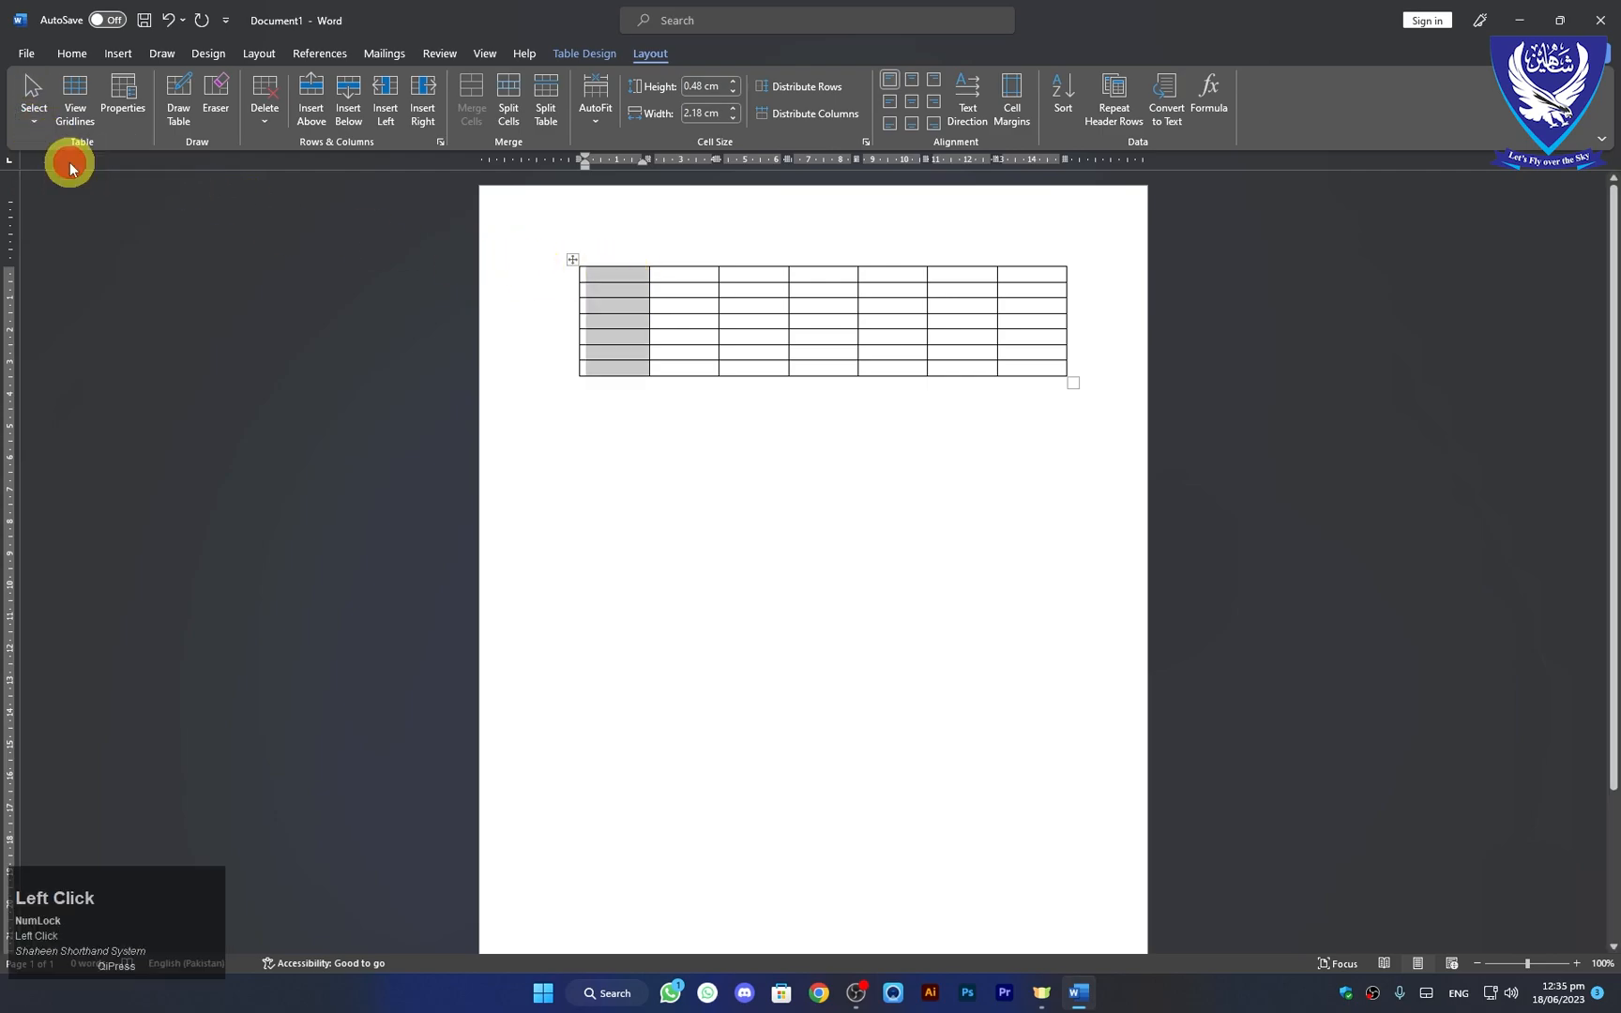
pyautogui.click(645, 492)
pyautogui.click(607, 305)
pyautogui.click(35, 120)
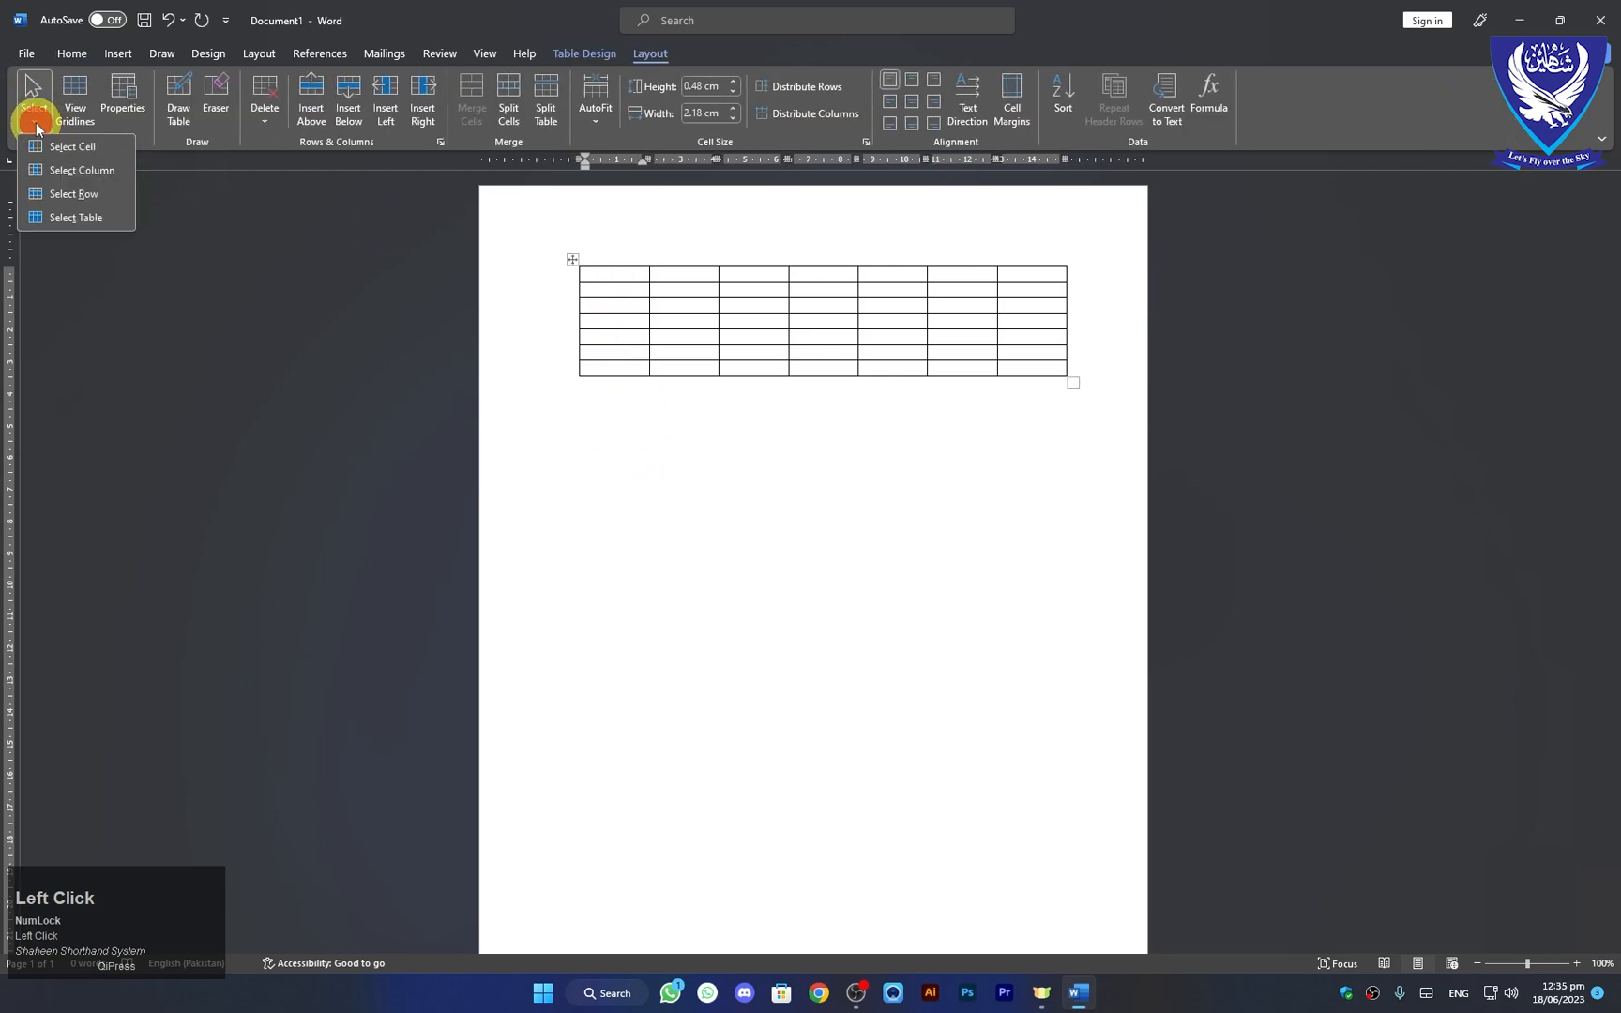
pyautogui.click(55, 195)
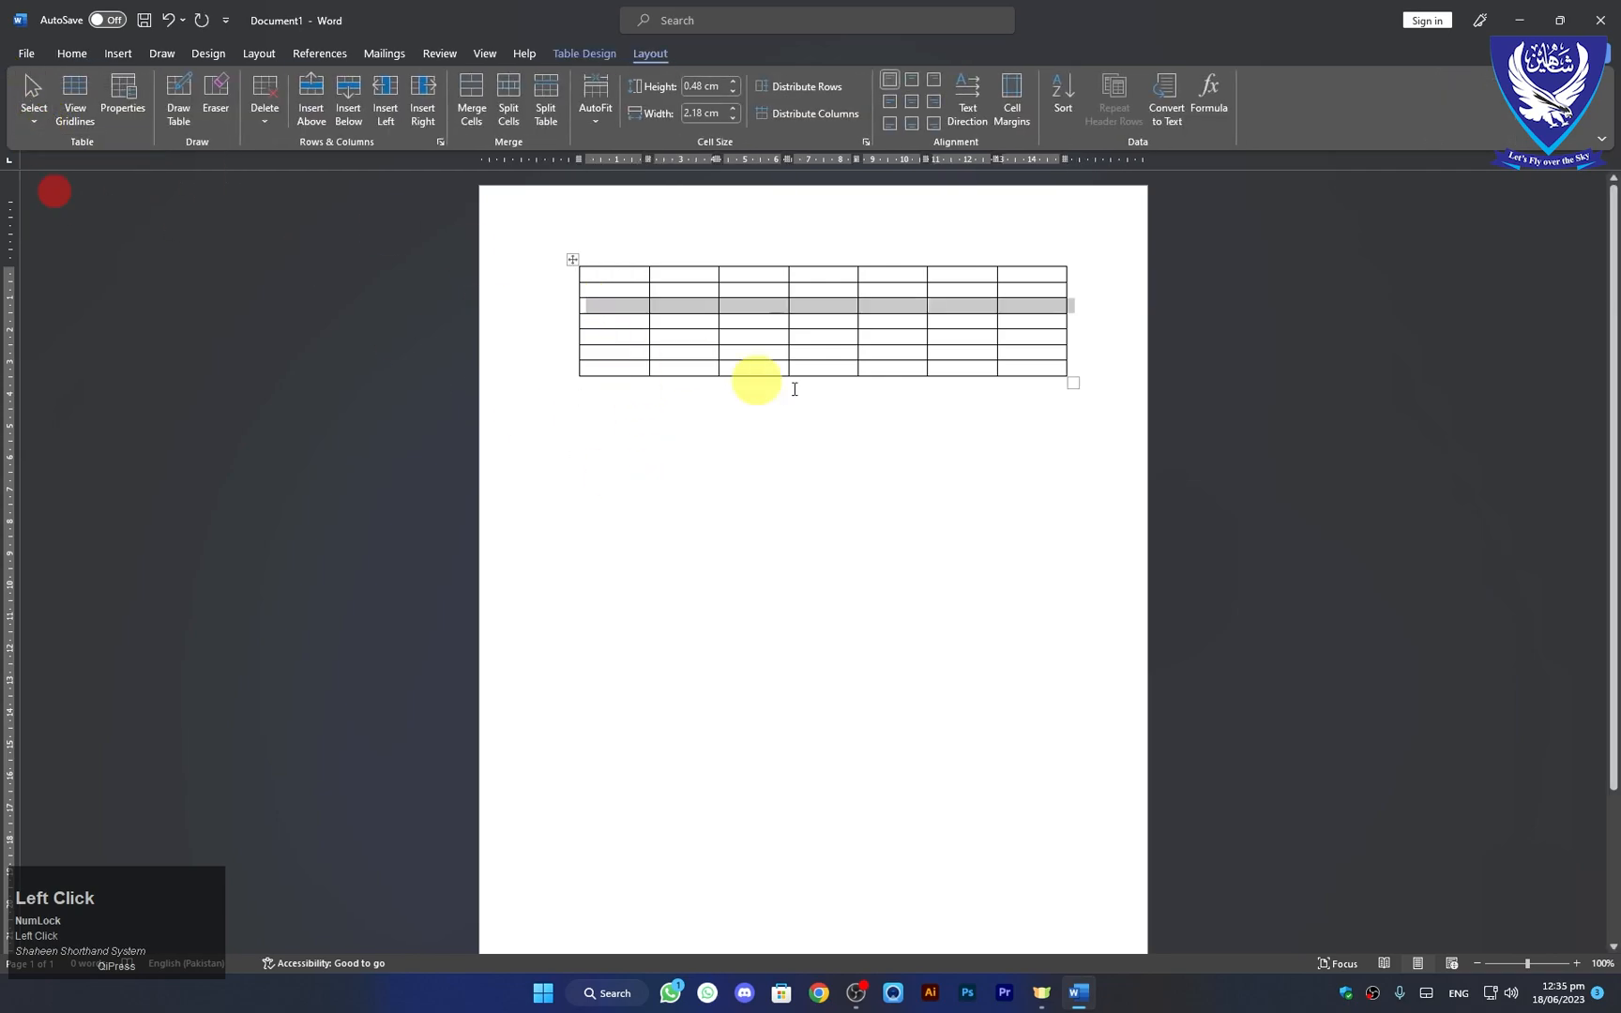
# Step: Select the entire table with Select Table and again with its move handle, and clear the selection
pyautogui.click(35, 124)
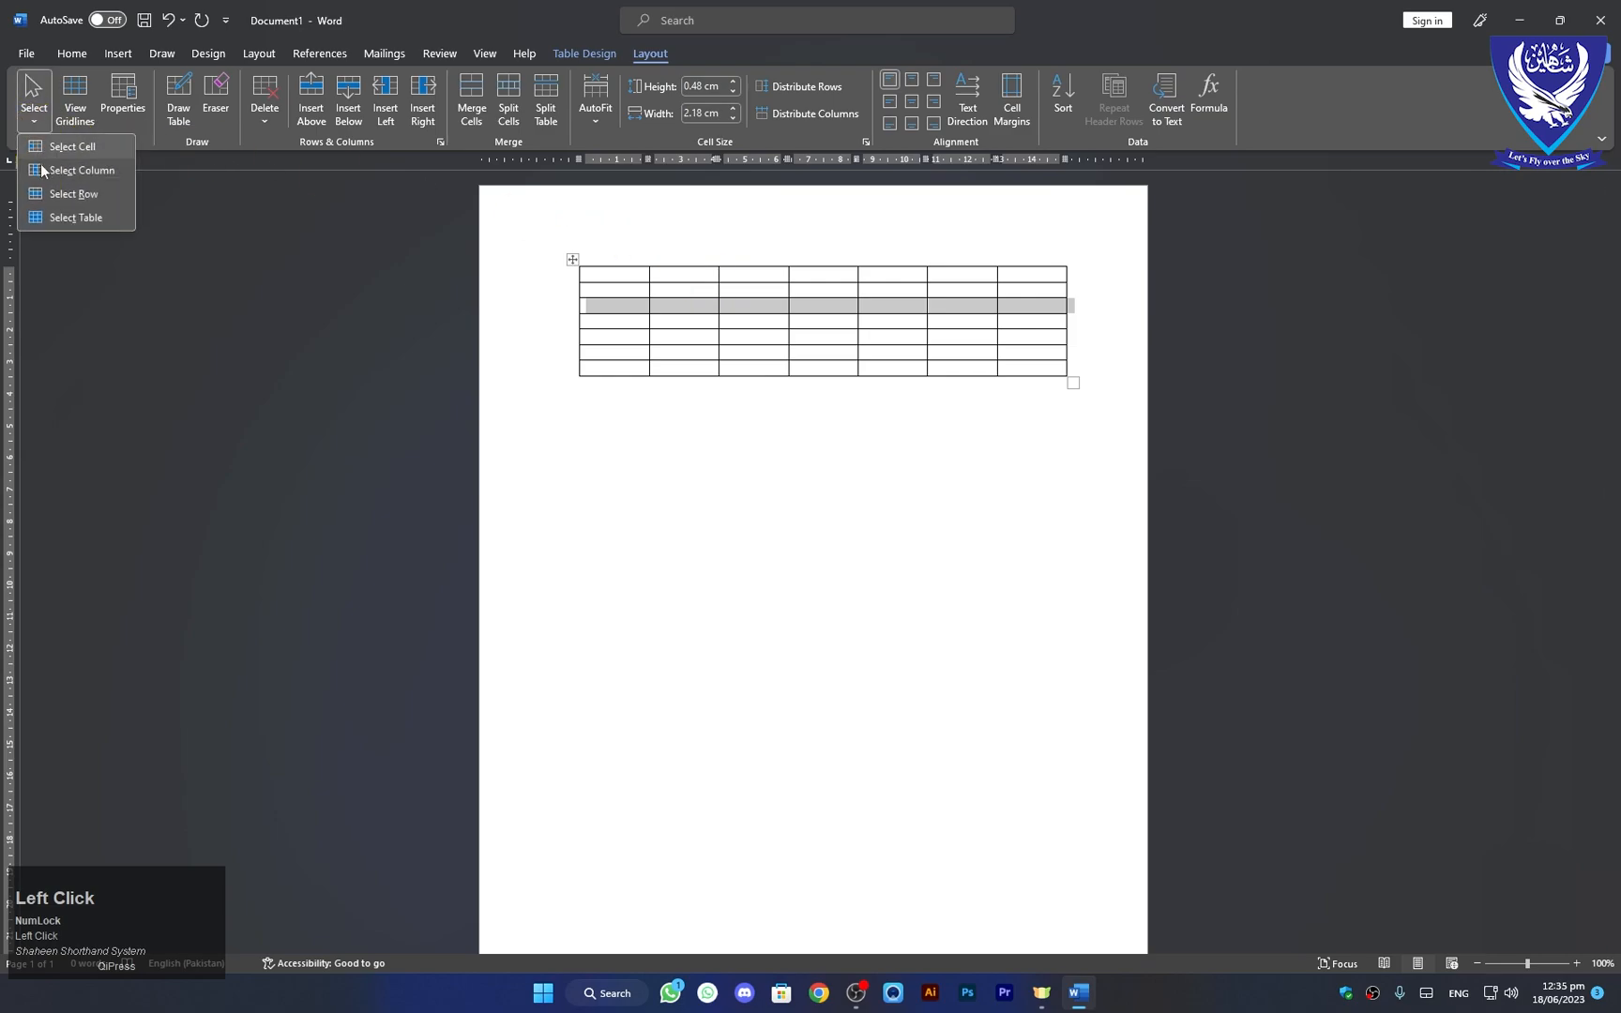
pyautogui.click(58, 215)
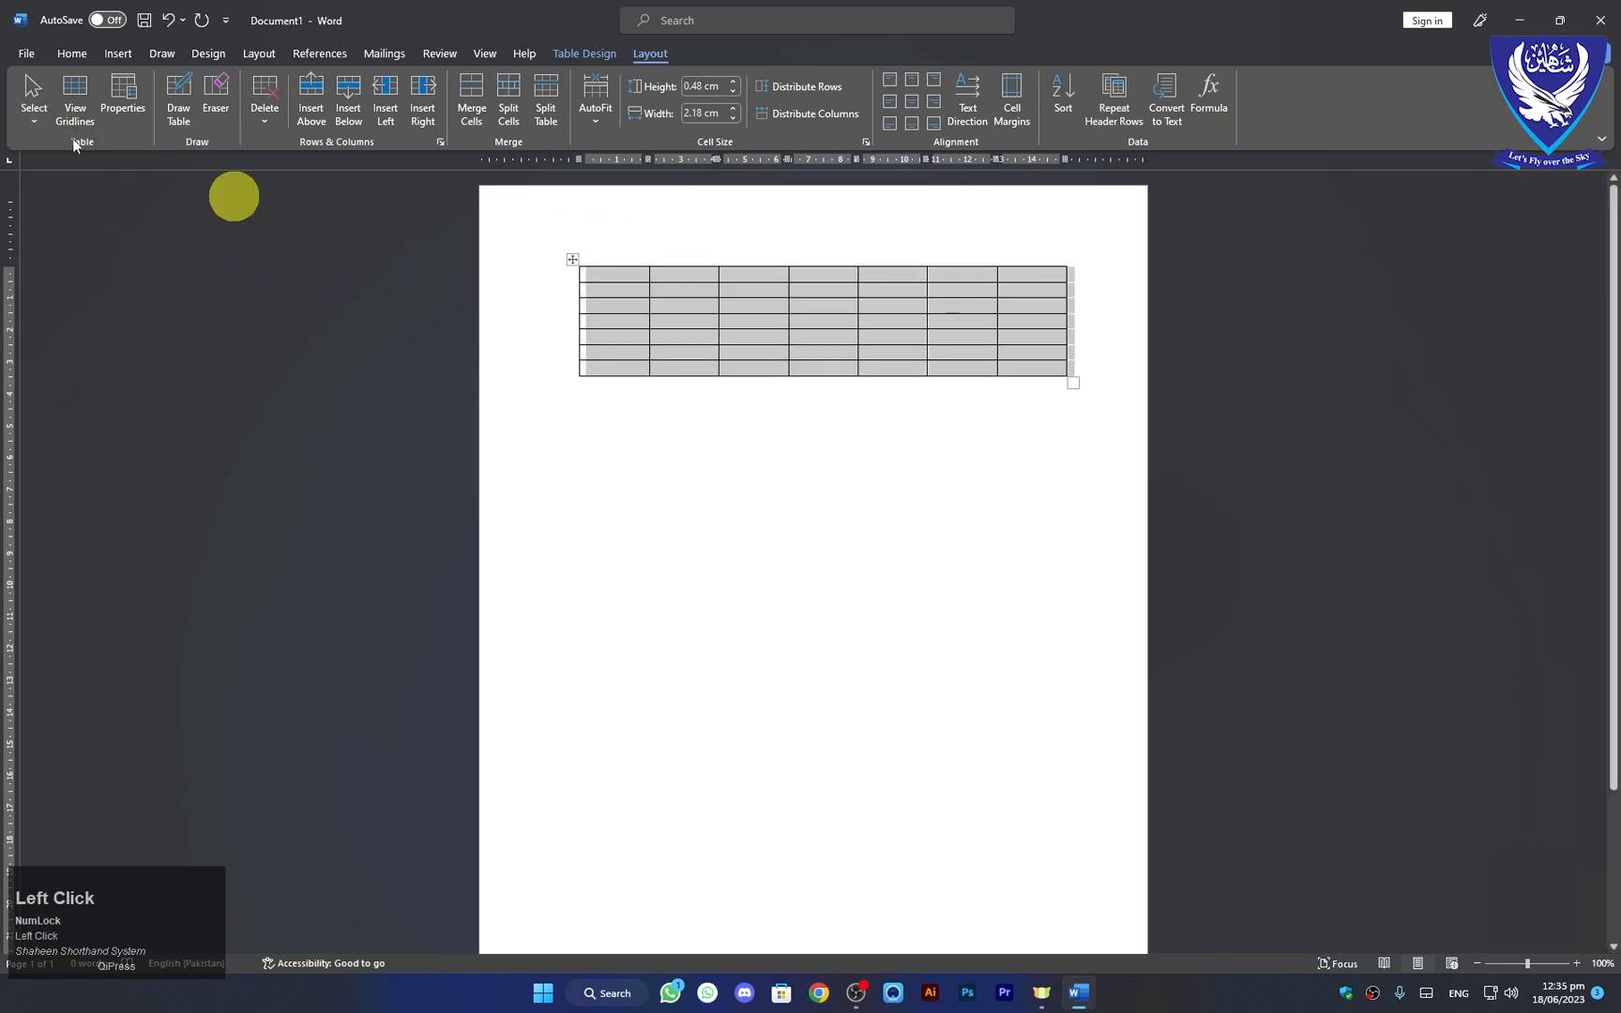
pyautogui.click(32, 120)
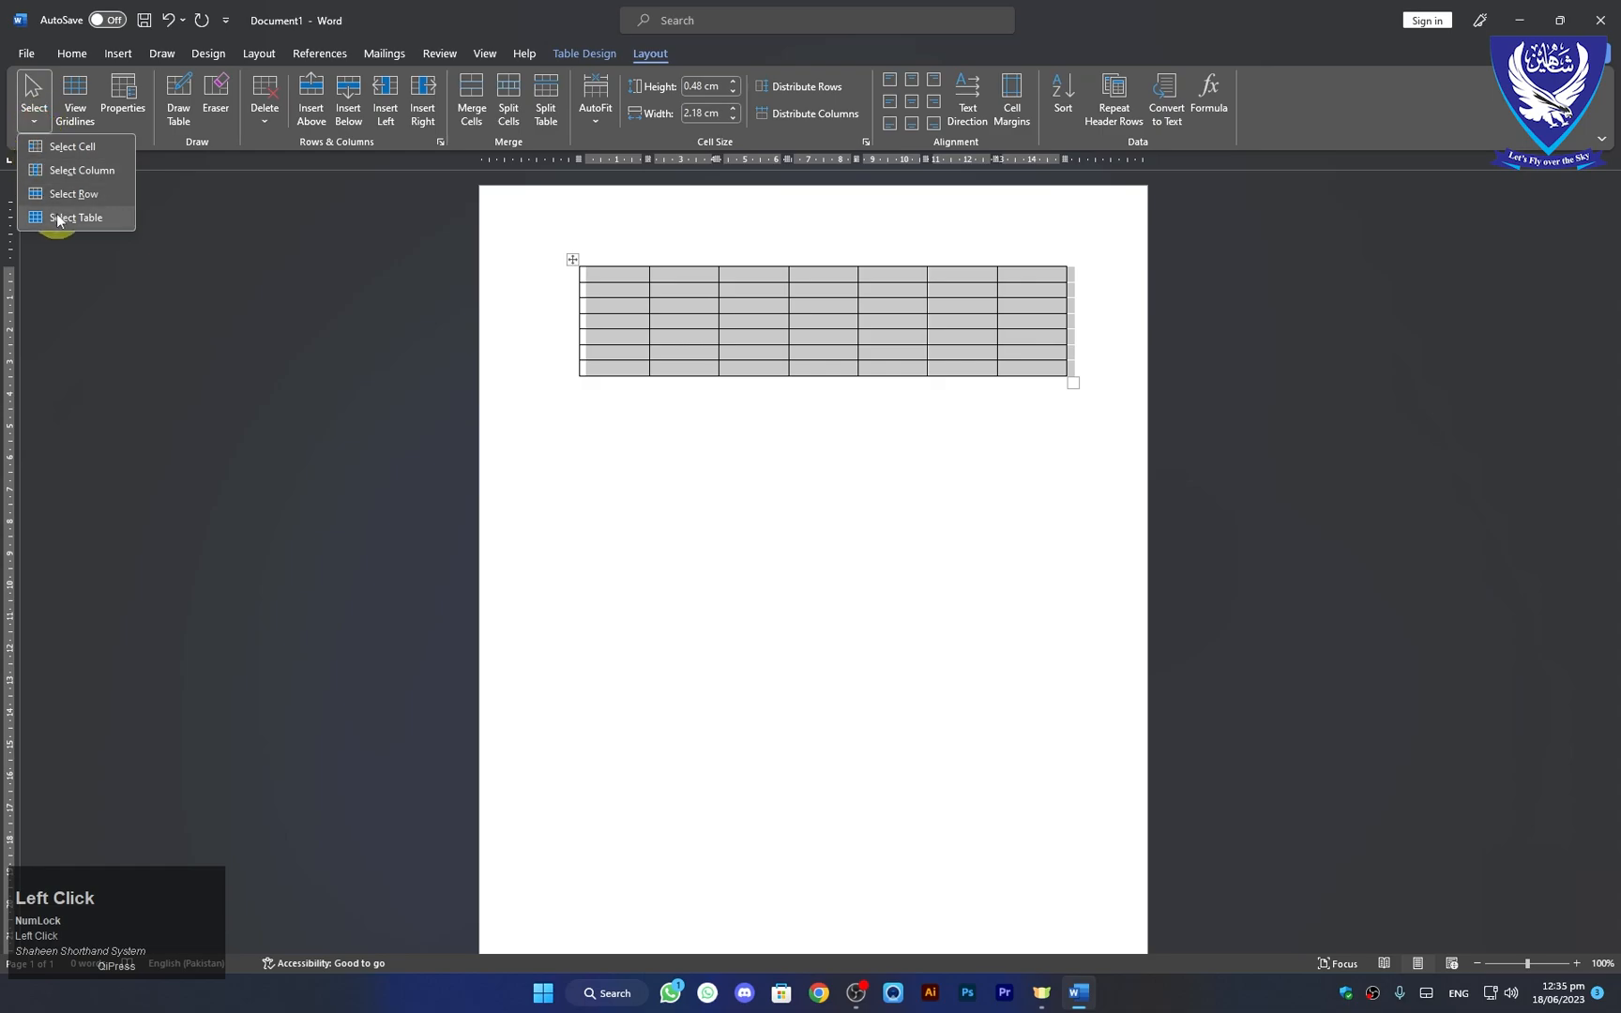
pyautogui.click(999, 539)
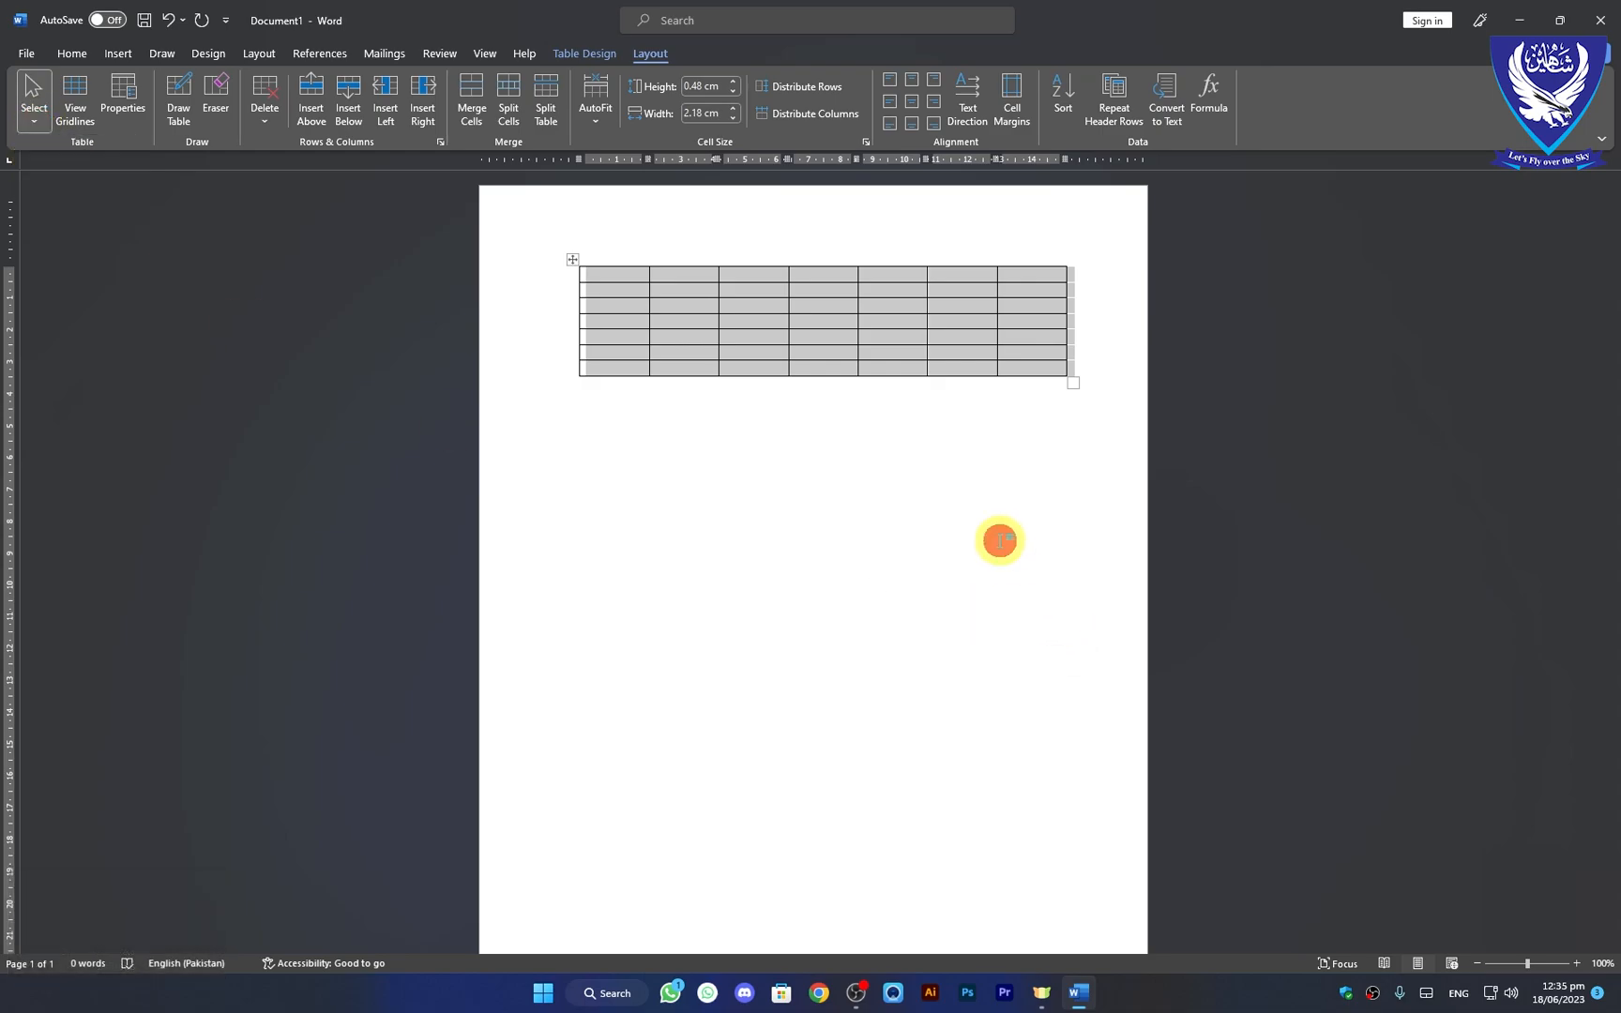
pyautogui.click(779, 403)
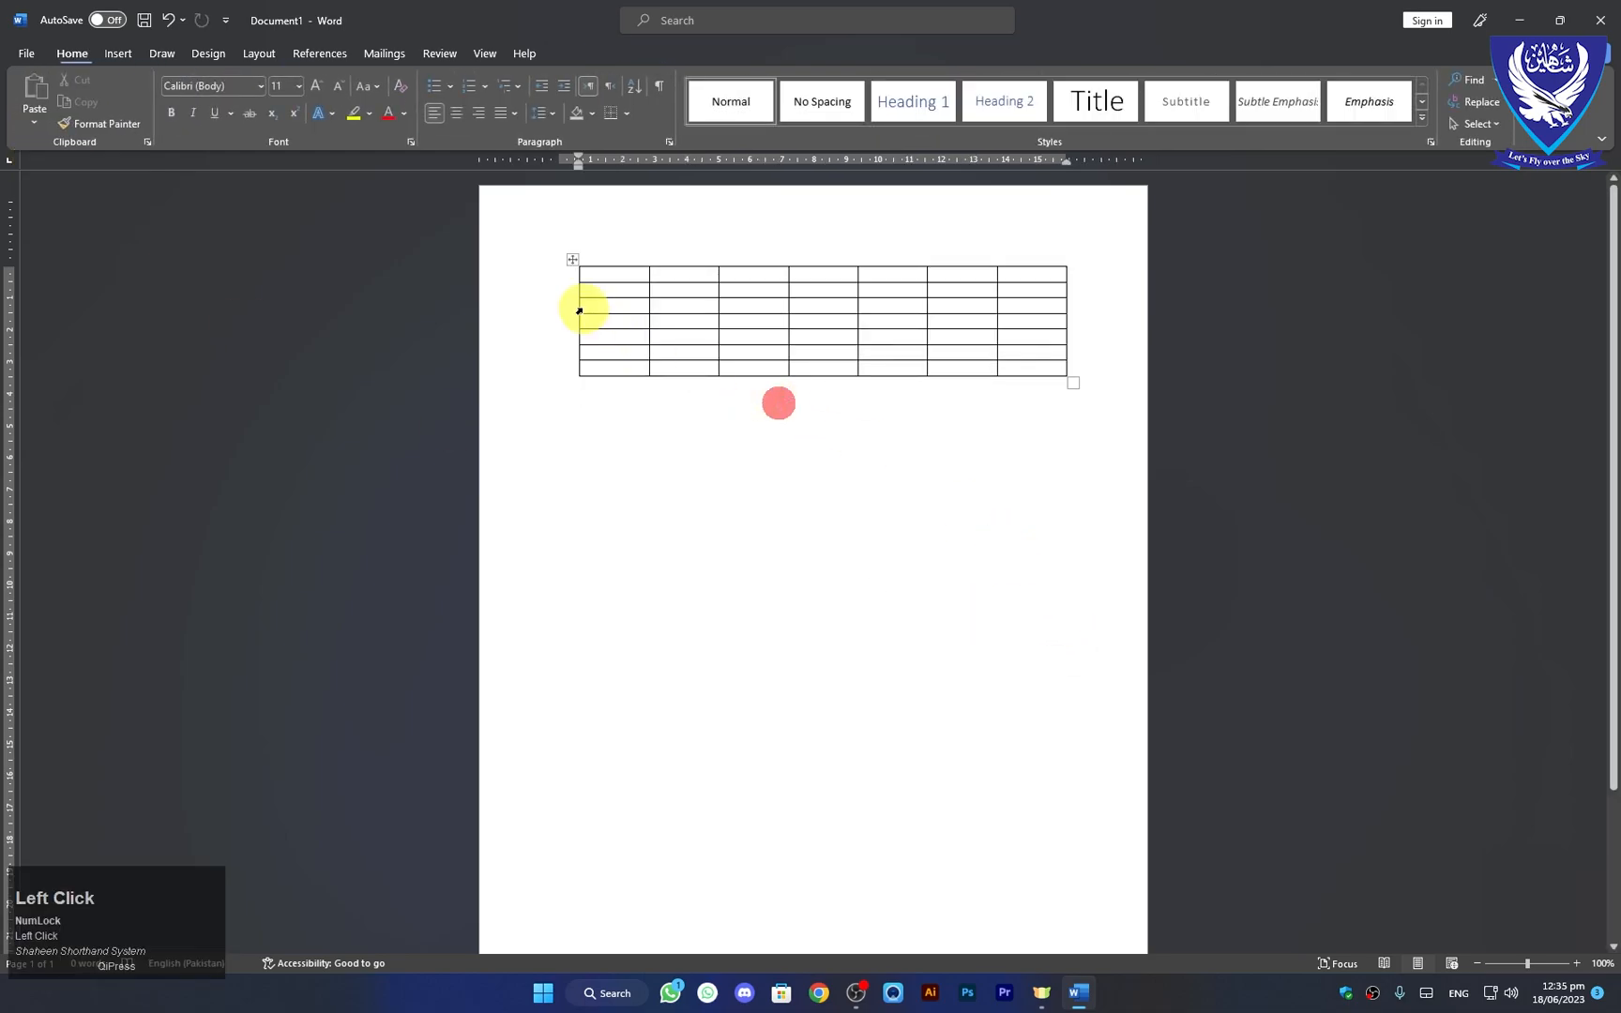
pyautogui.click(574, 259)
pyautogui.click(725, 466)
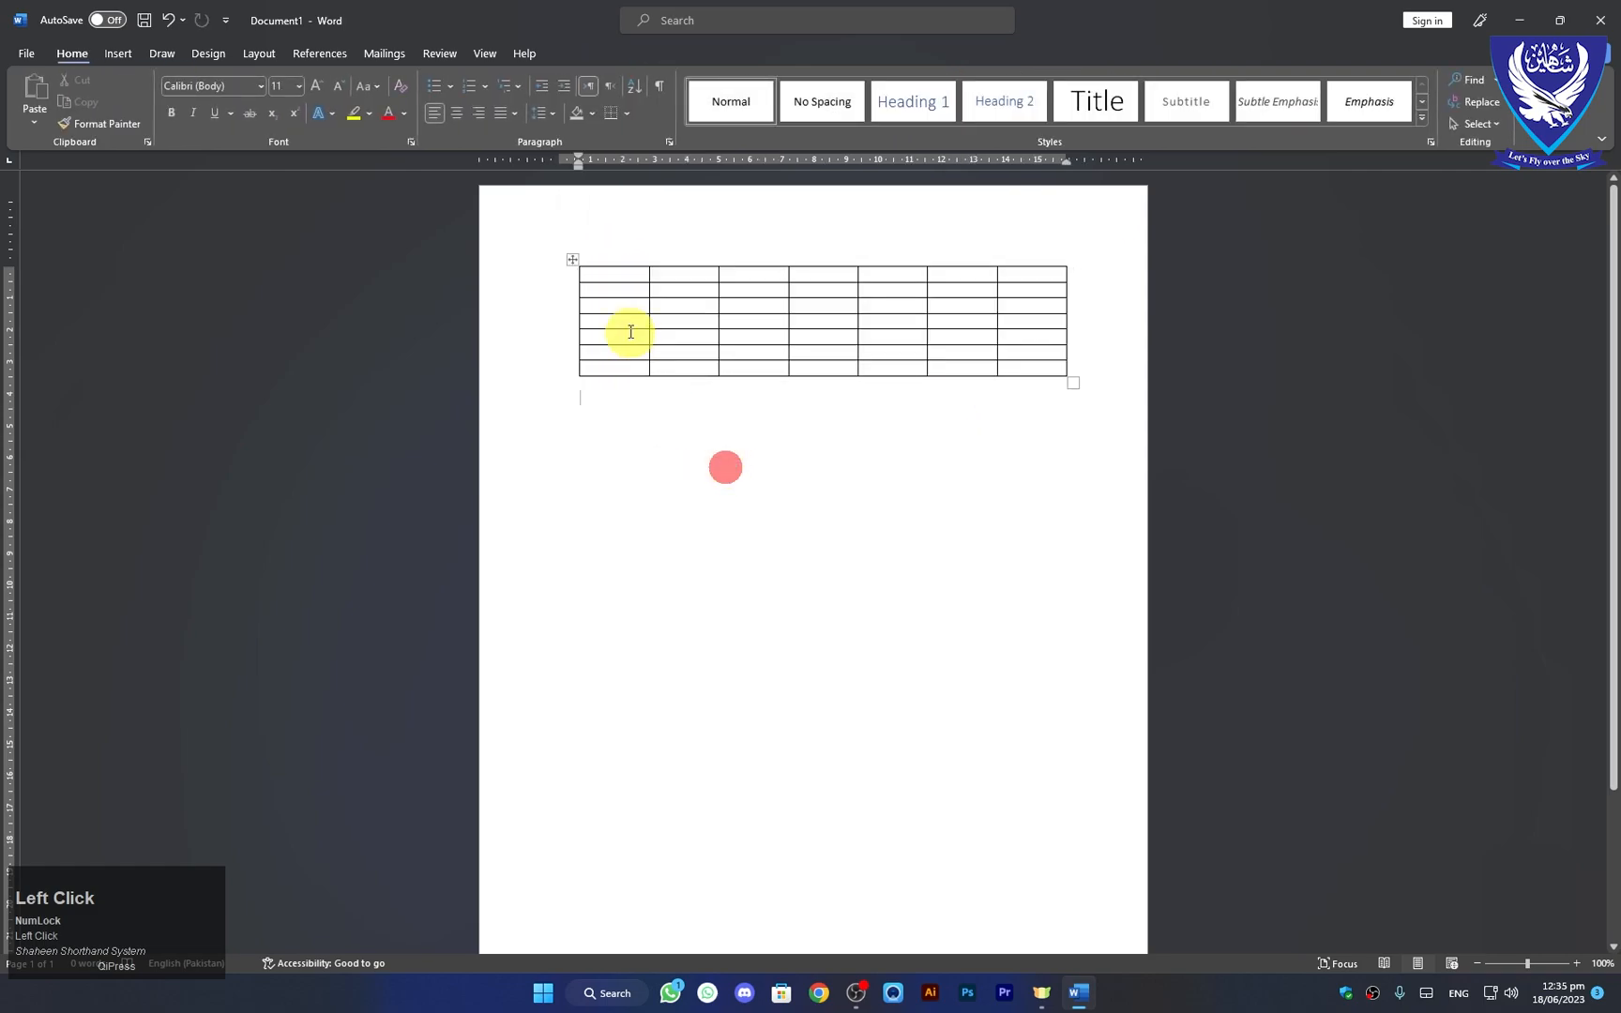
# Step: Remove all borders from the whole table with No Border
pyautogui.click(626, 312)
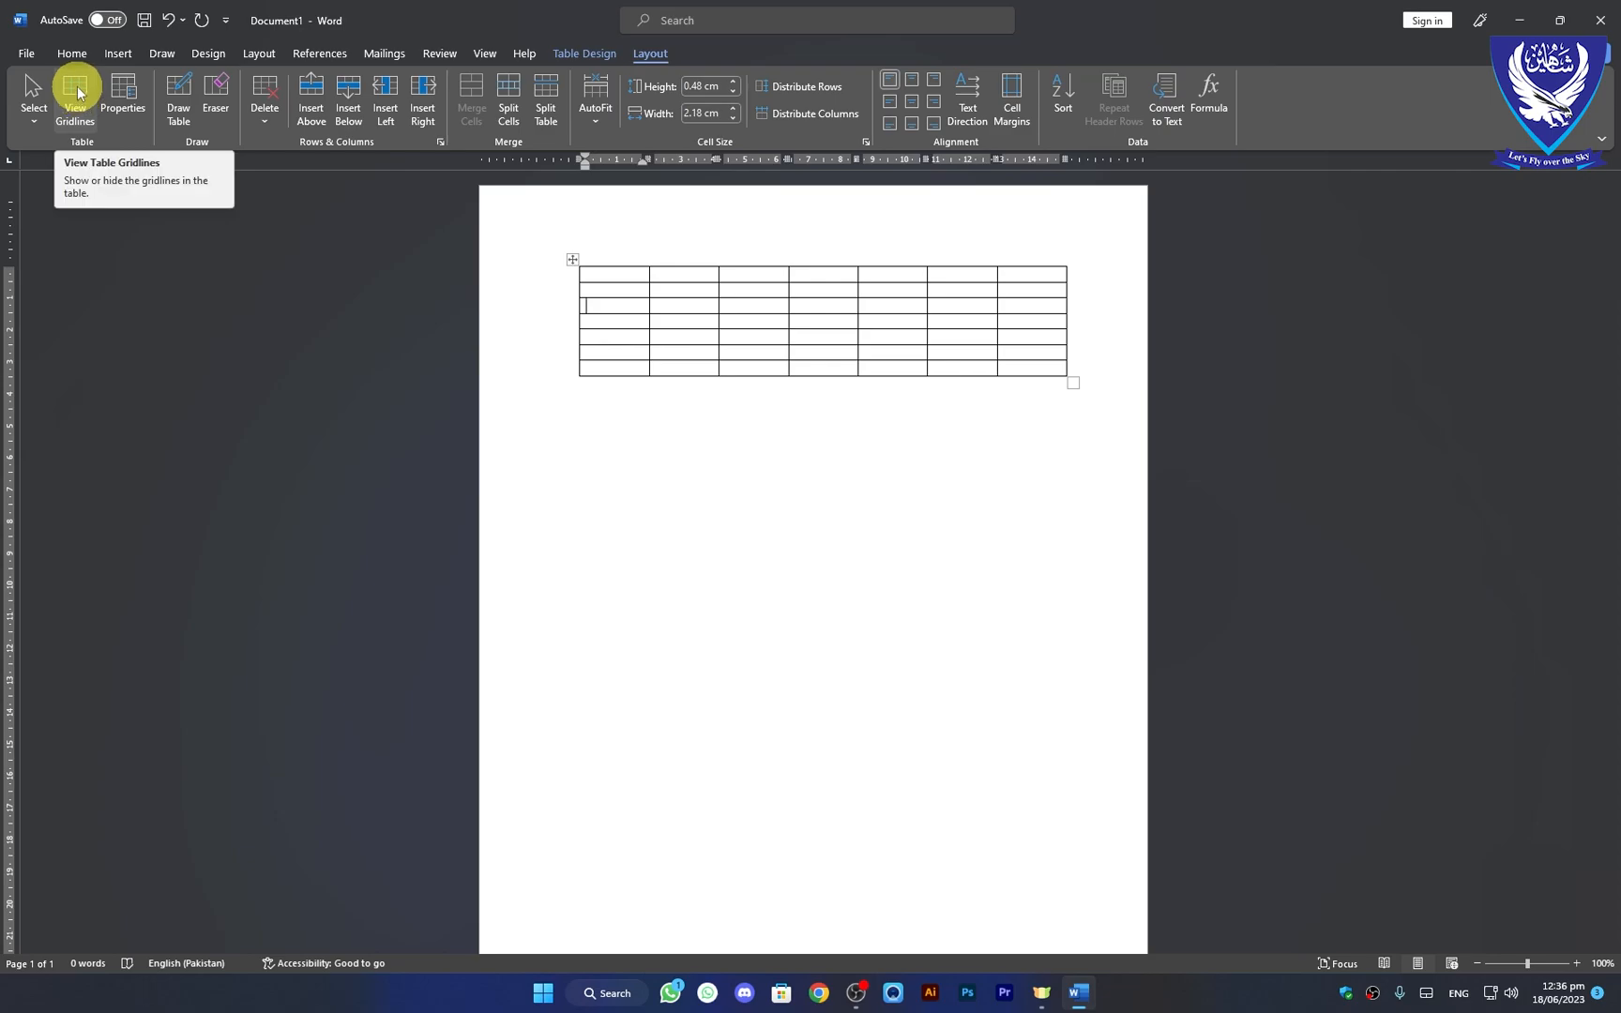
pyautogui.click(573, 259)
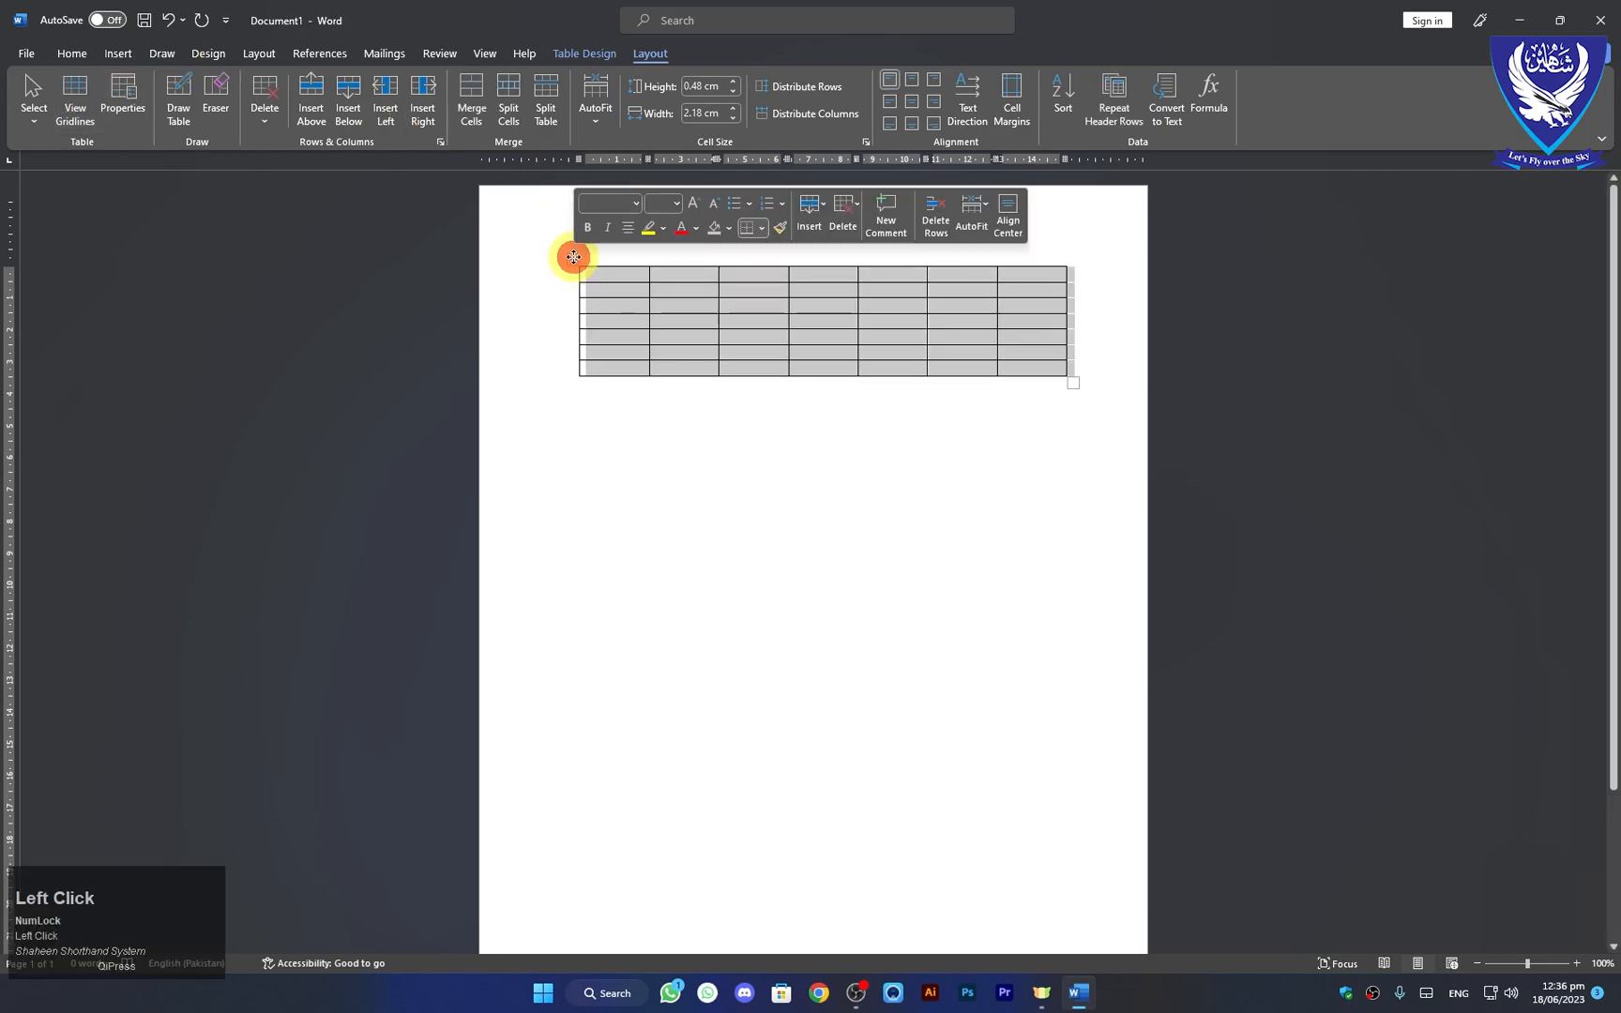
pyautogui.click(582, 55)
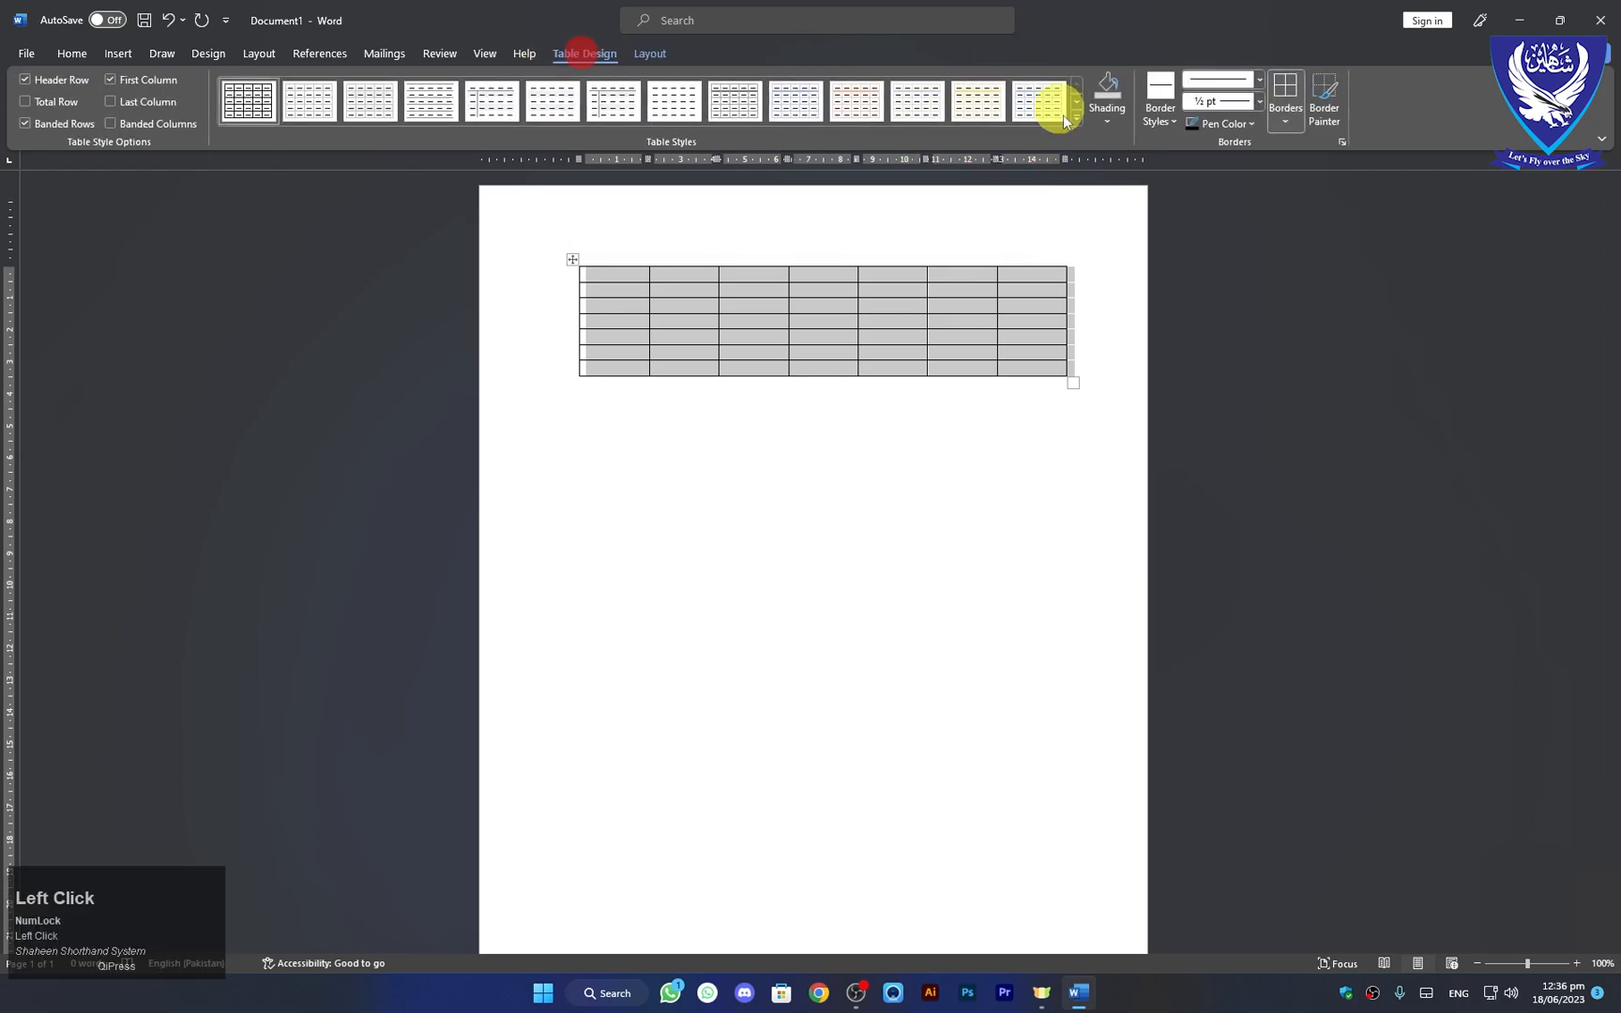
pyautogui.click(1296, 129)
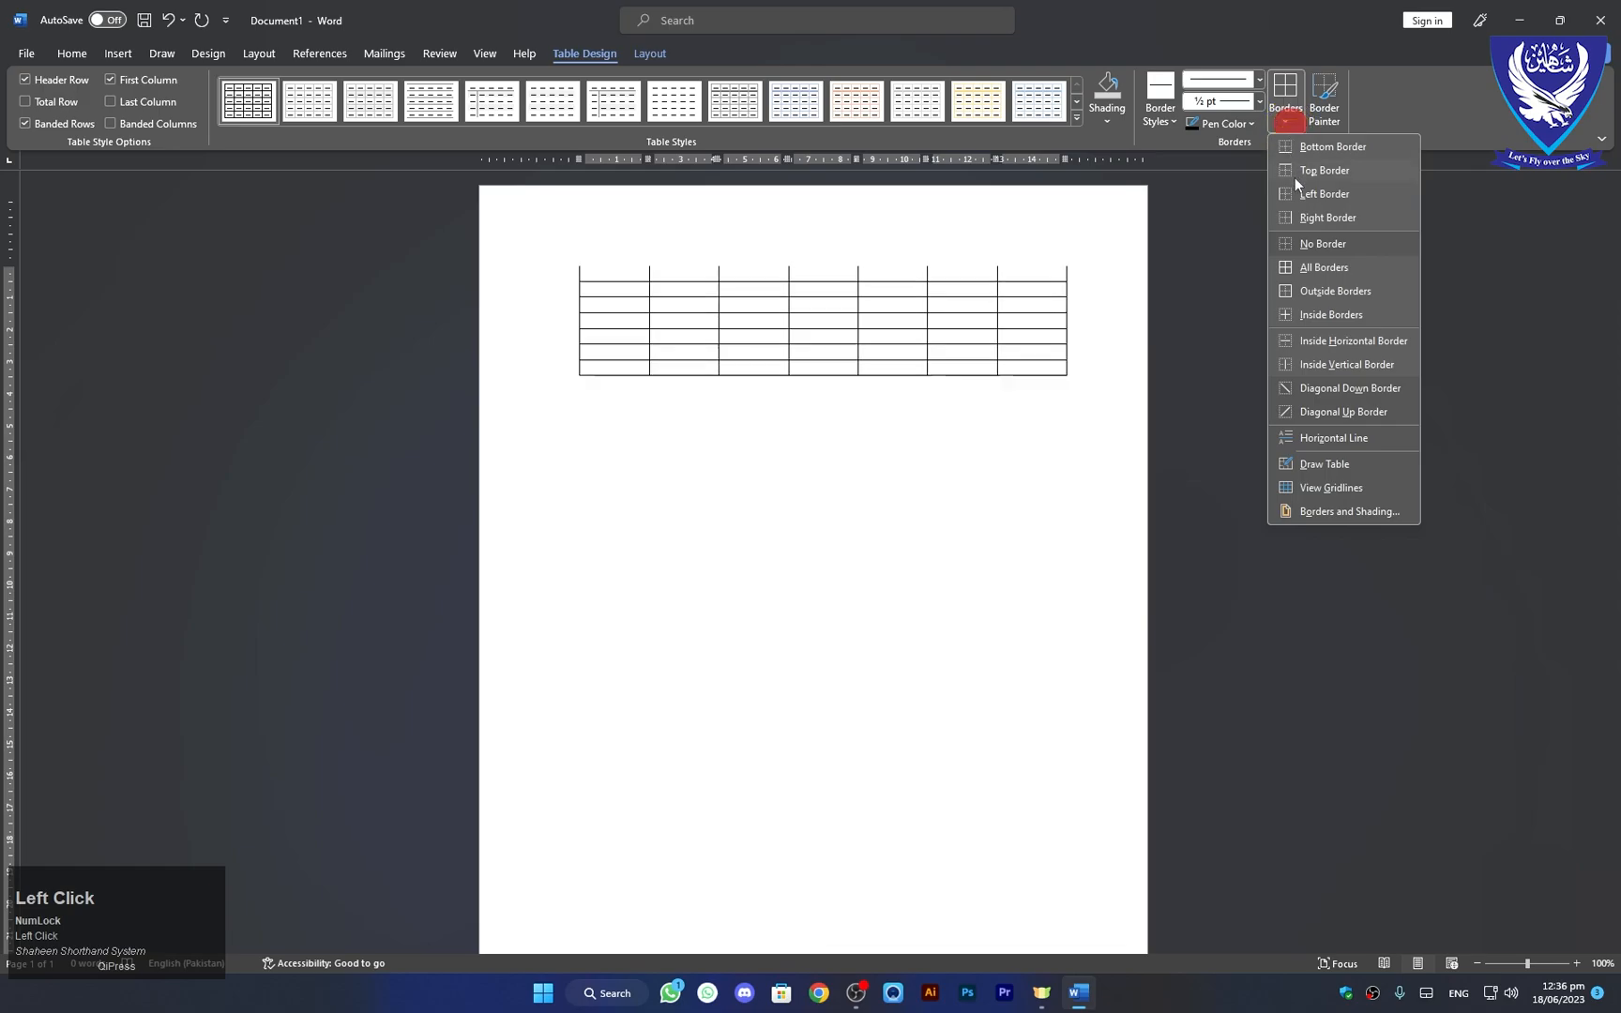
pyautogui.click(1284, 245)
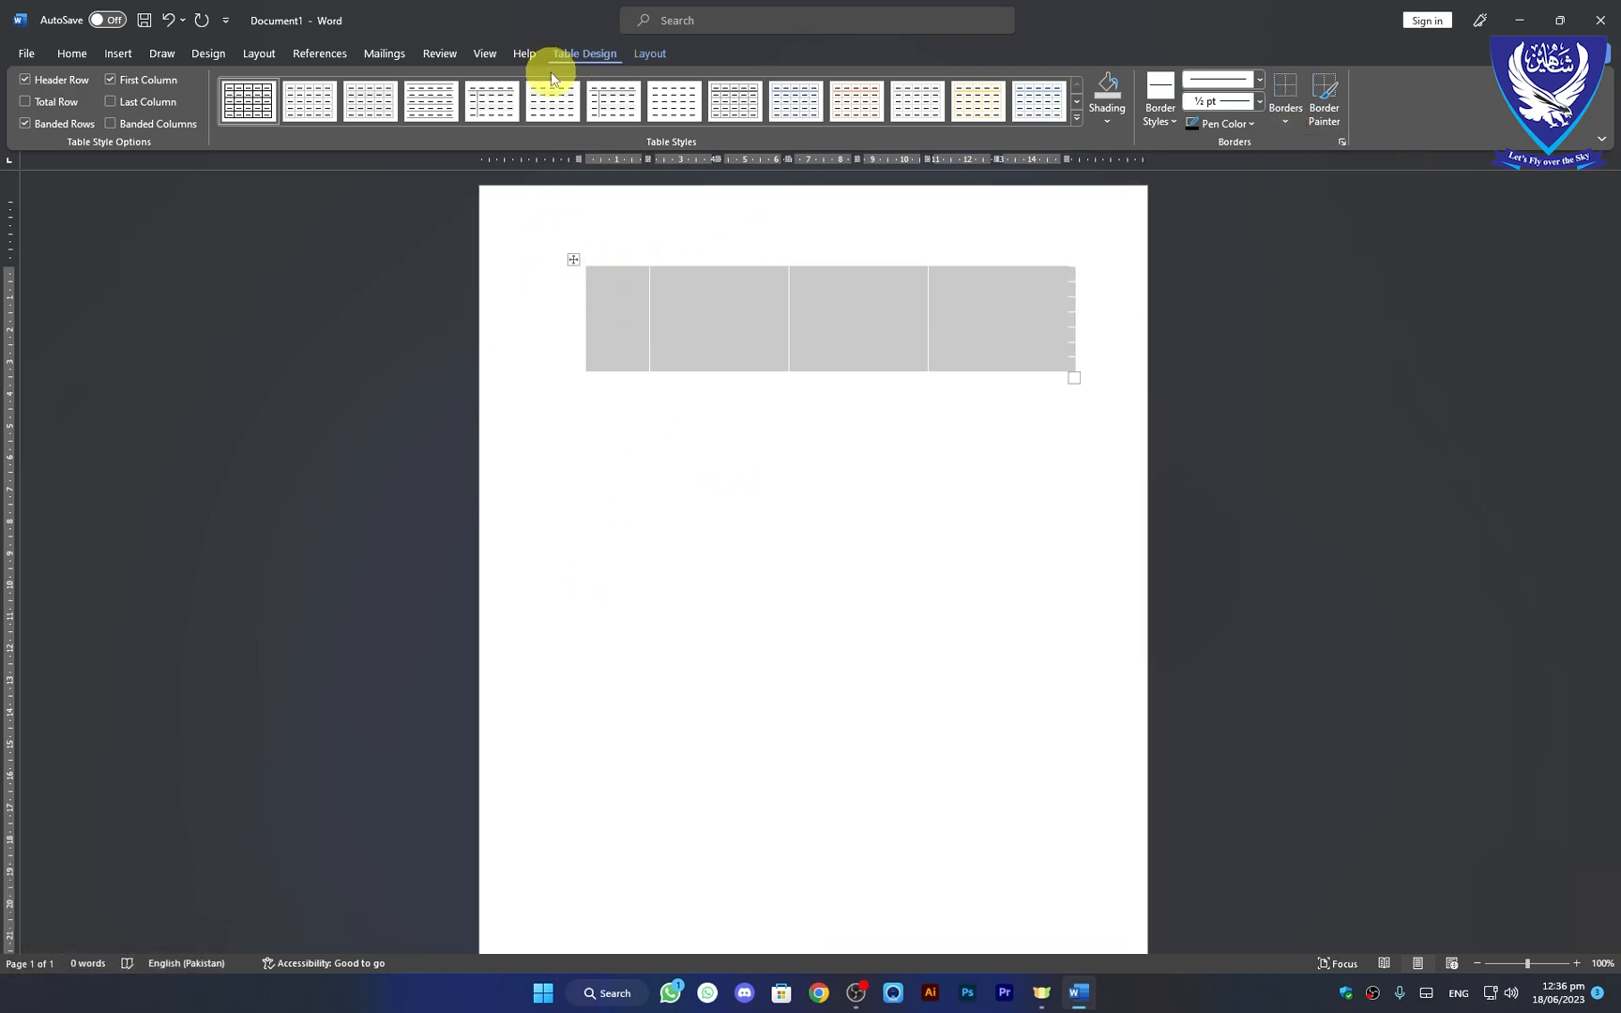
# Step: Turn on View Gridlines for the borderless table, and check the page in the print preview
pyautogui.click(673, 59)
pyautogui.click(77, 89)
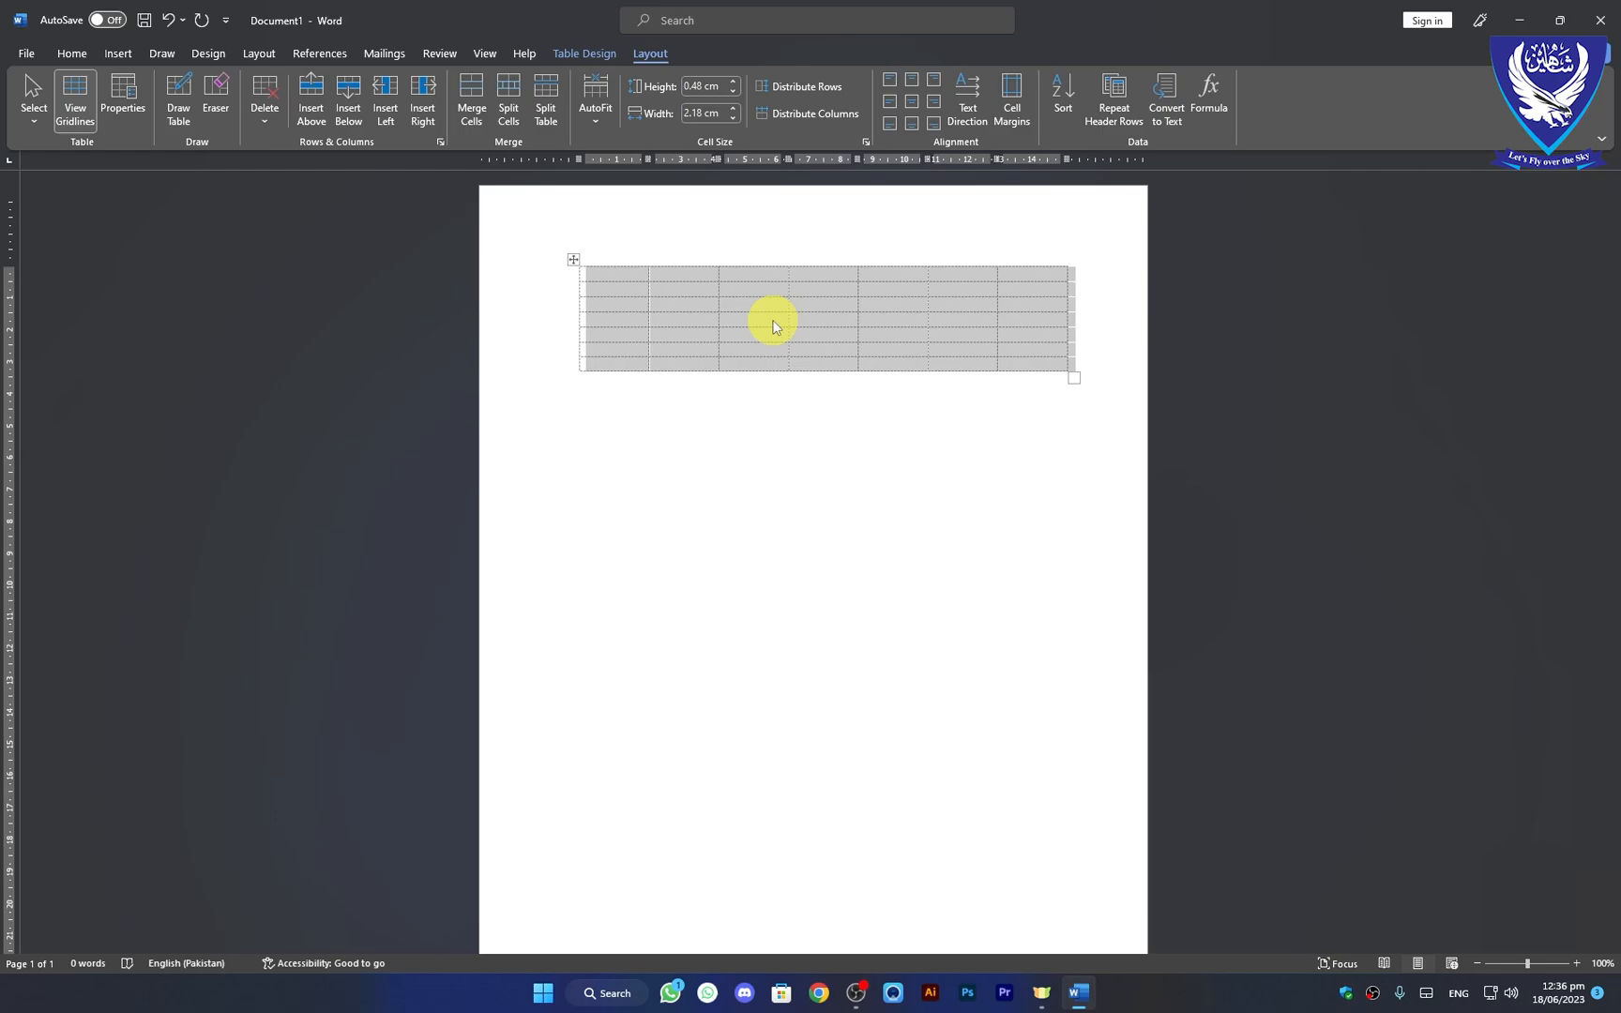
pyautogui.press('ctrl')
pyautogui.hotkey('ctrl', 'p')
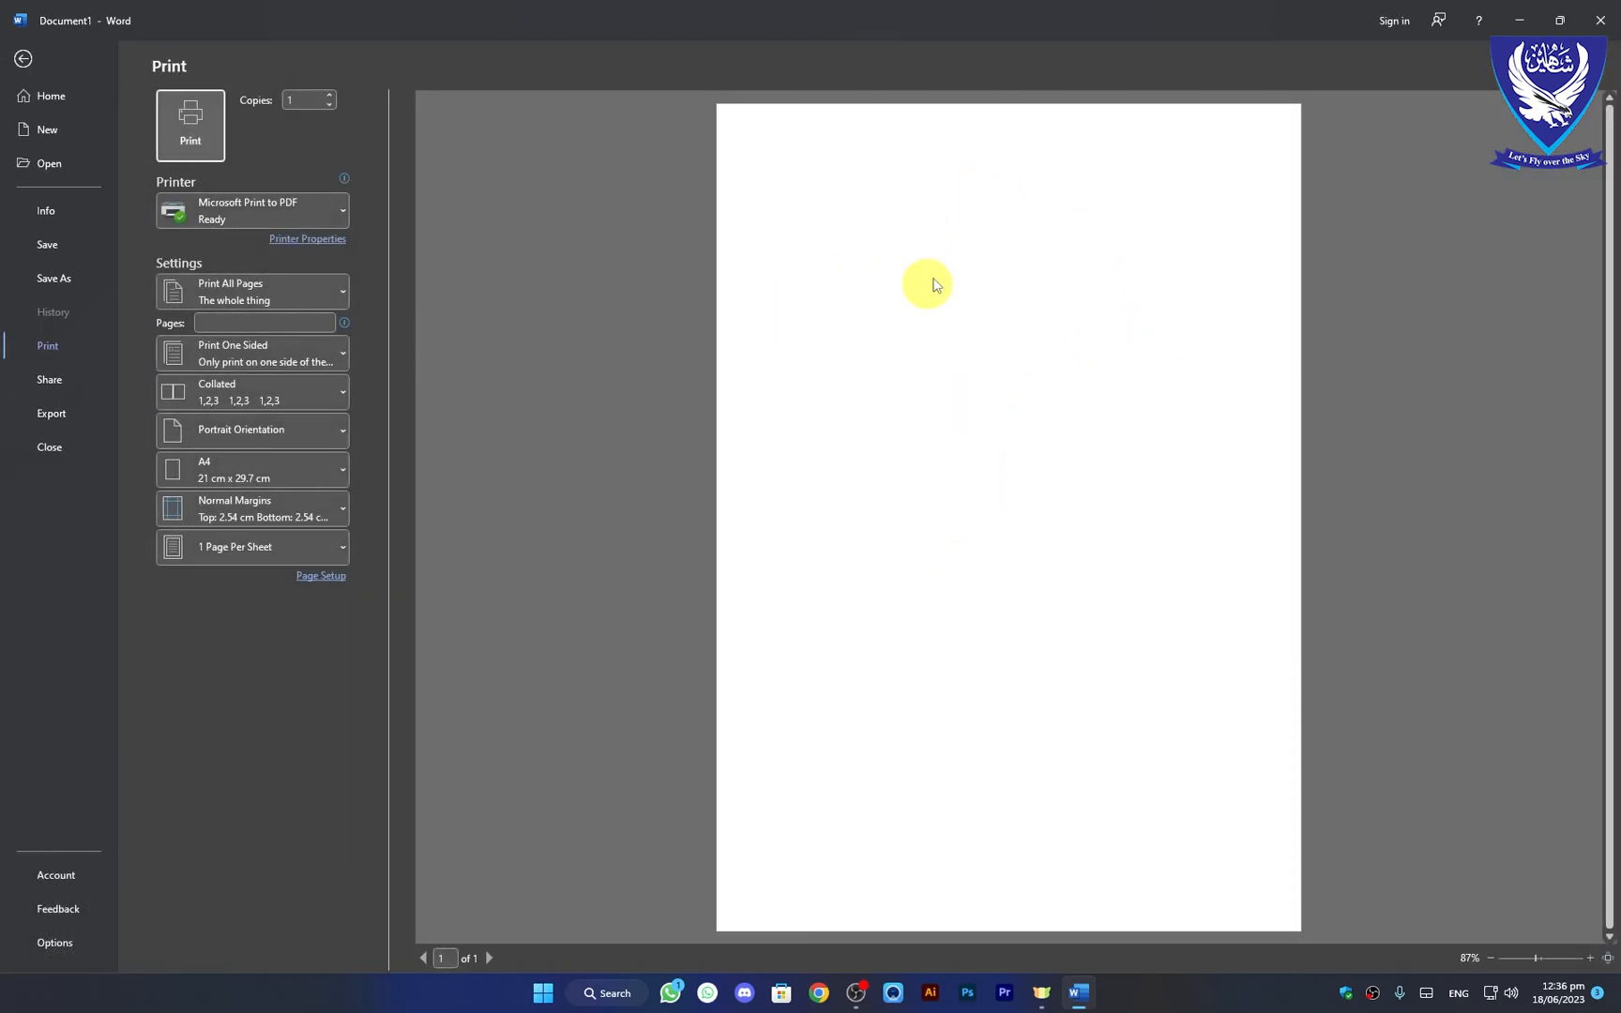
pyautogui.click(24, 59)
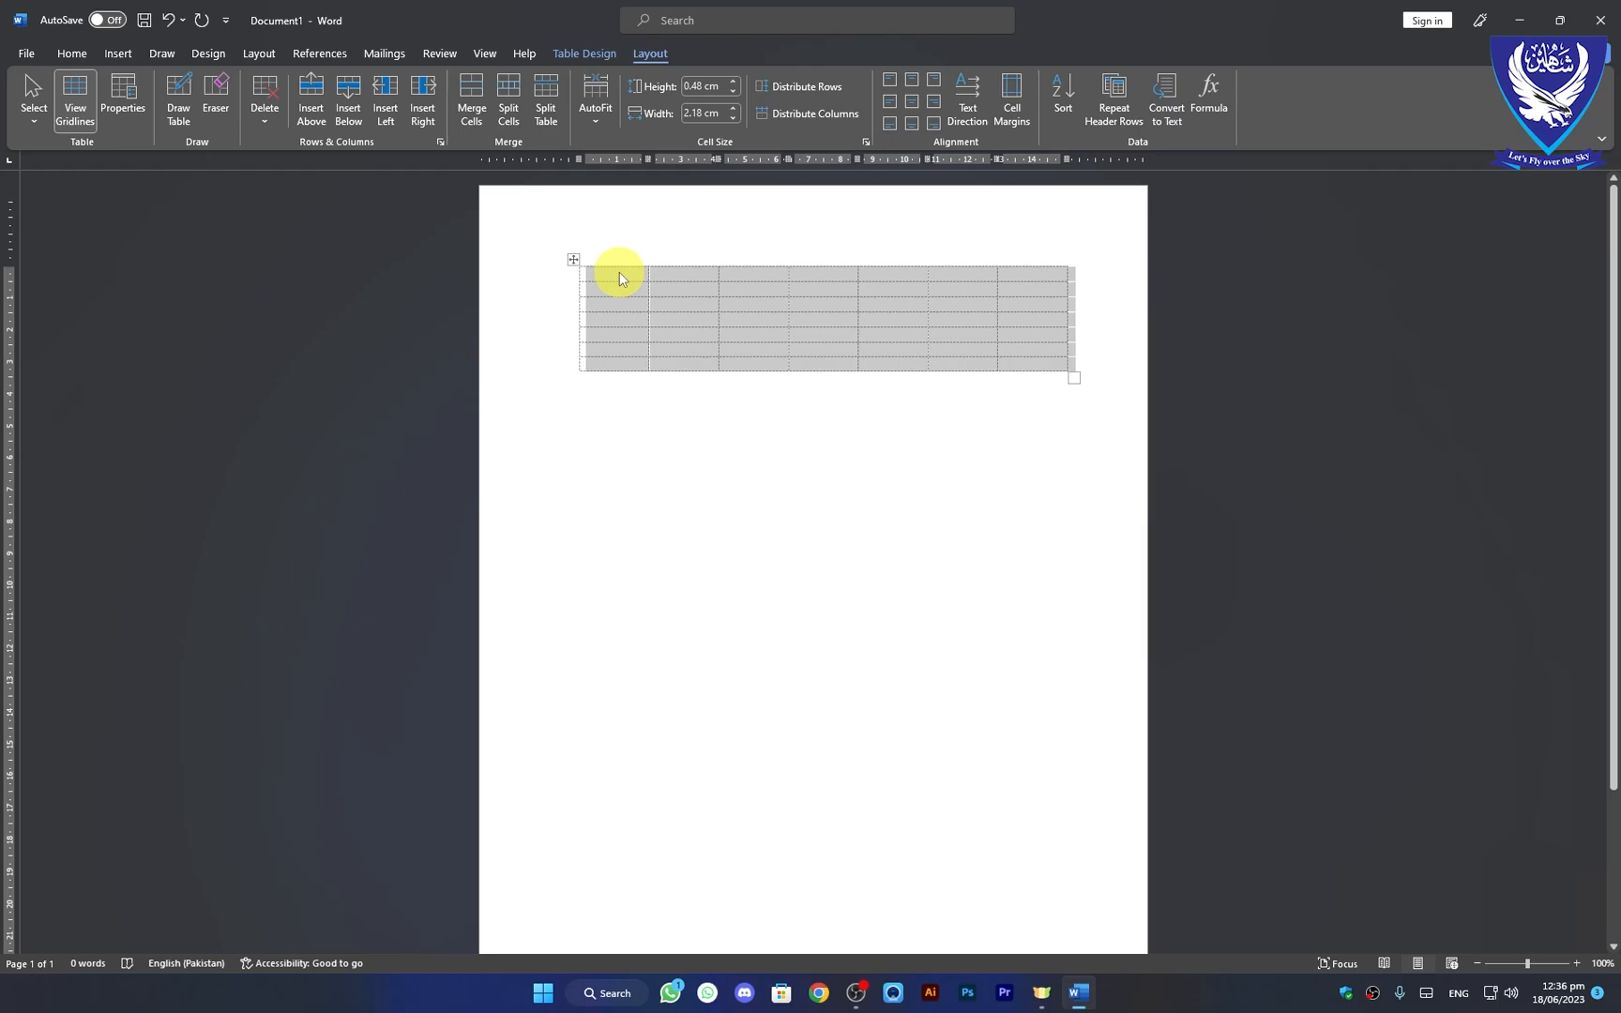
# Step: Apply No Border to the whole table again, and return to the table's layout tools
pyautogui.click(593, 52)
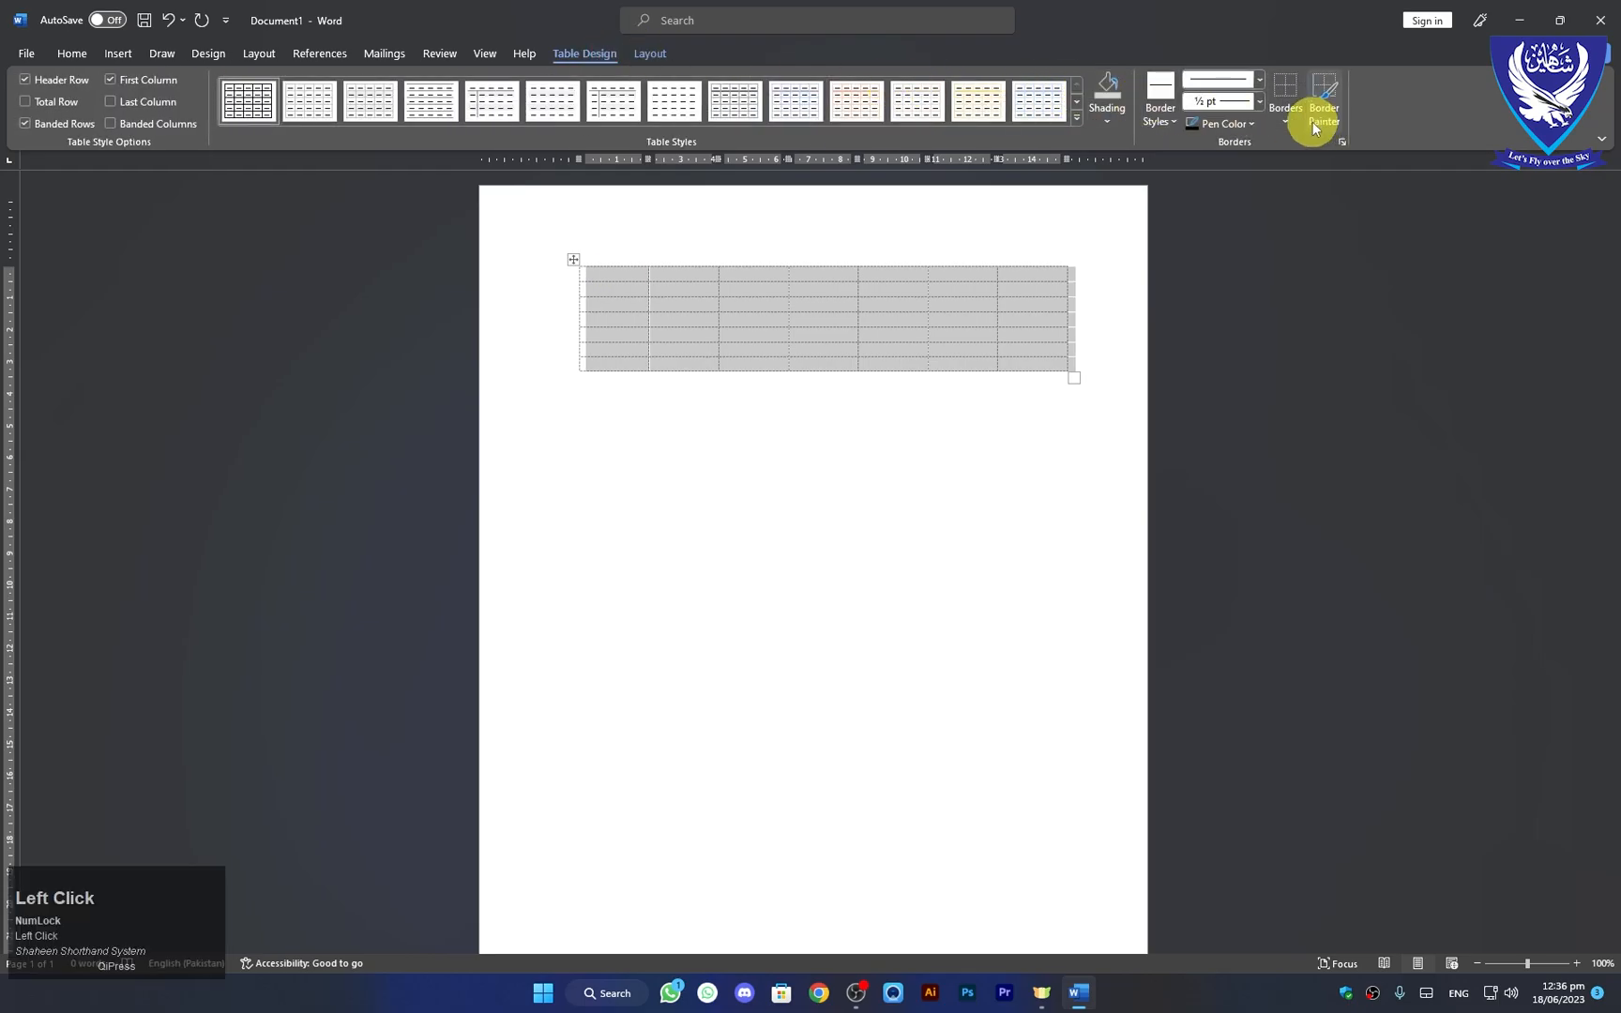
pyautogui.click(1299, 122)
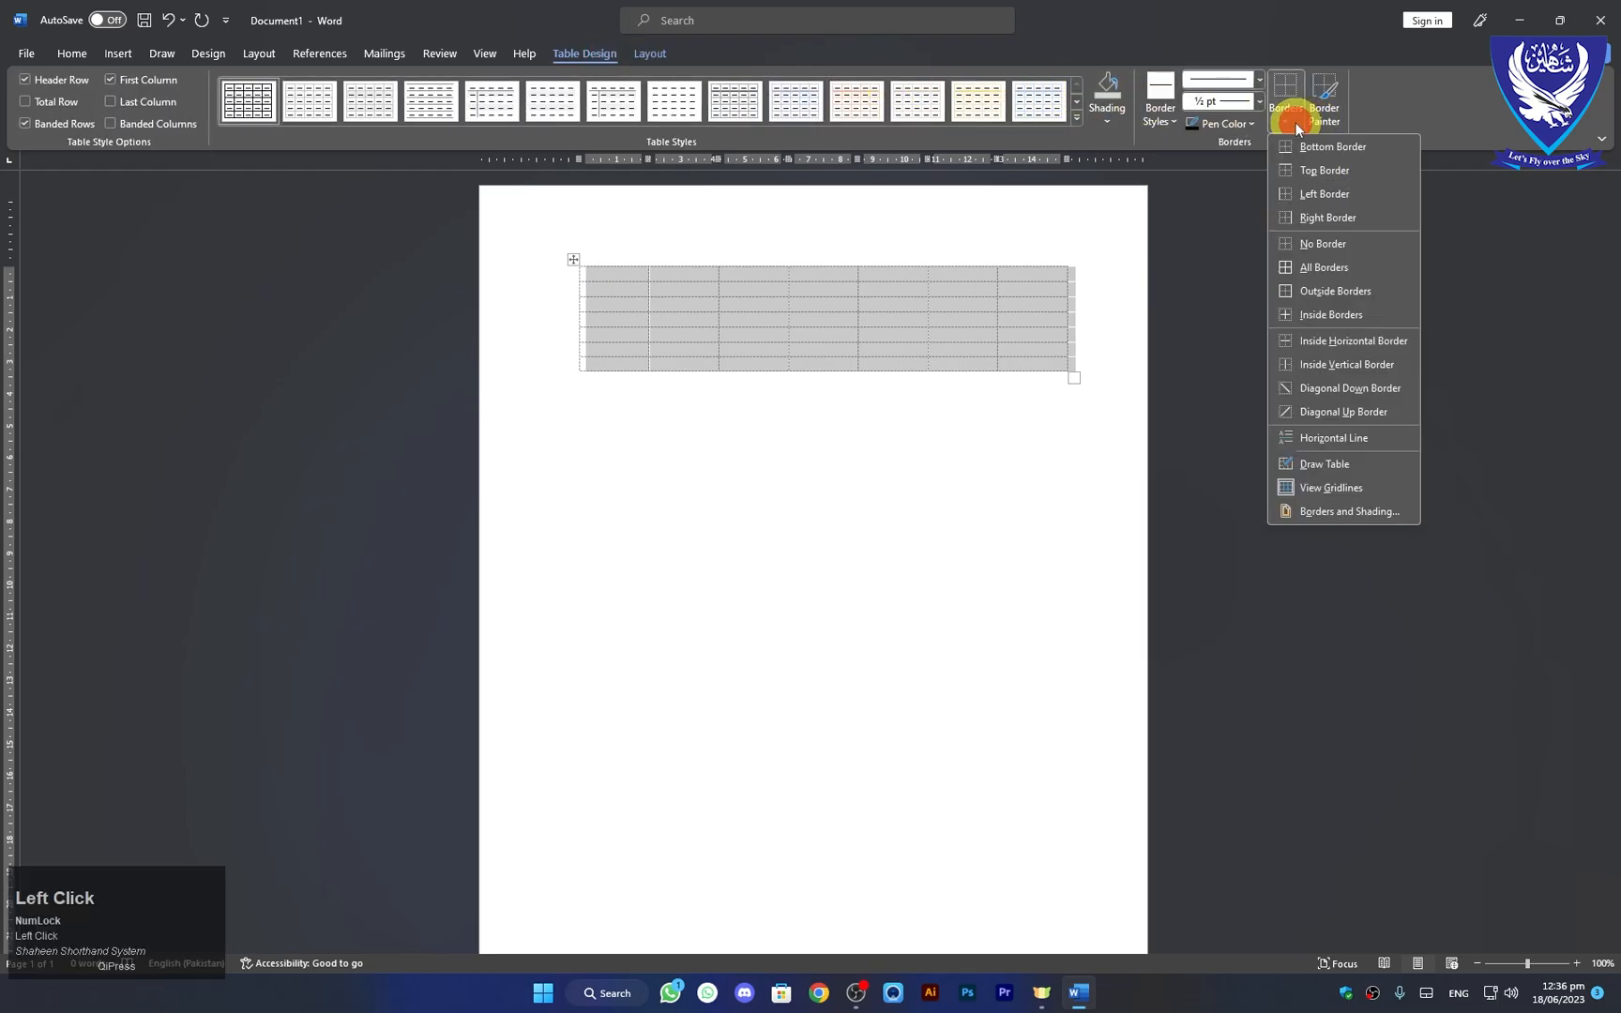
pyautogui.click(1293, 245)
pyautogui.click(644, 53)
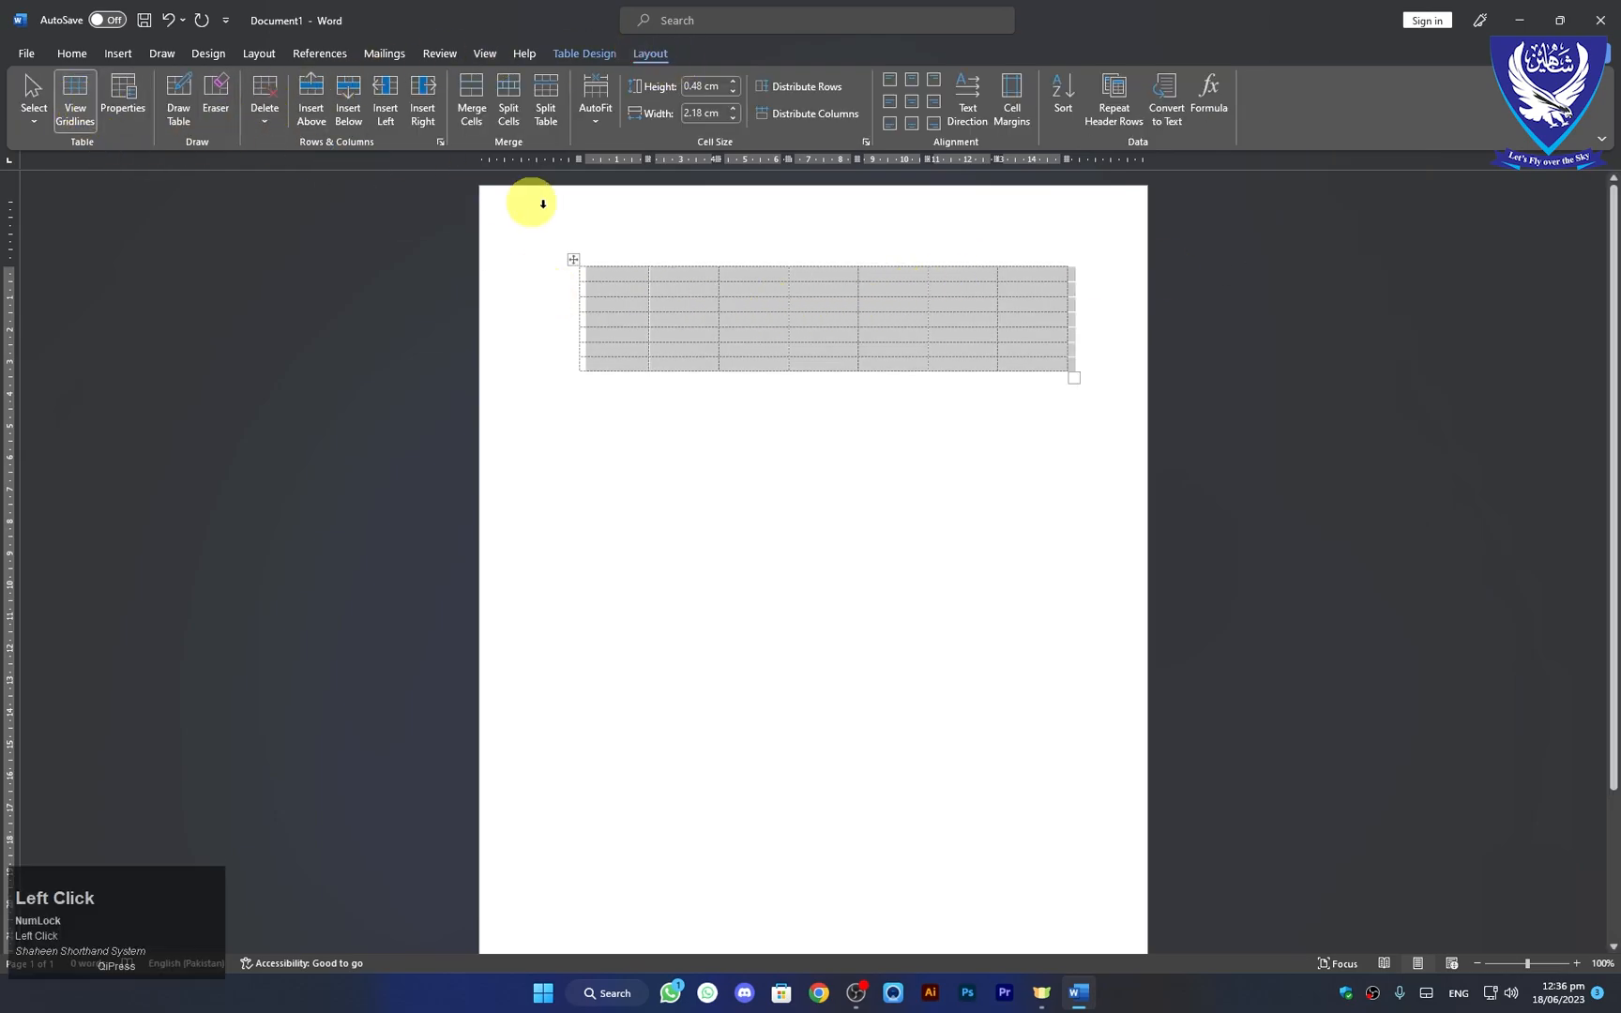
# Step: Enter SHAHEEN, SHORTHAND, IT and SYSTEM in the first four cells of the table's top row
pyautogui.click(605, 273)
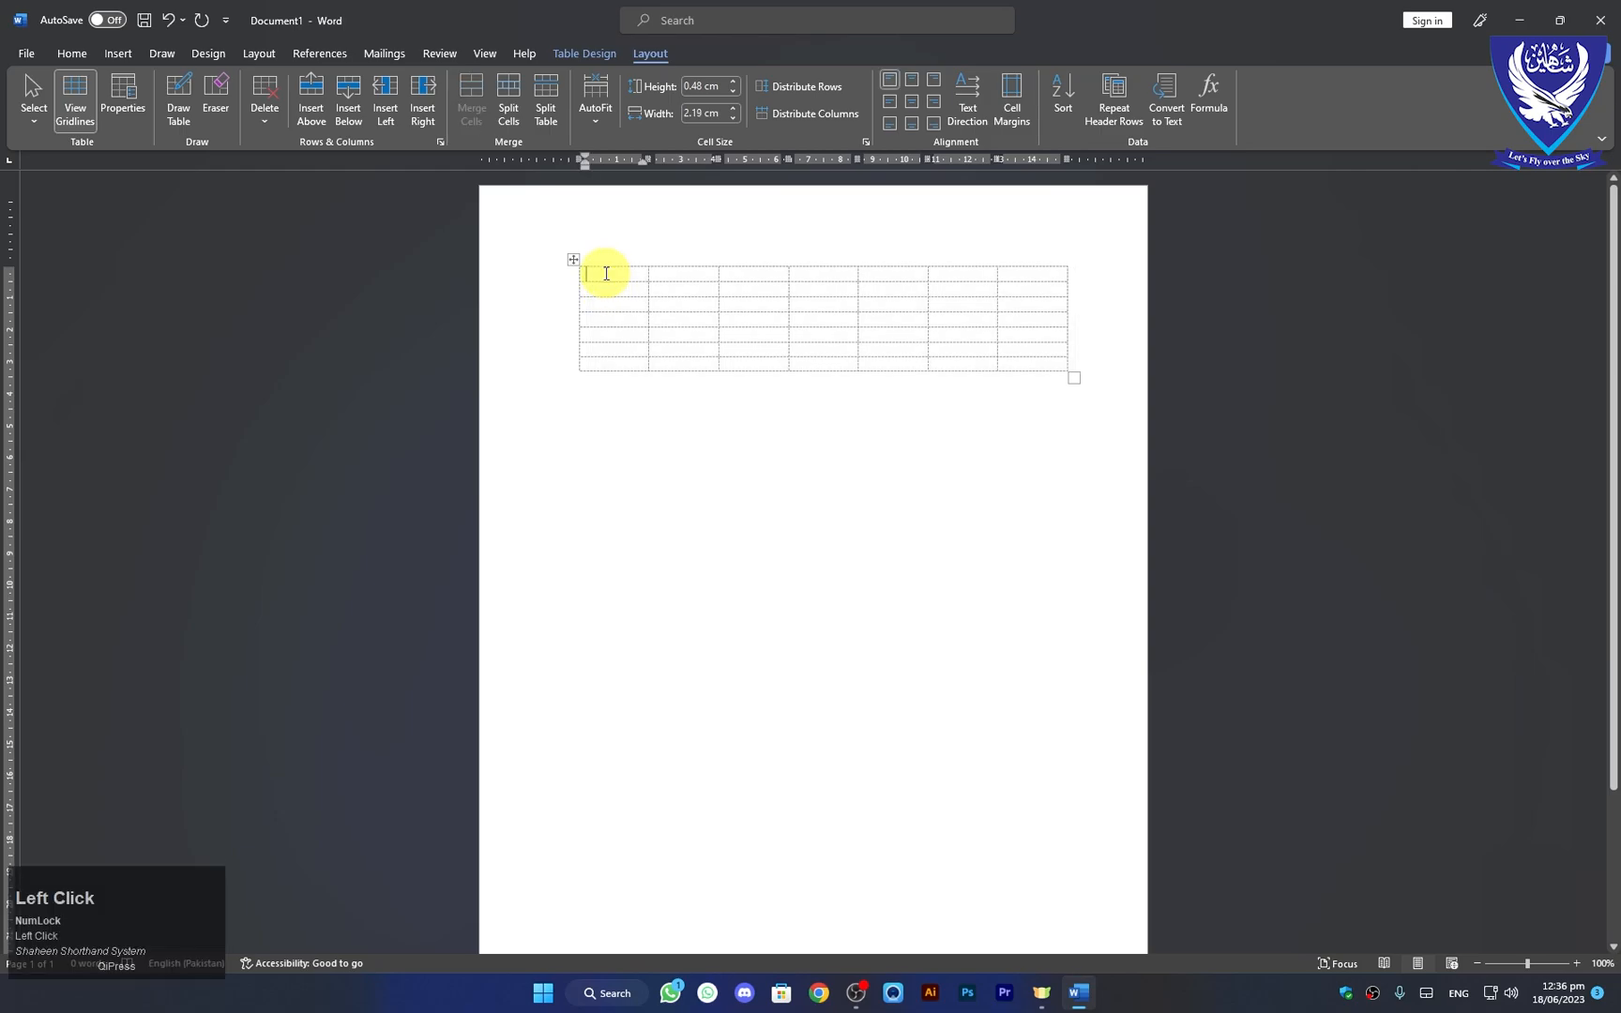
pyautogui.write('SHAH')
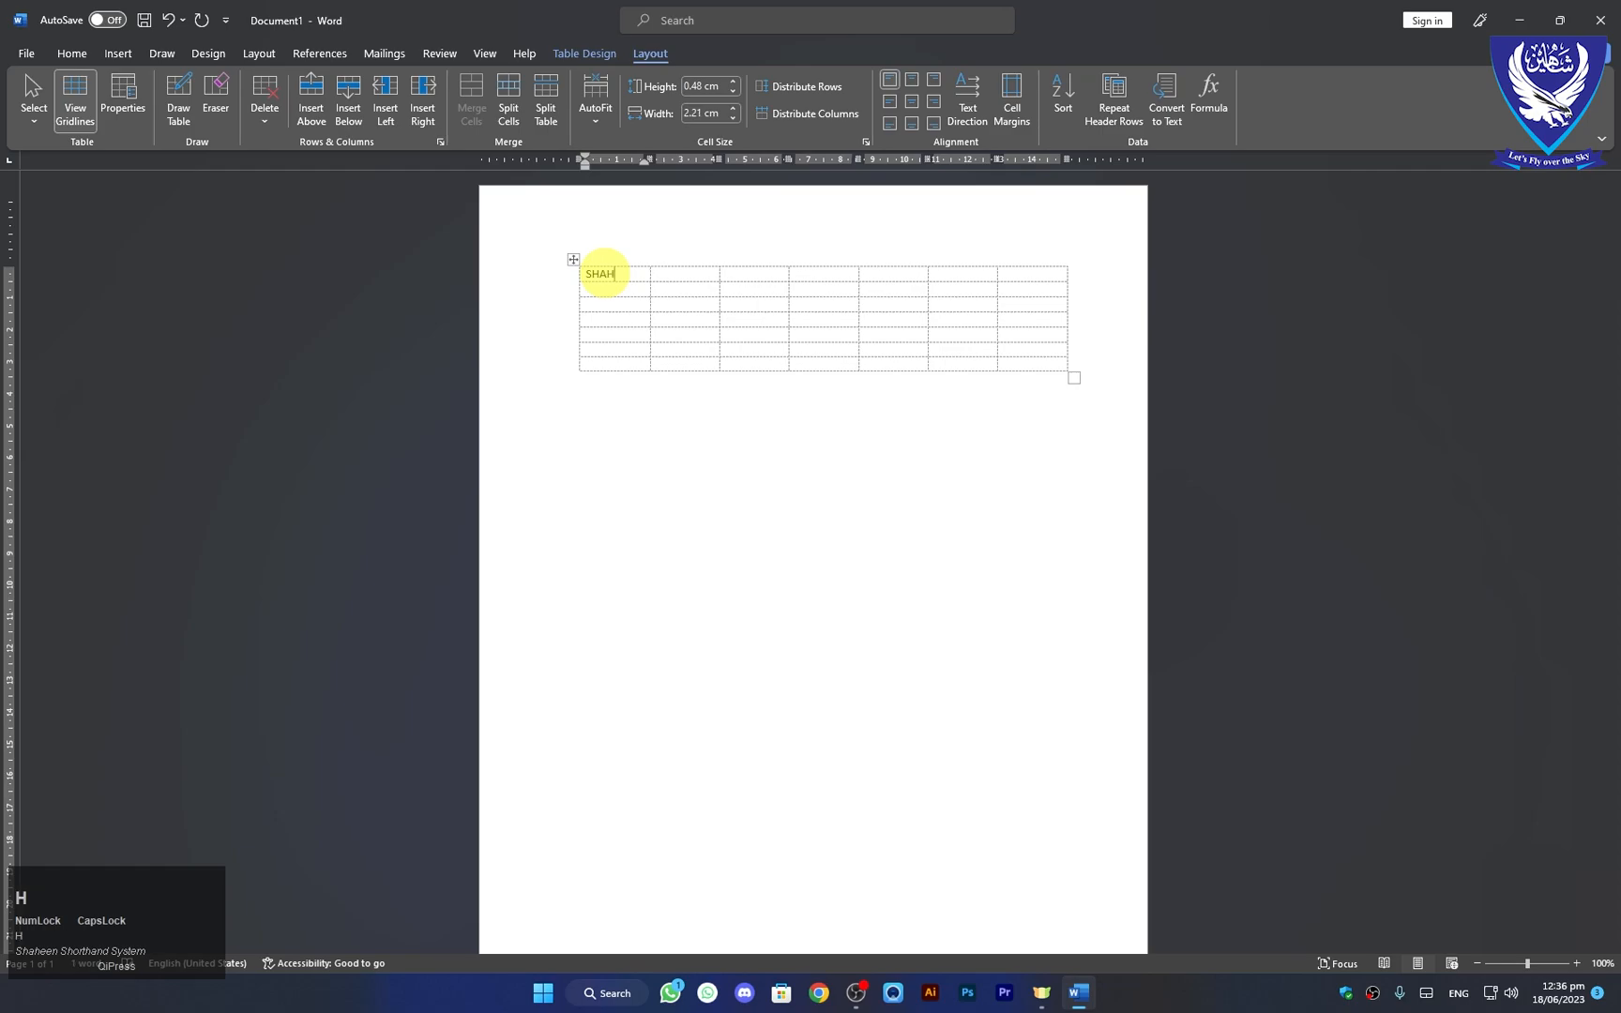
pyautogui.write('EEN SHORTHAND')
pyautogui.press('Tab')
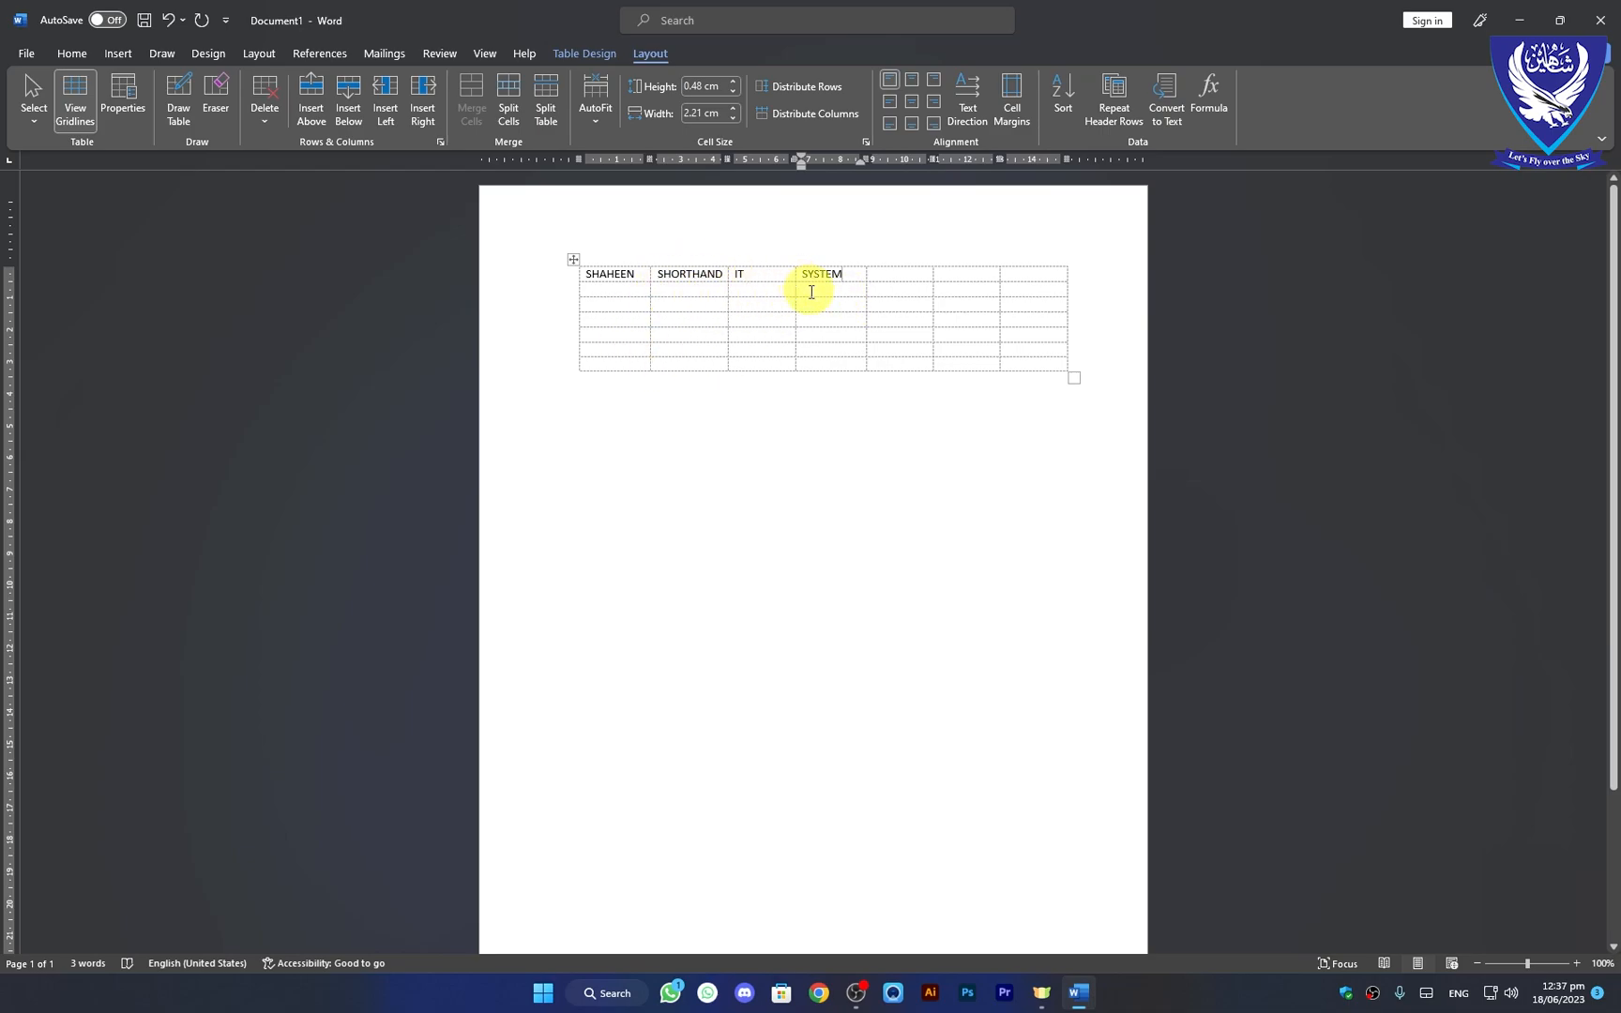
# Step: Check in the print preview how the filled table without borders prints, and return to the document
pyautogui.press('ctrl')
pyautogui.hotkey('ctrl', 'p')
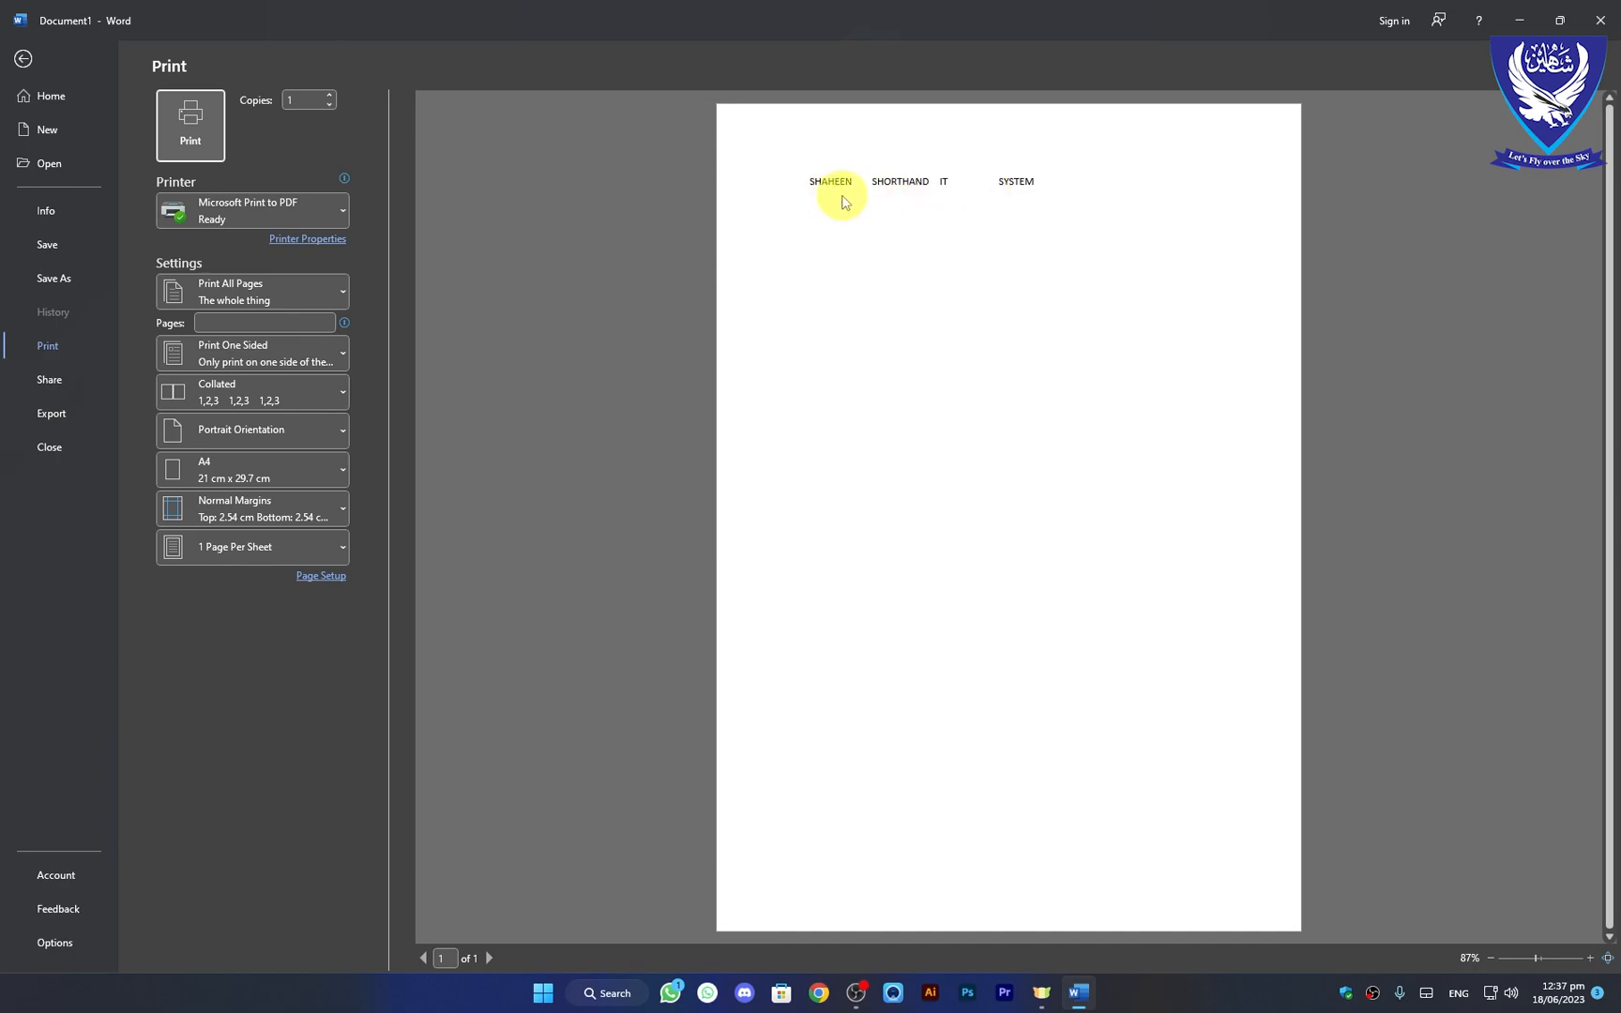
pyautogui.click(23, 59)
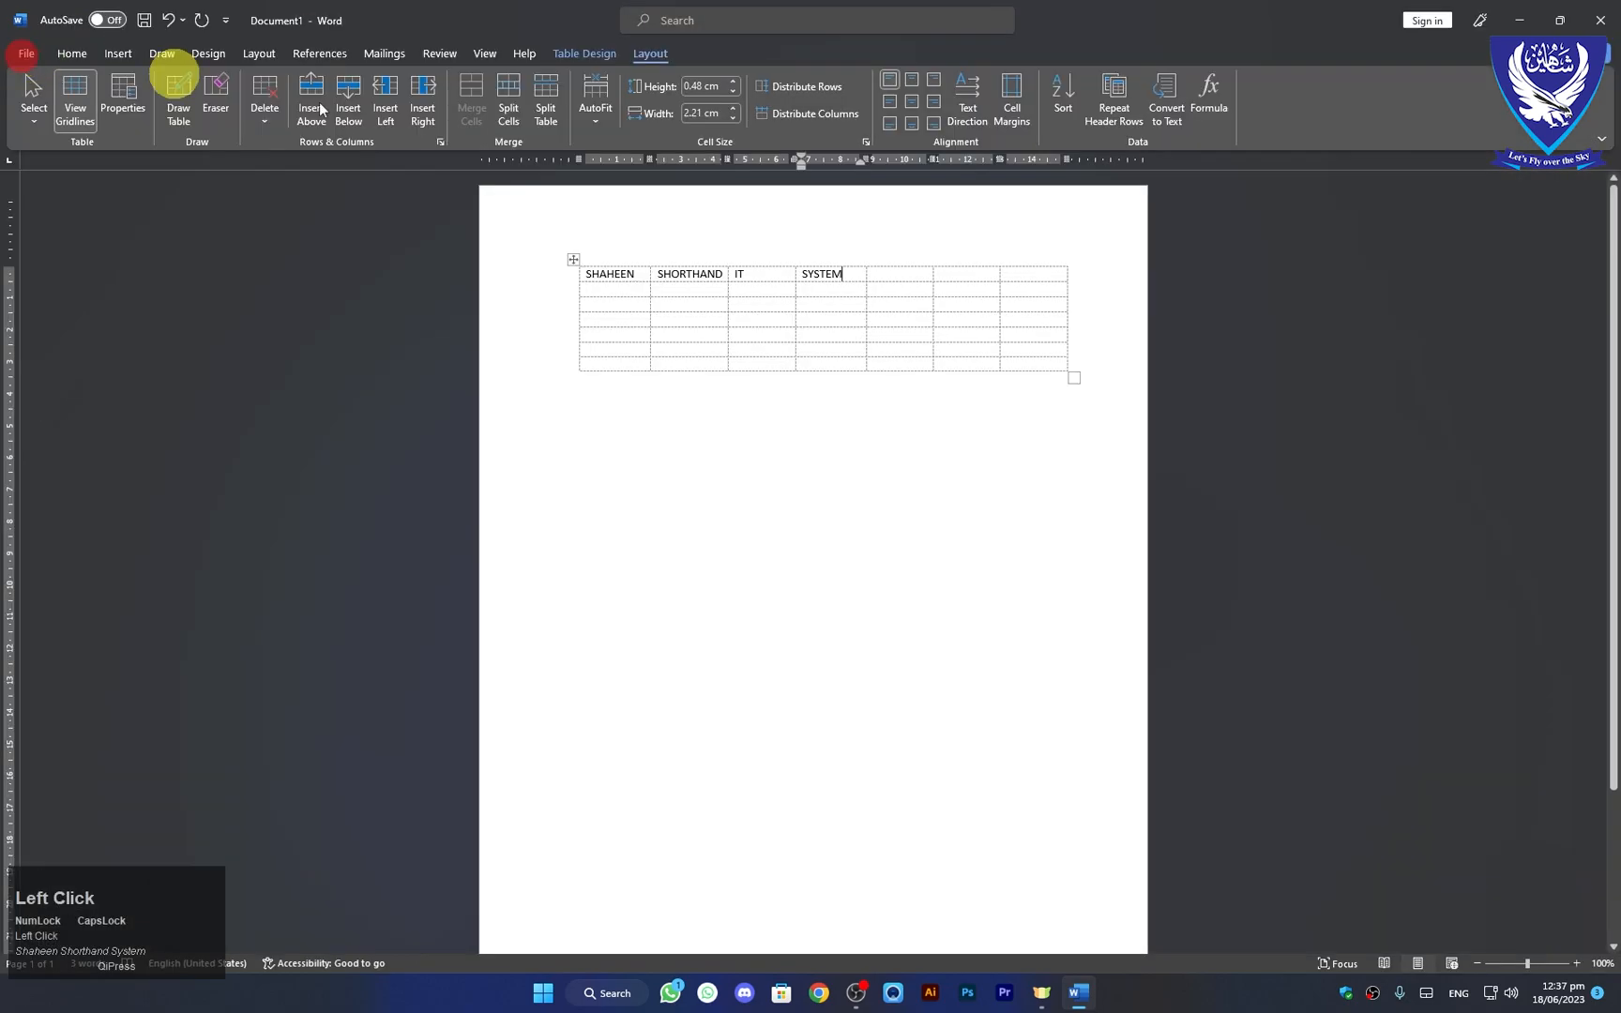
# Step: Apply All Borders to the whole table
pyautogui.click(574, 262)
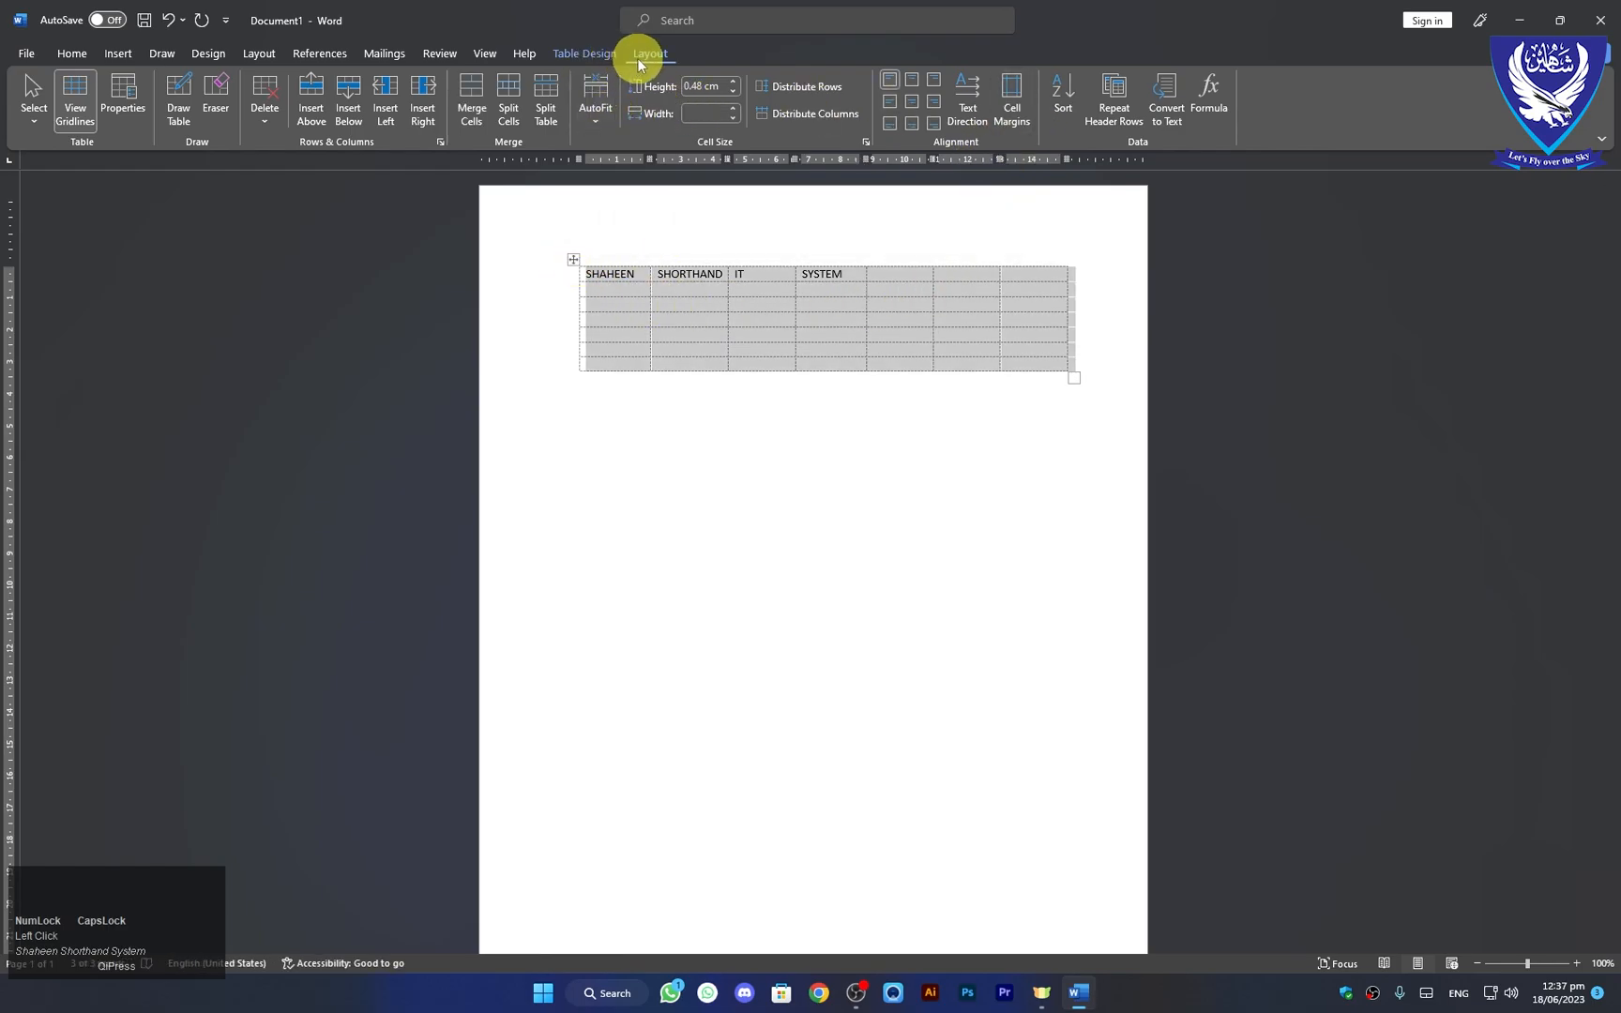
pyautogui.click(614, 55)
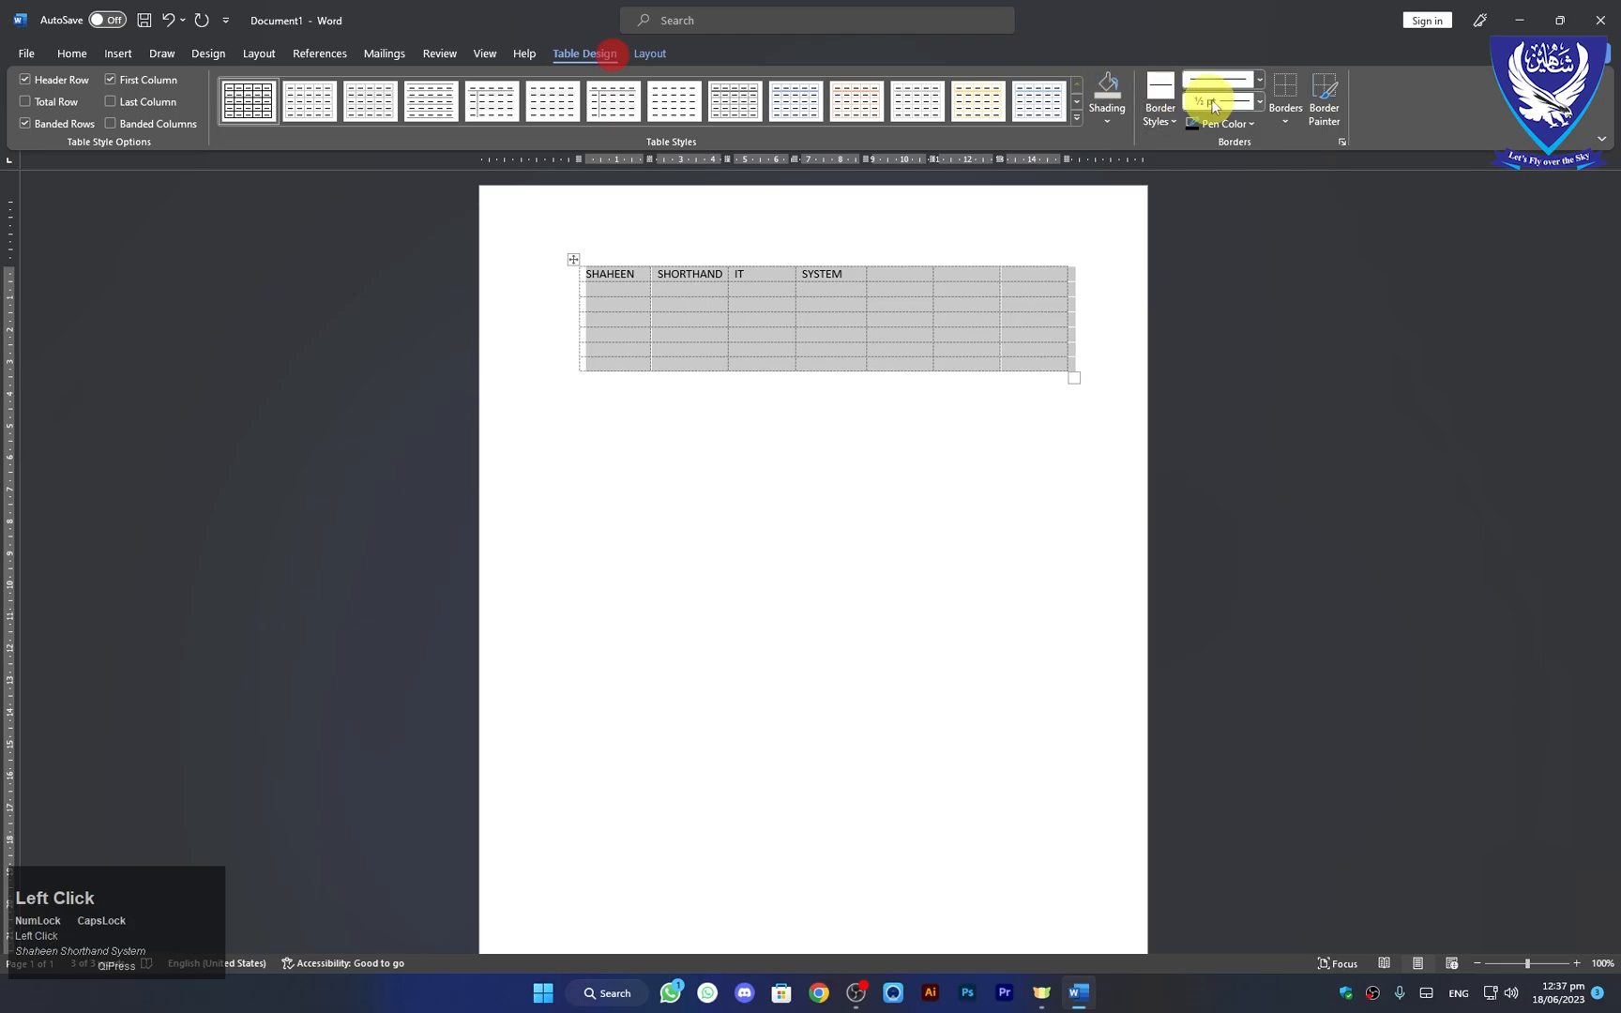
pyautogui.click(1281, 123)
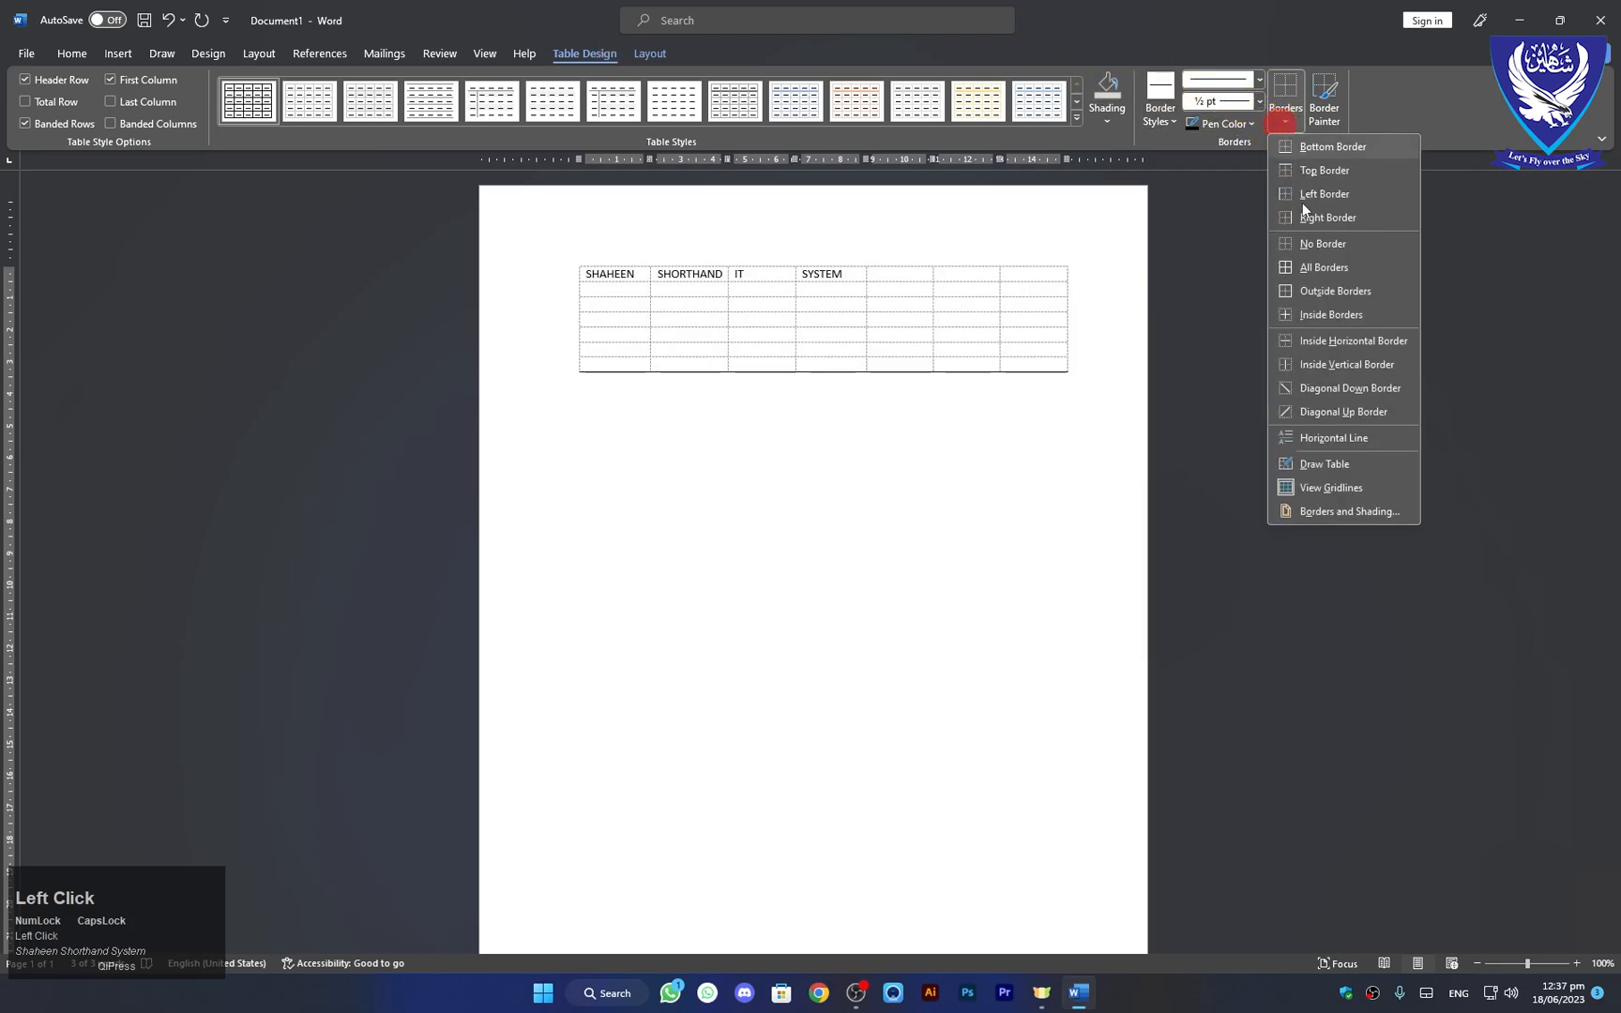
pyautogui.click(1287, 271)
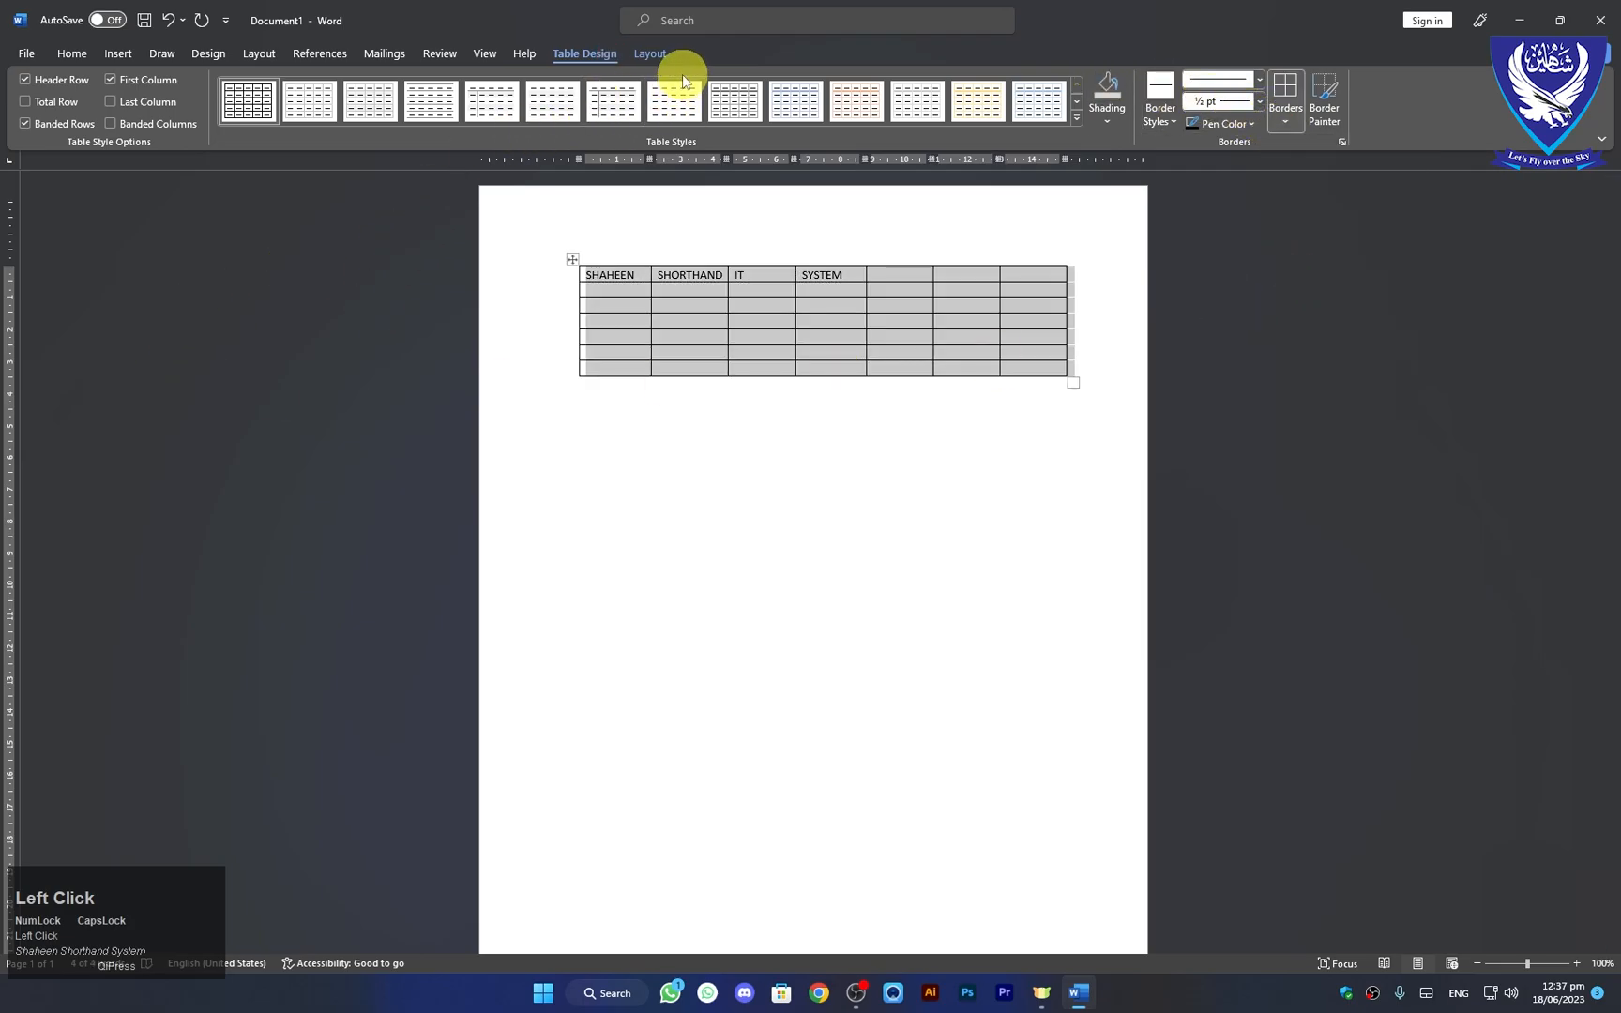
# Step: Turn off View Gridlines for the table and review the alignment options in its table properties
pyautogui.click(654, 56)
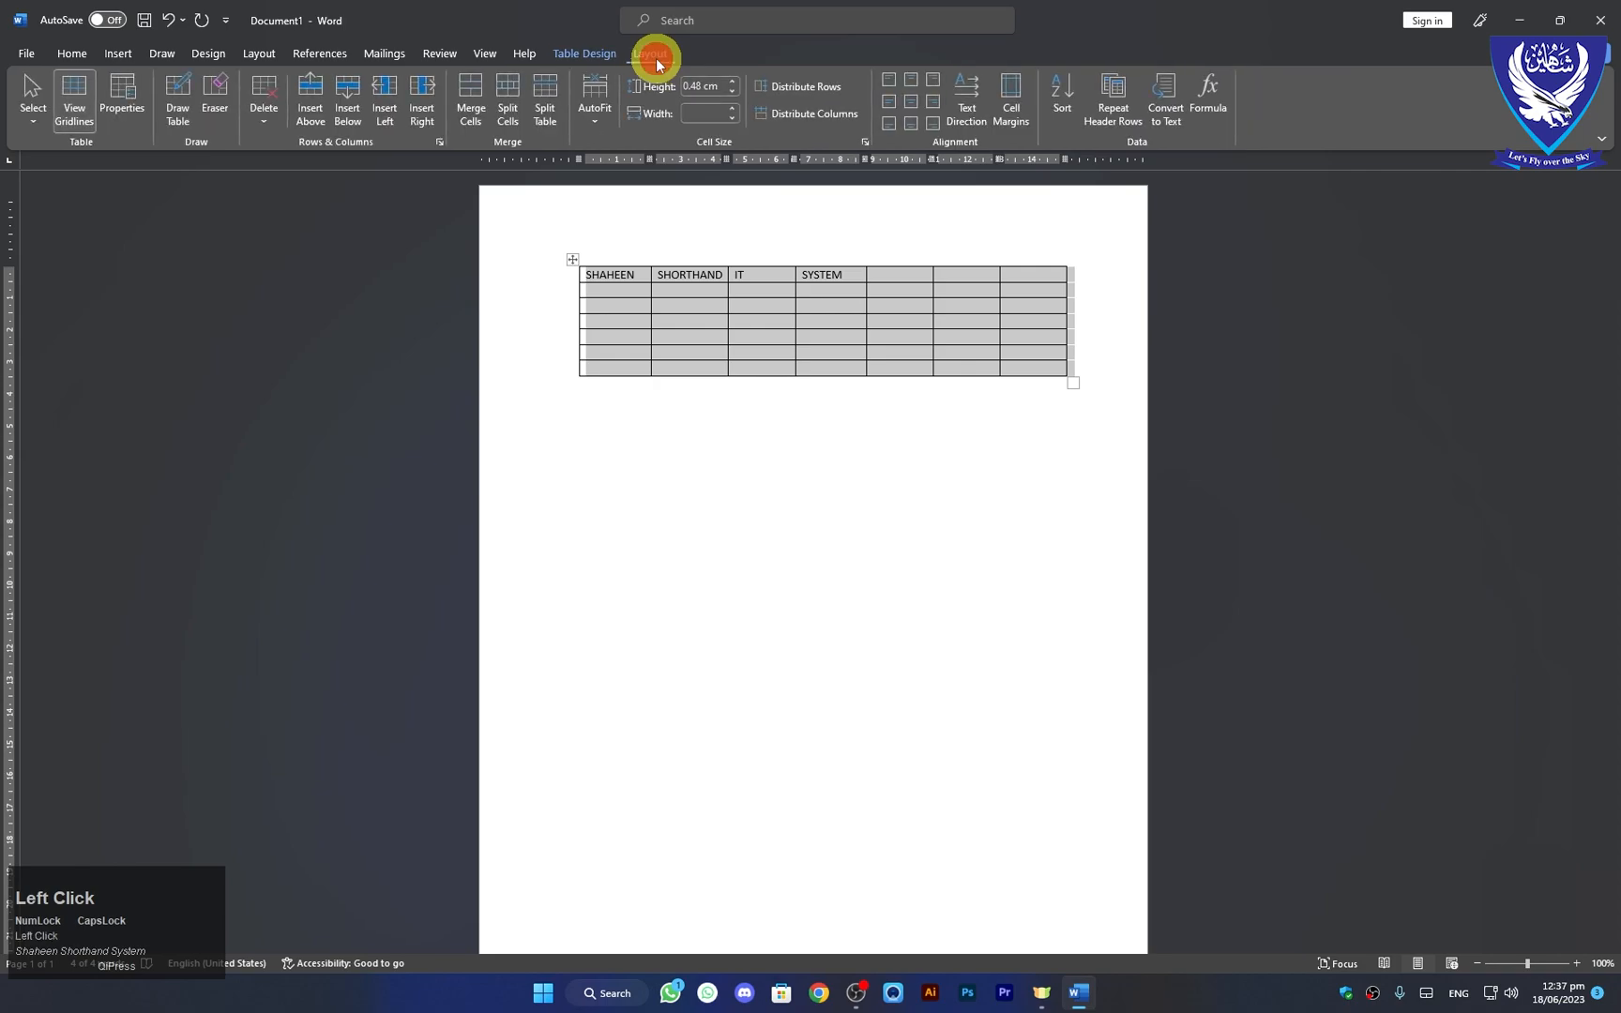
pyautogui.click(76, 100)
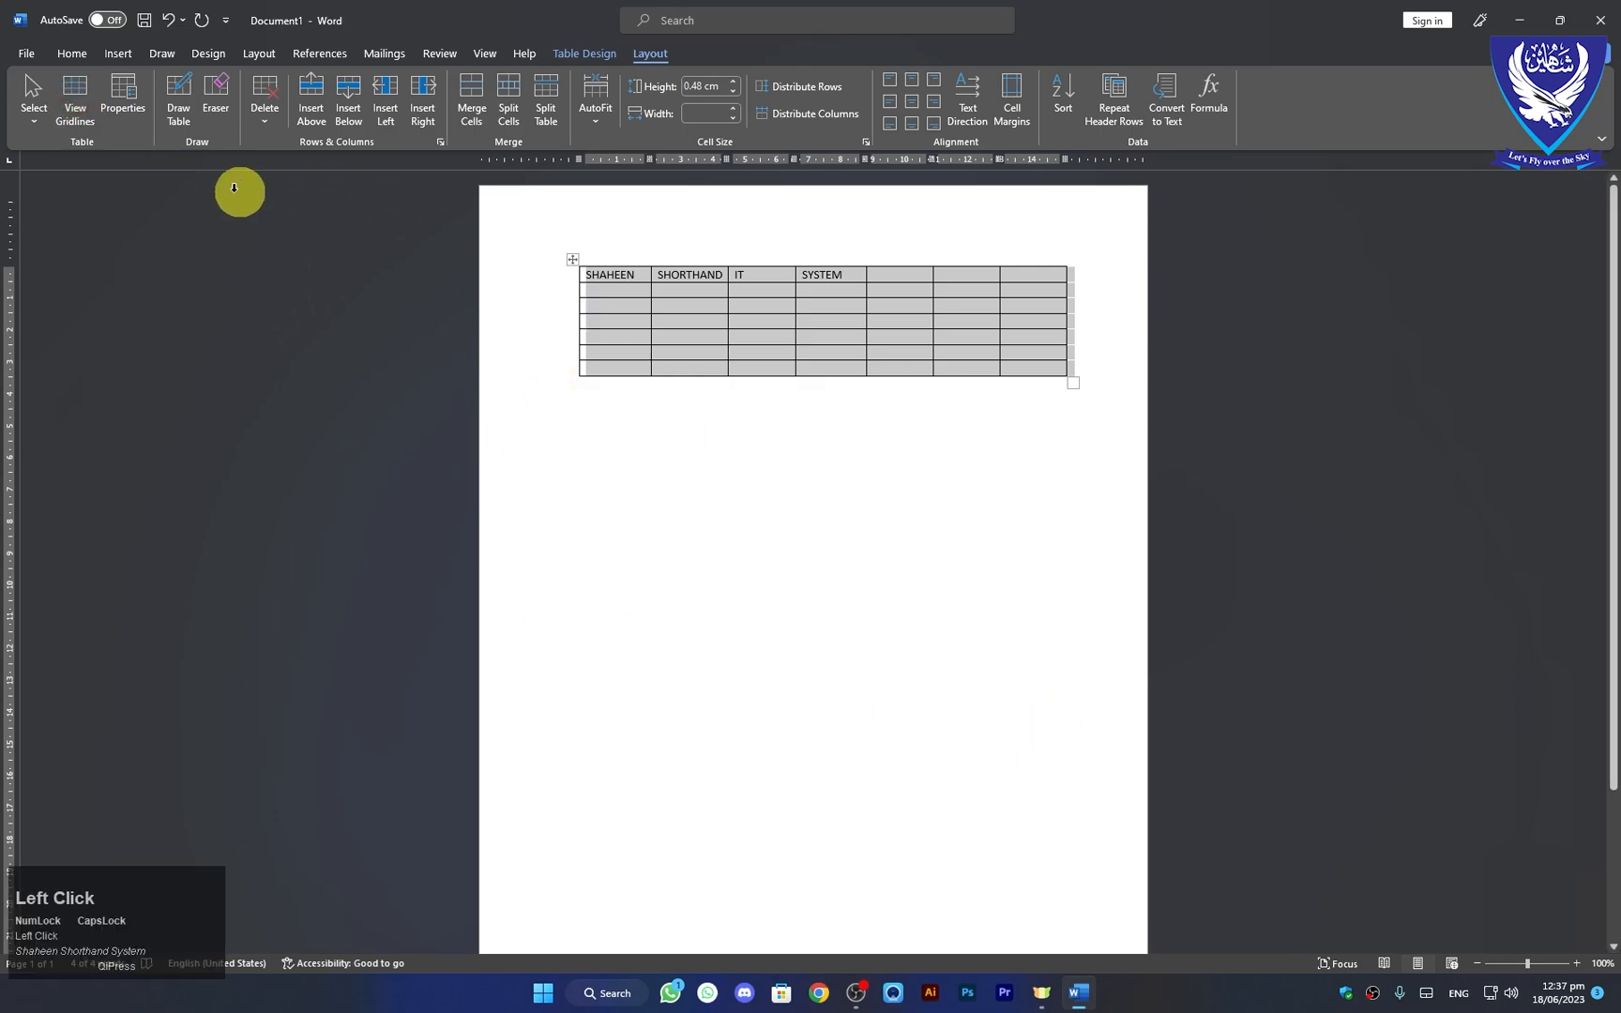
pyautogui.click(120, 102)
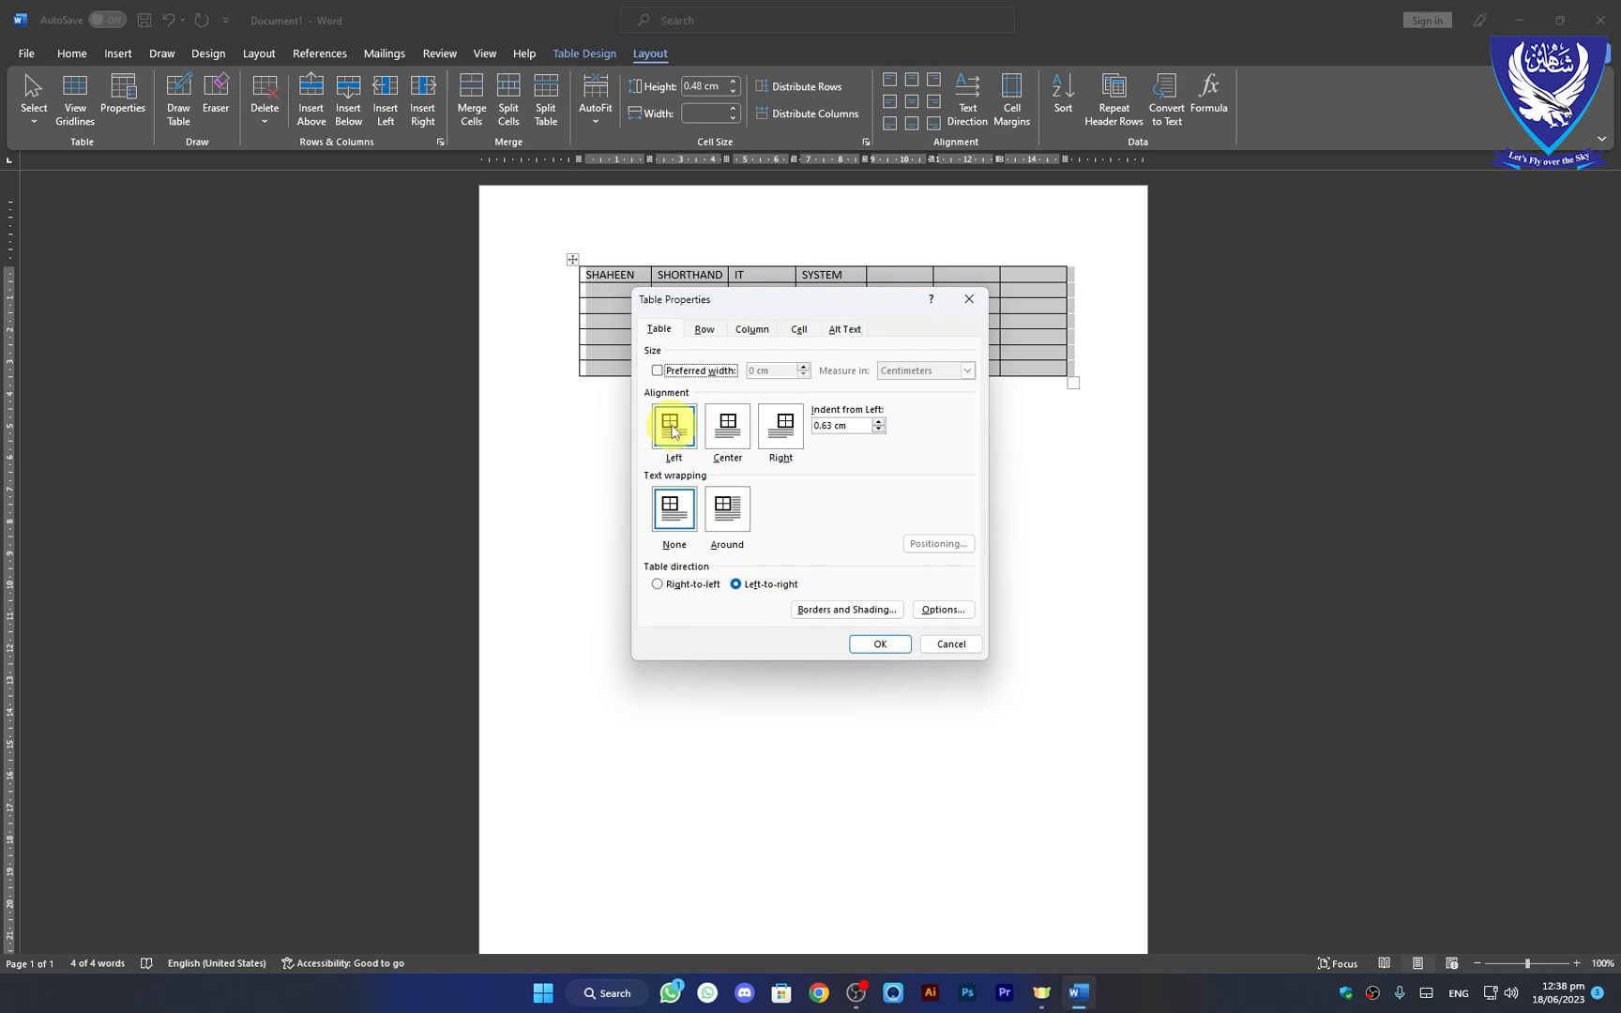
pyautogui.click(943, 642)
# Step: Shrink the table to roughly three quarters of its width and set its alignment to Center
pyautogui.moveTo(1069, 378); pyautogui.dragTo(879, 362)
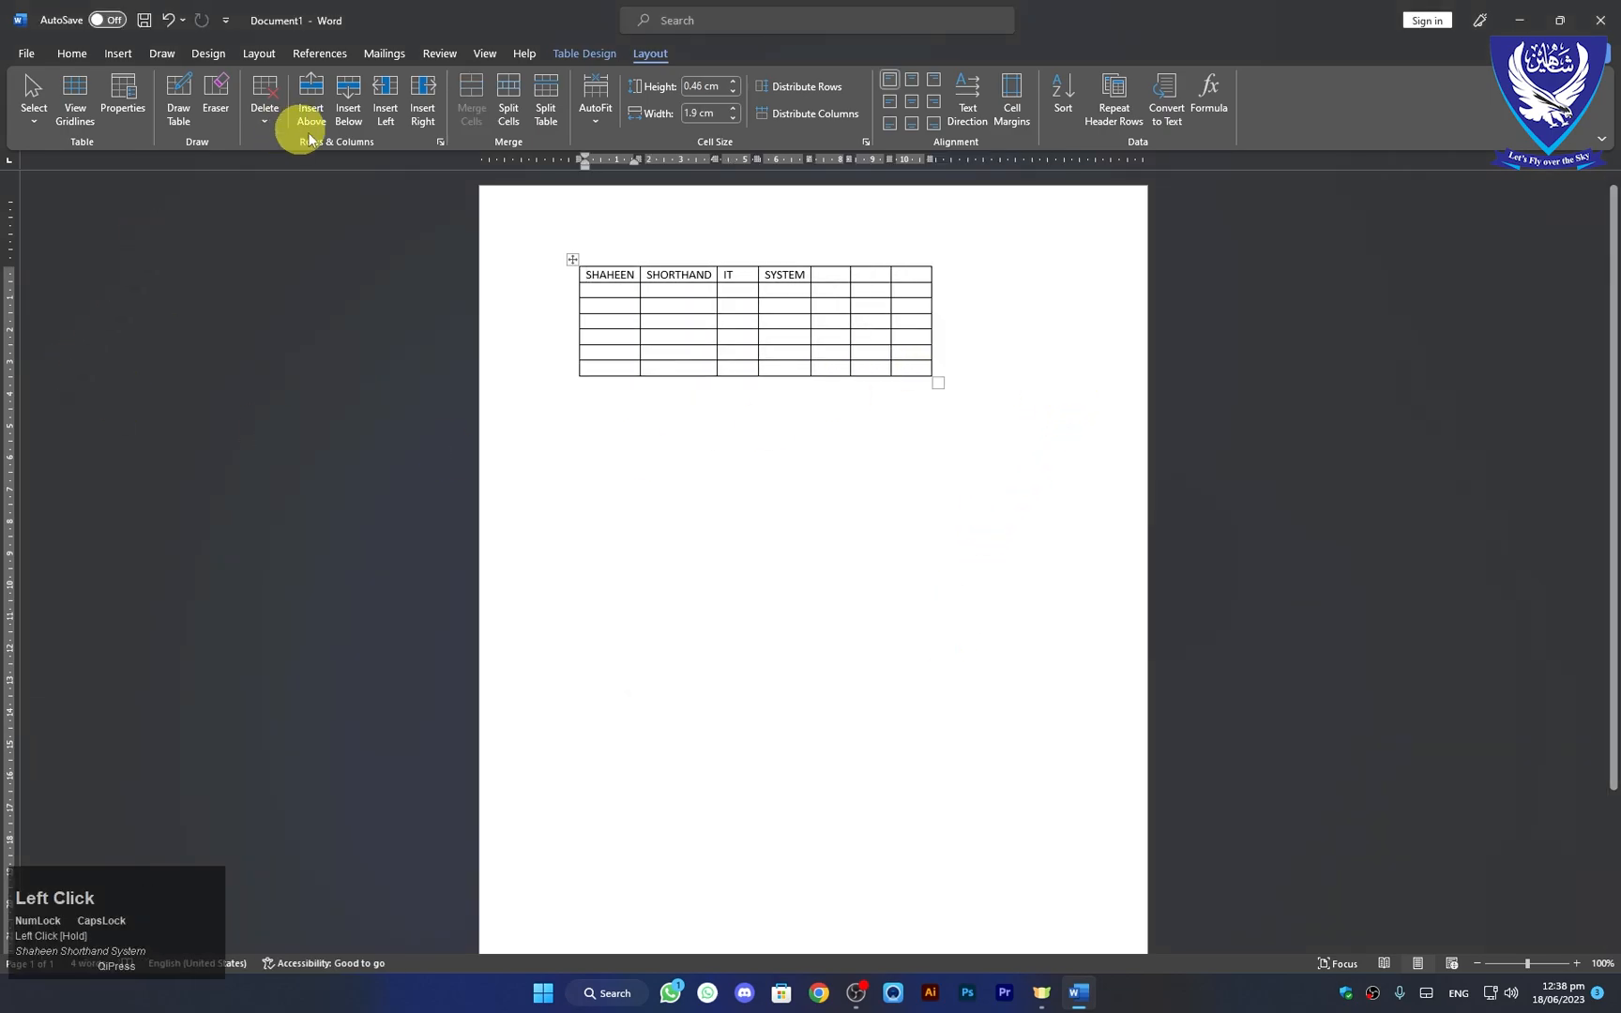
pyautogui.click(142, 104)
pyautogui.click(723, 424)
pyautogui.click(882, 644)
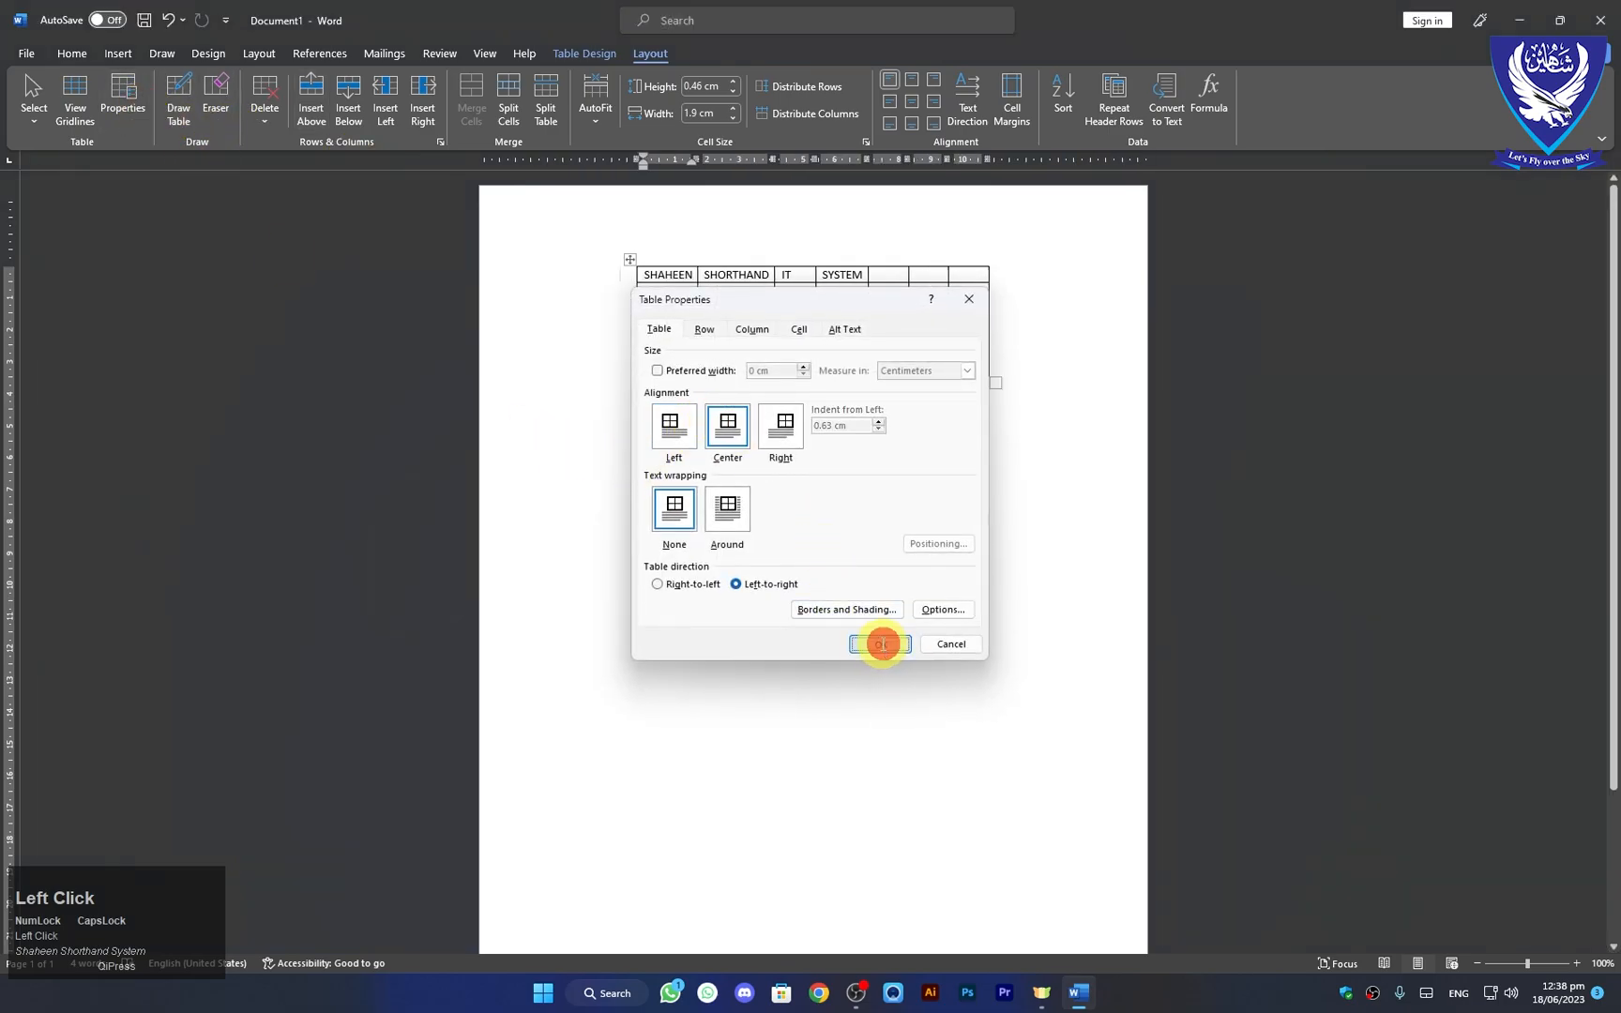
# Step: Change the table's alignment on the page to Right
pyautogui.click(128, 106)
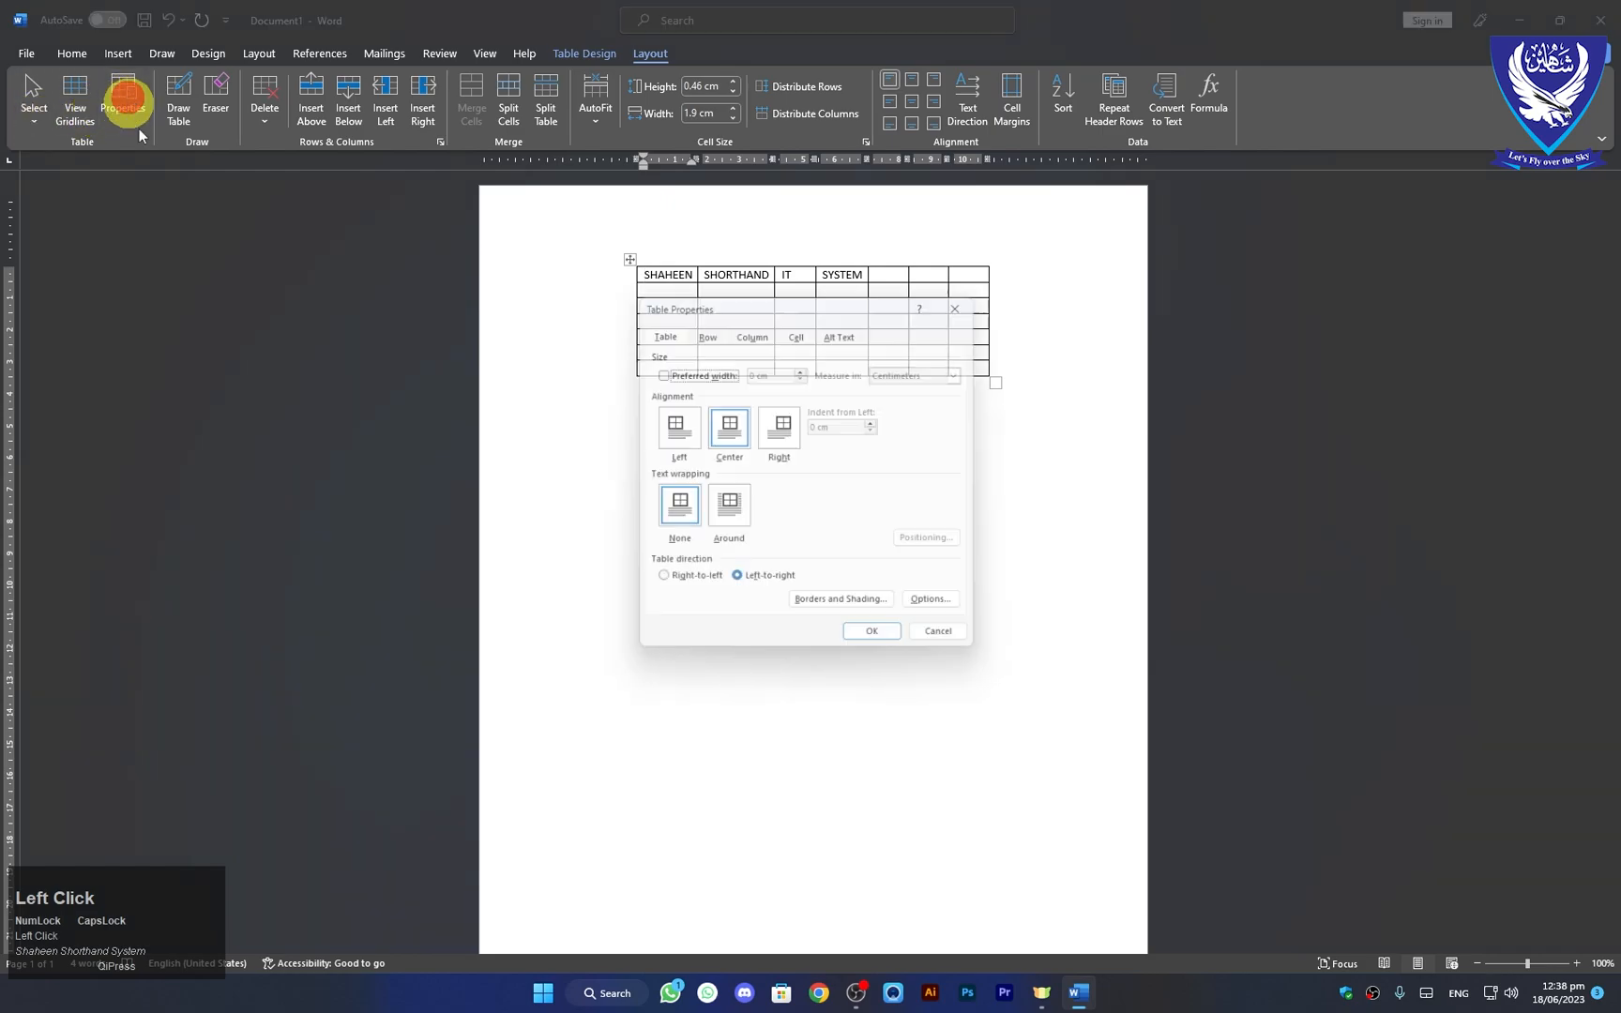
pyautogui.click(779, 430)
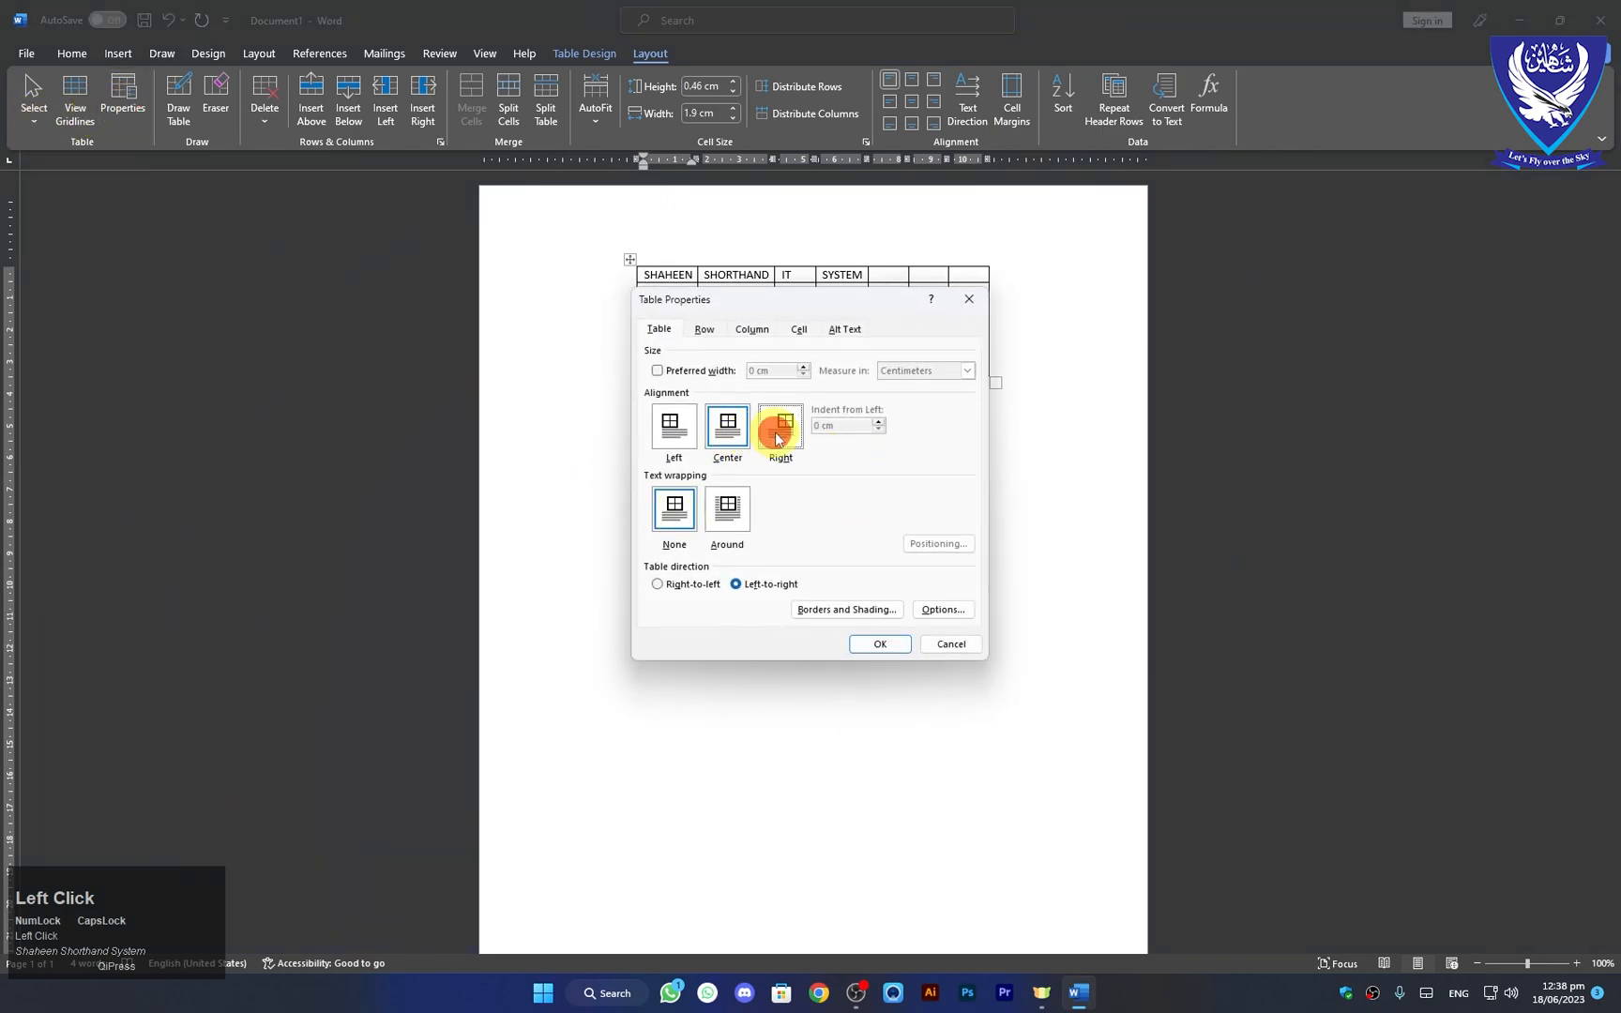
pyautogui.click(883, 647)
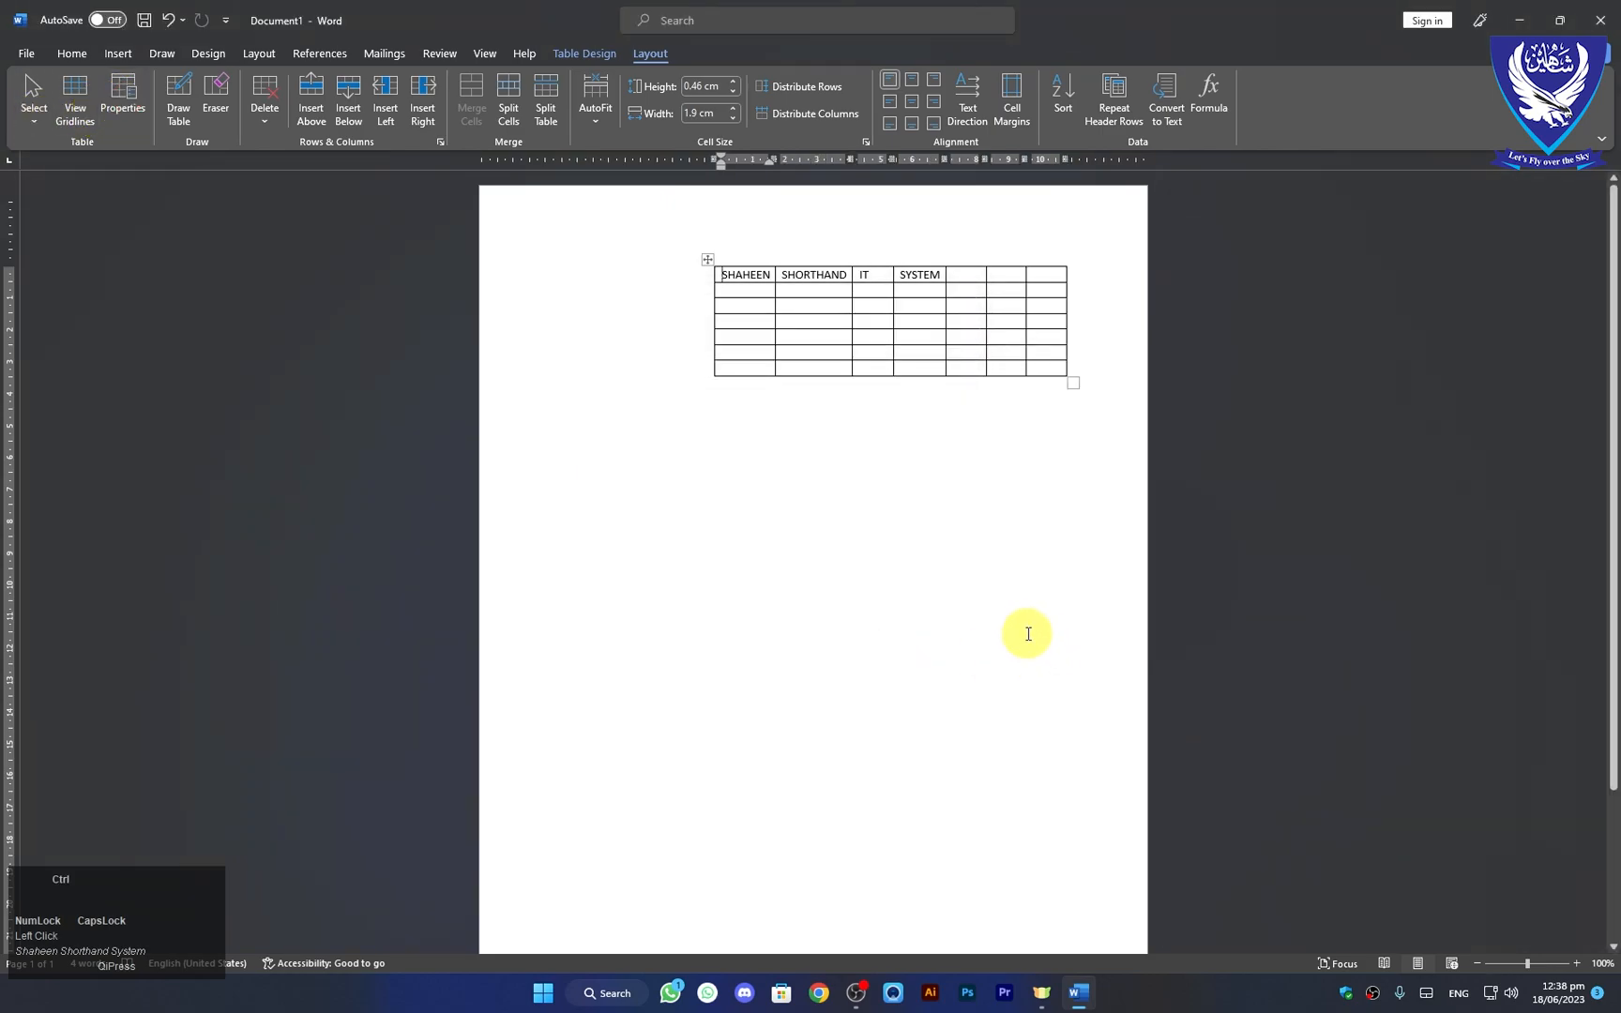
# Step: Undo the table's alignment and resizing changes, and review the text wrapping options in its properties
pyautogui.hotkey('ctrl', 'z')
pyautogui.hotkey('ctrl', 'z')
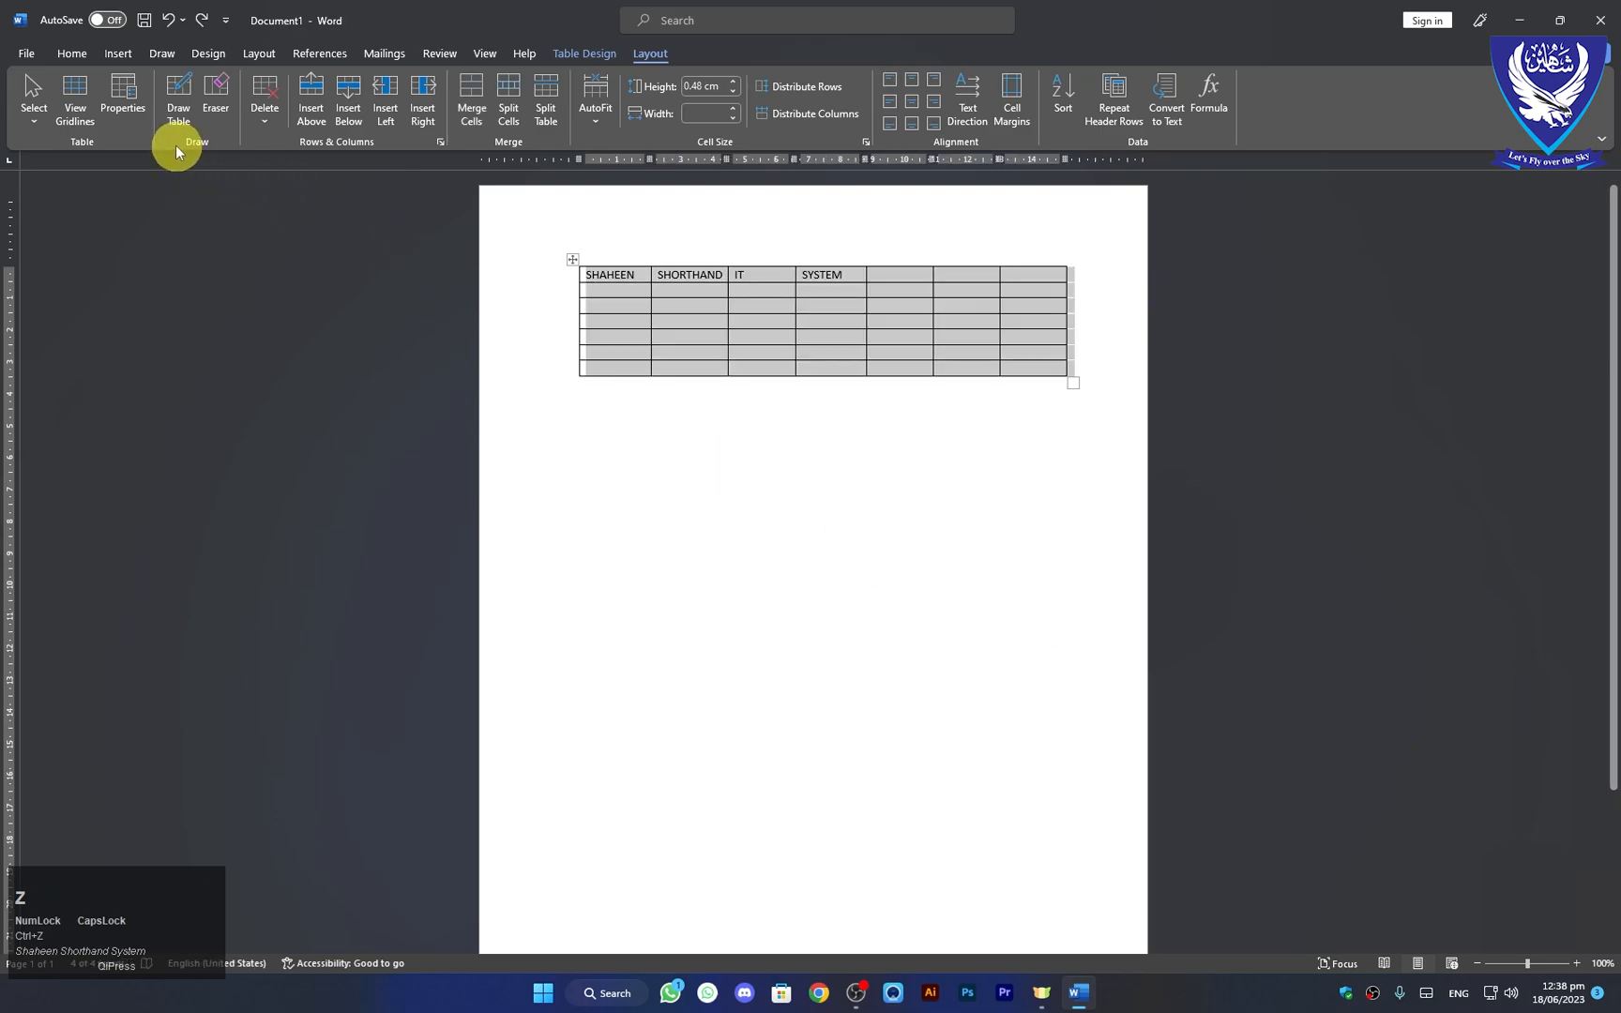
pyautogui.click(120, 98)
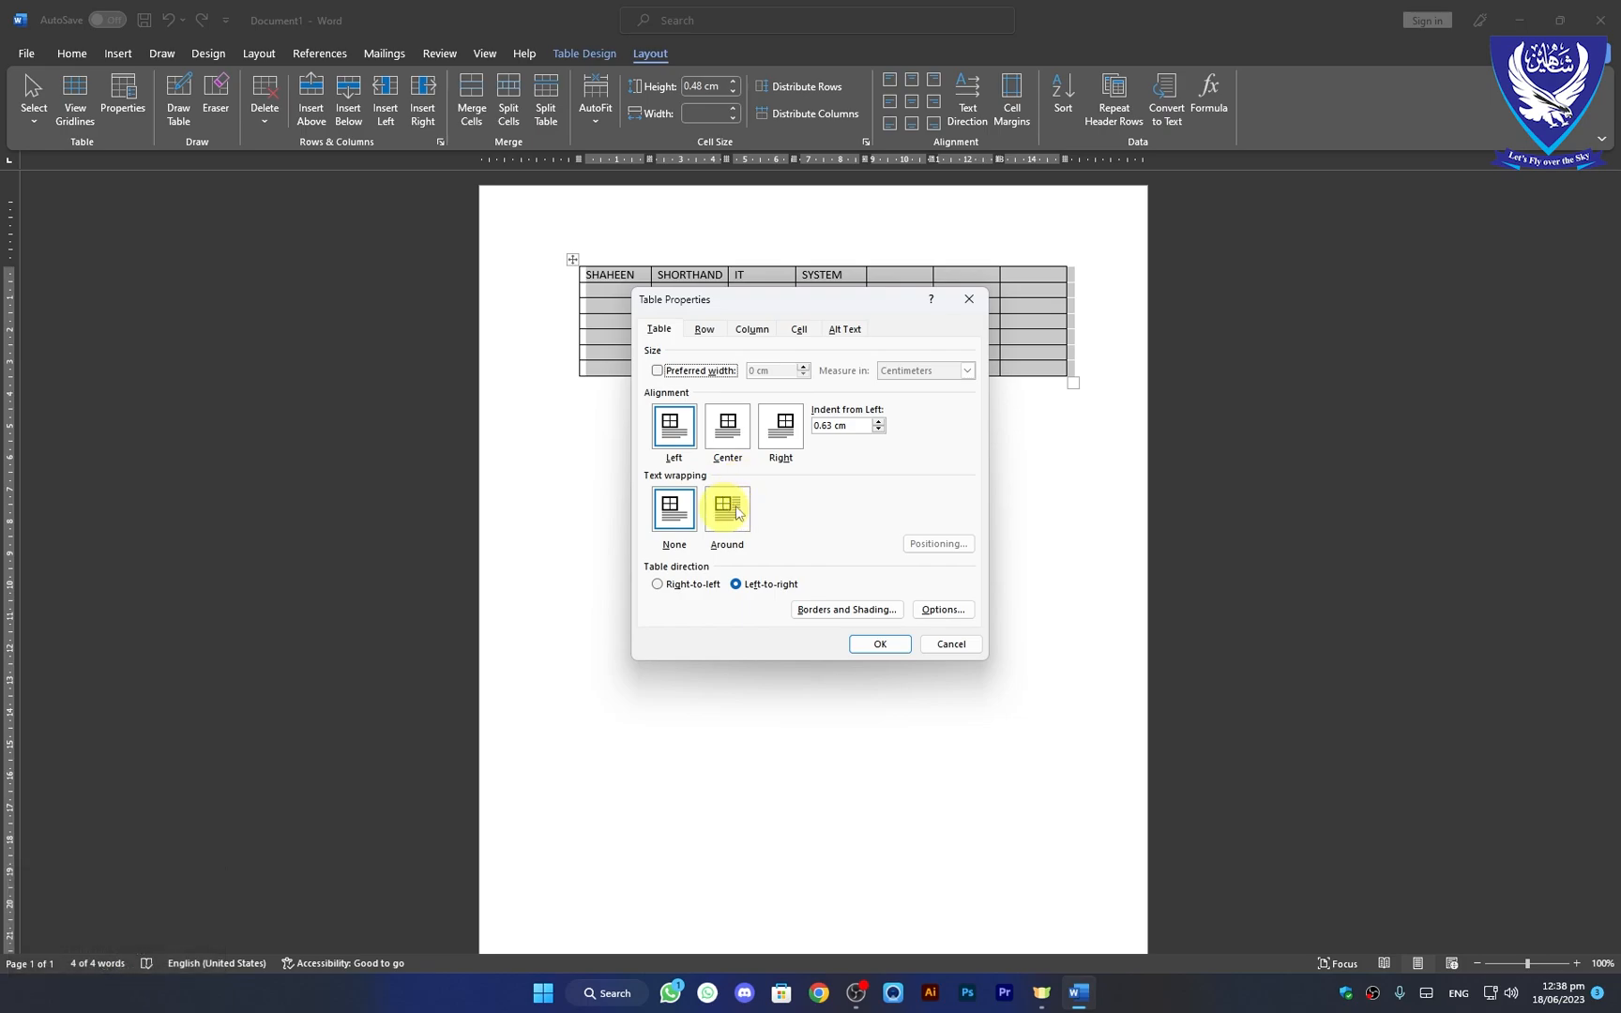
pyautogui.click(950, 645)
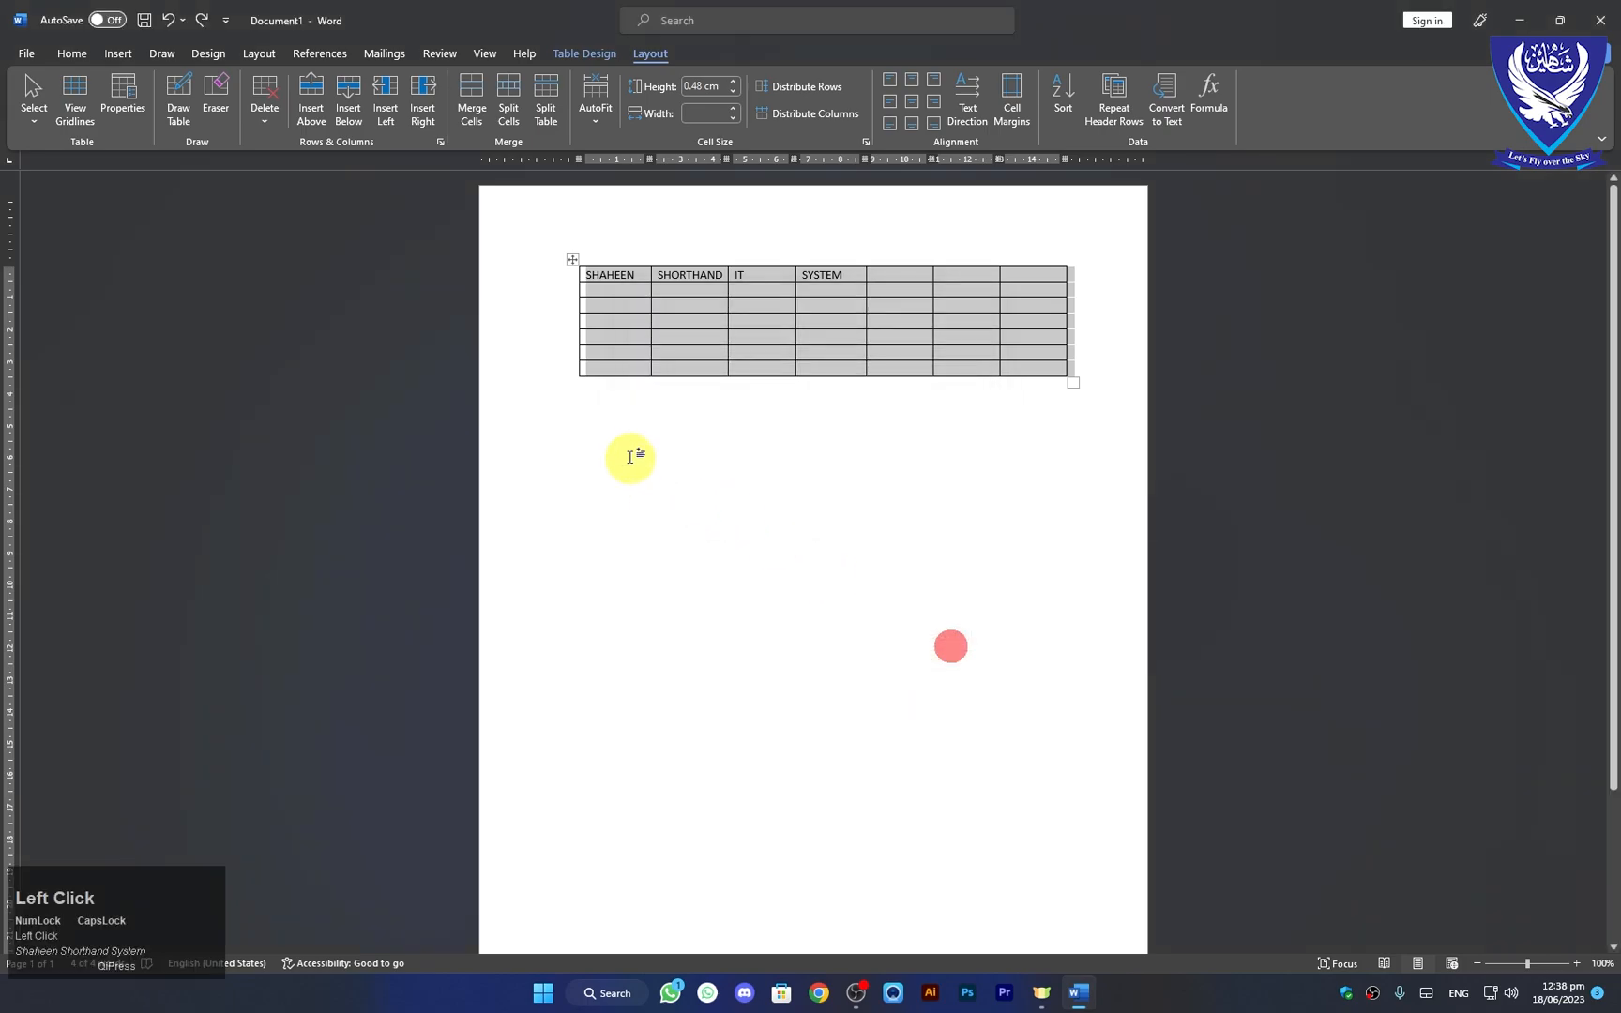
# Step: Generate sample paragraphs directly below the table with =RAND()
pyautogui.click(596, 391)
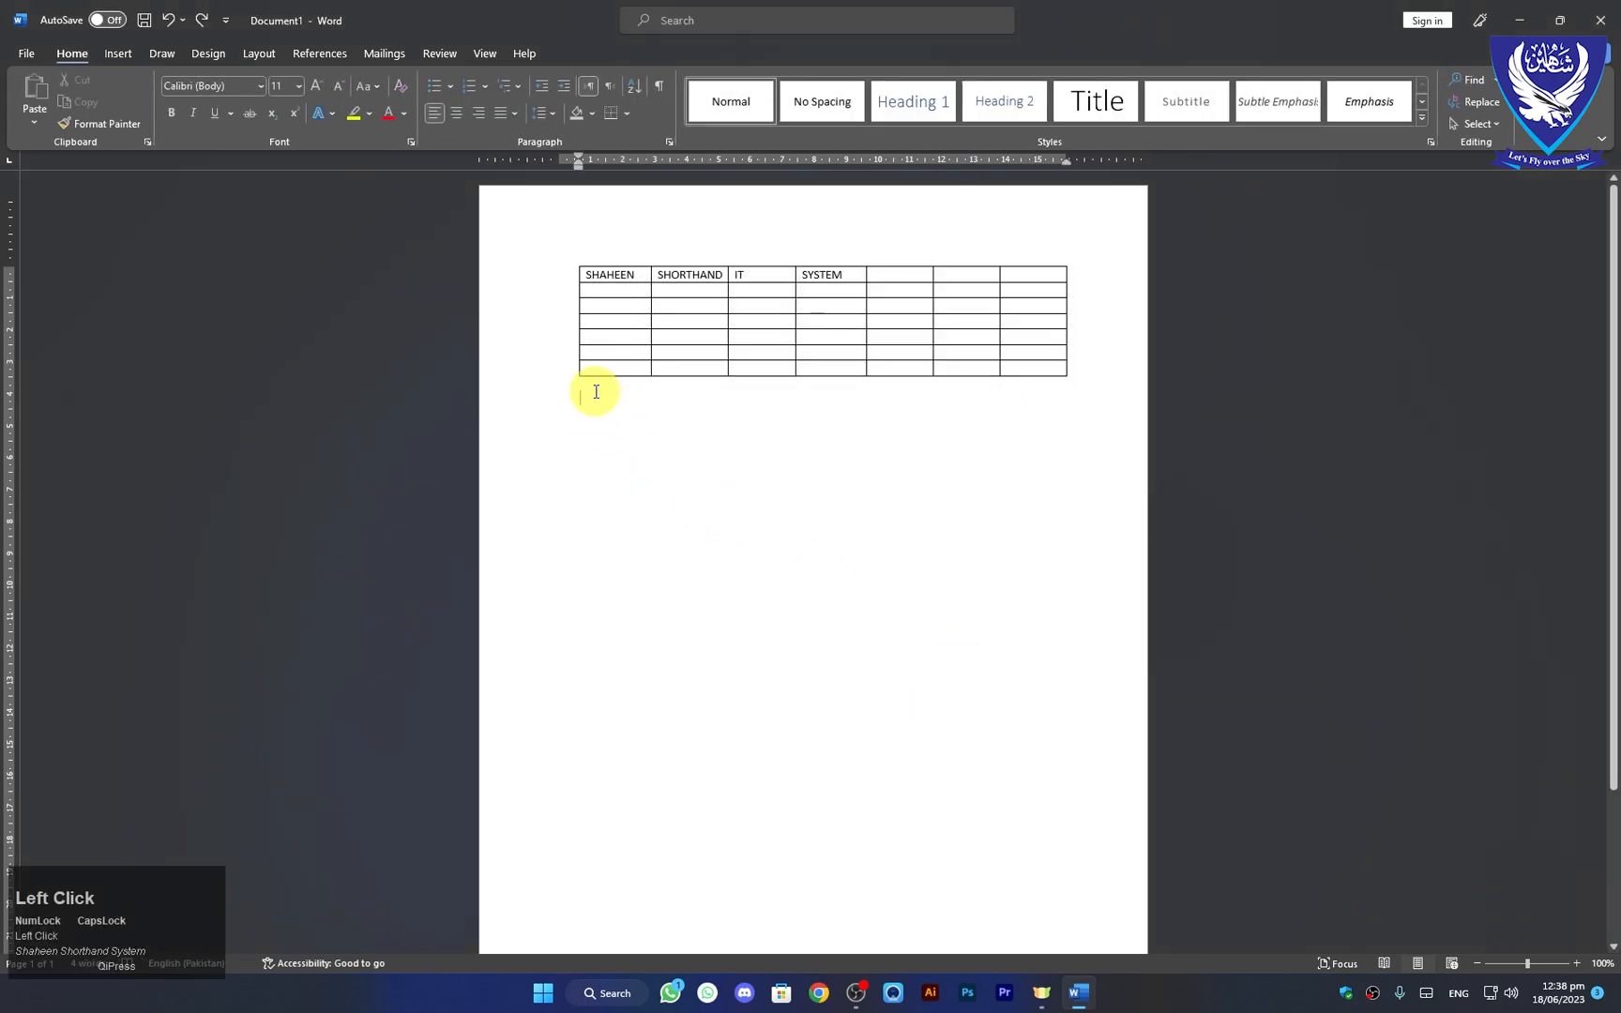
pyautogui.write('=')
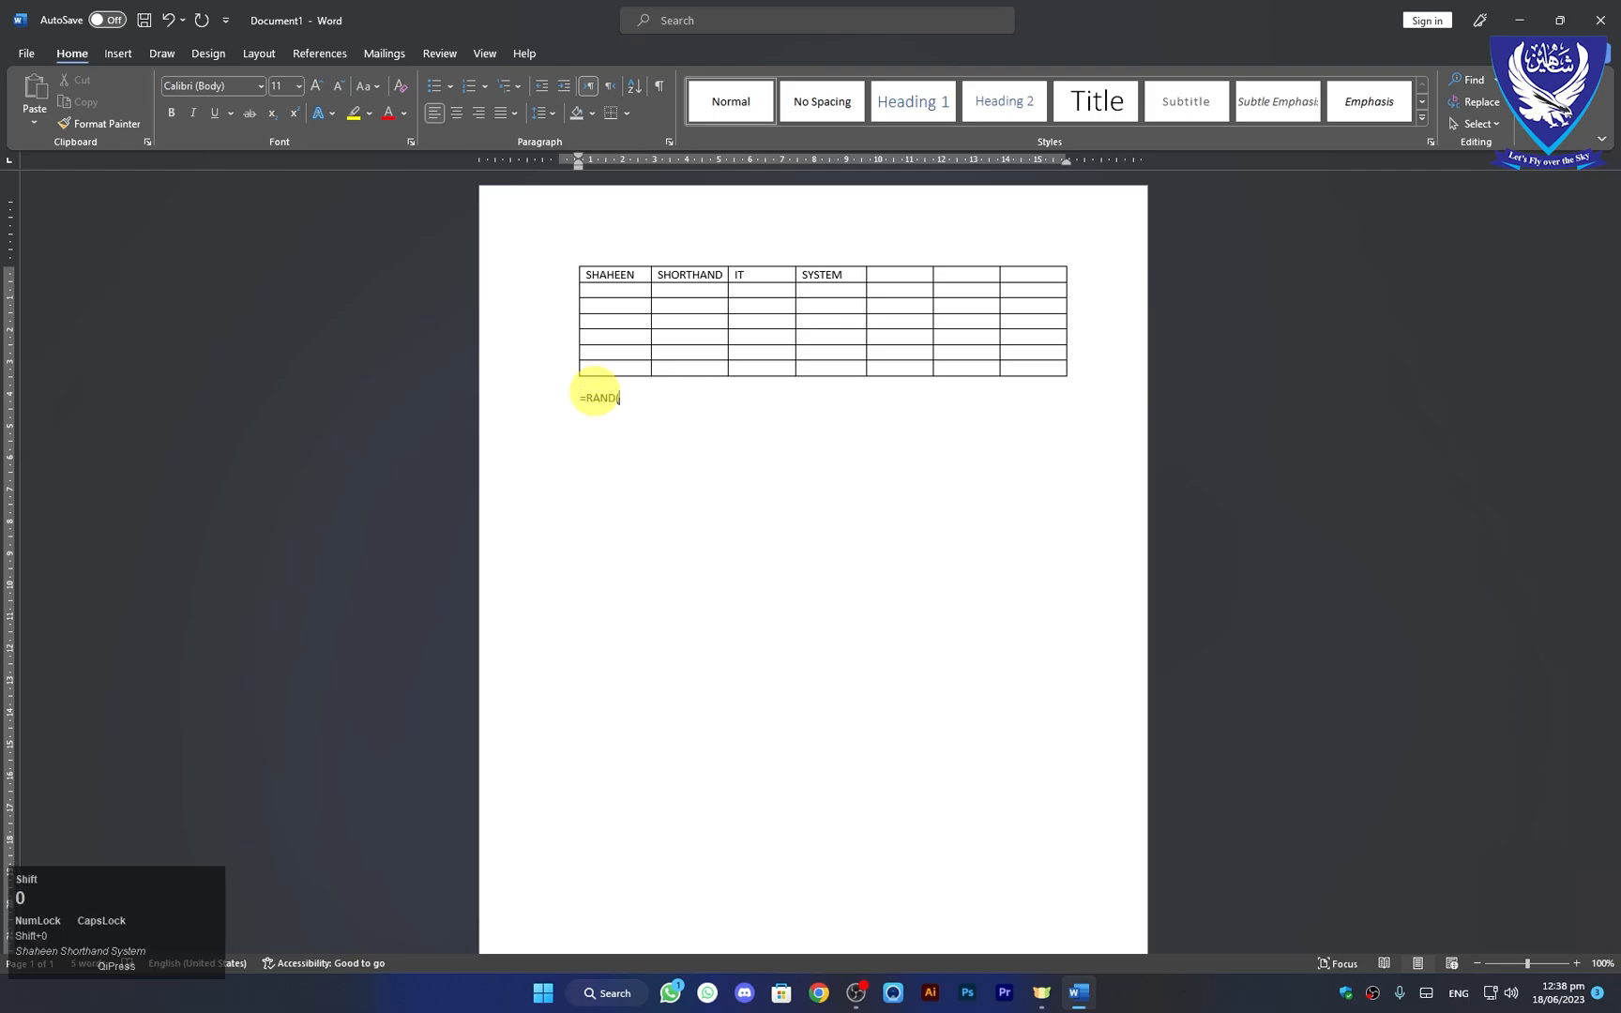
pyautogui.write('RAND()')
pyautogui.press('Return')
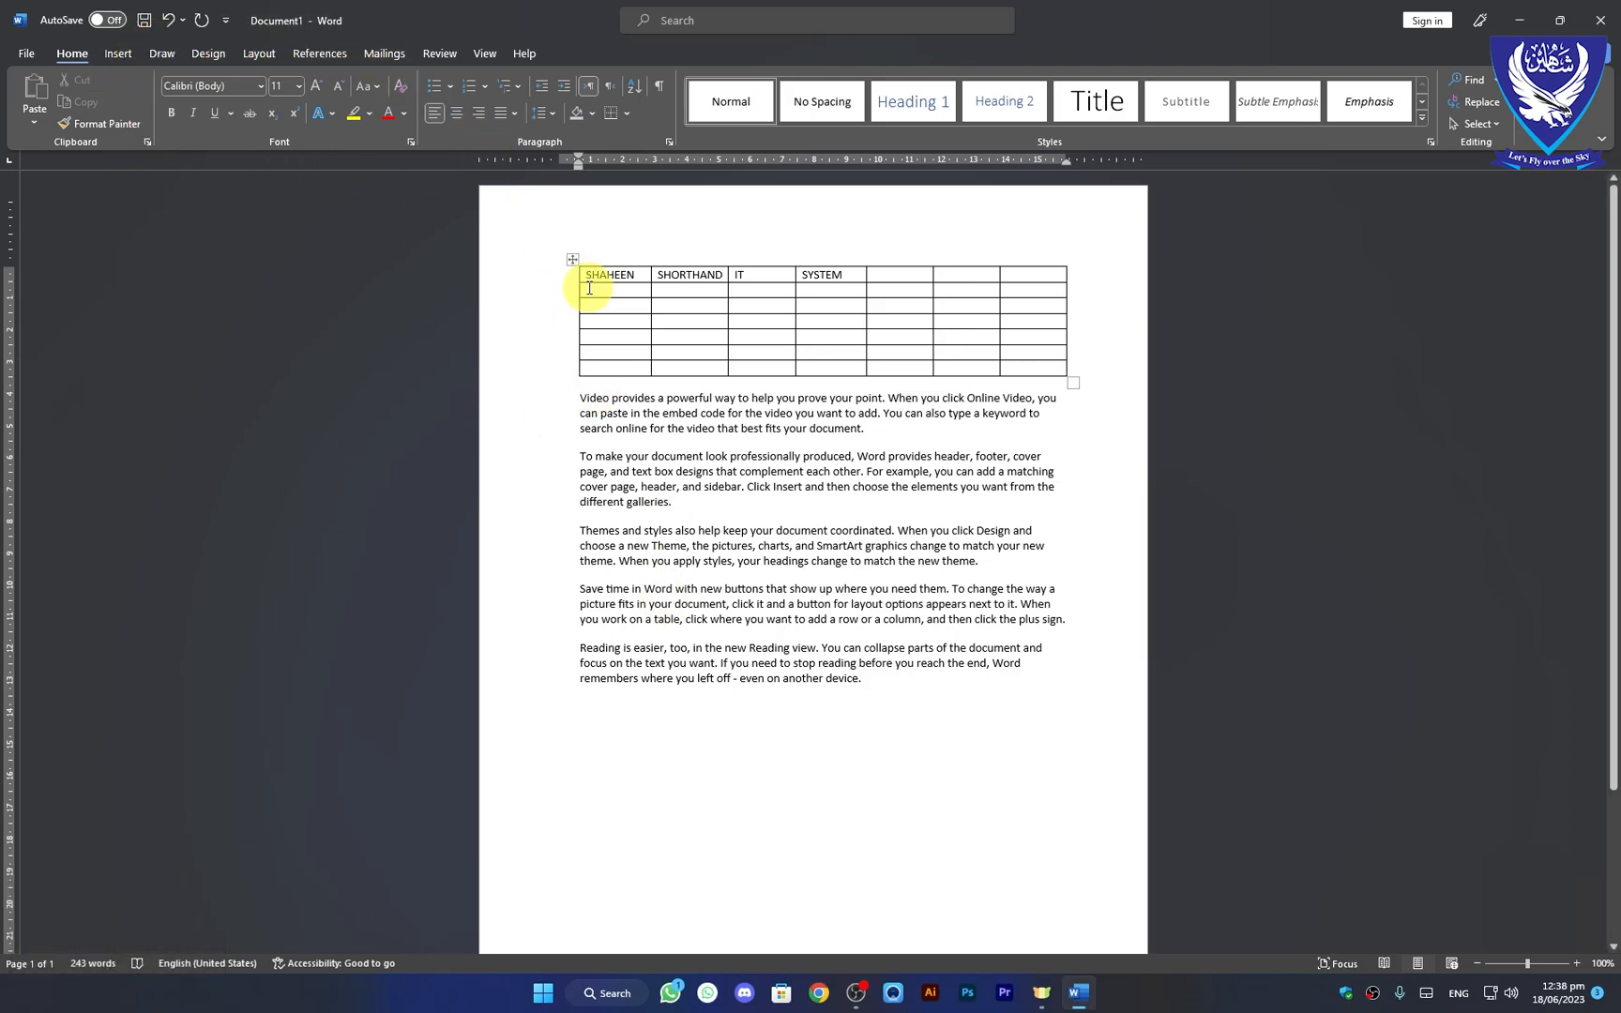
# Step: Set the table's text wrapping to Around in its table properties
pyautogui.click(614, 321)
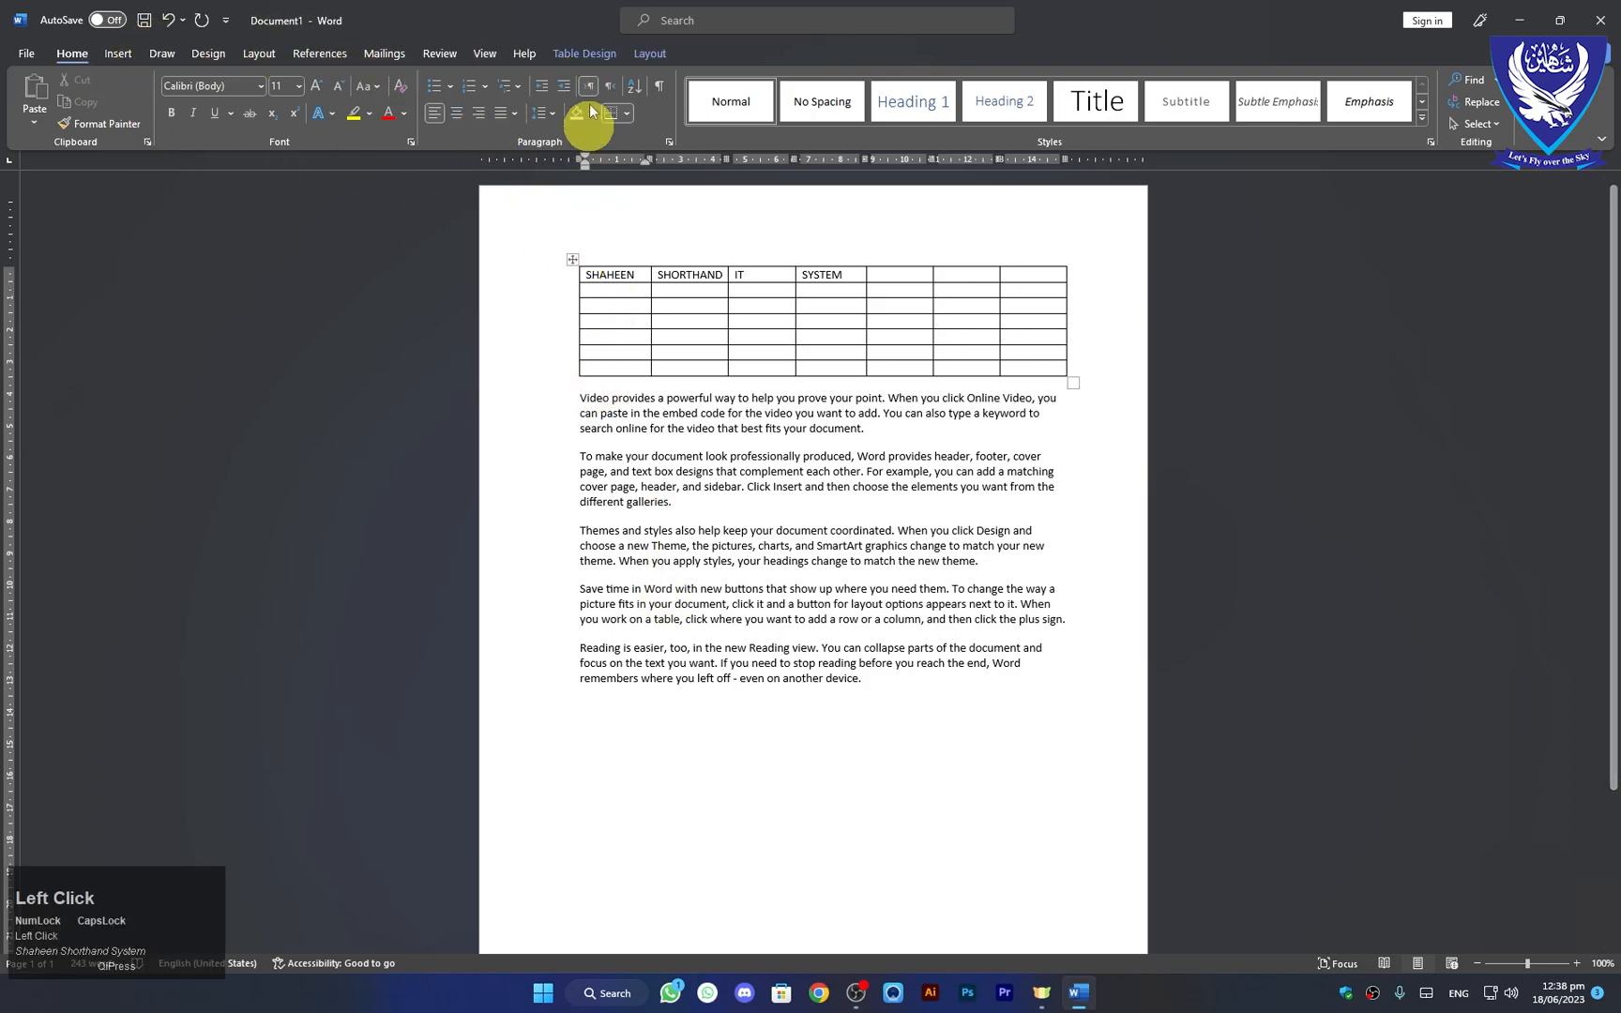
pyautogui.click(638, 52)
pyautogui.click(112, 80)
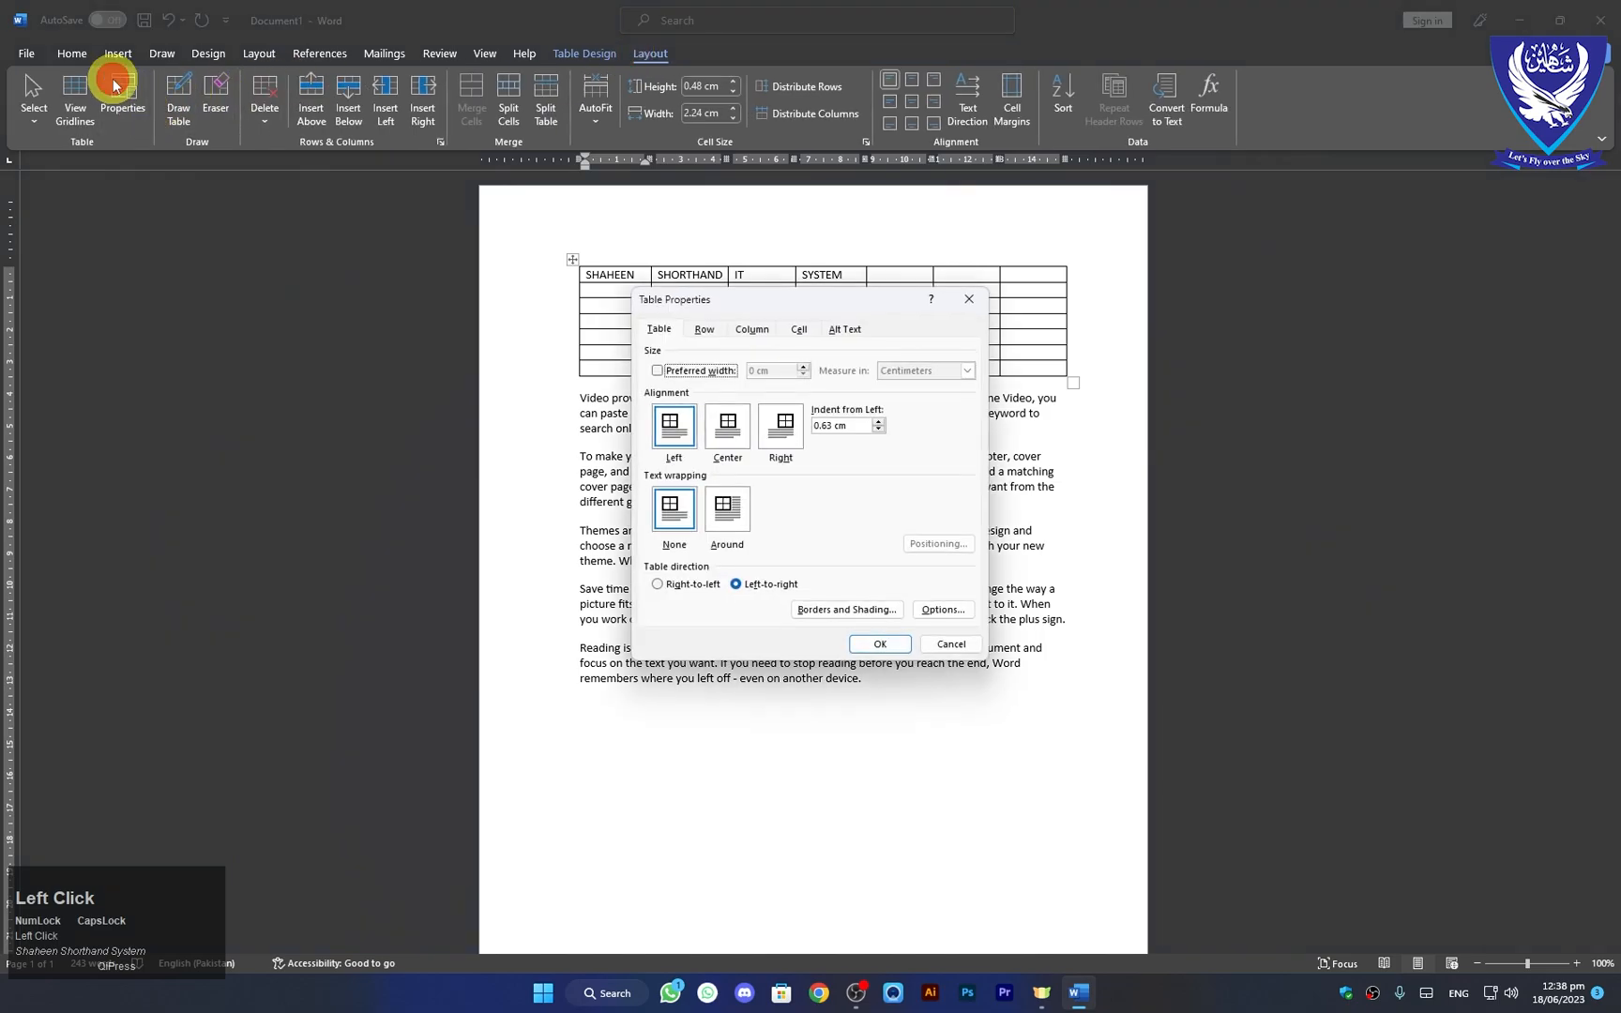
pyautogui.click(722, 511)
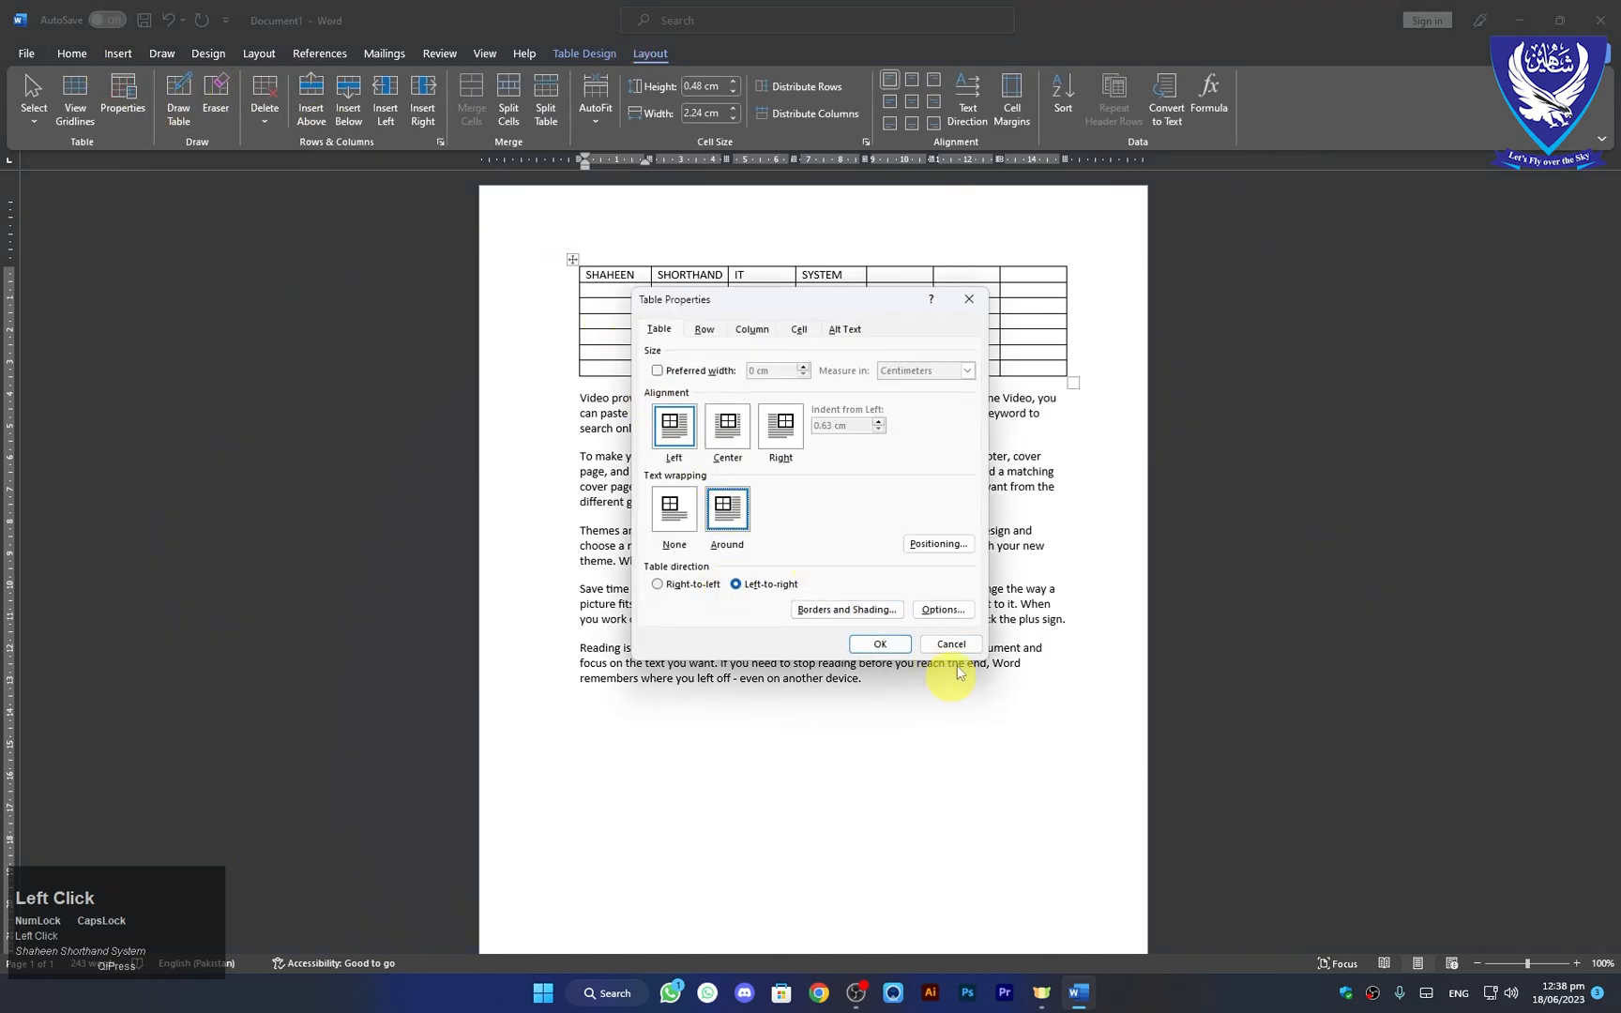
pyautogui.click(872, 646)
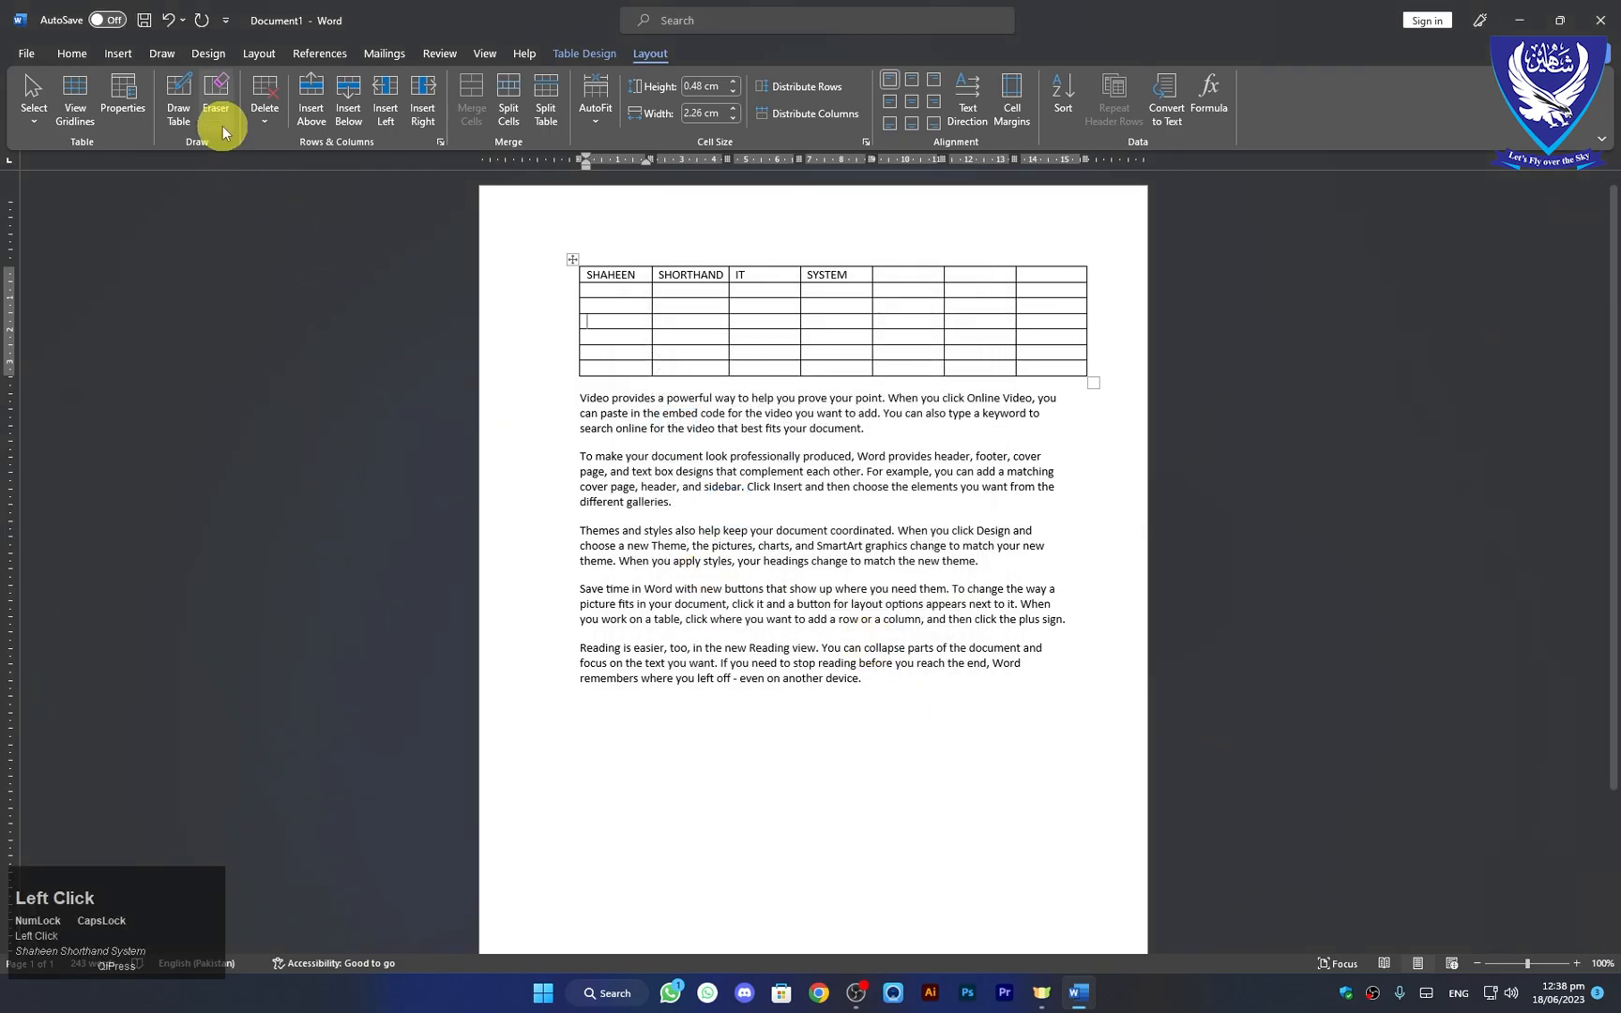
# Step: Narrow the table to roughly 70 percent of its width and move it into the middle of the second paragraph
pyautogui.moveTo(943, 265)
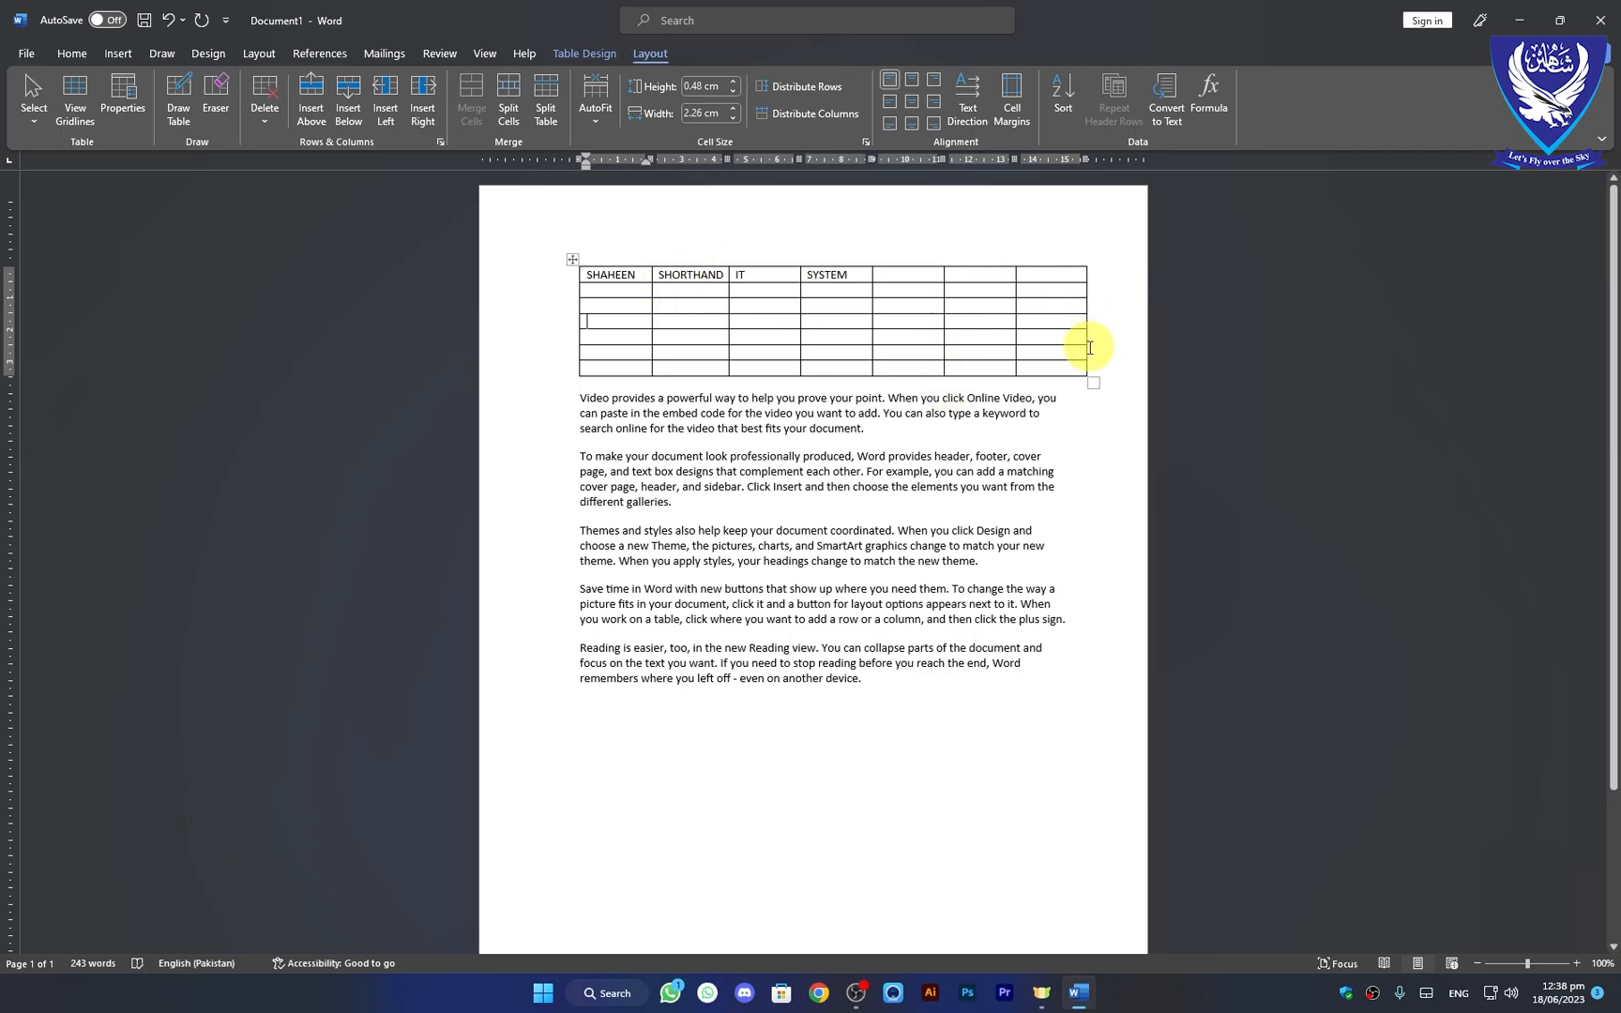
pyautogui.moveTo(1088, 378); pyautogui.dragTo(874, 365)
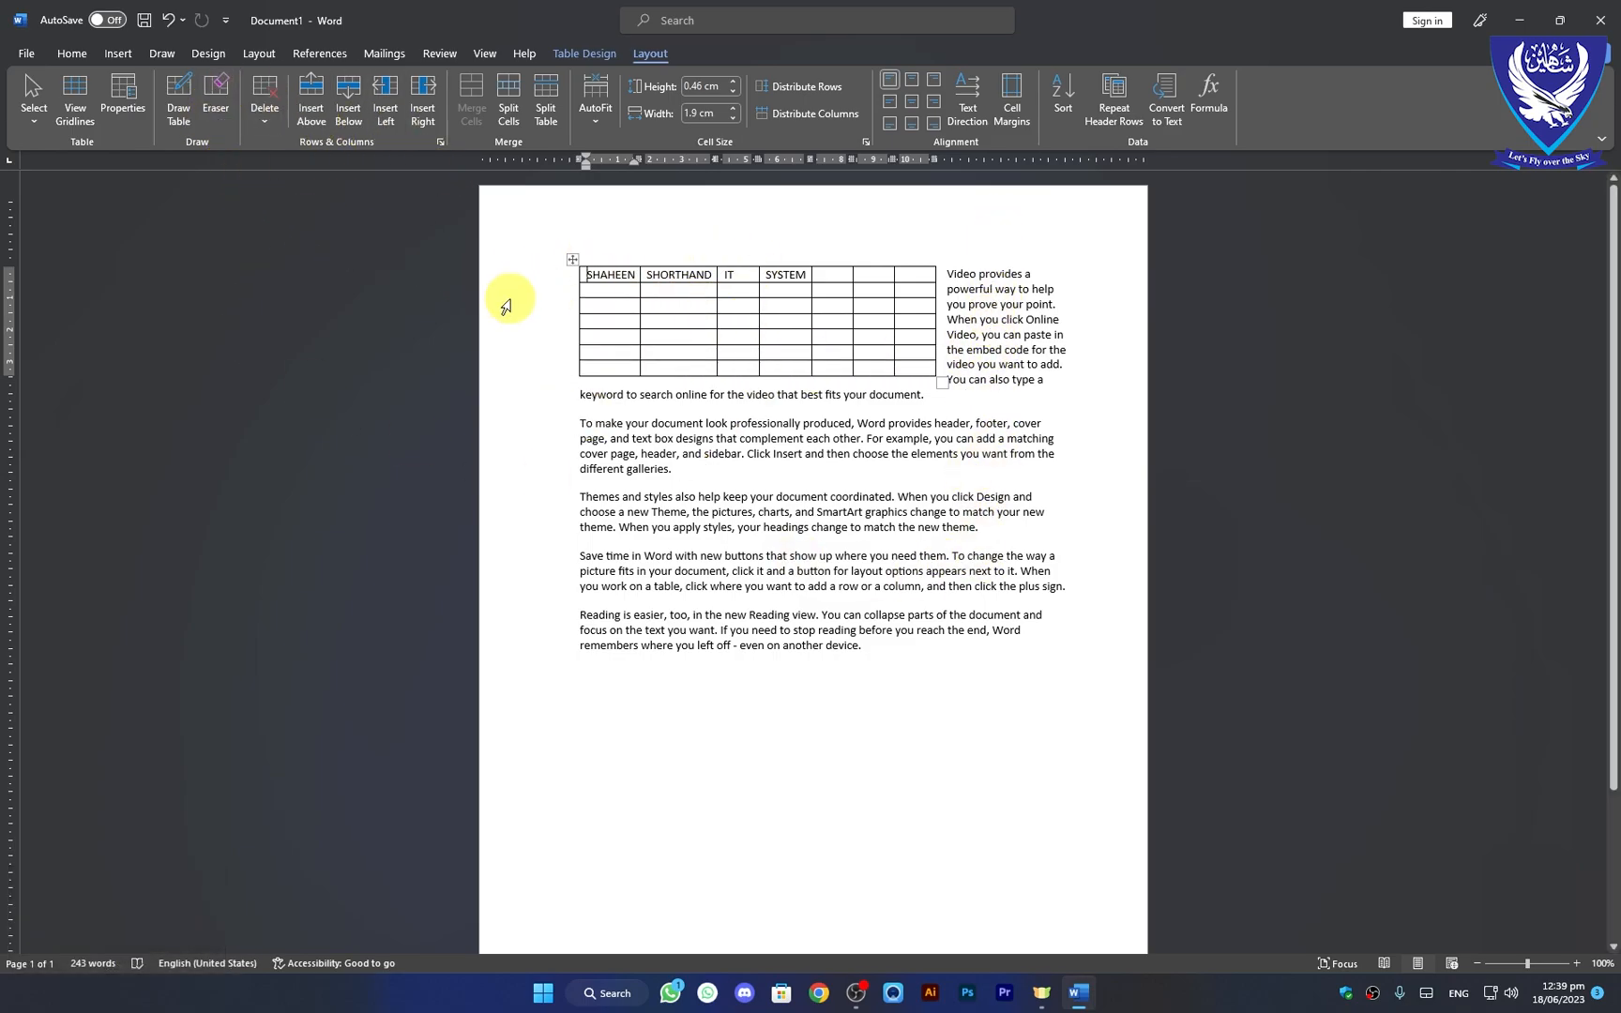
pyautogui.moveTo(575, 259); pyautogui.dragTo(659, 445)
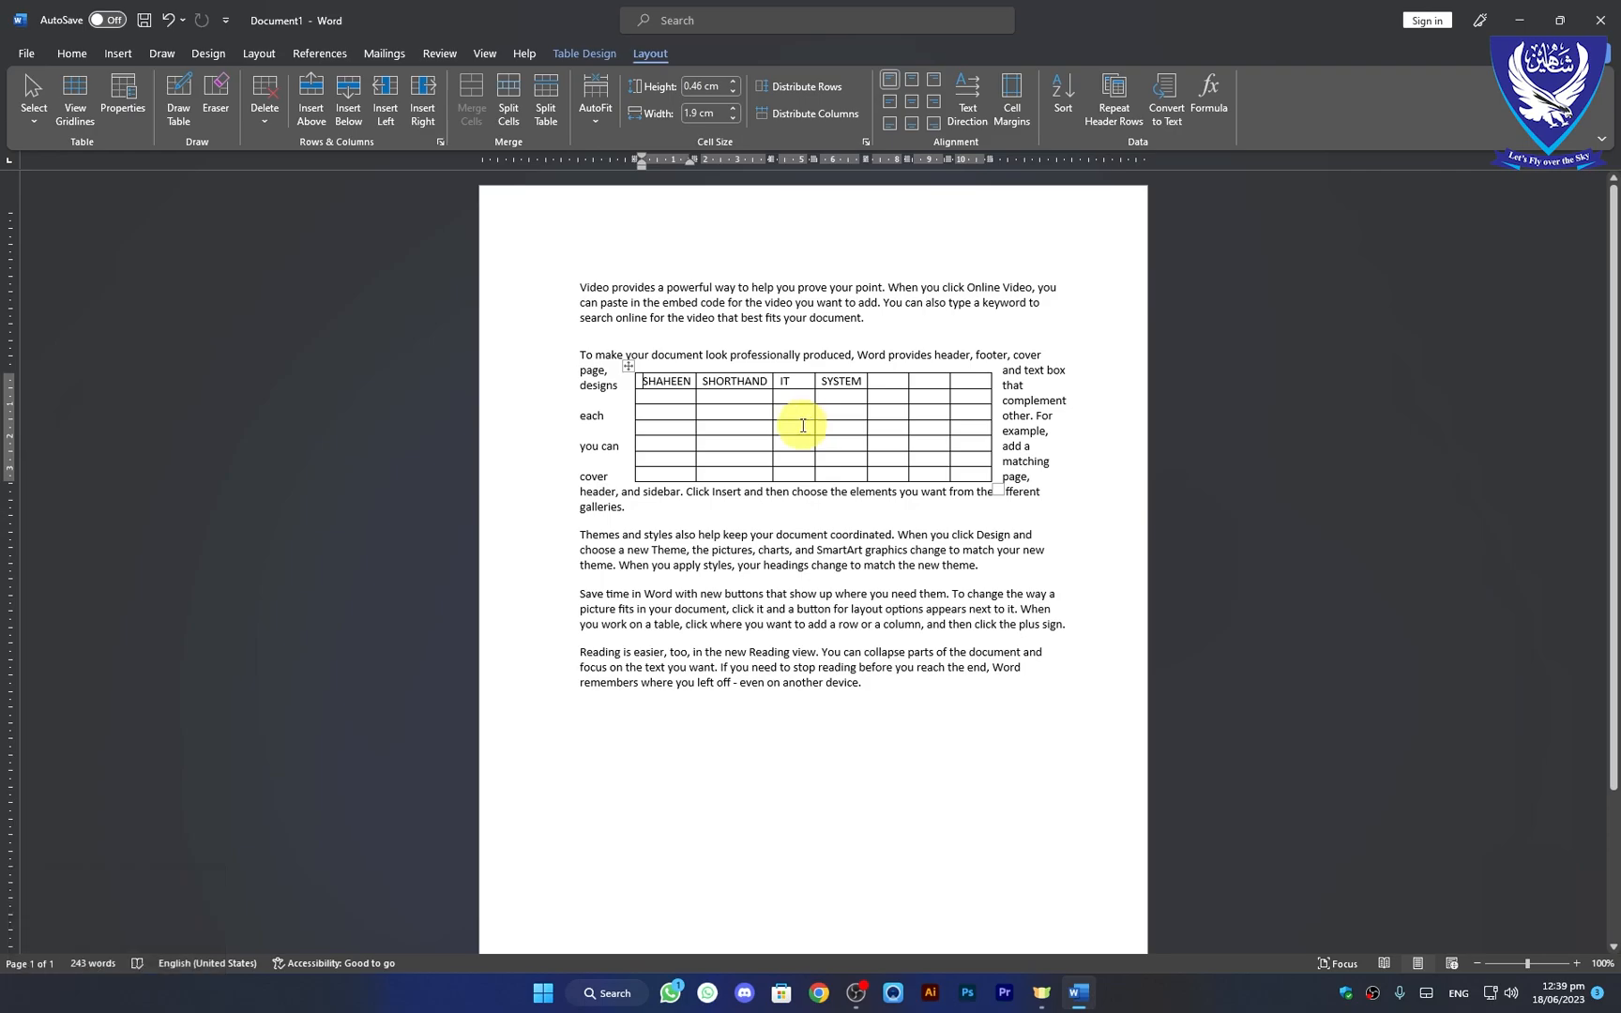
# Step: Undo the table's move and resizing
pyautogui.hotkey('ctrl', 'z')
pyautogui.hotkey('ctrl', 'z')
pyautogui.hotkey('ctrl', 'z')
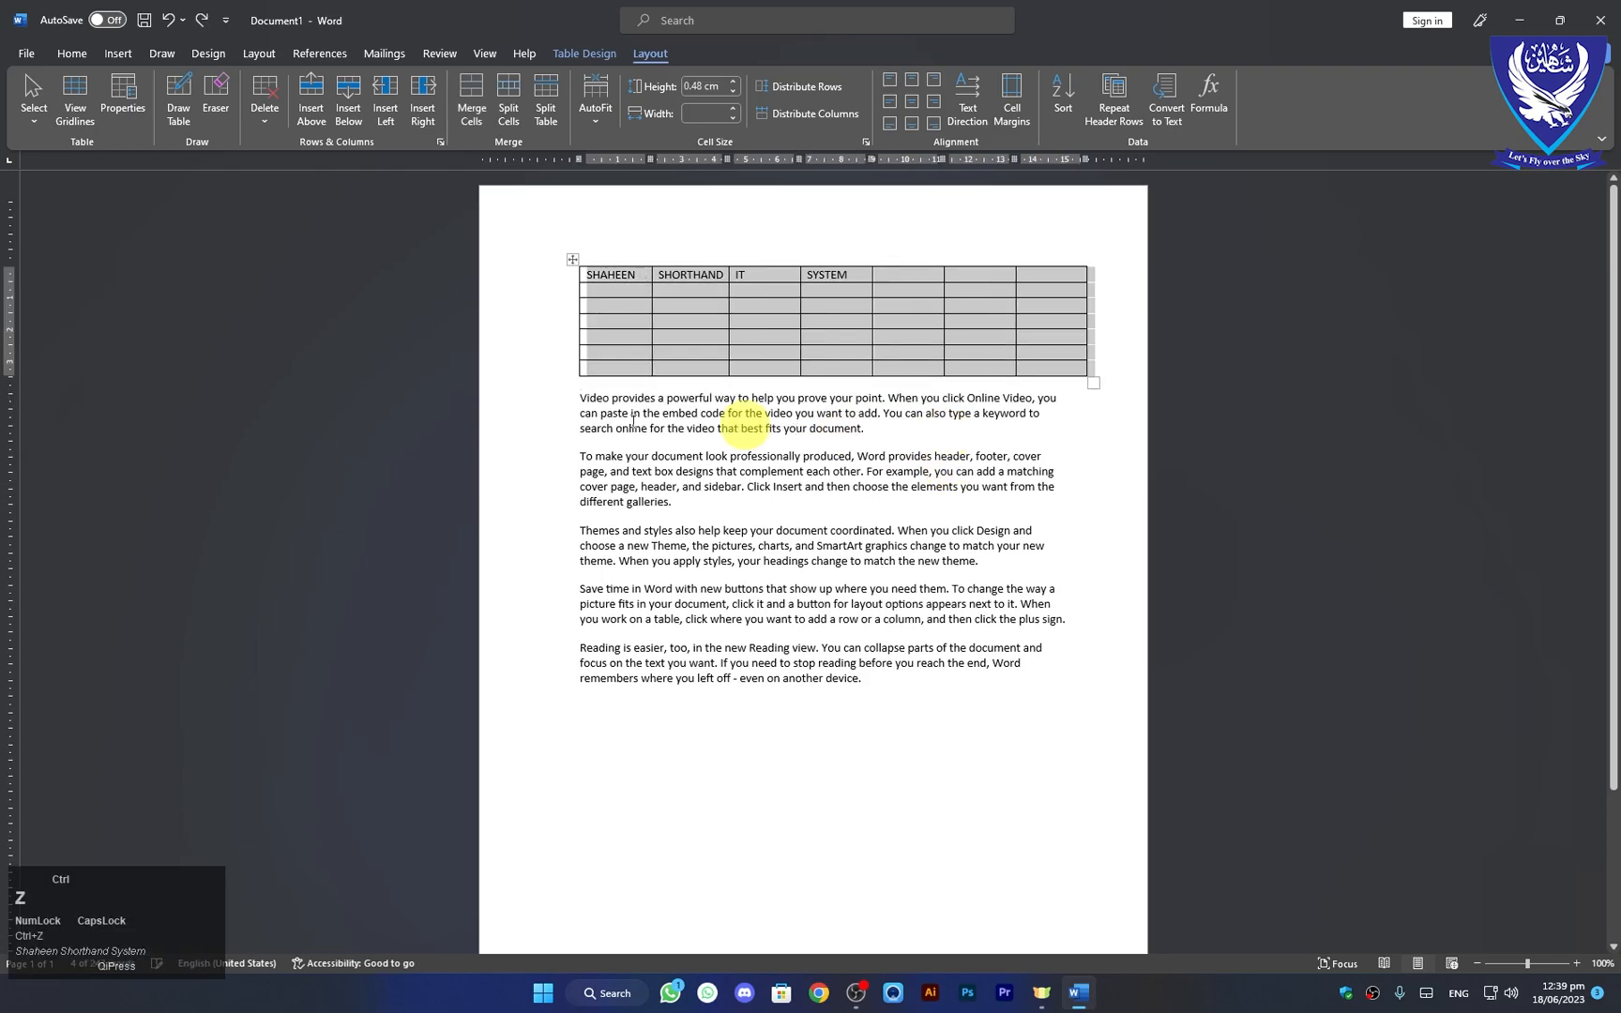
# Step: Draw a table about 13.9 cm wide and 3.9 cm high below the paragraphs, divided into five columns and three rows
pyautogui.click(179, 94)
pyautogui.moveTo(603, 716)
pyautogui.mouseDown()
pyautogui.moveTo(622, 854)
pyautogui.moveTo(1055, 837)
pyautogui.mouseUp()
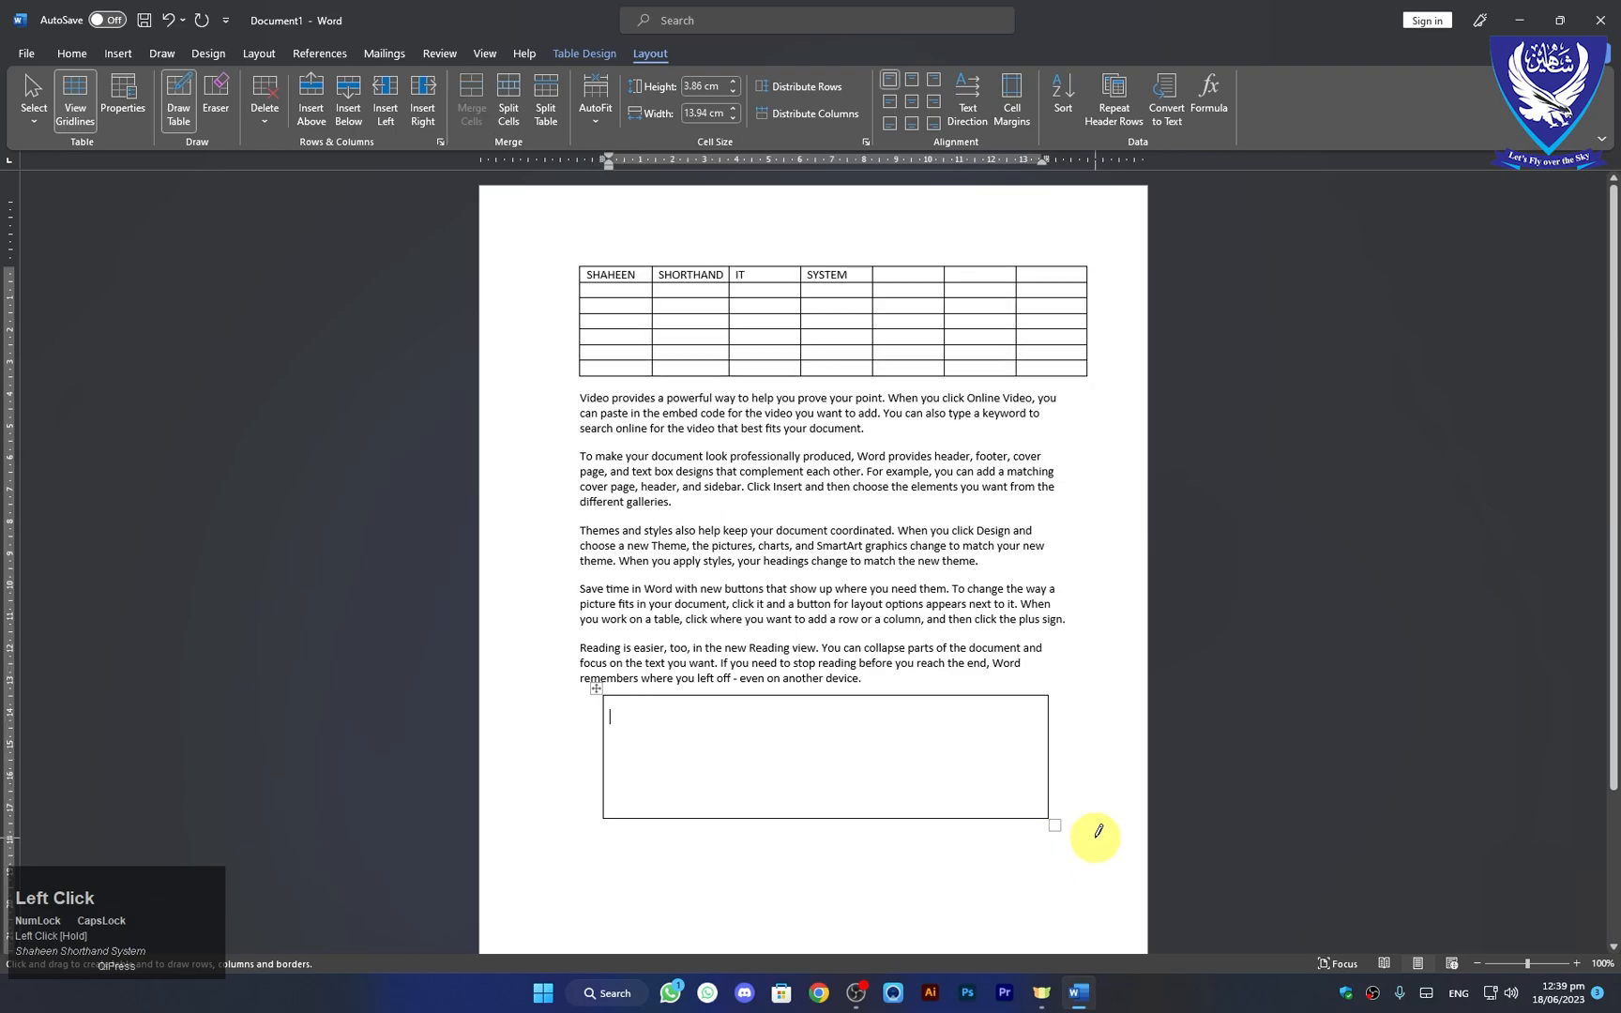
pyautogui.moveTo(679, 697); pyautogui.dragTo(677, 797)
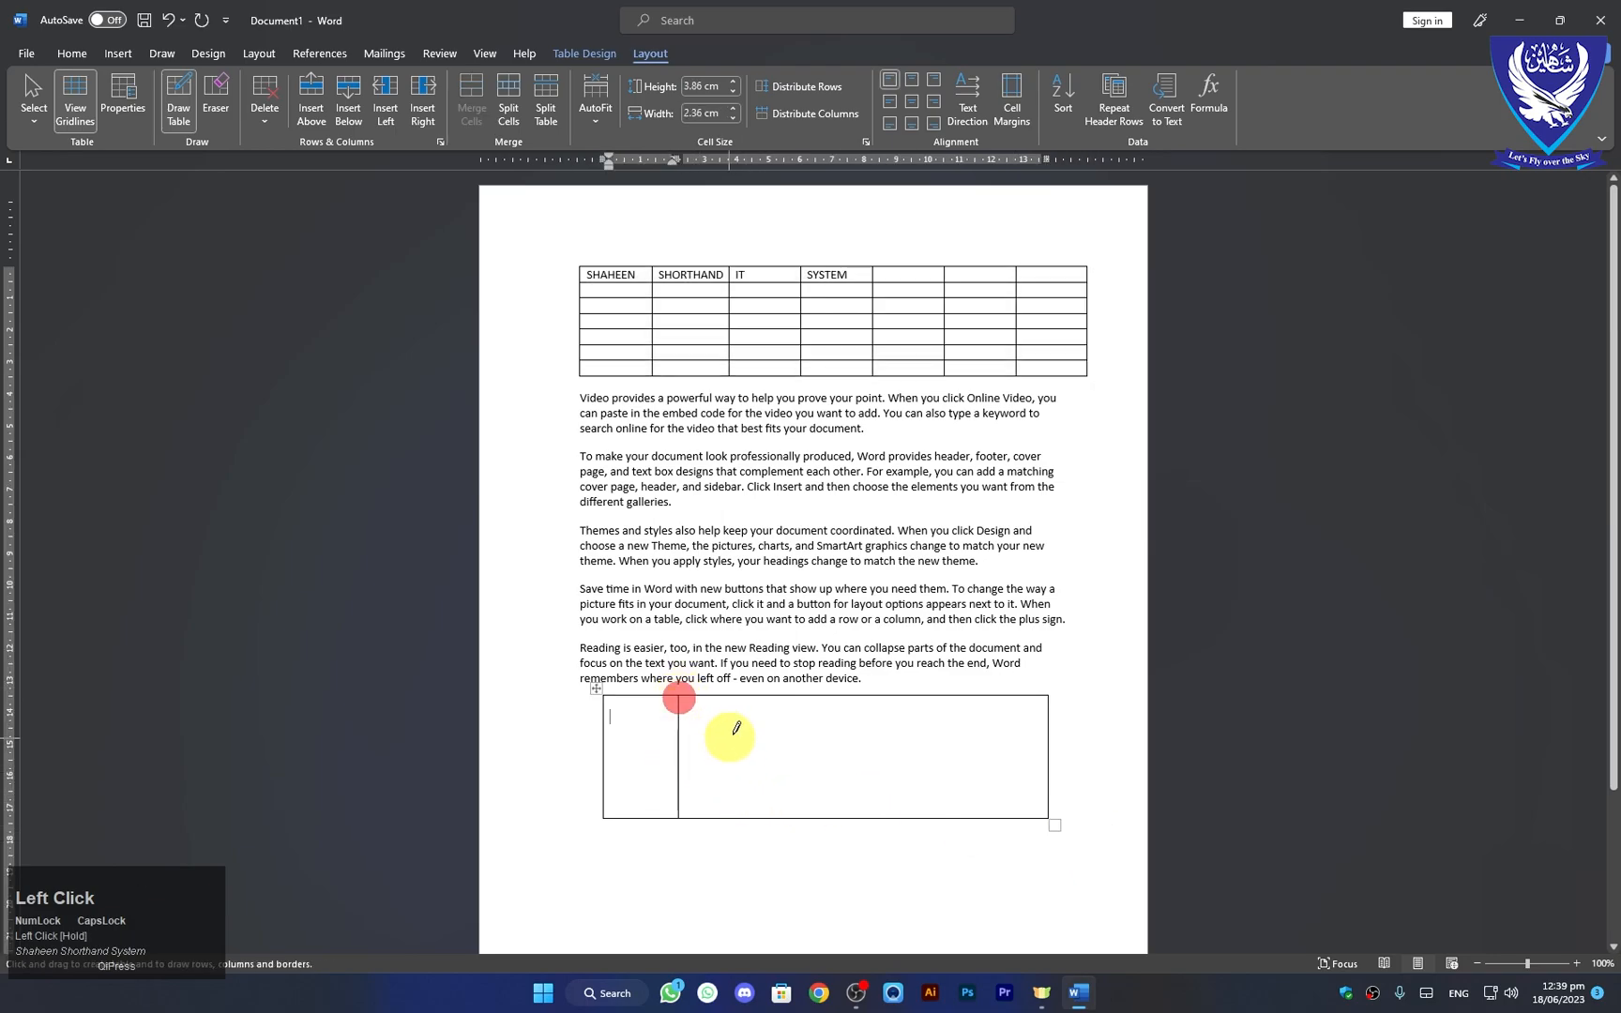
pyautogui.moveTo(756, 696); pyautogui.dragTo(754, 814)
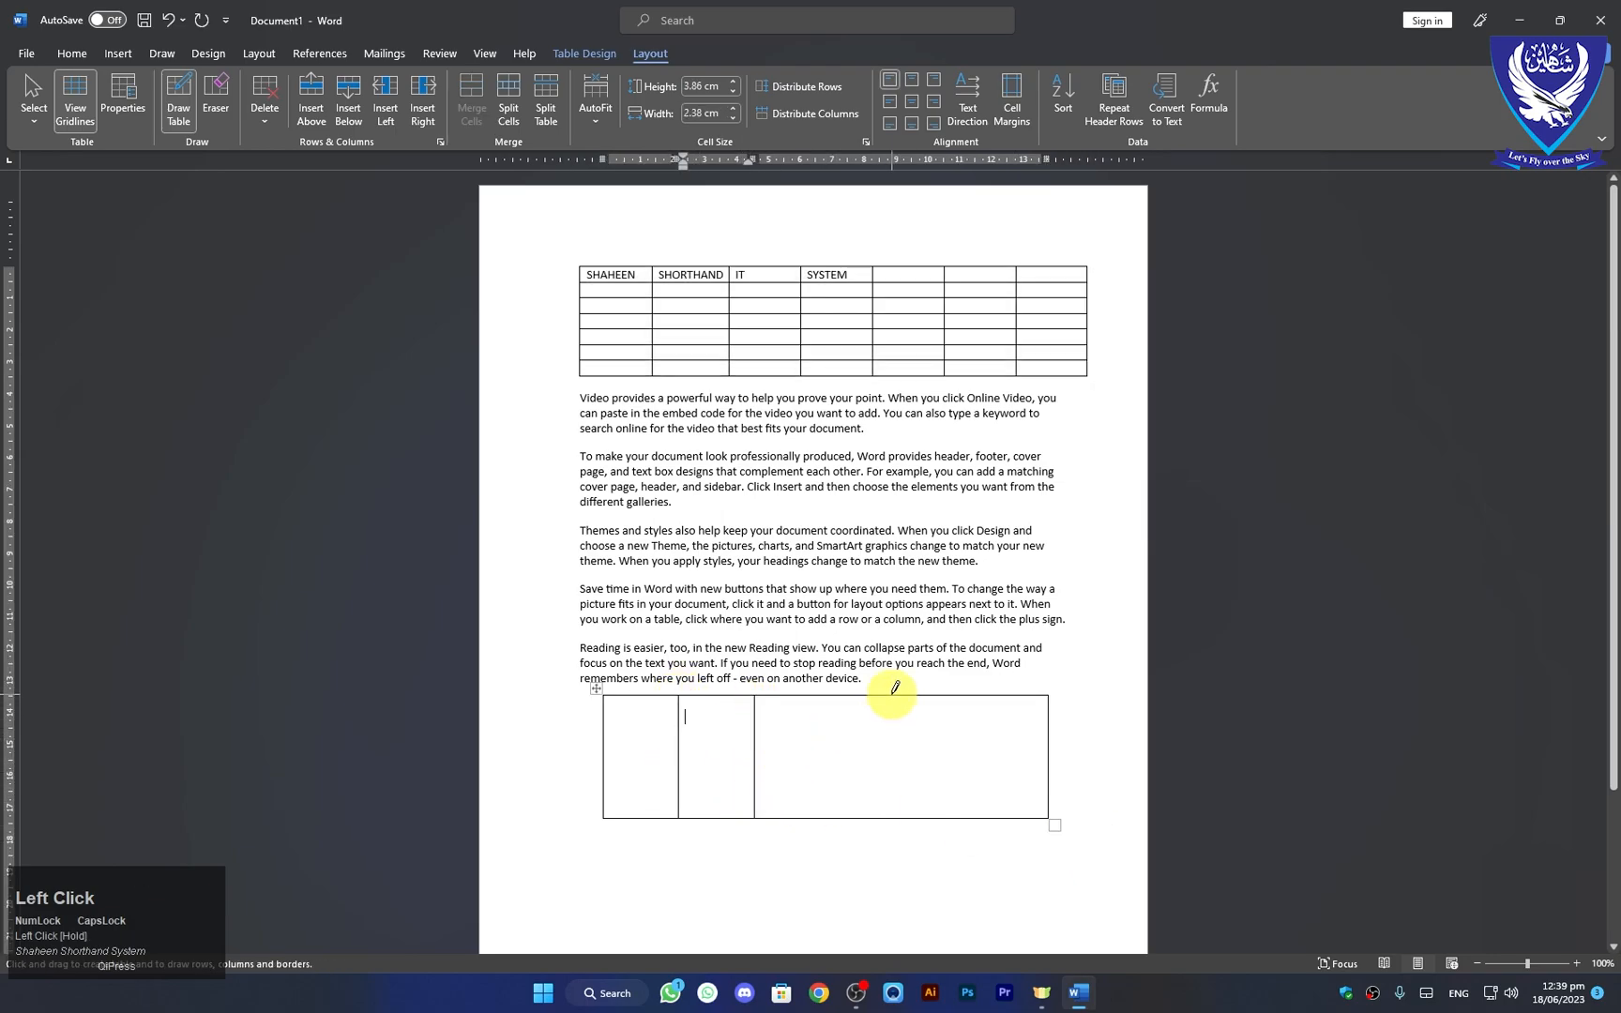
pyautogui.moveTo(874, 696); pyautogui.dragTo(872, 814)
pyautogui.moveTo(952, 695); pyautogui.dragTo(949, 817)
pyautogui.moveTo(608, 732); pyautogui.dragTo(1043, 731)
pyautogui.moveTo(610, 776); pyautogui.dragTo(1000, 779)
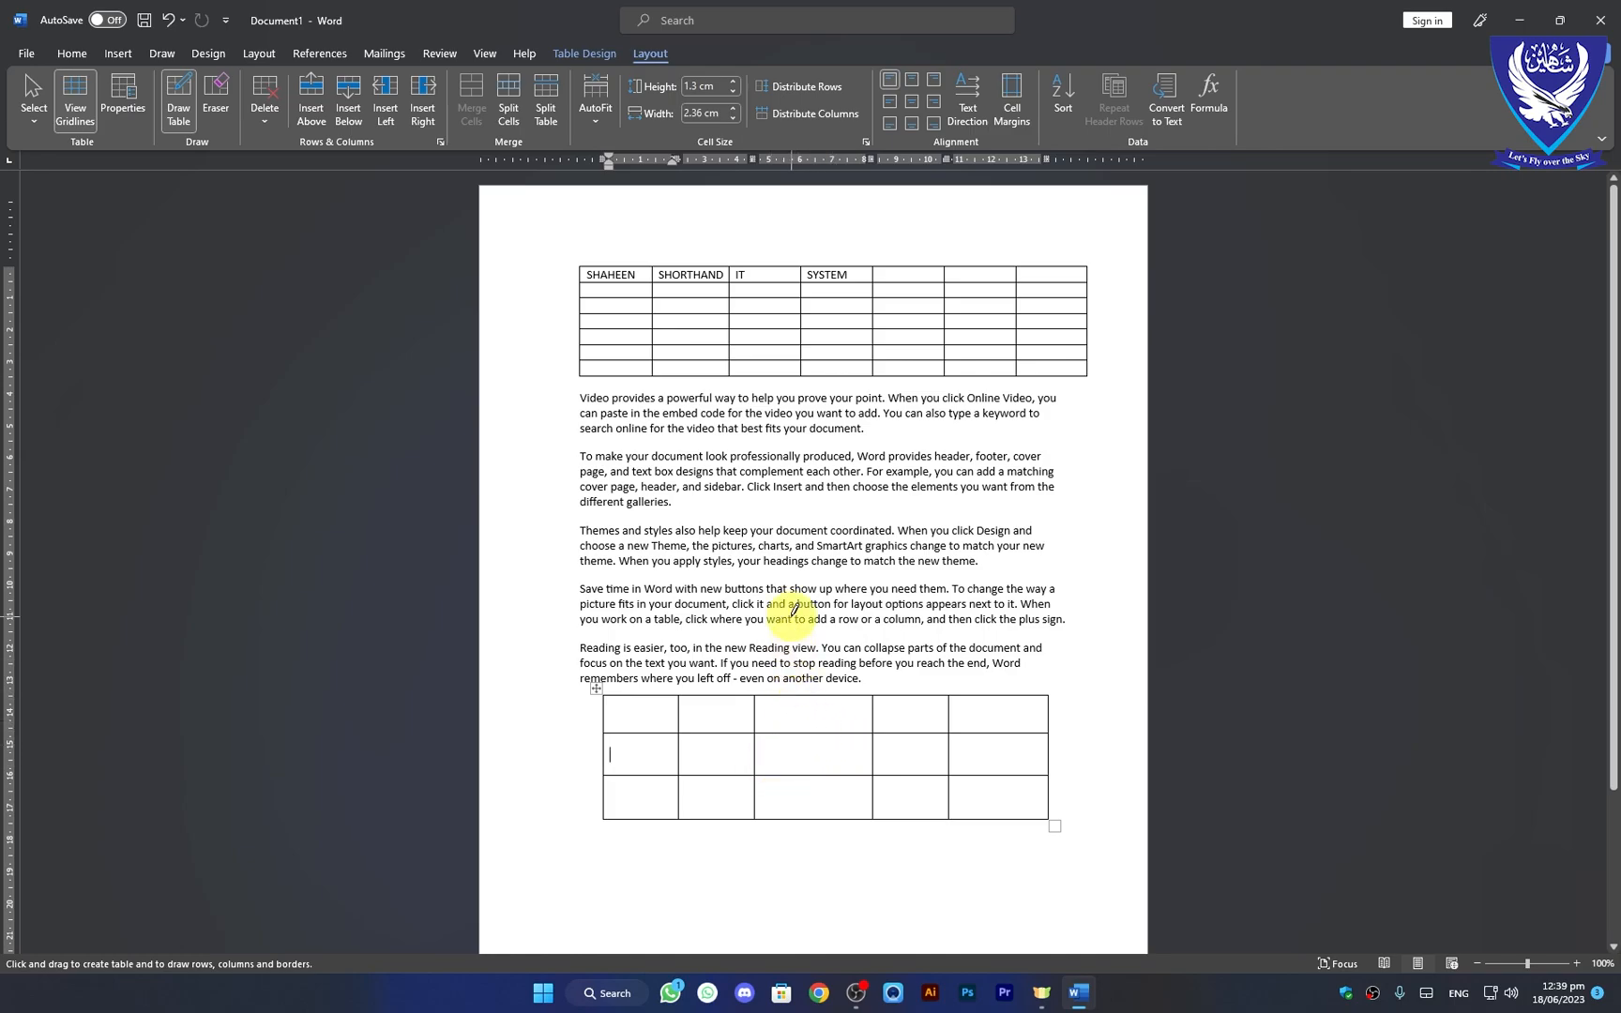
# Step: Distribute the rows and columns of the drawn table evenly
pyautogui.click(774, 88)
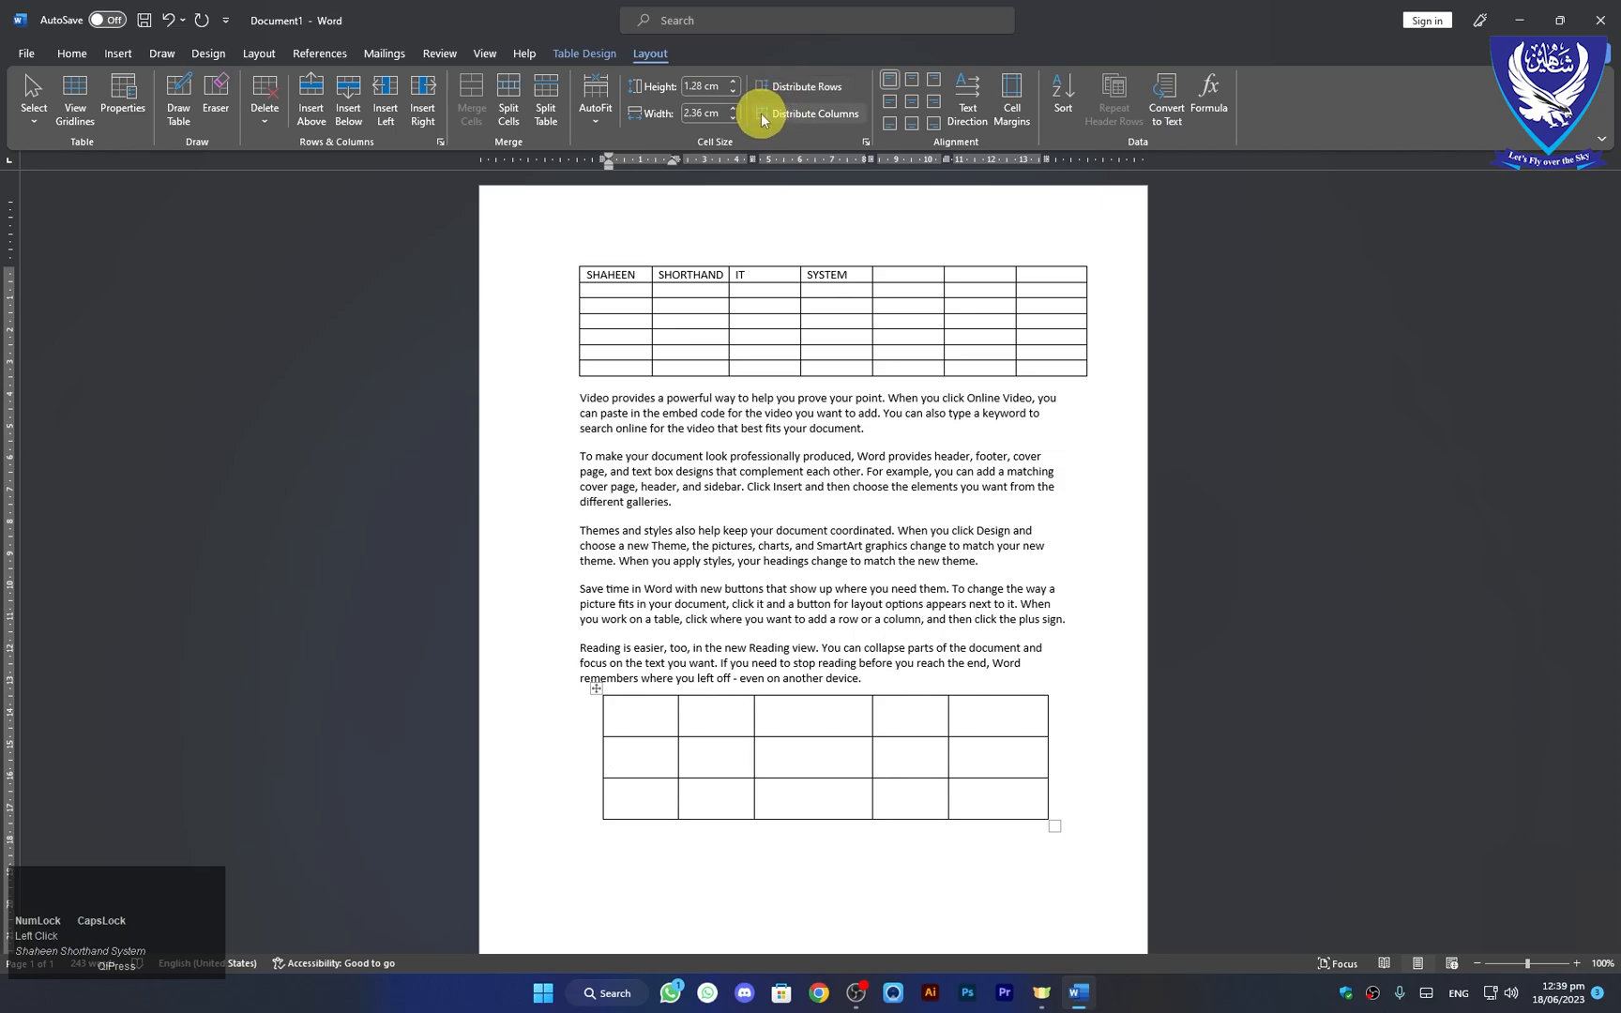
pyautogui.click(760, 116)
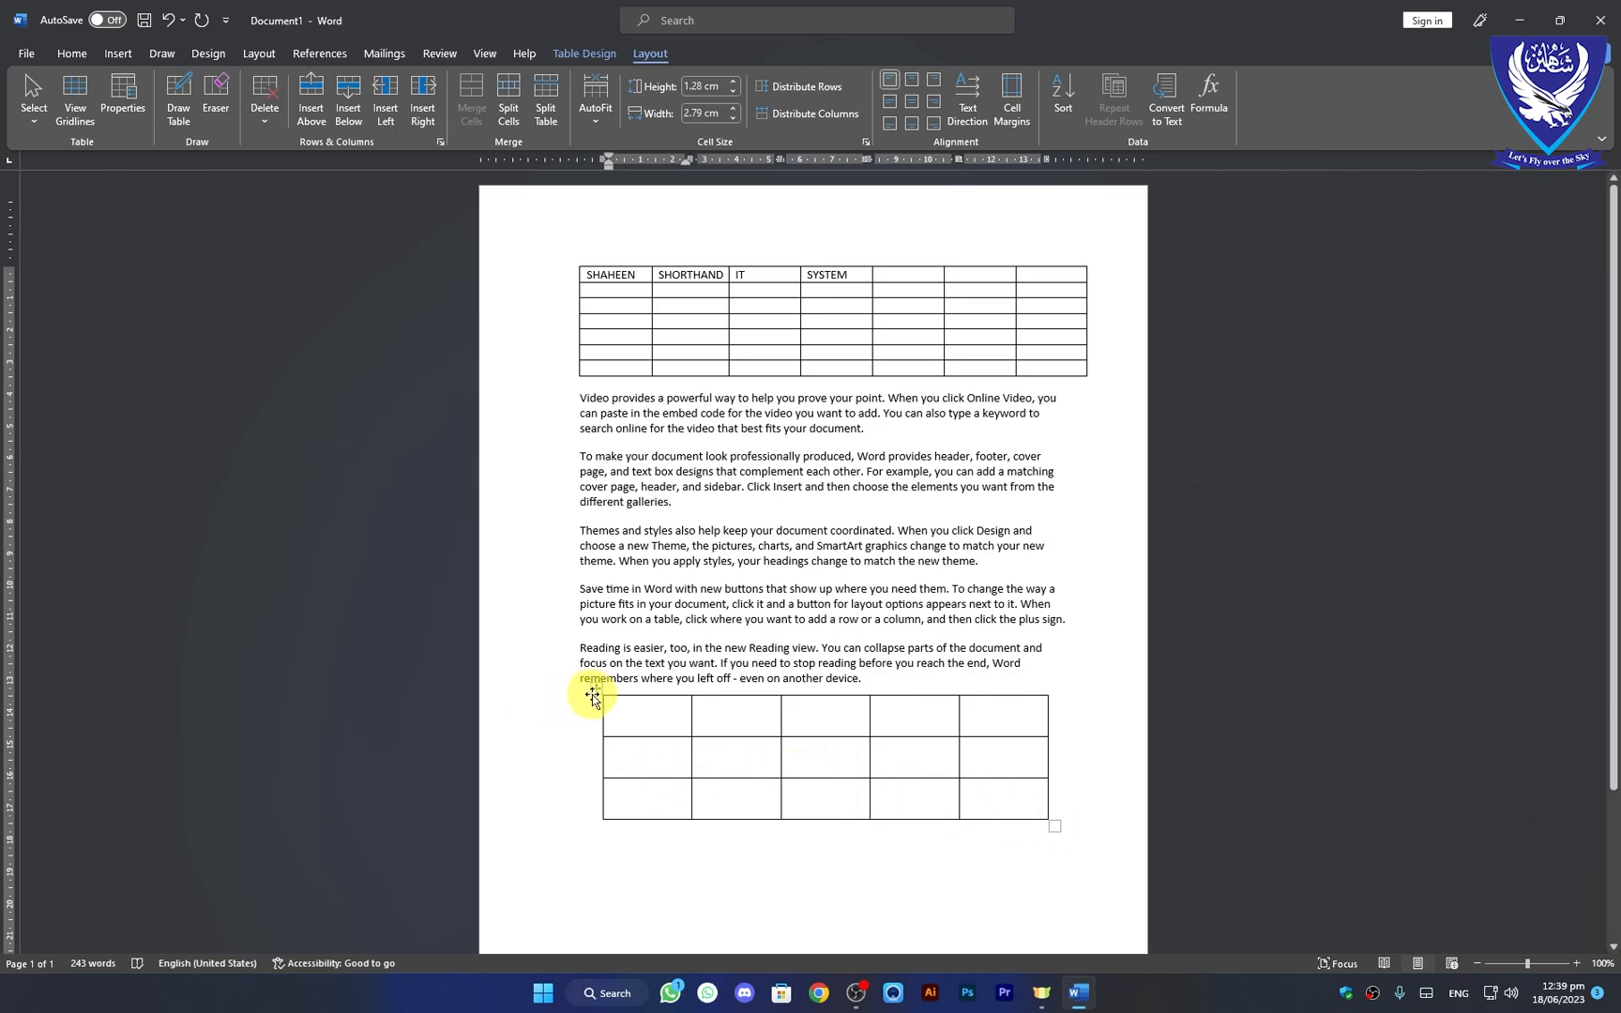
# Step: Erase the border between the first and second rows in the drawn table's first three columns
pyautogui.click(214, 90)
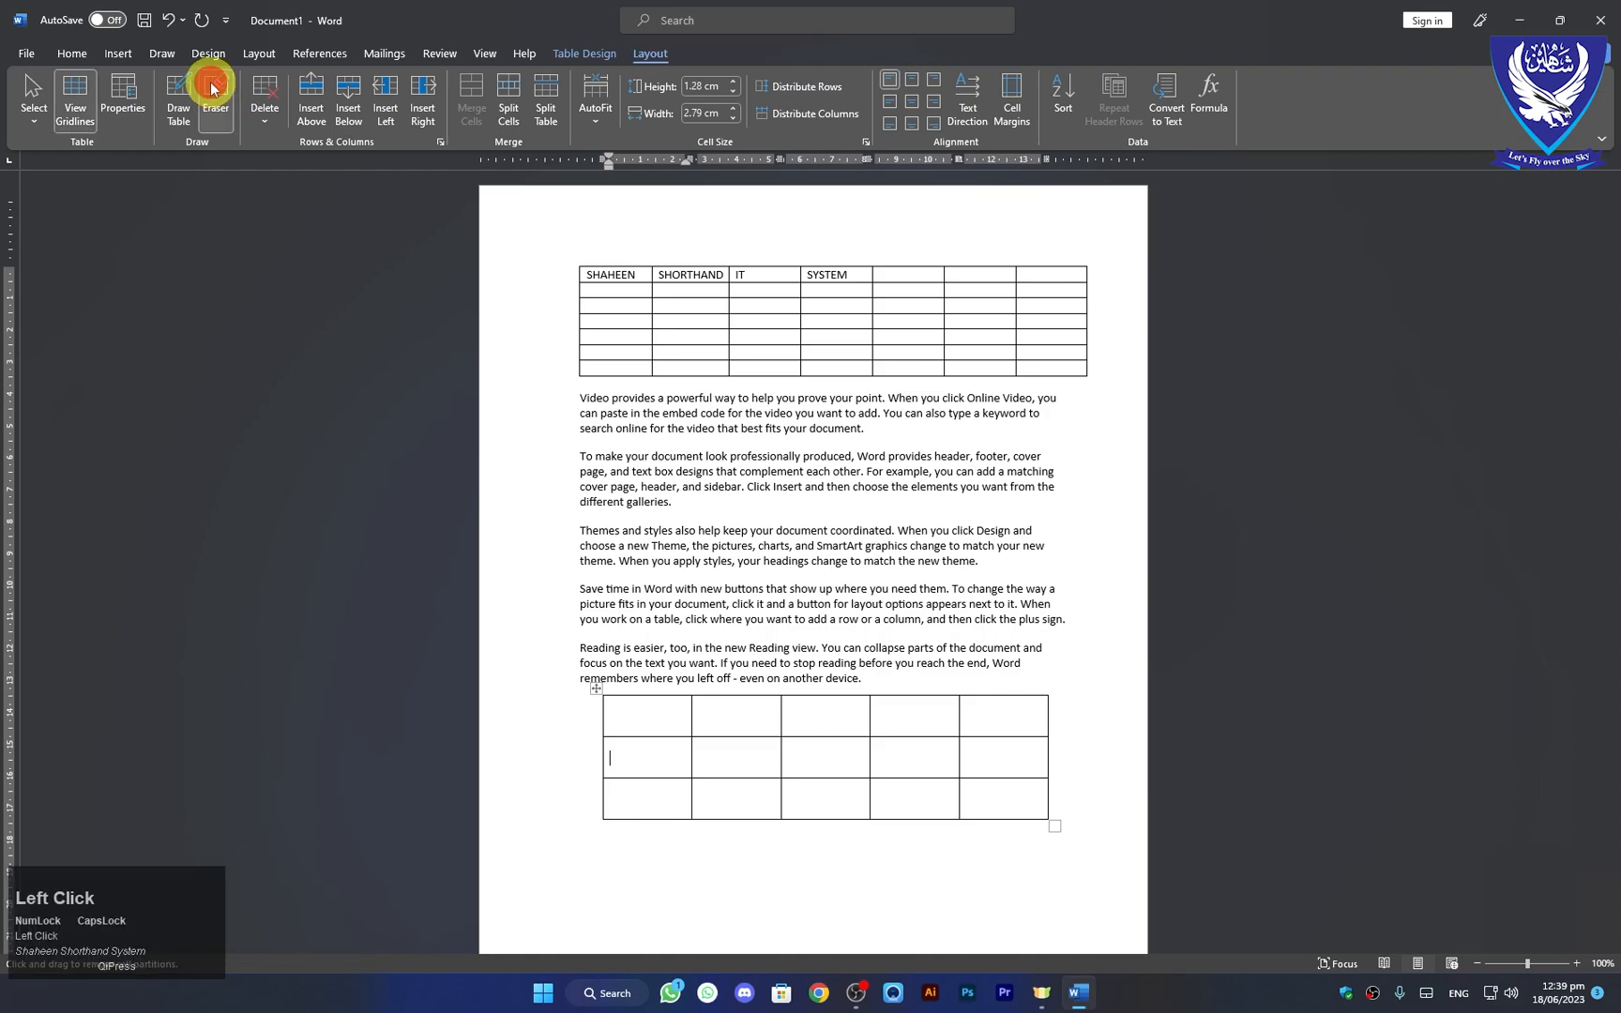
pyautogui.click(637, 738)
pyautogui.click(733, 737)
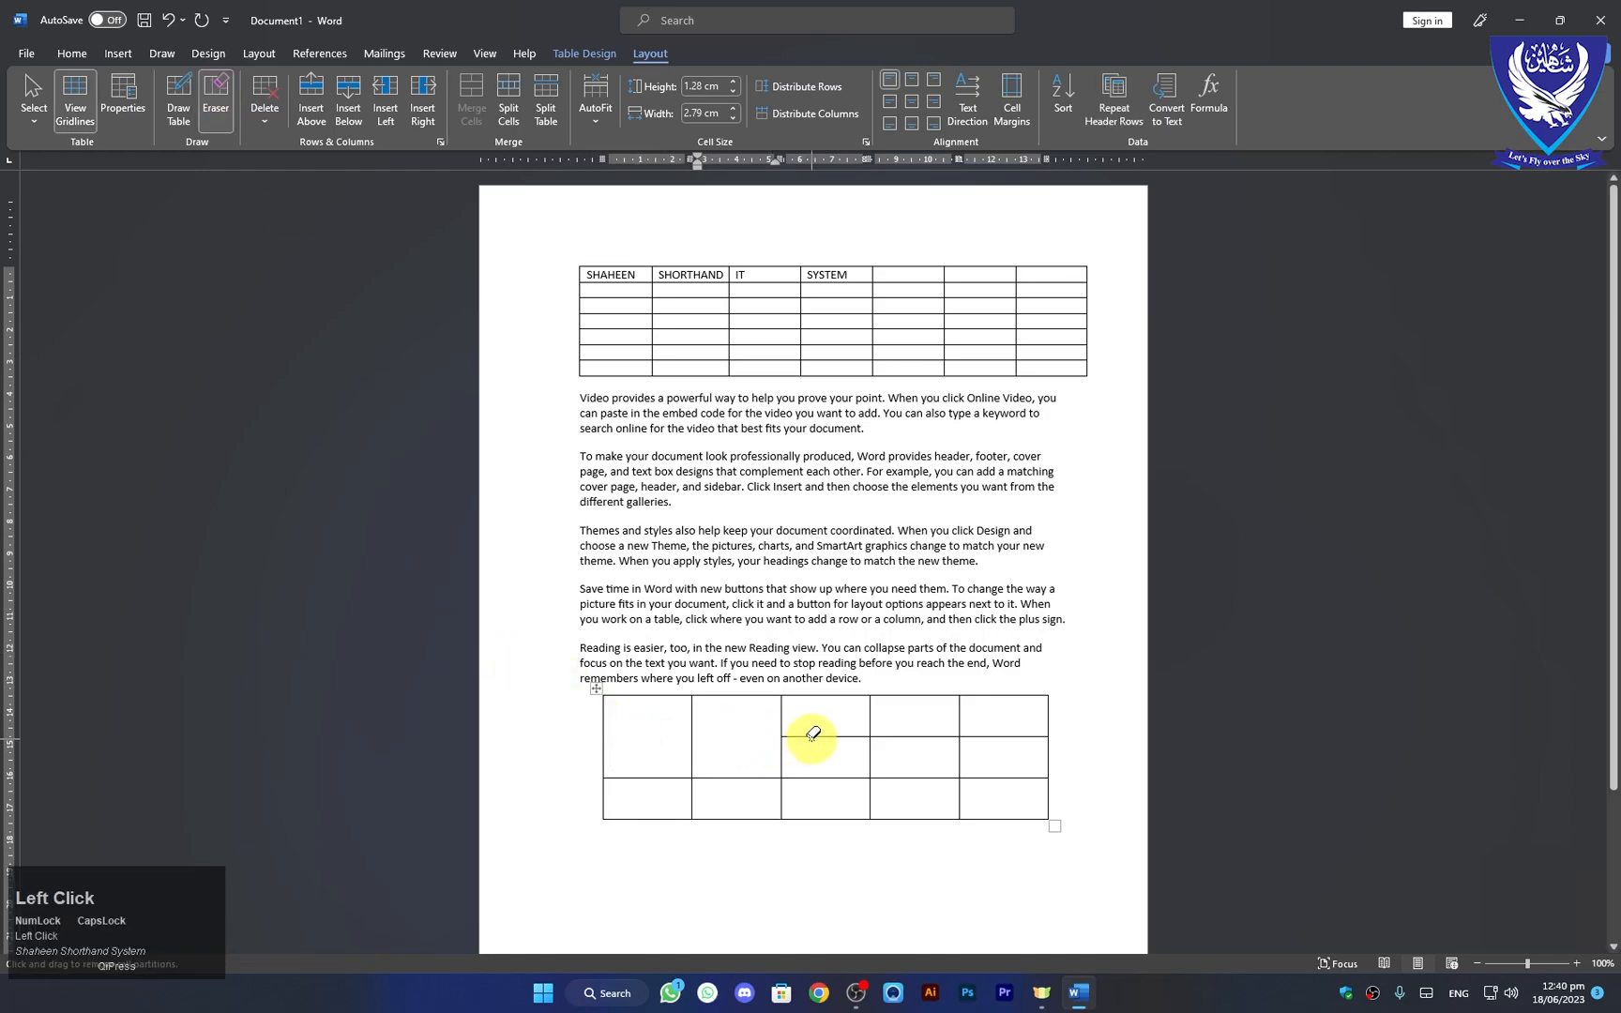
pyautogui.click(216, 87)
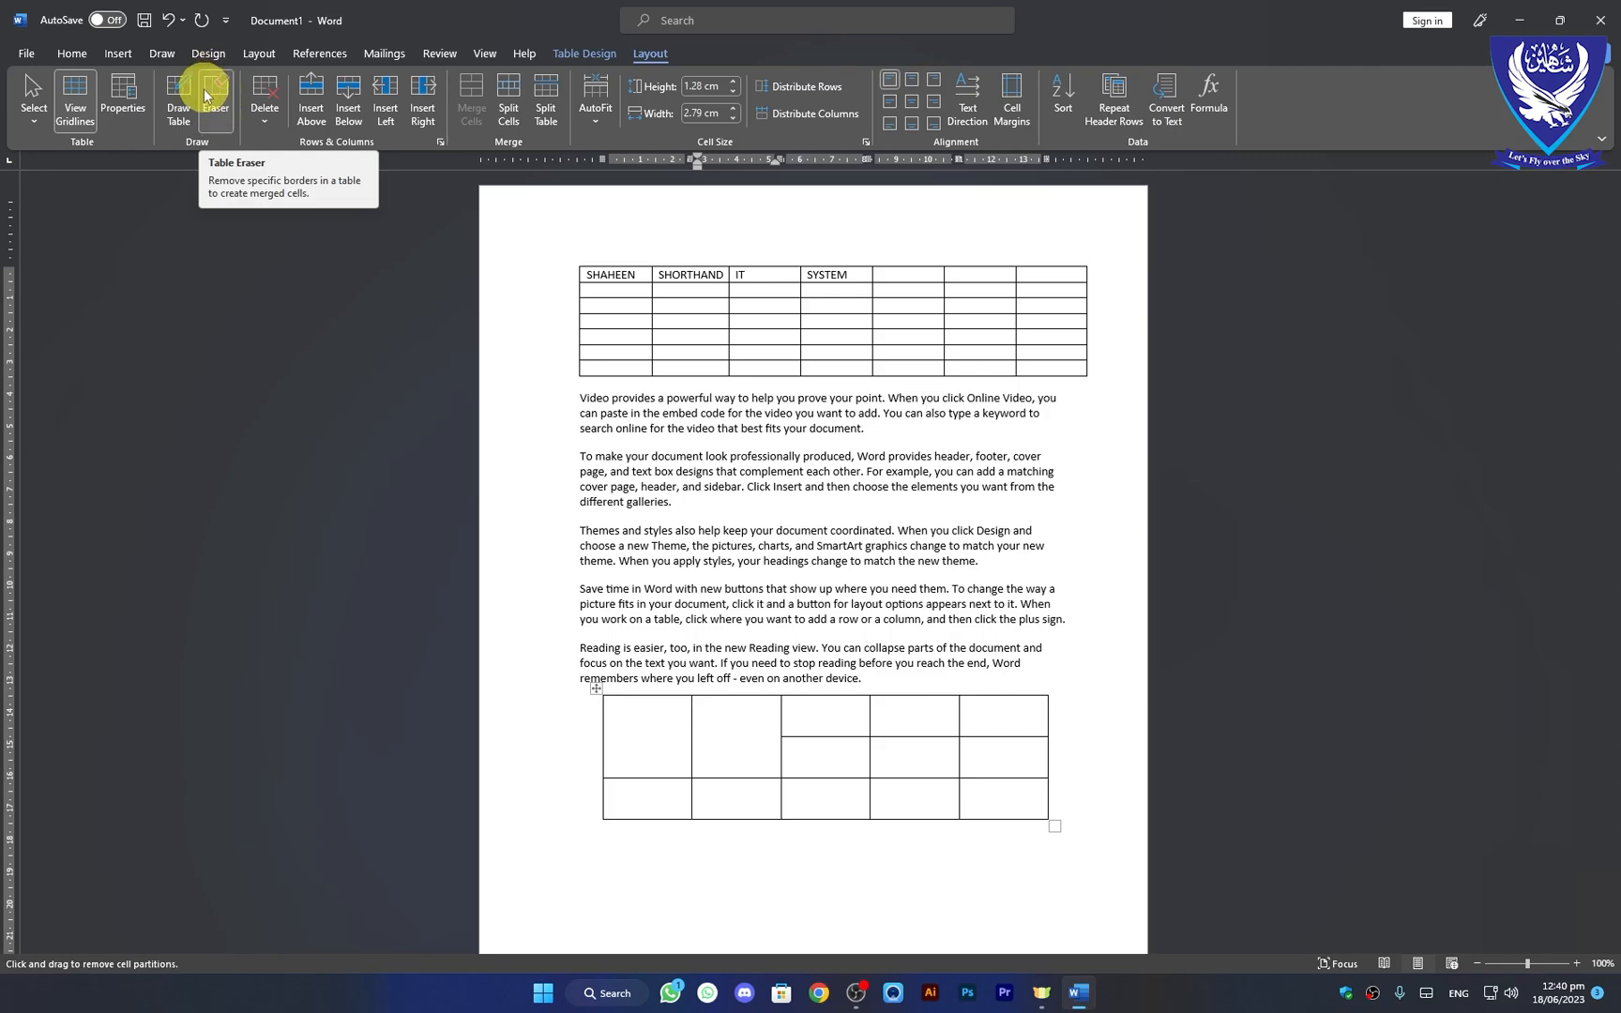
pyautogui.click(824, 737)
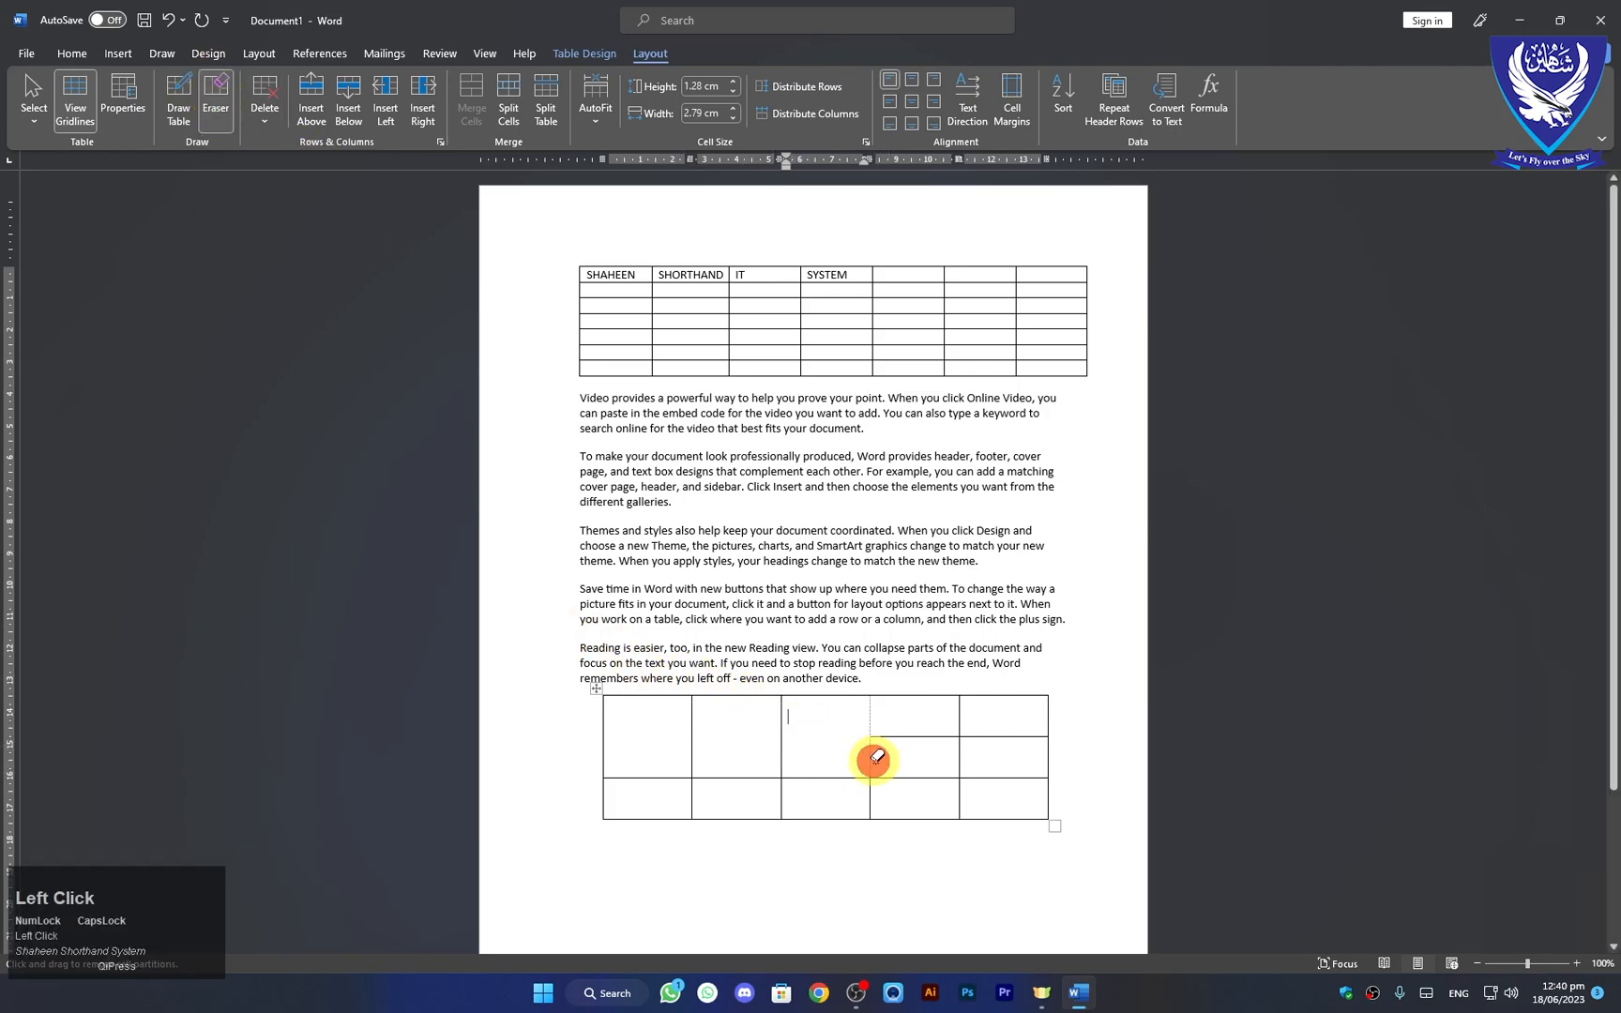
# Step: Erase the remaining partitions between the upper two rows of the drawn table's last three columns to form one large cell
pyautogui.click(959, 732)
pyautogui.click(959, 764)
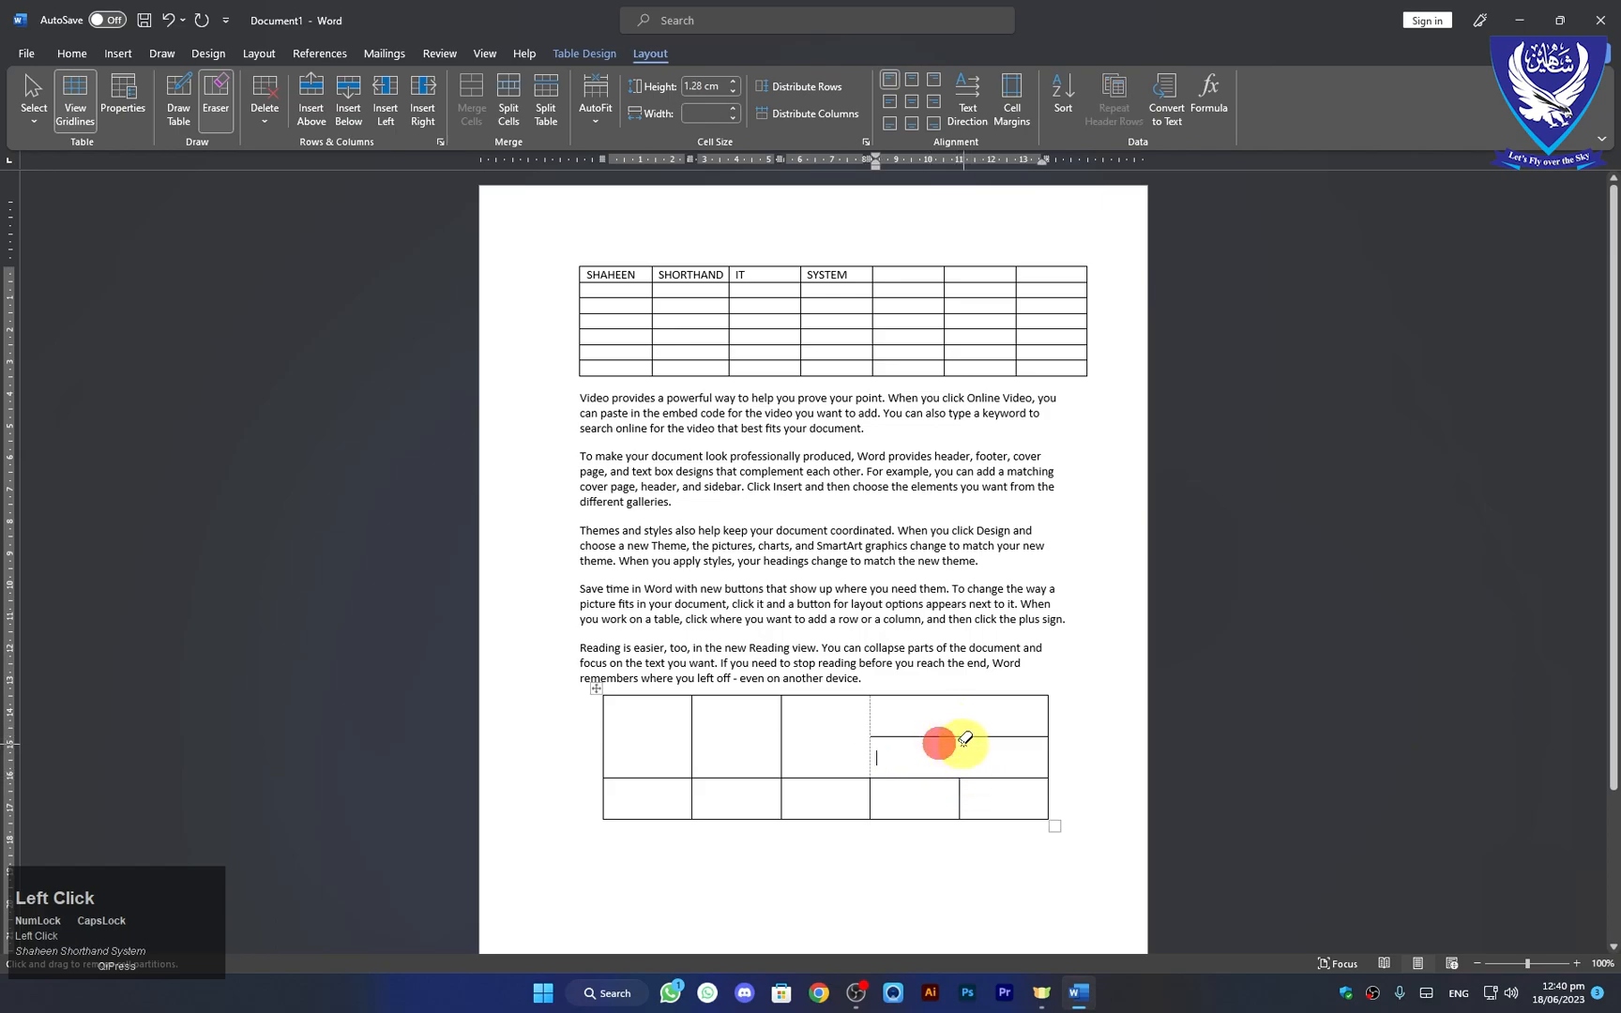
pyautogui.click(965, 735)
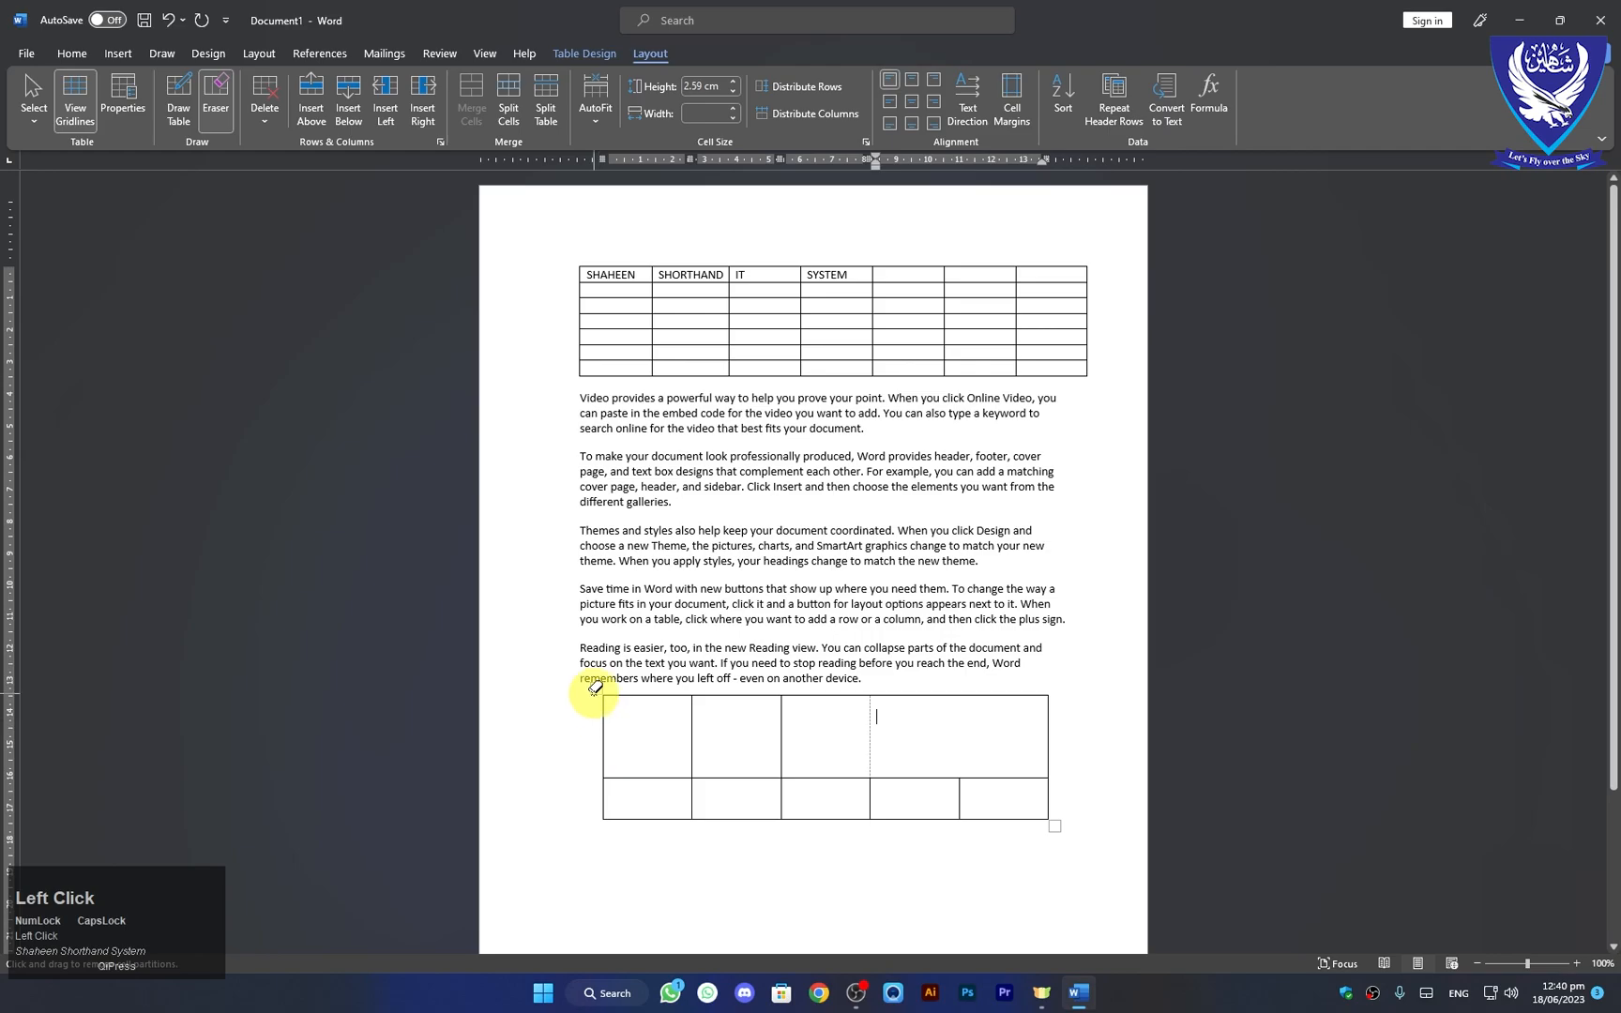
pyautogui.click(178, 117)
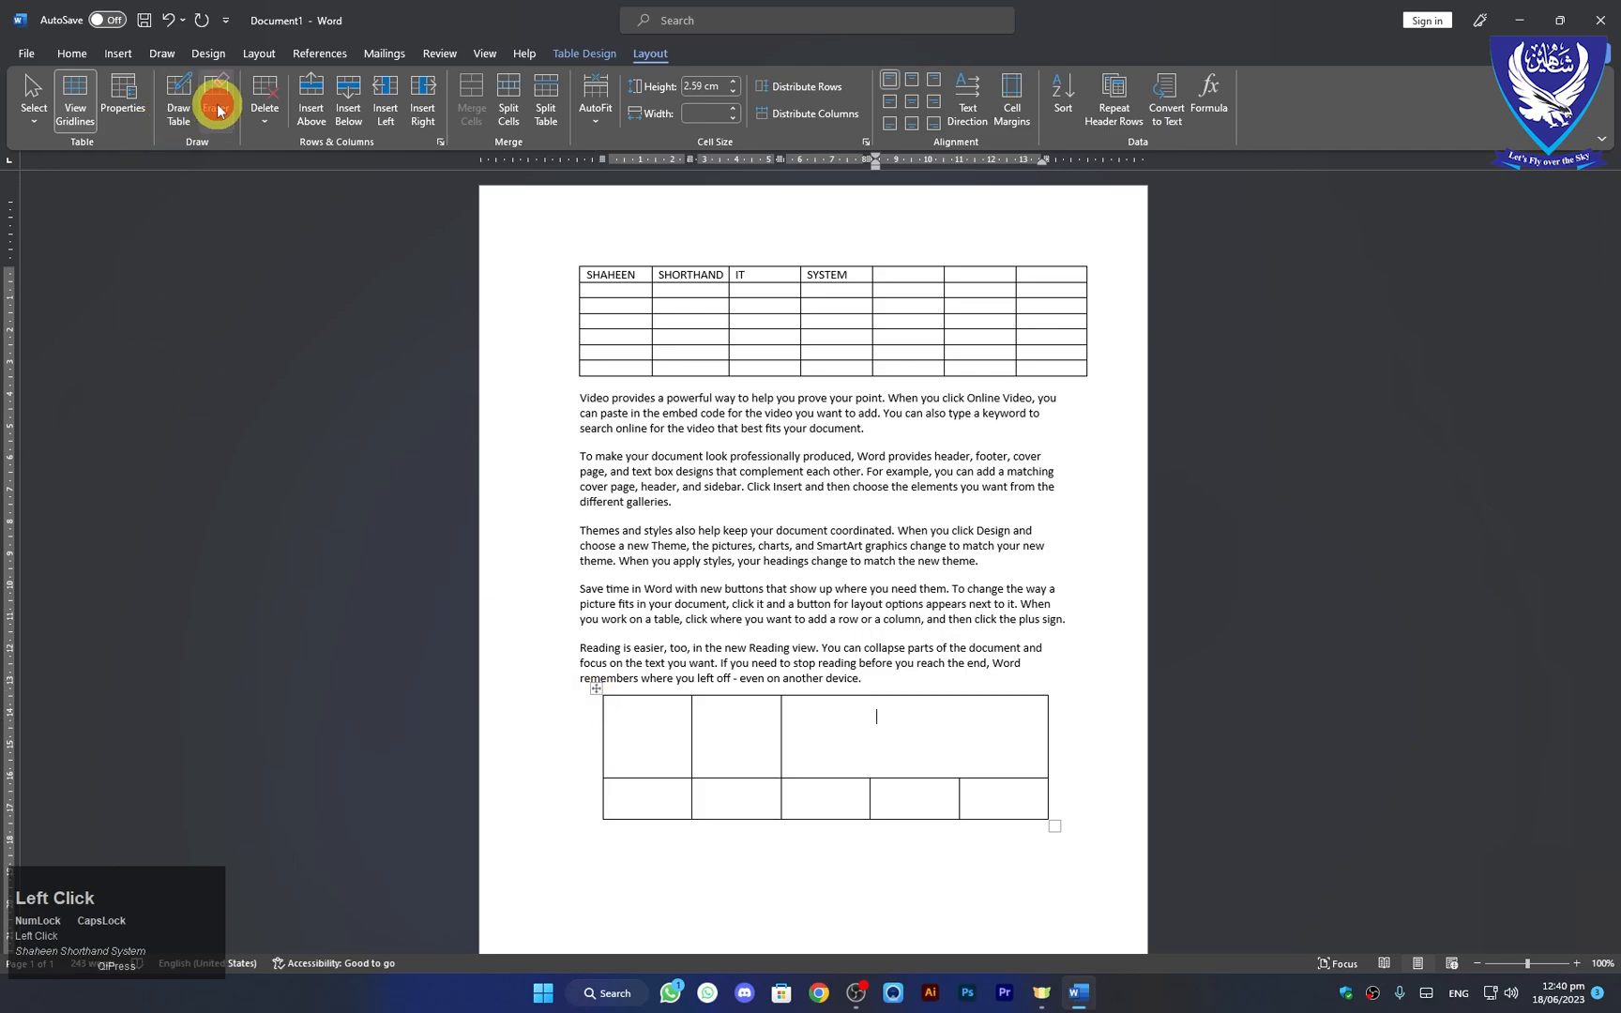
# Step: Delete the entire drawn table below the paragraphs
pyautogui.click(593, 691)
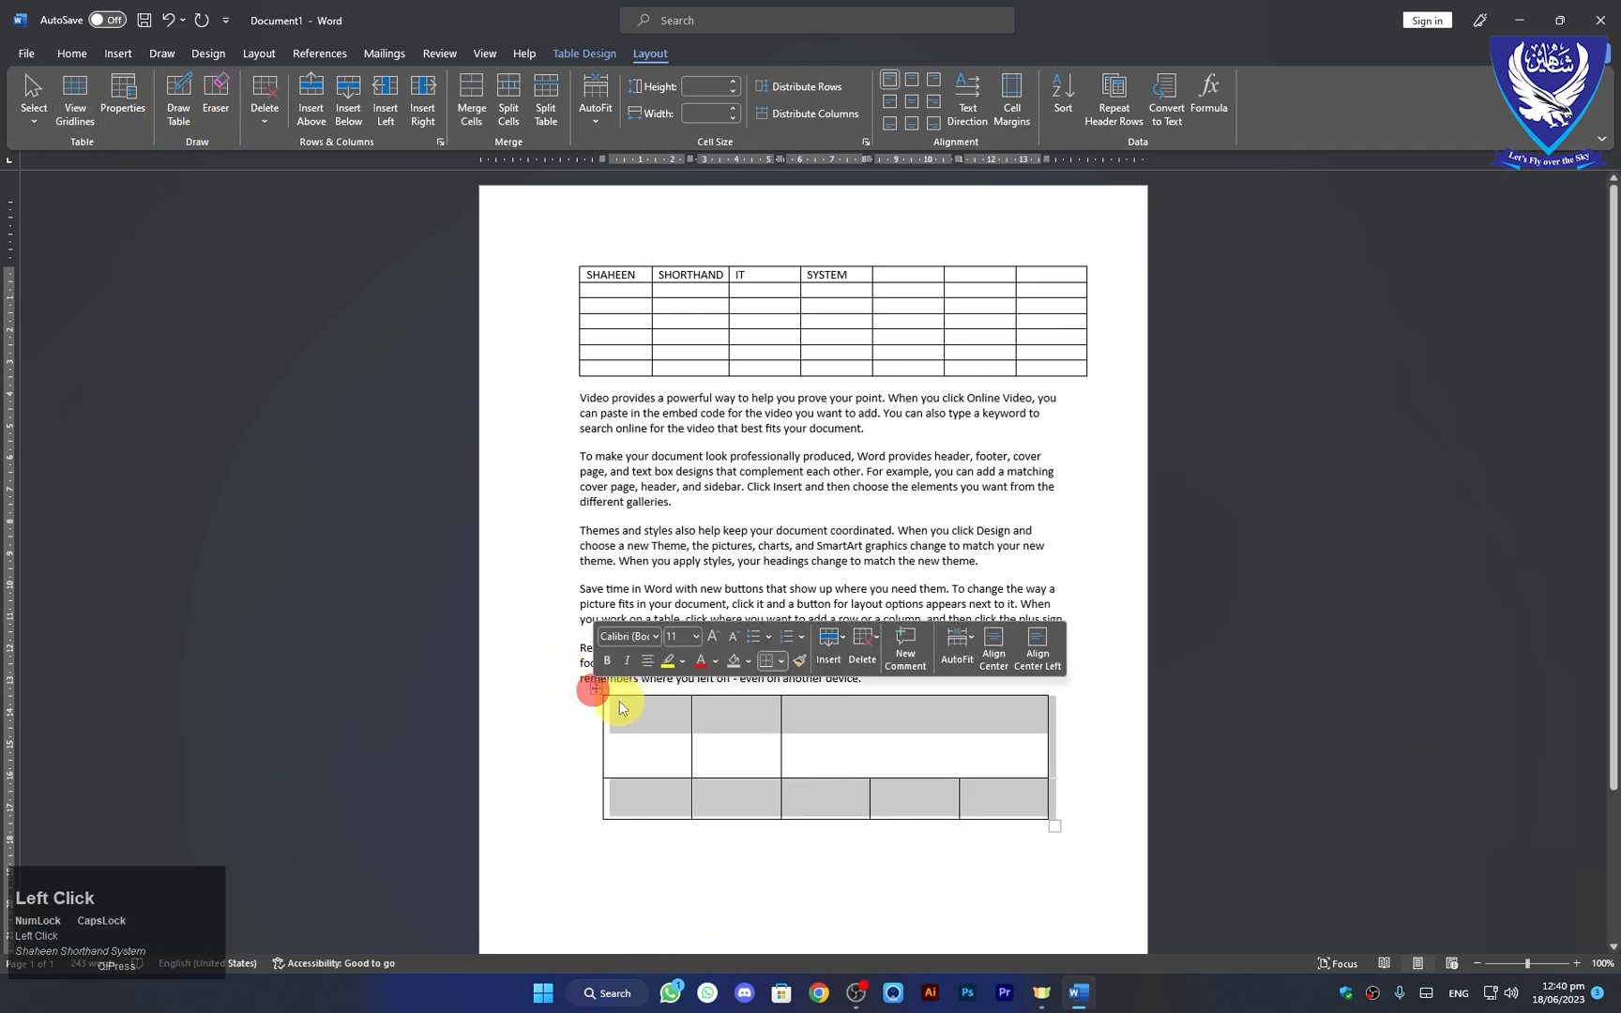
pyautogui.press('BackSpace')
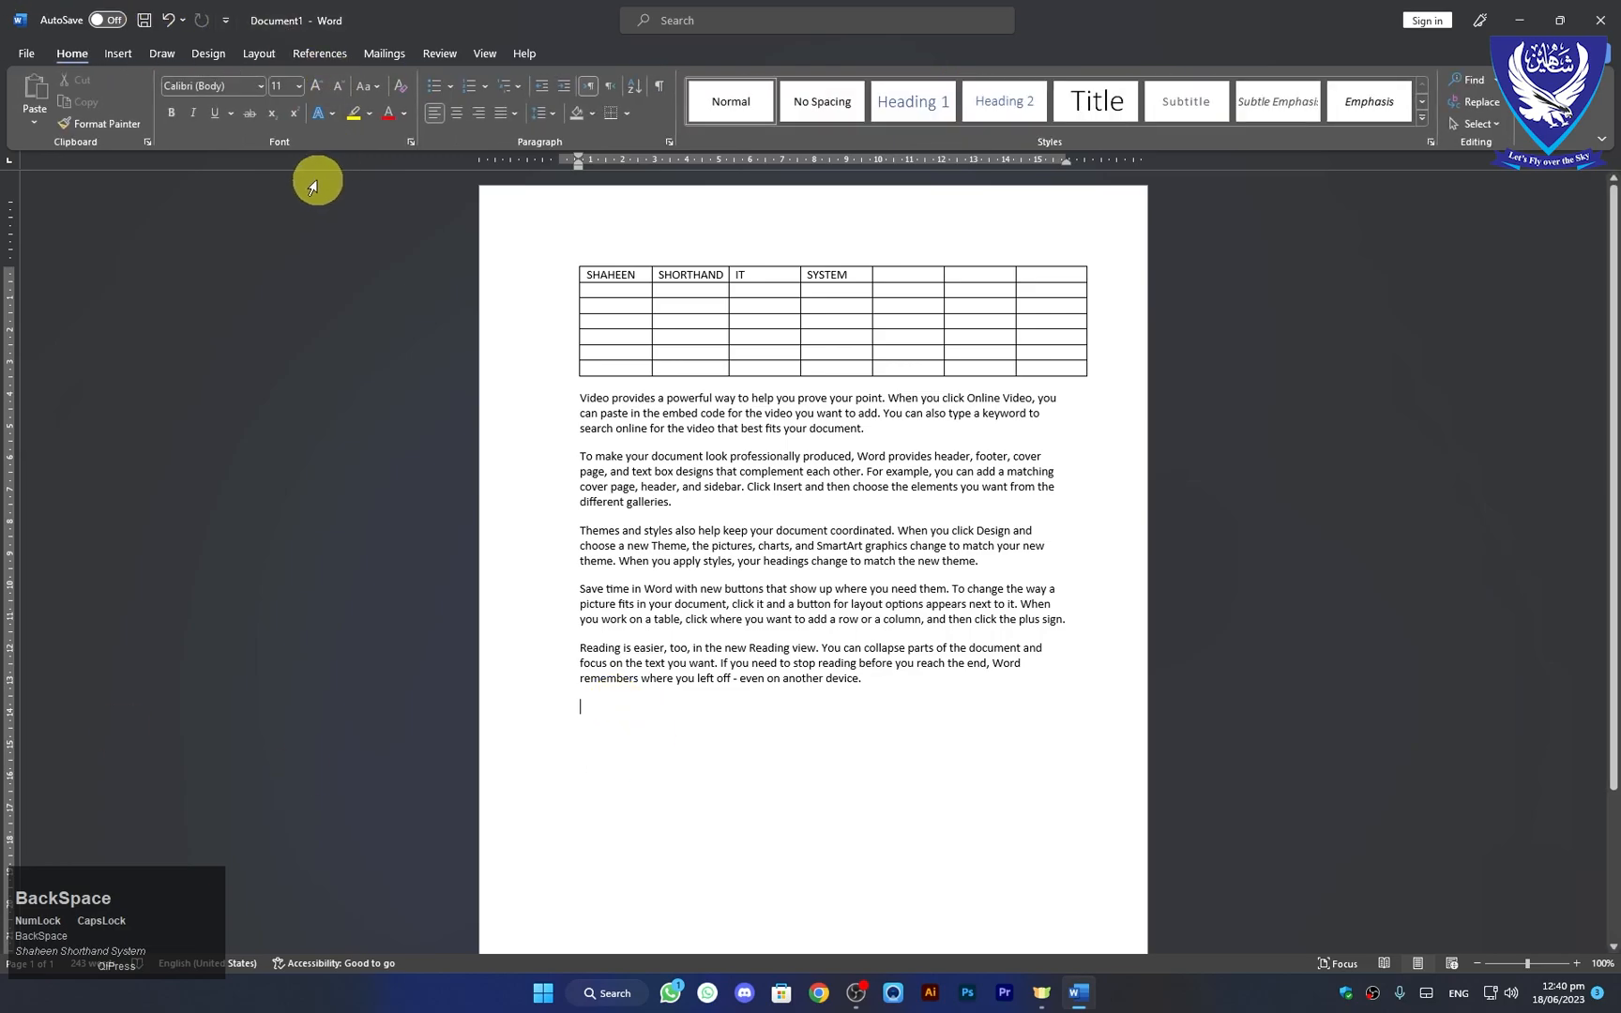
# Step: Delete the entire column containing the SHAHEEN cell from the top table, using the Delete Cells options
pyautogui.click(660, 316)
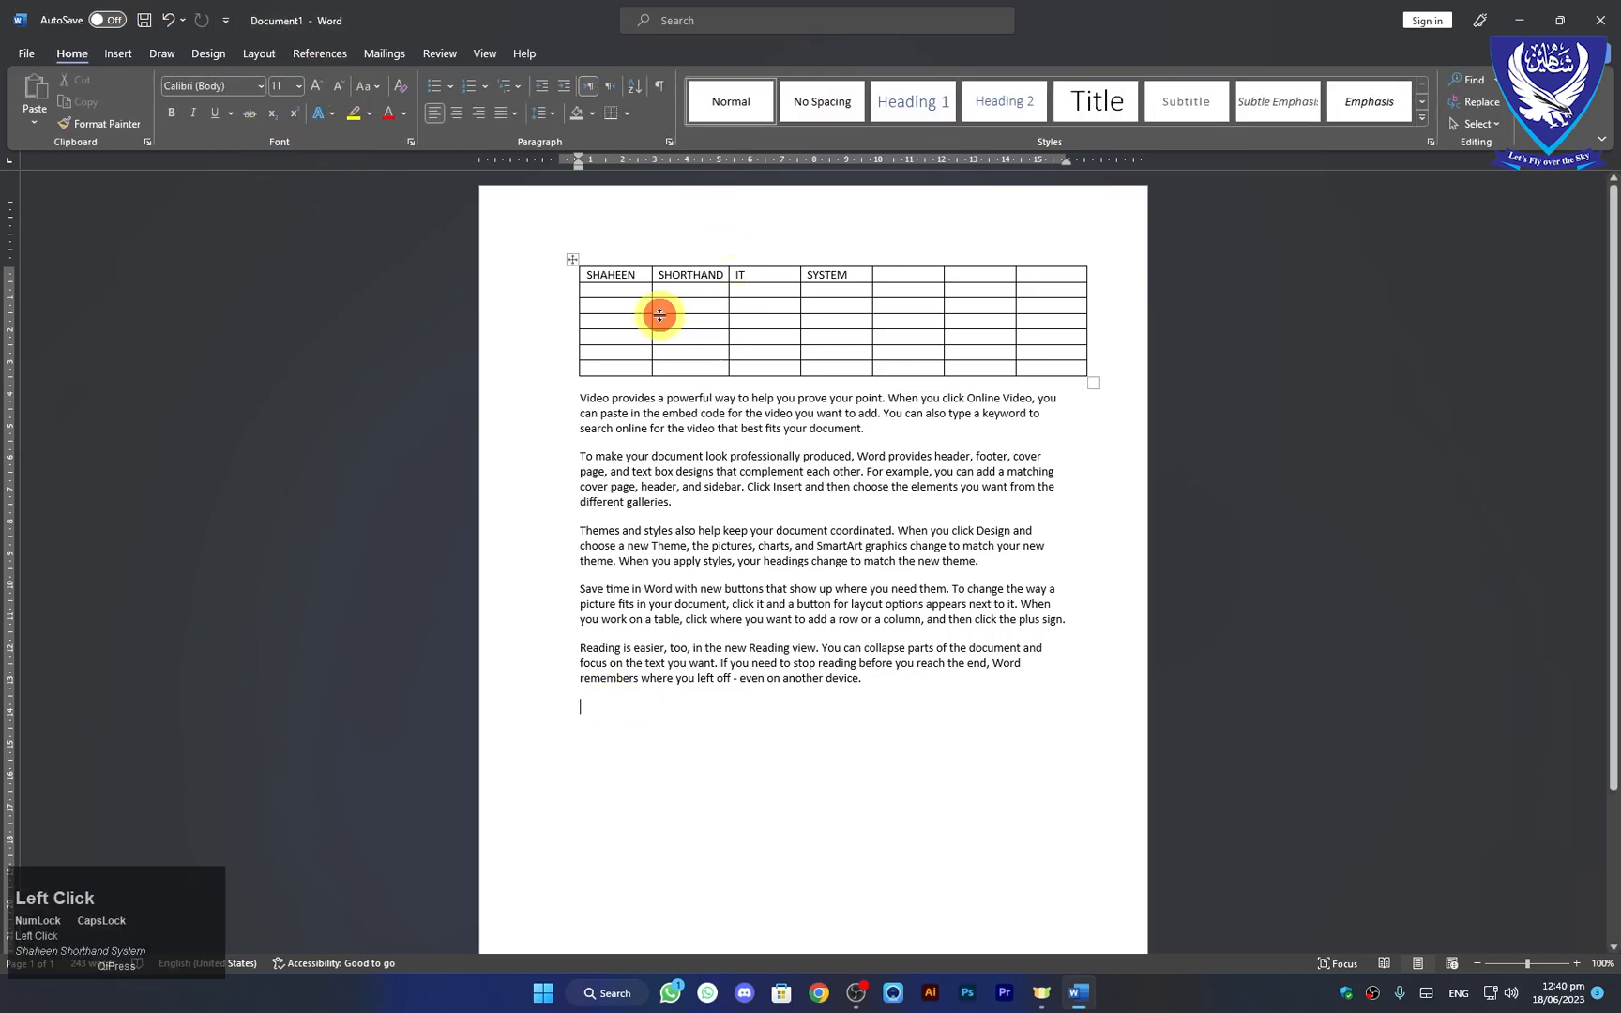
pyautogui.click(615, 302)
pyautogui.click(651, 54)
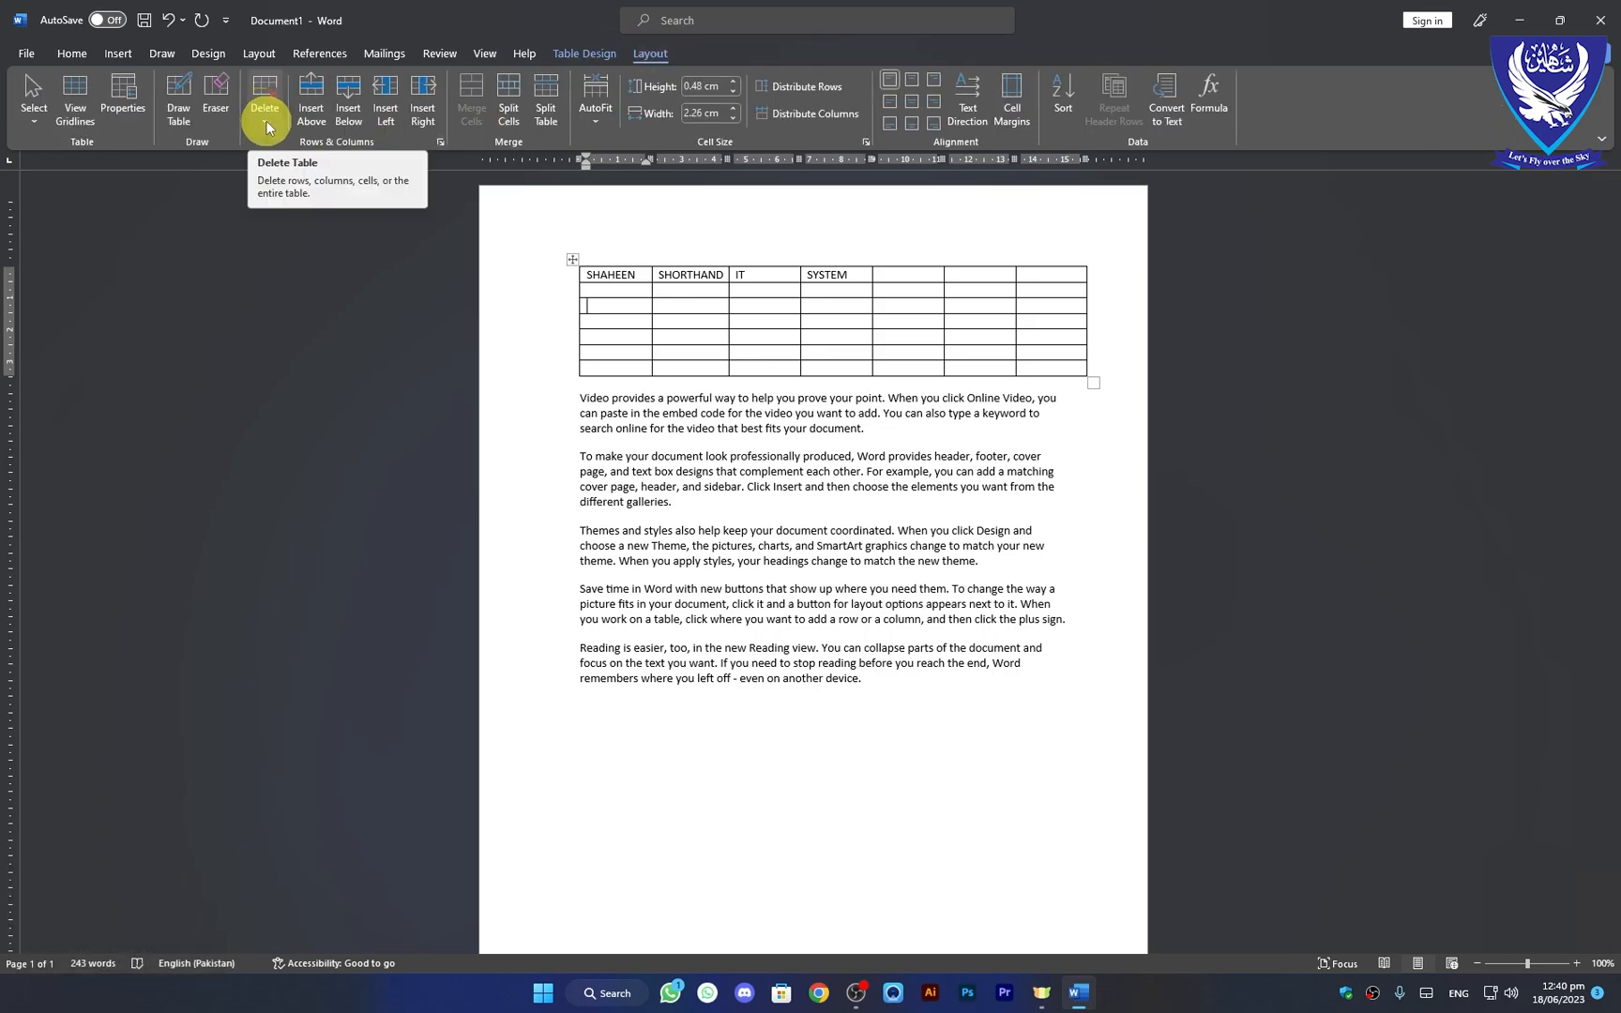
pyautogui.click(265, 120)
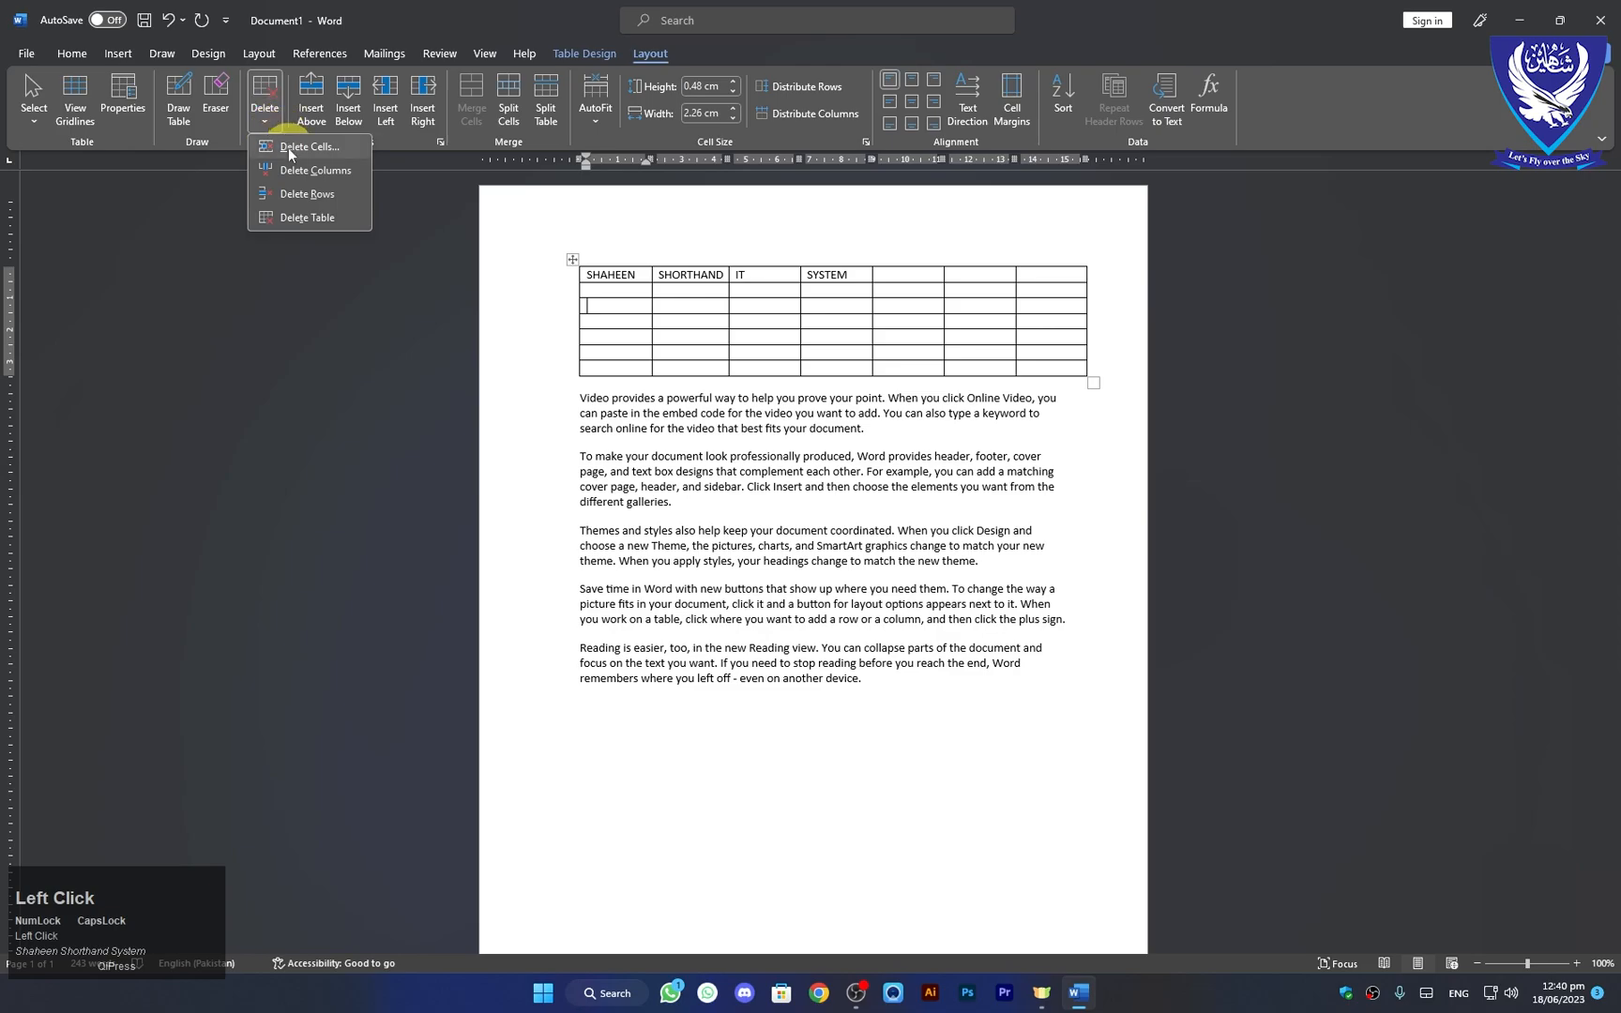
pyautogui.click(594, 272)
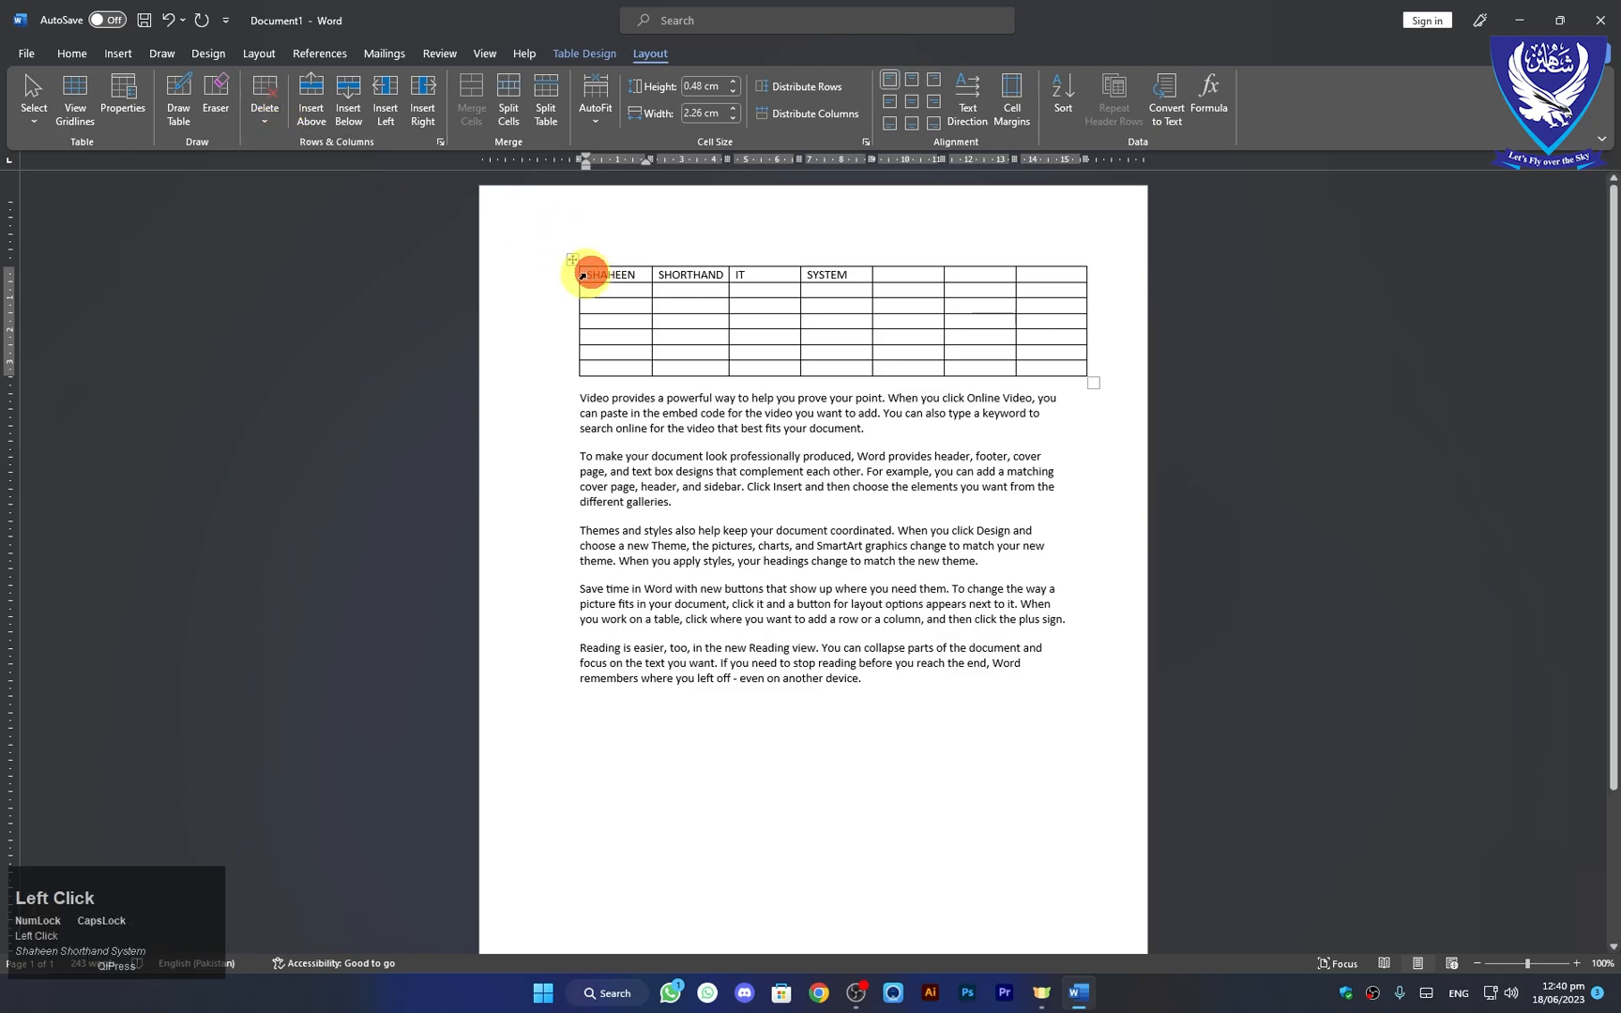
pyautogui.click(261, 120)
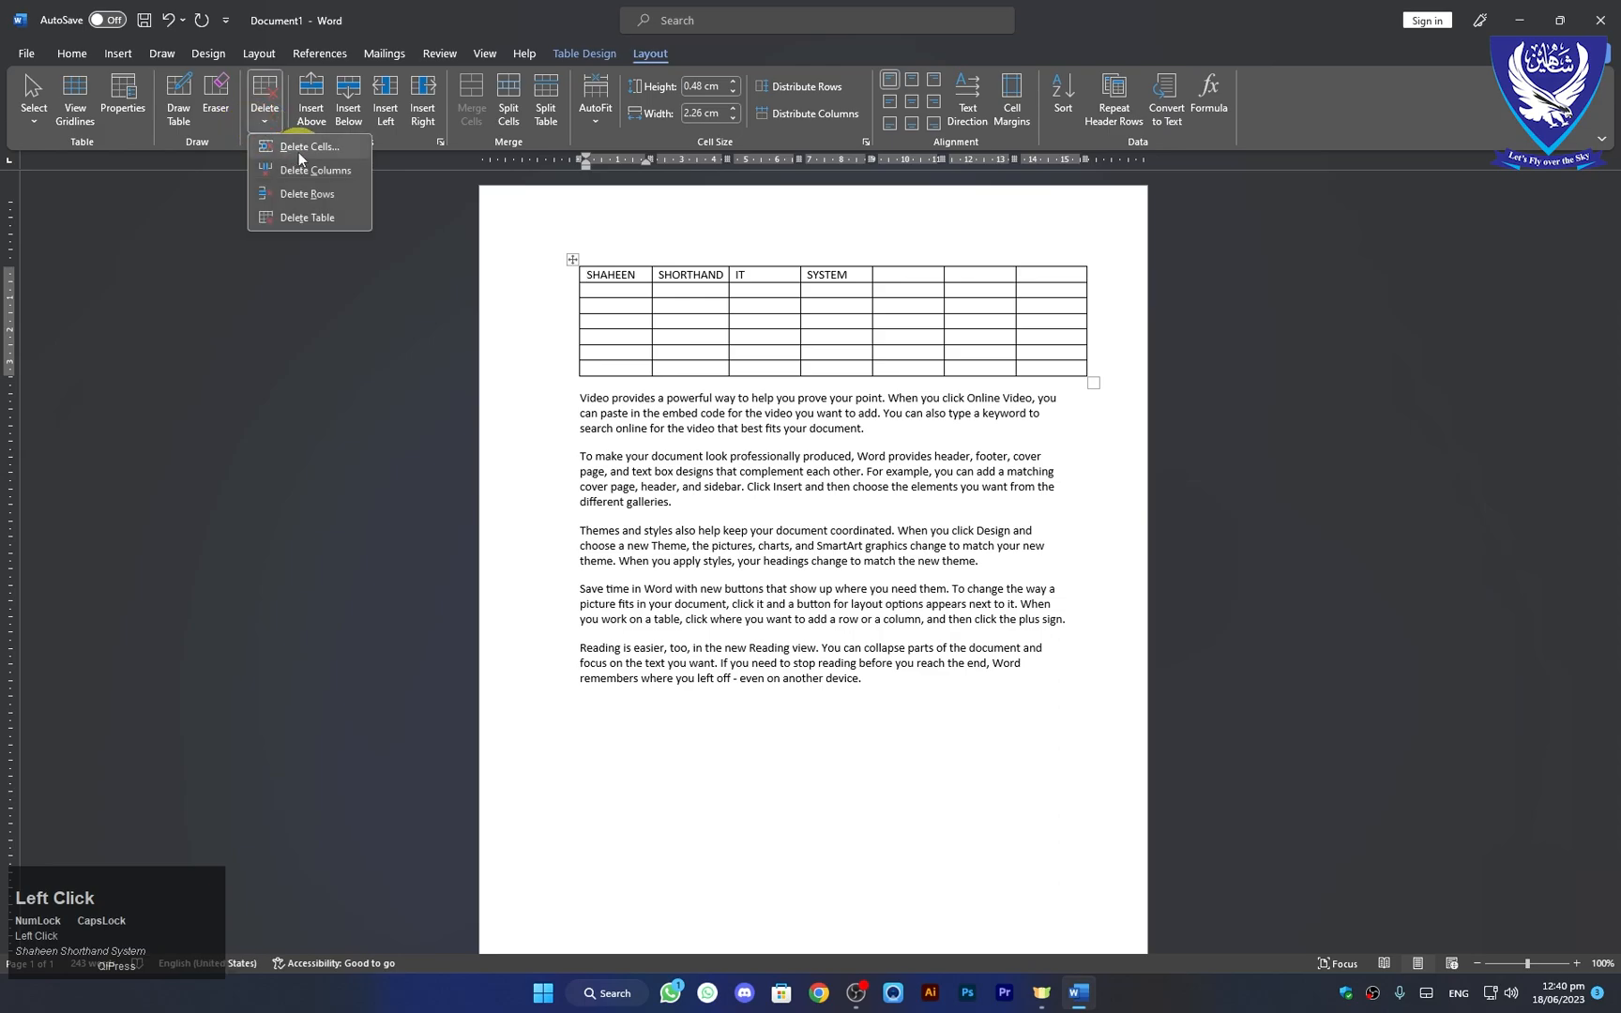
pyautogui.click(299, 148)
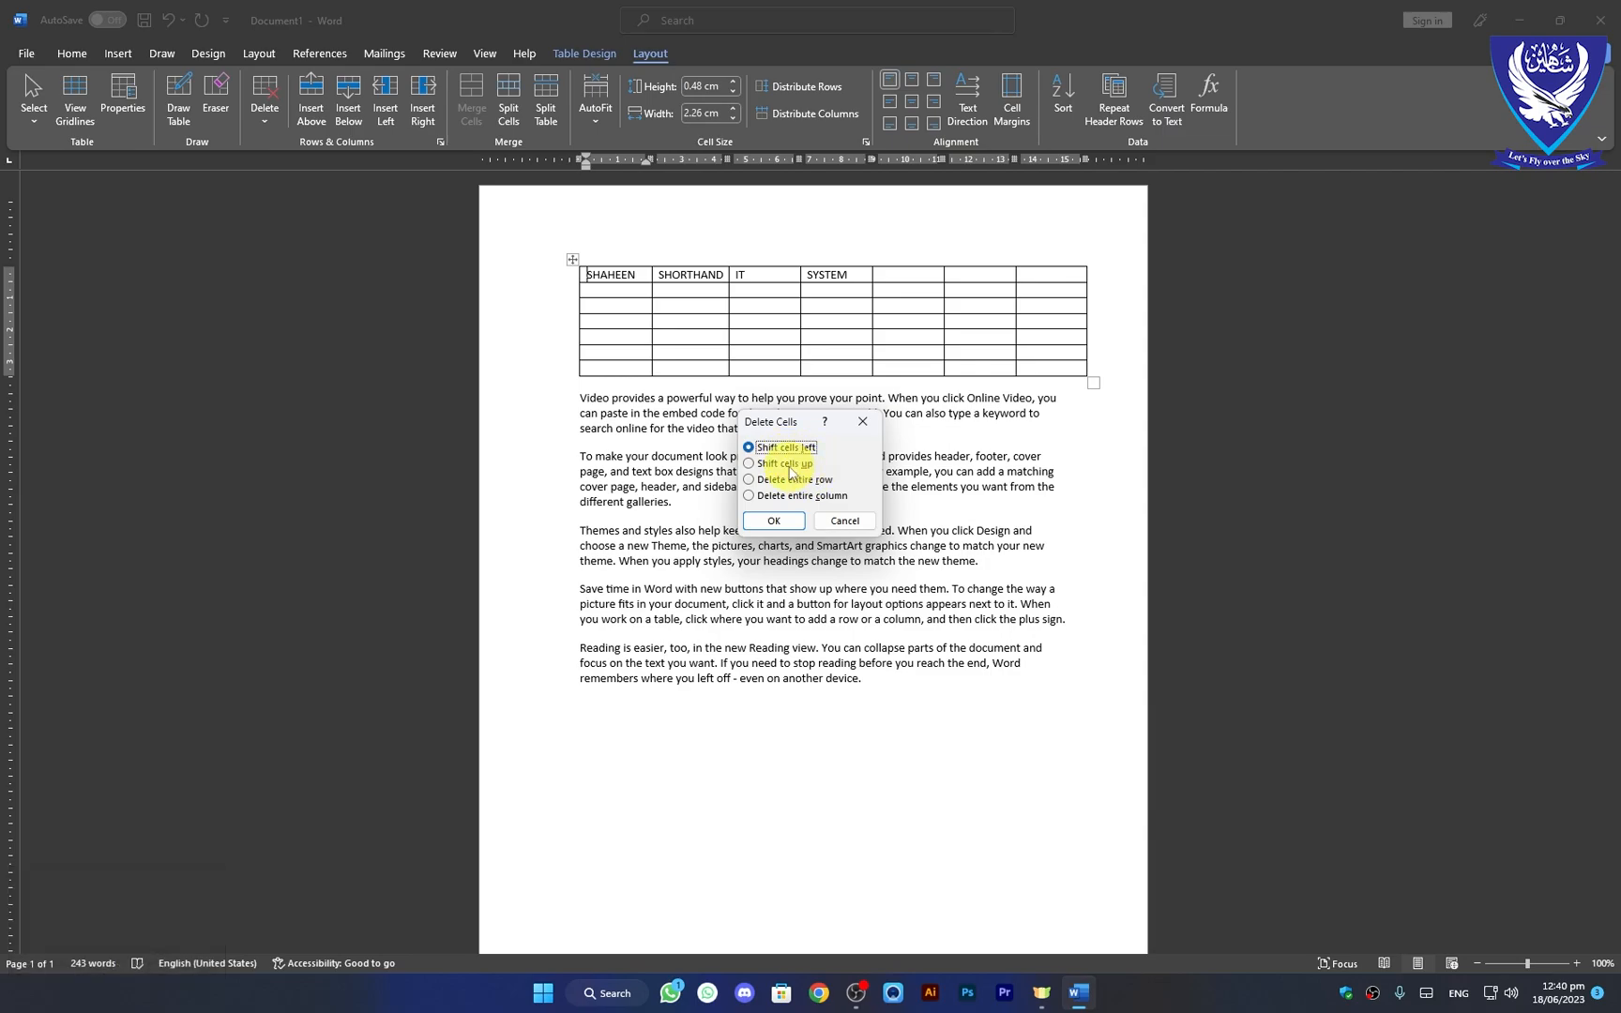
pyautogui.click(750, 496)
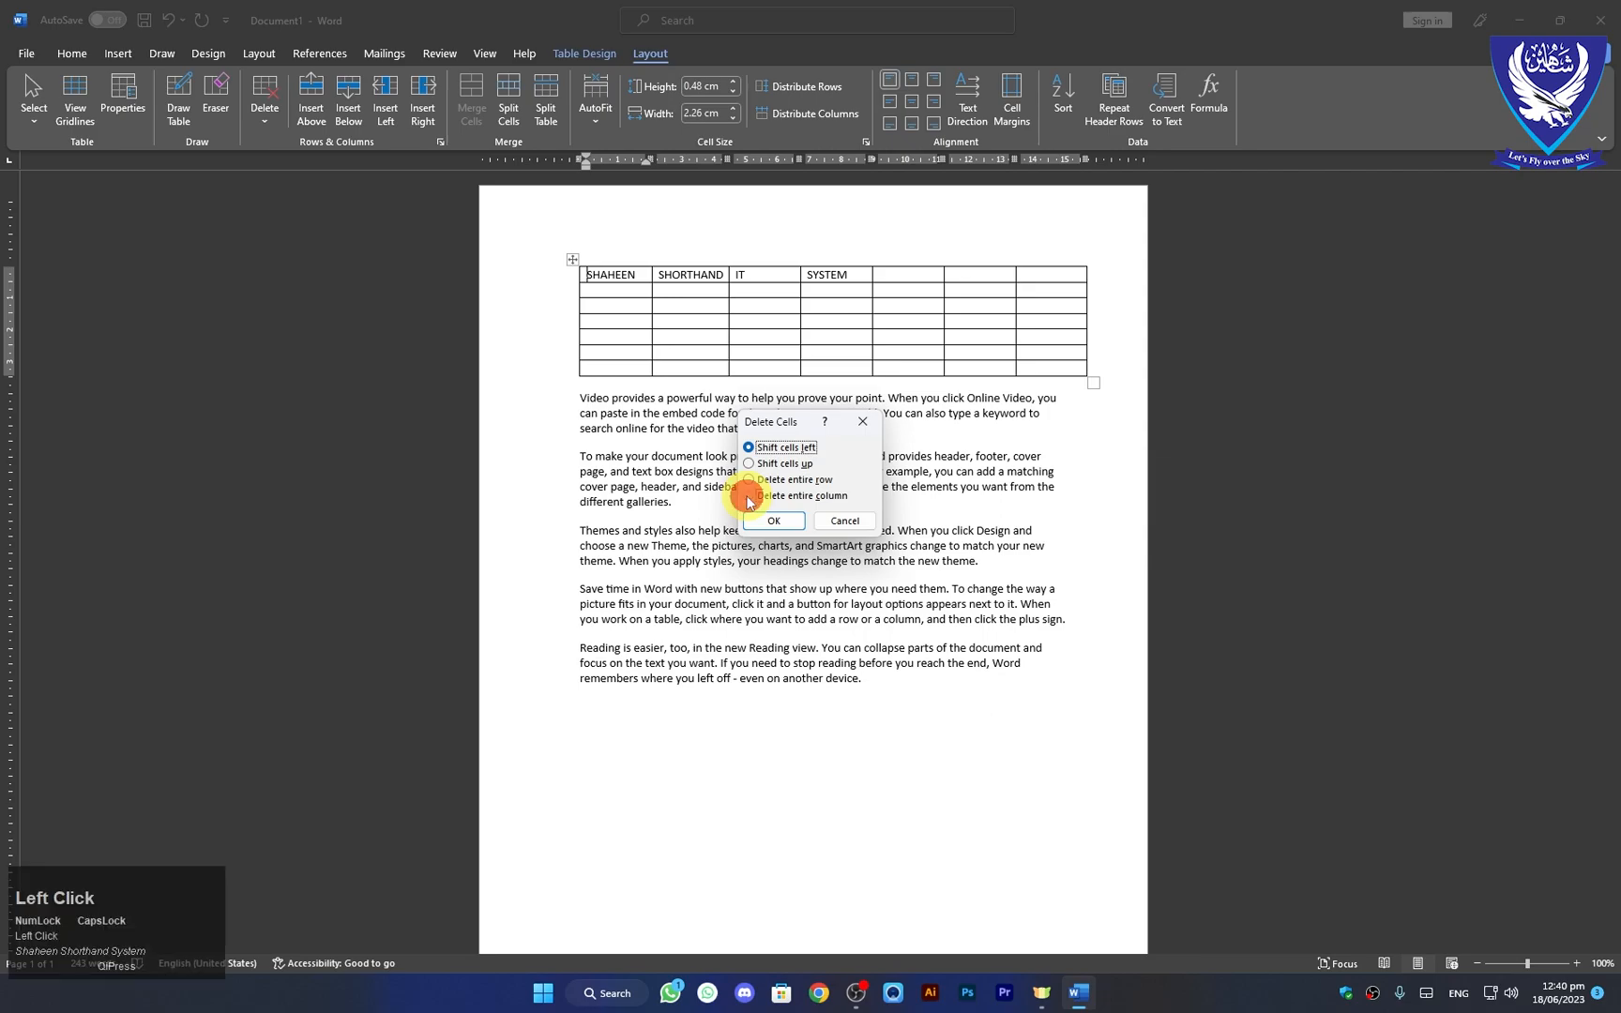
pyautogui.click(769, 520)
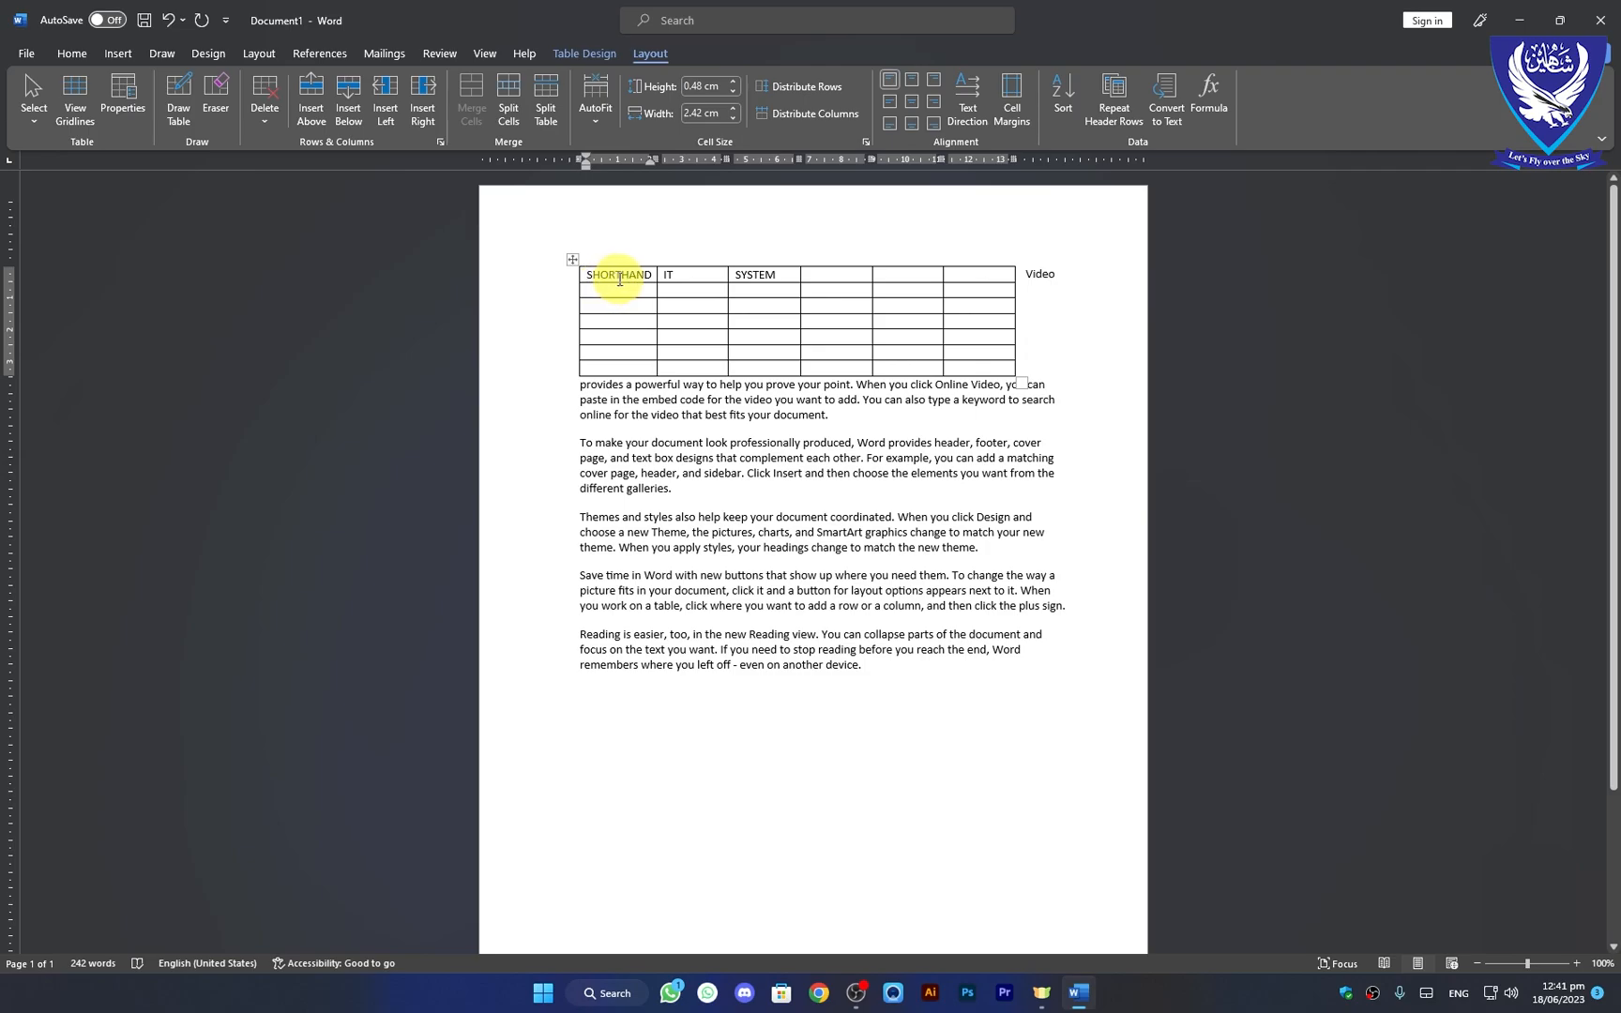
# Step: Try setting the table's text wrapping to None, and undo both that change and the column deletion
pyautogui.press('ctrl')
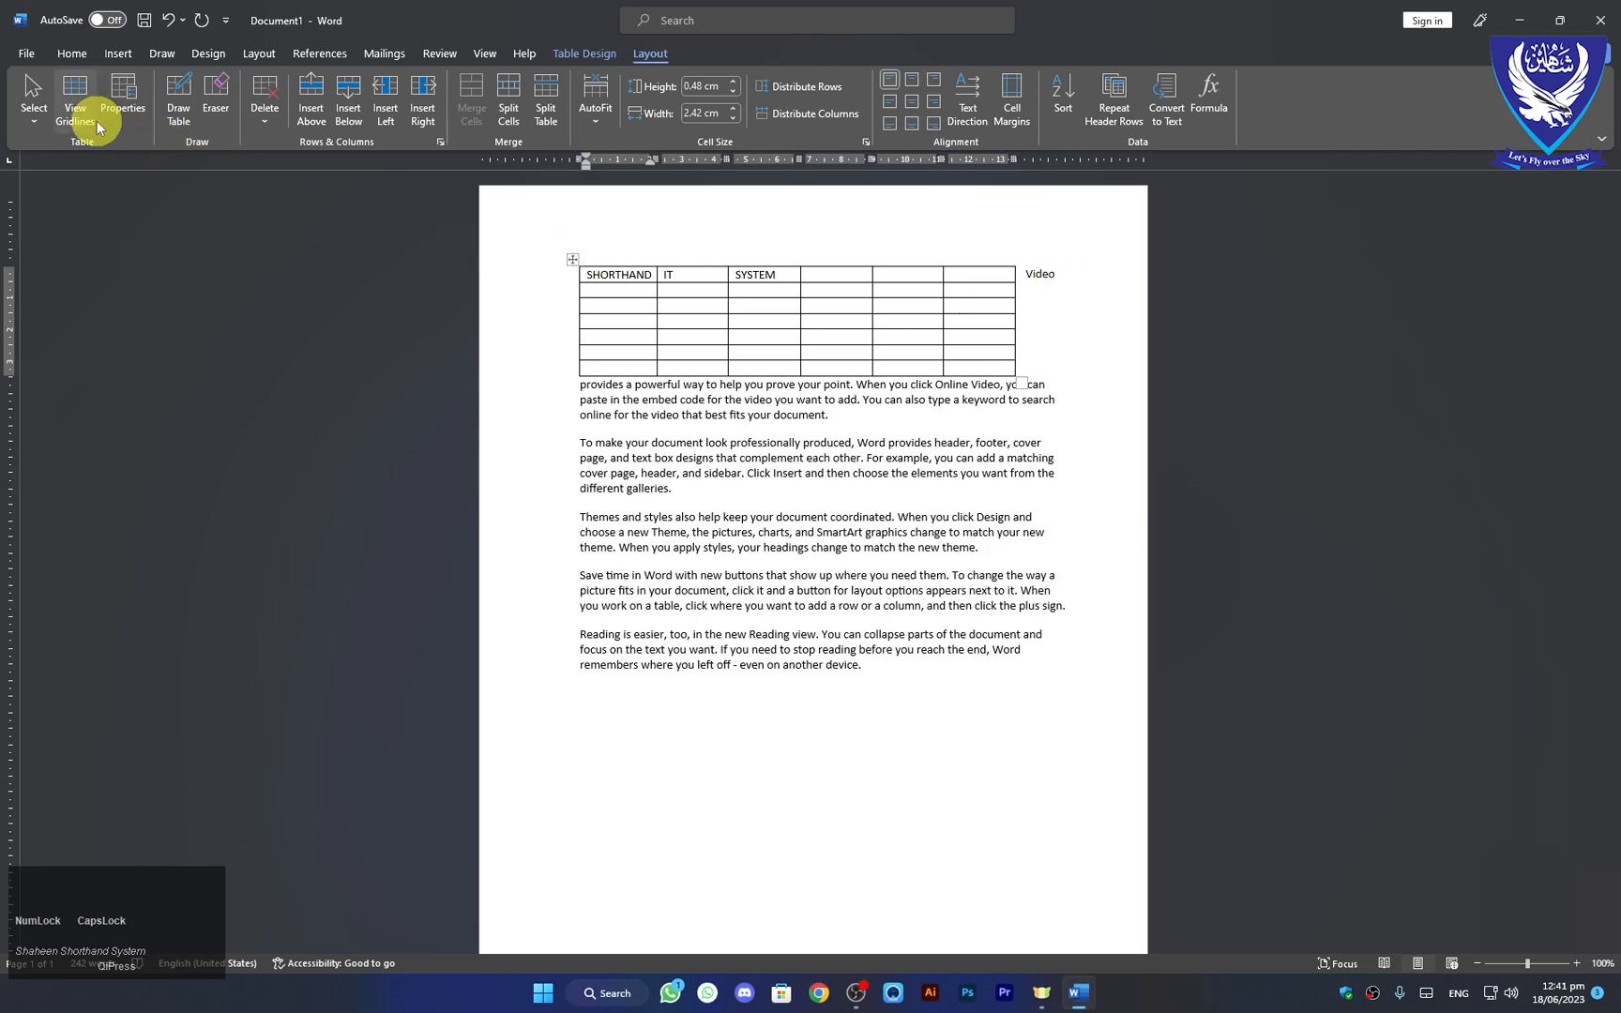
pyautogui.click(128, 98)
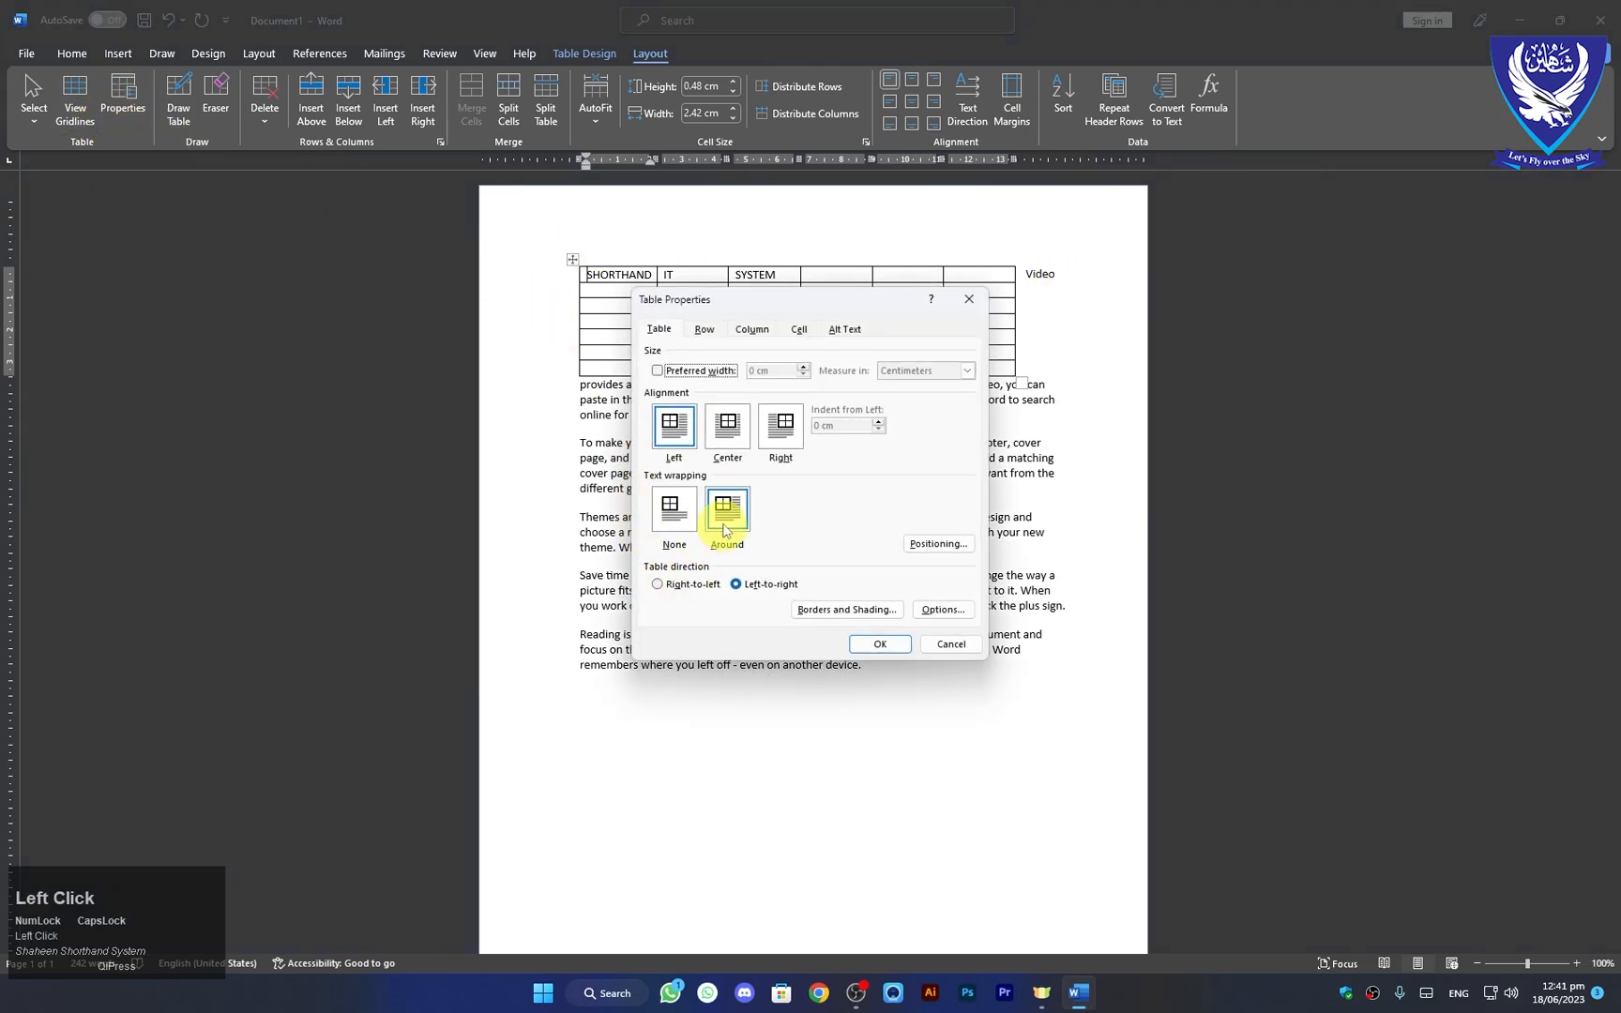
pyautogui.click(669, 514)
pyautogui.click(859, 644)
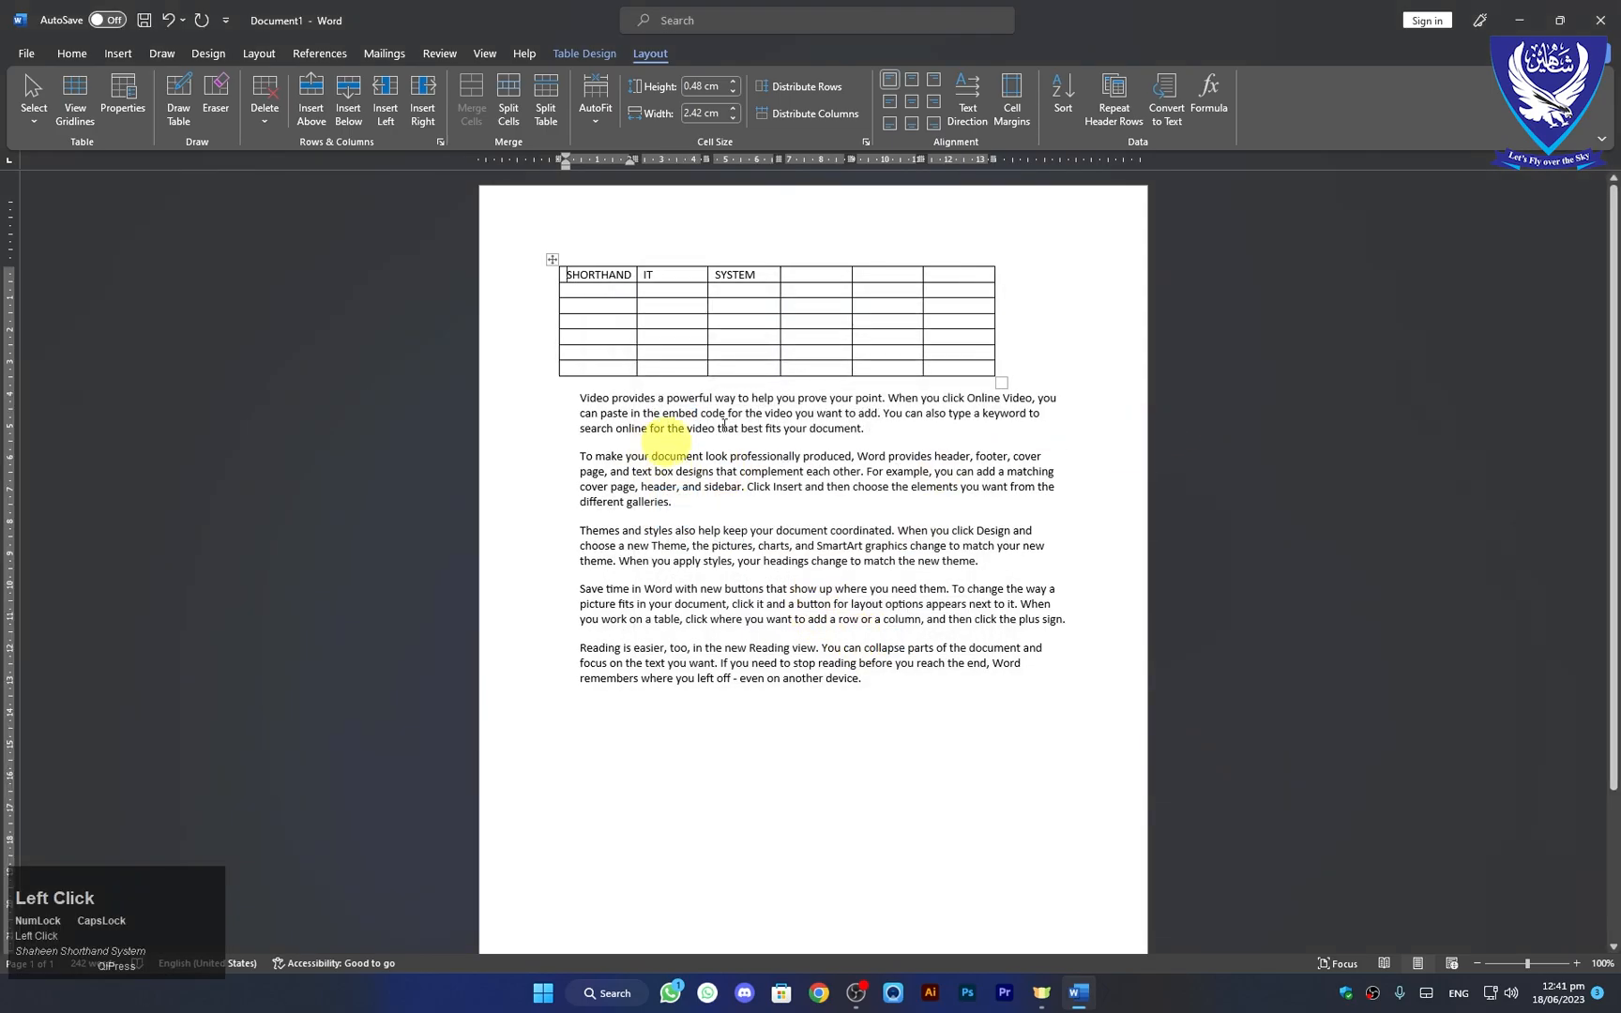
pyautogui.hotkey('ctrl', 'z')
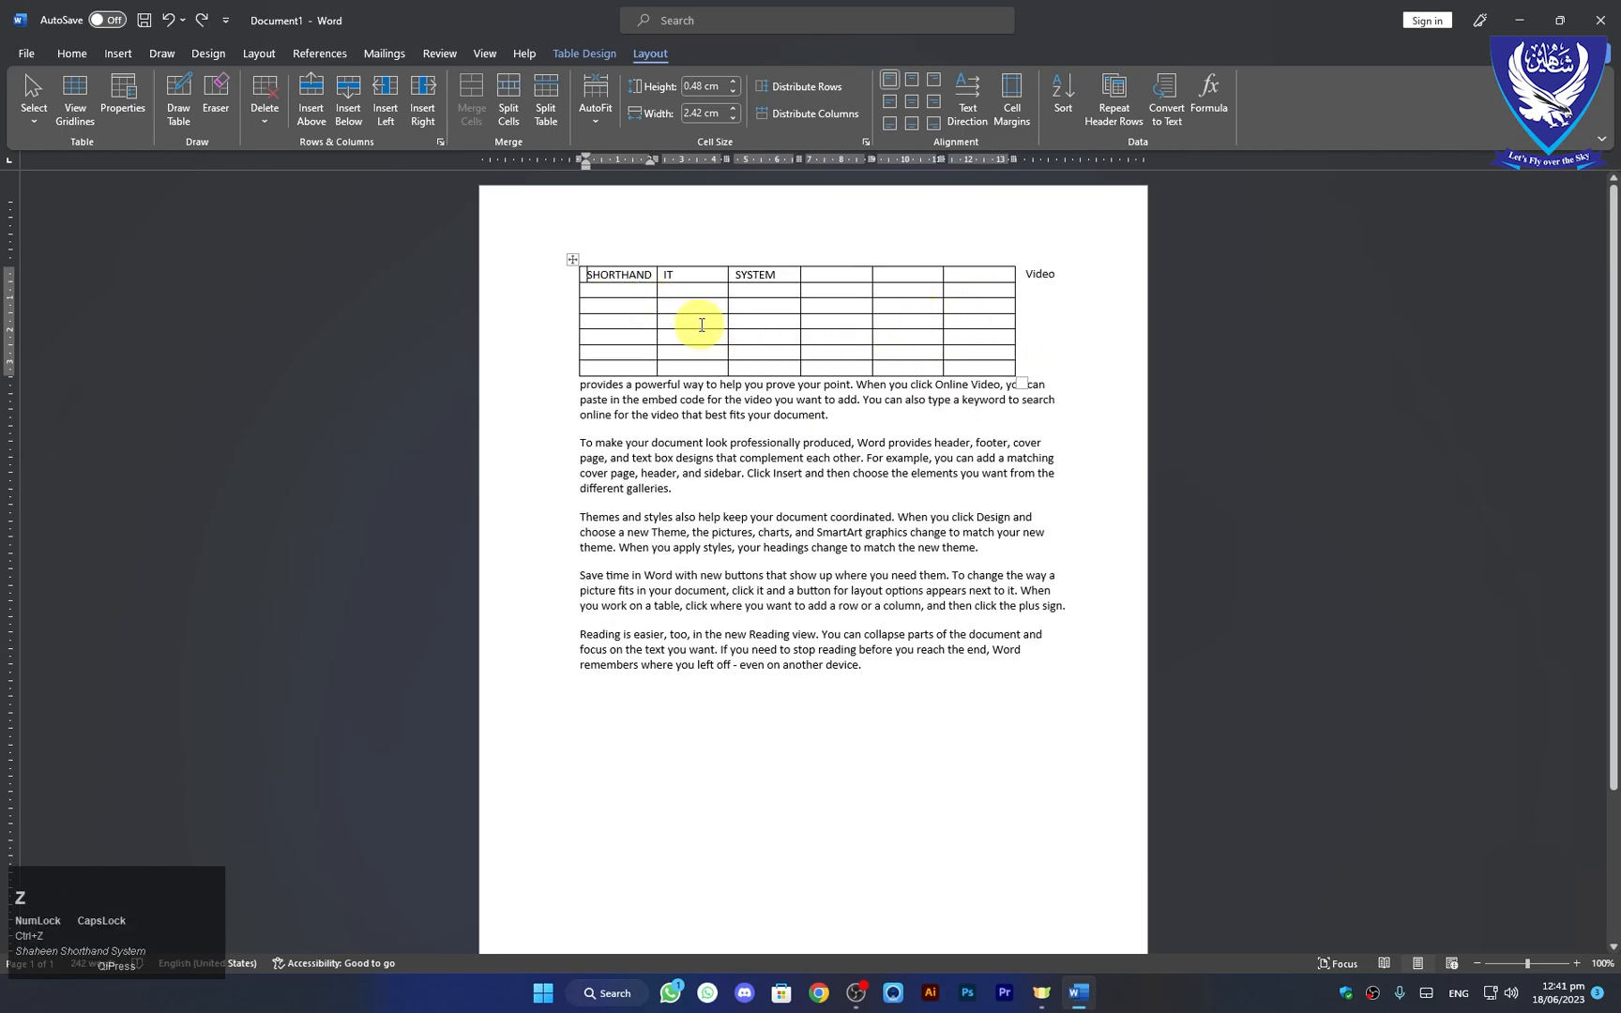
pyautogui.hotkey('ctrl', 'z')
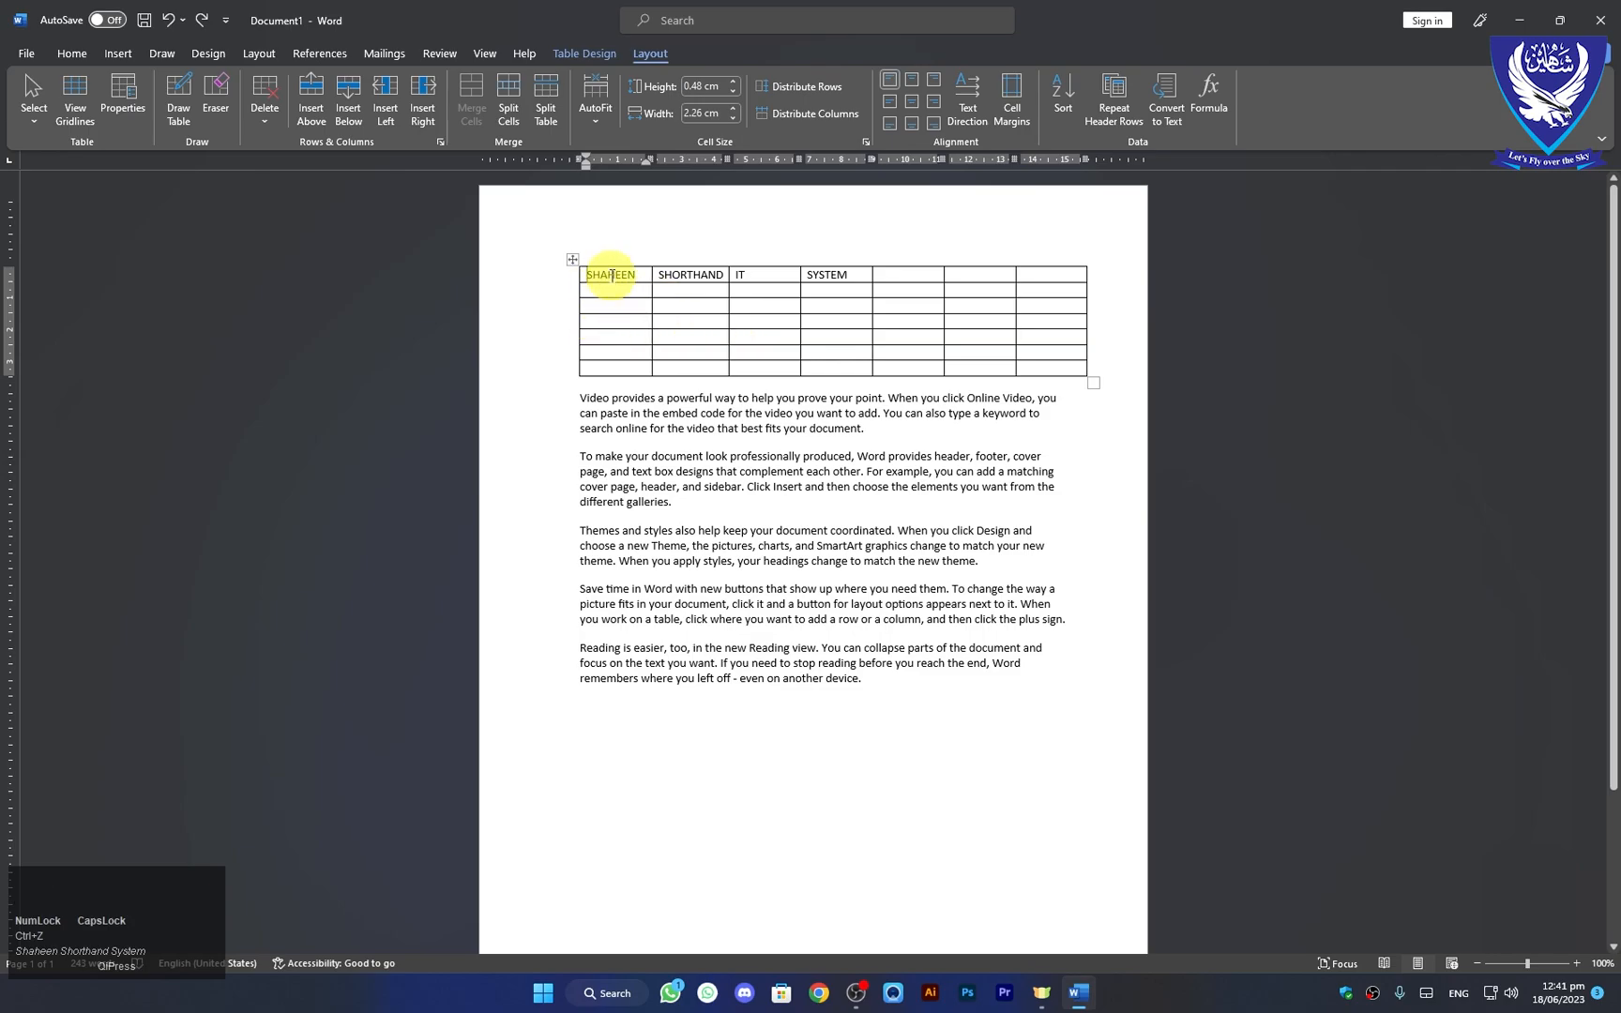
# Step: Delete the entire row containing the SHAHEEN cell with the Delete Cells options, and undo the deletion
pyautogui.click(261, 126)
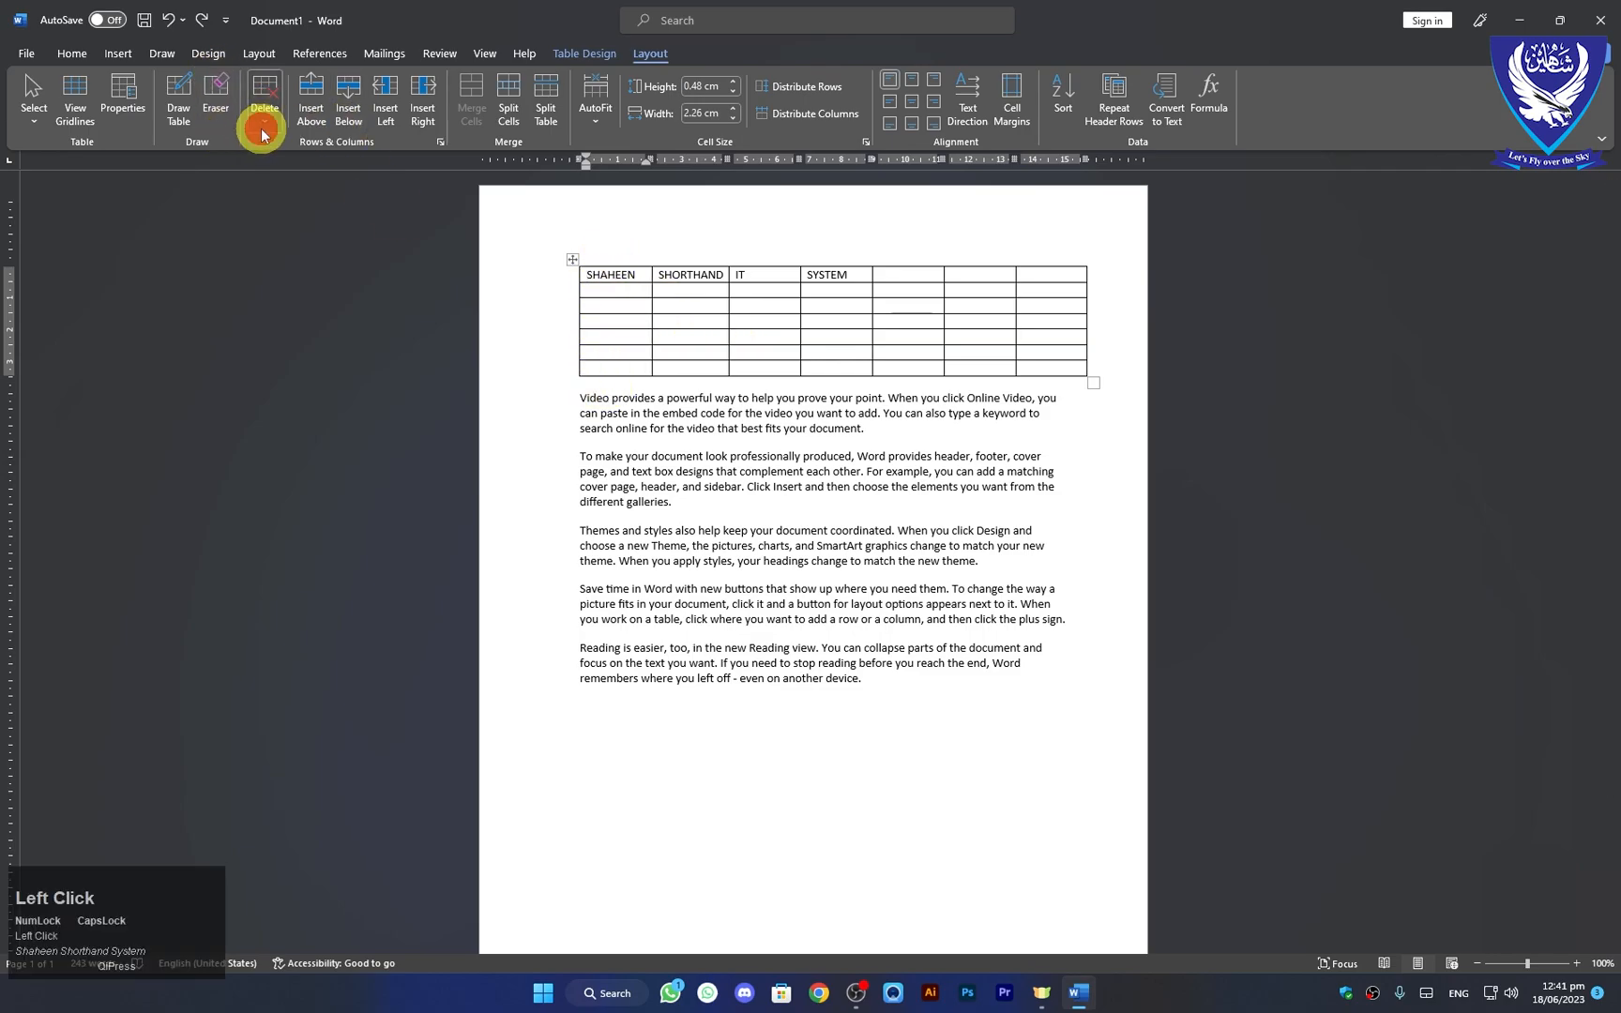
pyautogui.click(309, 148)
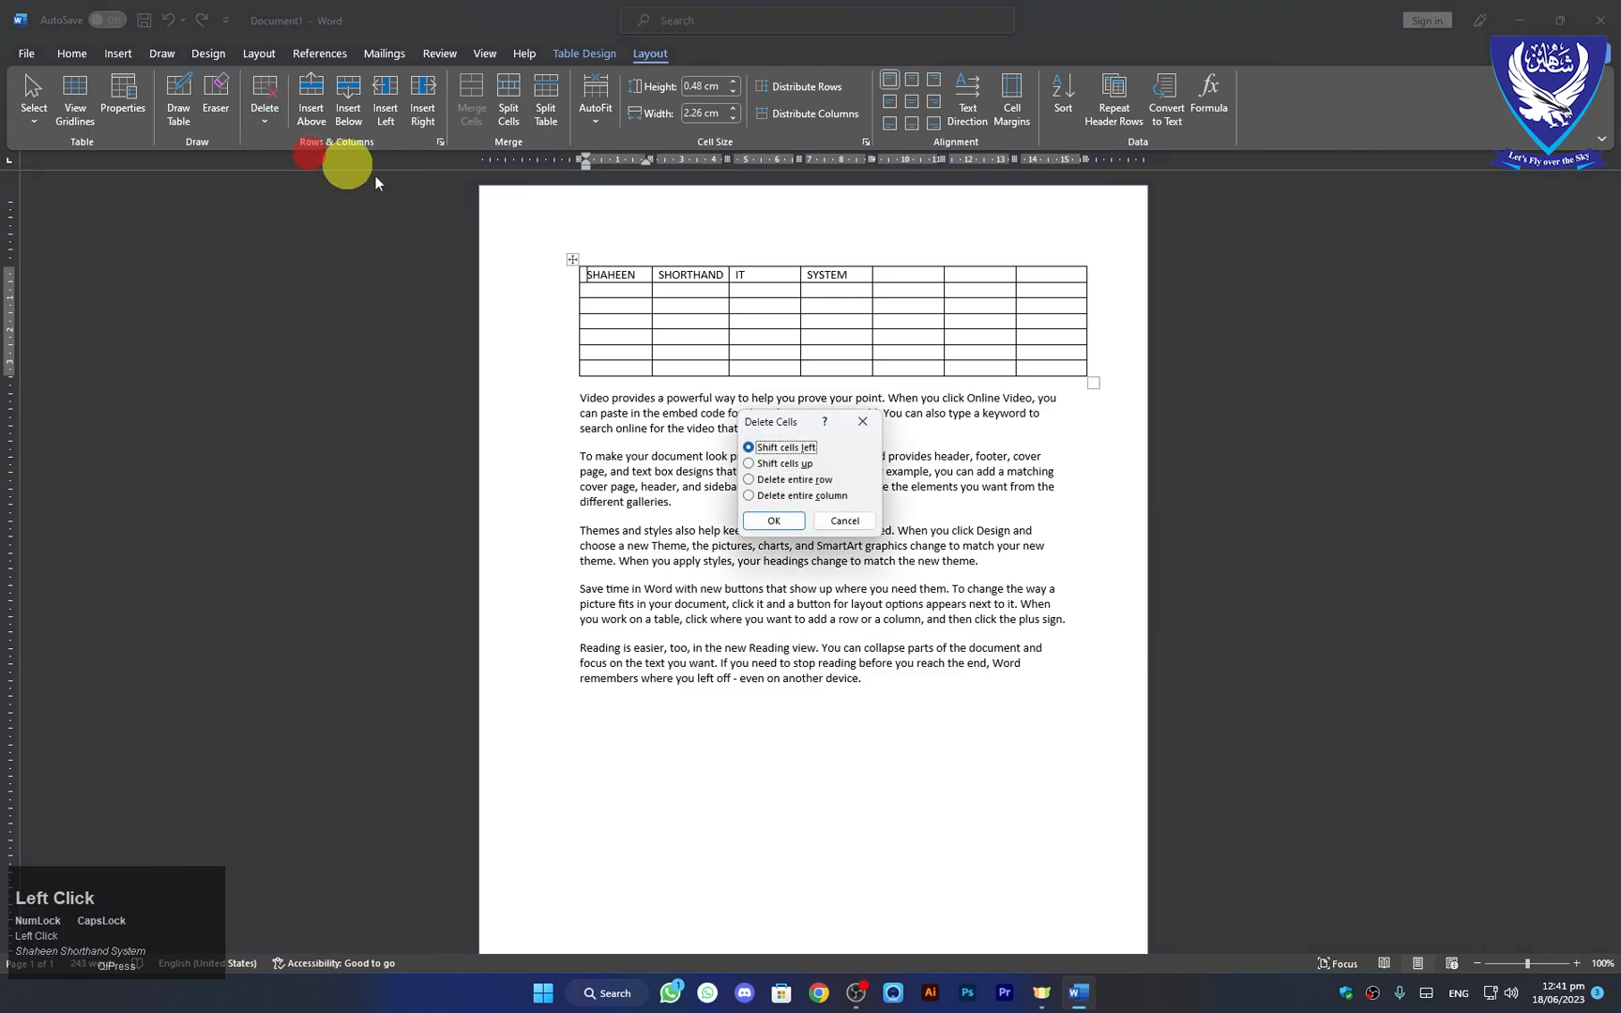
pyautogui.click(749, 481)
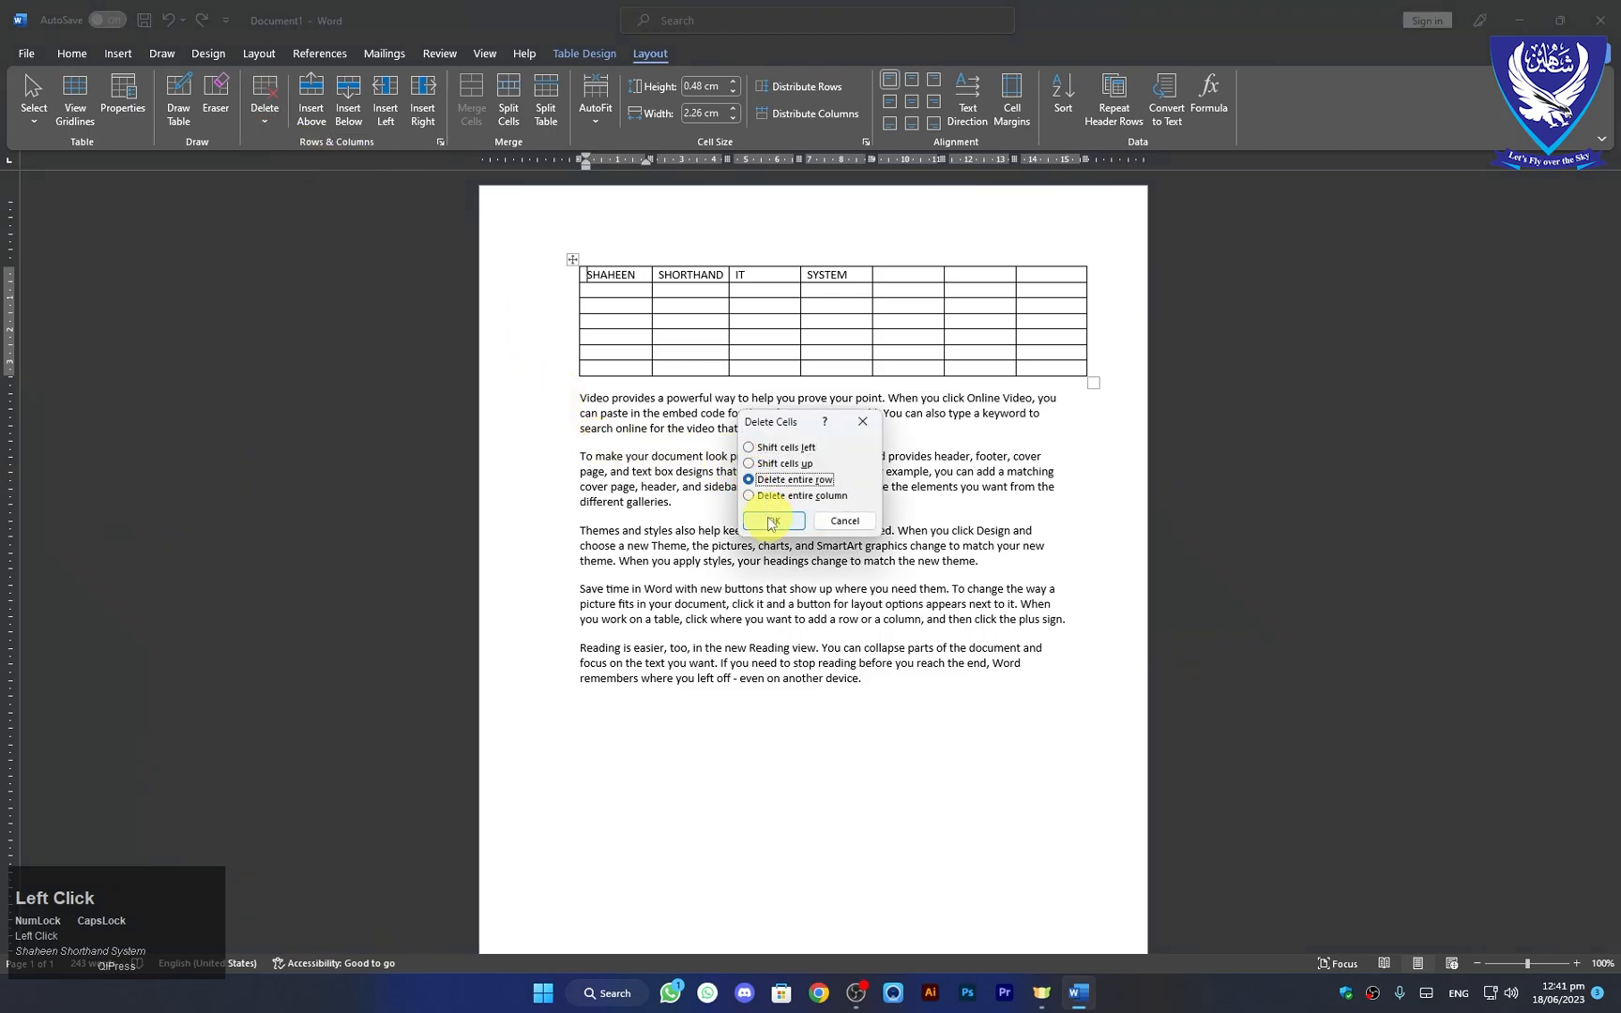
pyautogui.click(771, 522)
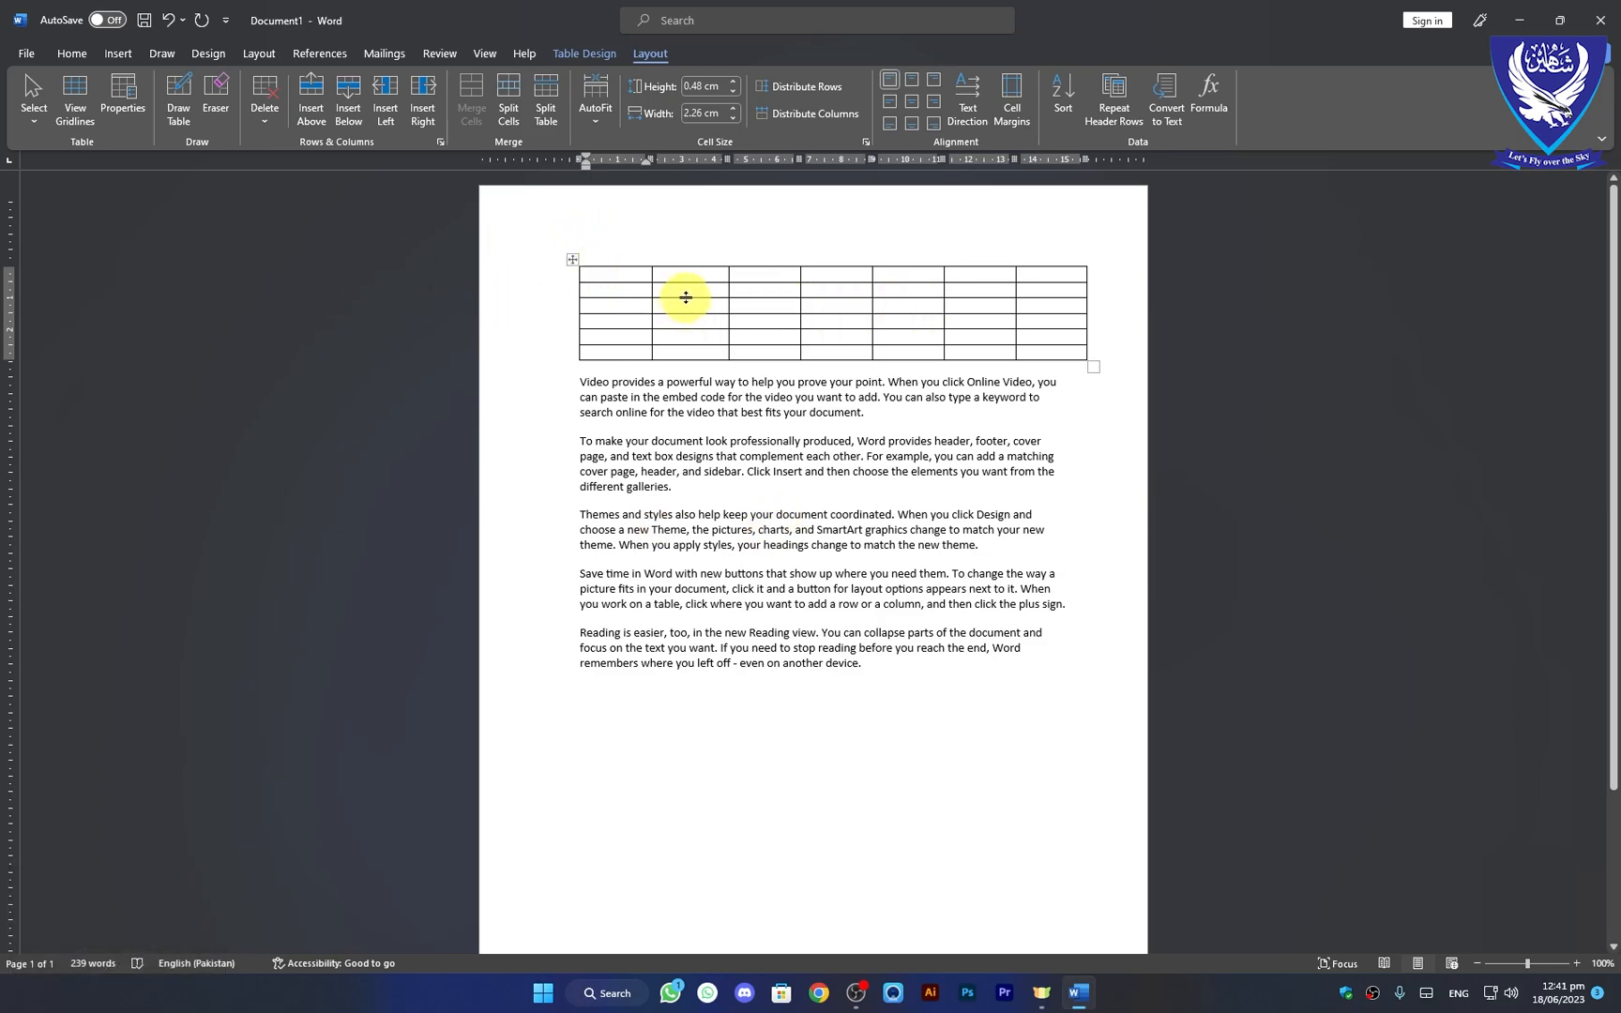
pyautogui.press('ctrl')
pyautogui.hotkey('ctrl', 'z')
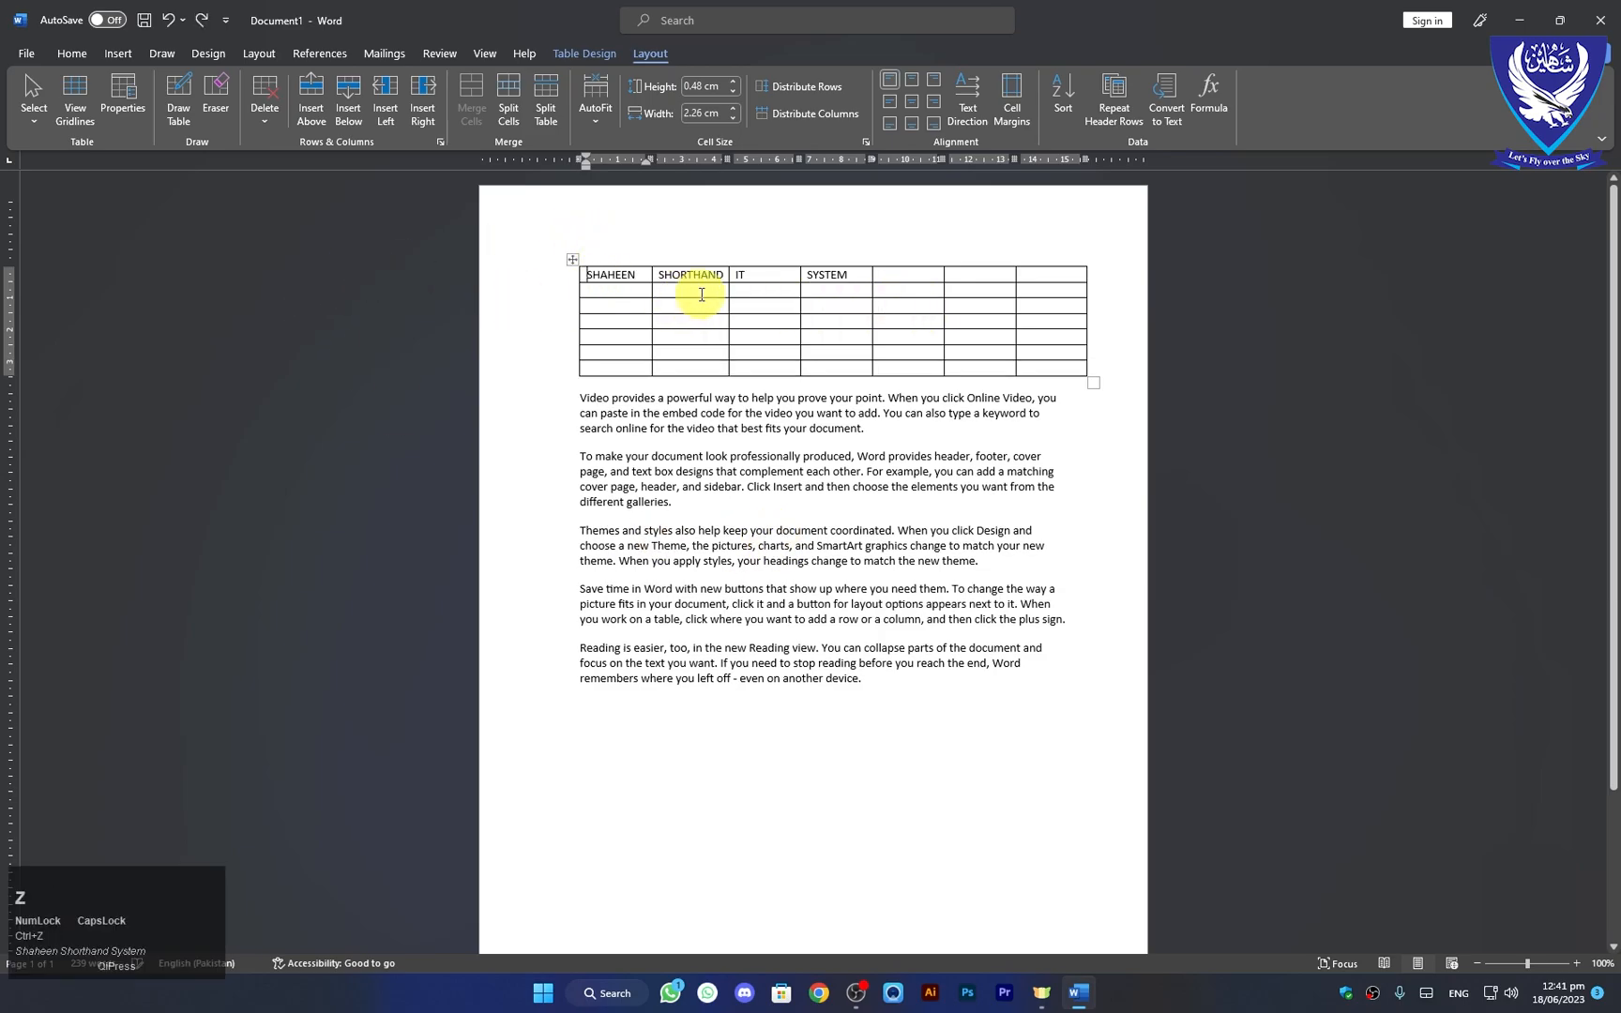
# Step: Delete the SHAHEEN cell with the Shift cells up option, and undo the deletion
pyautogui.click(263, 111)
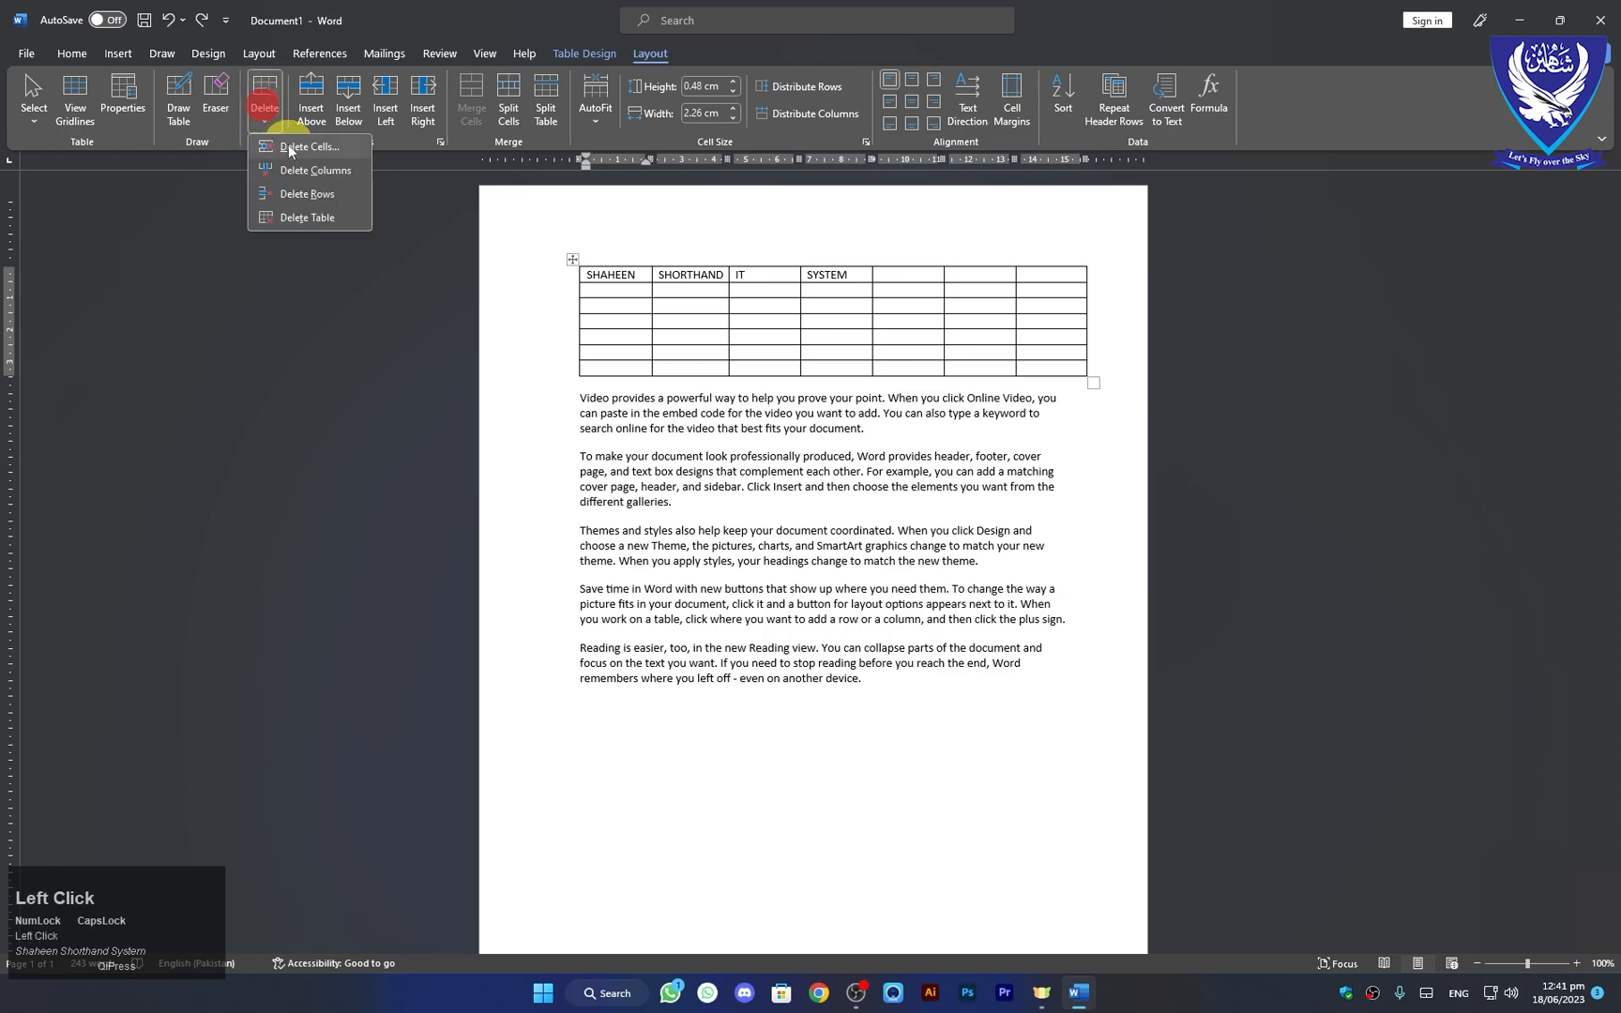
pyautogui.click(287, 144)
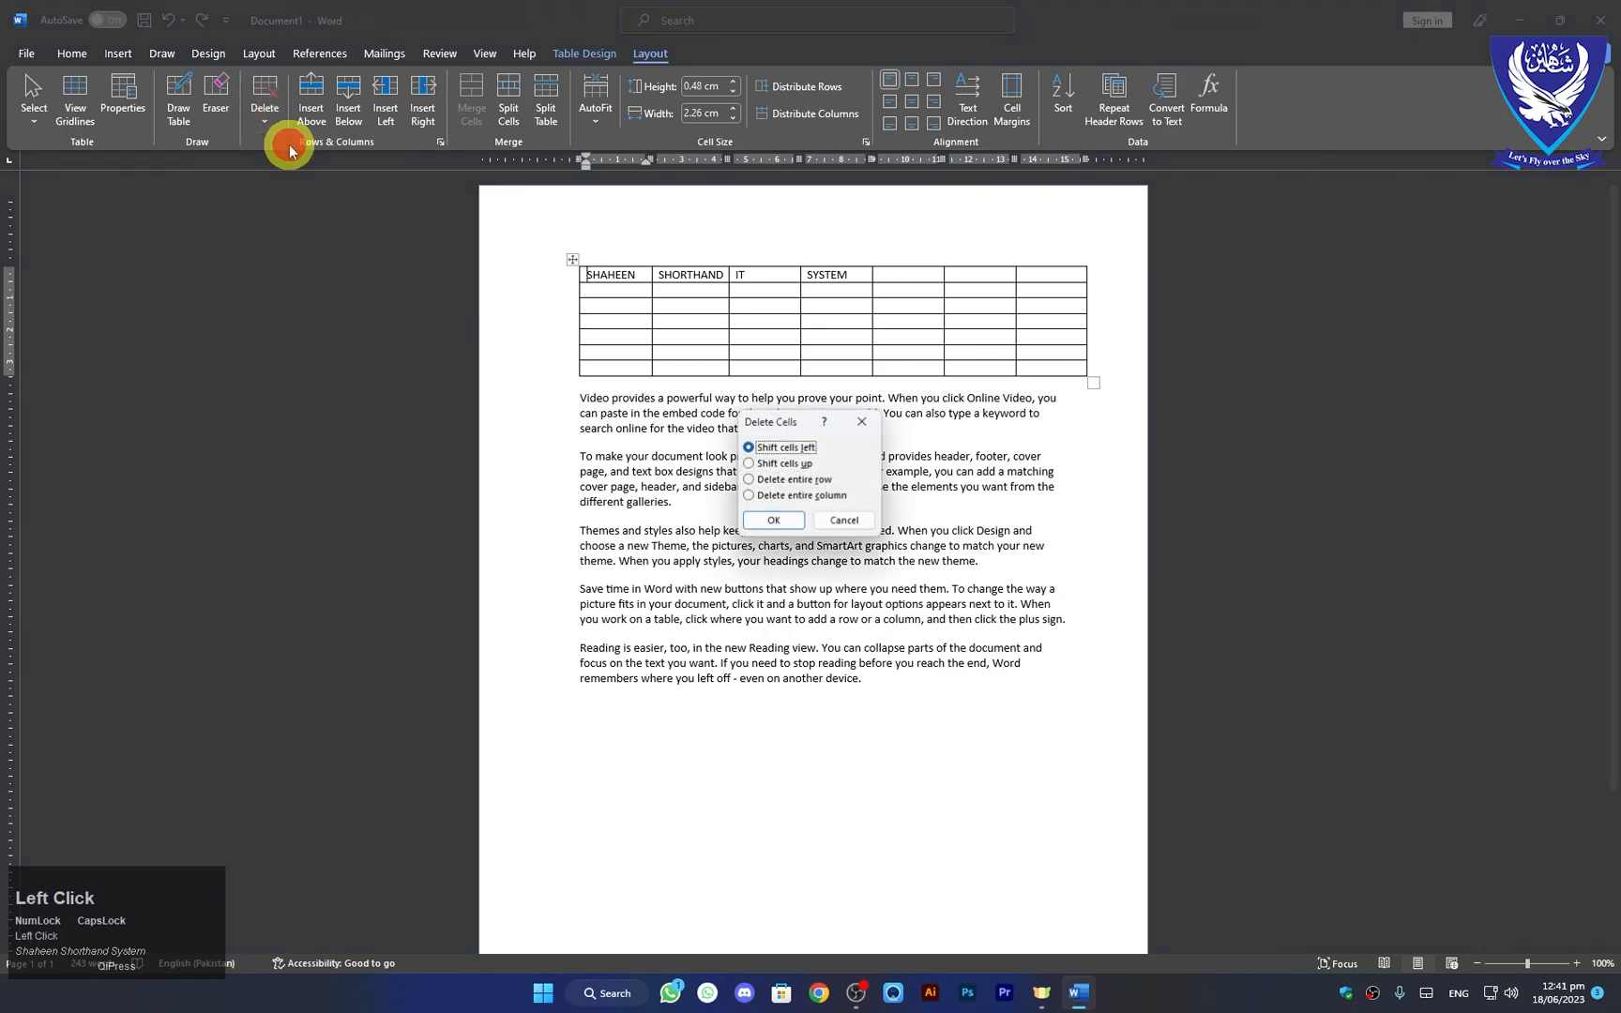
pyautogui.click(752, 465)
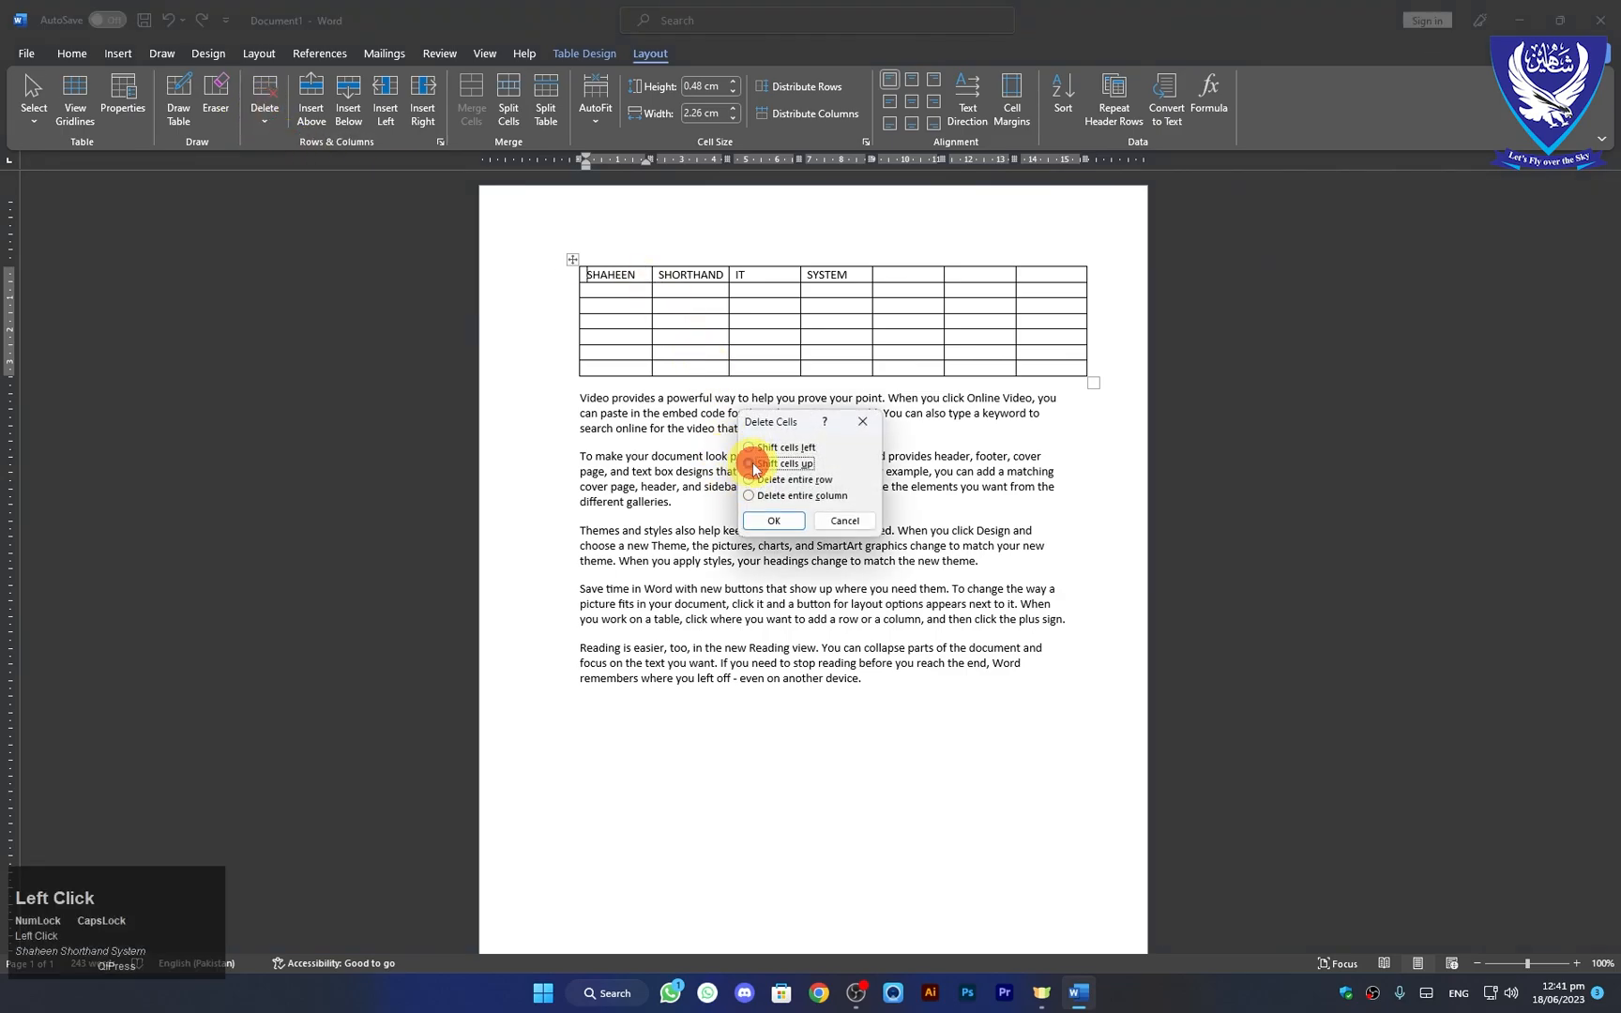
pyautogui.click(768, 522)
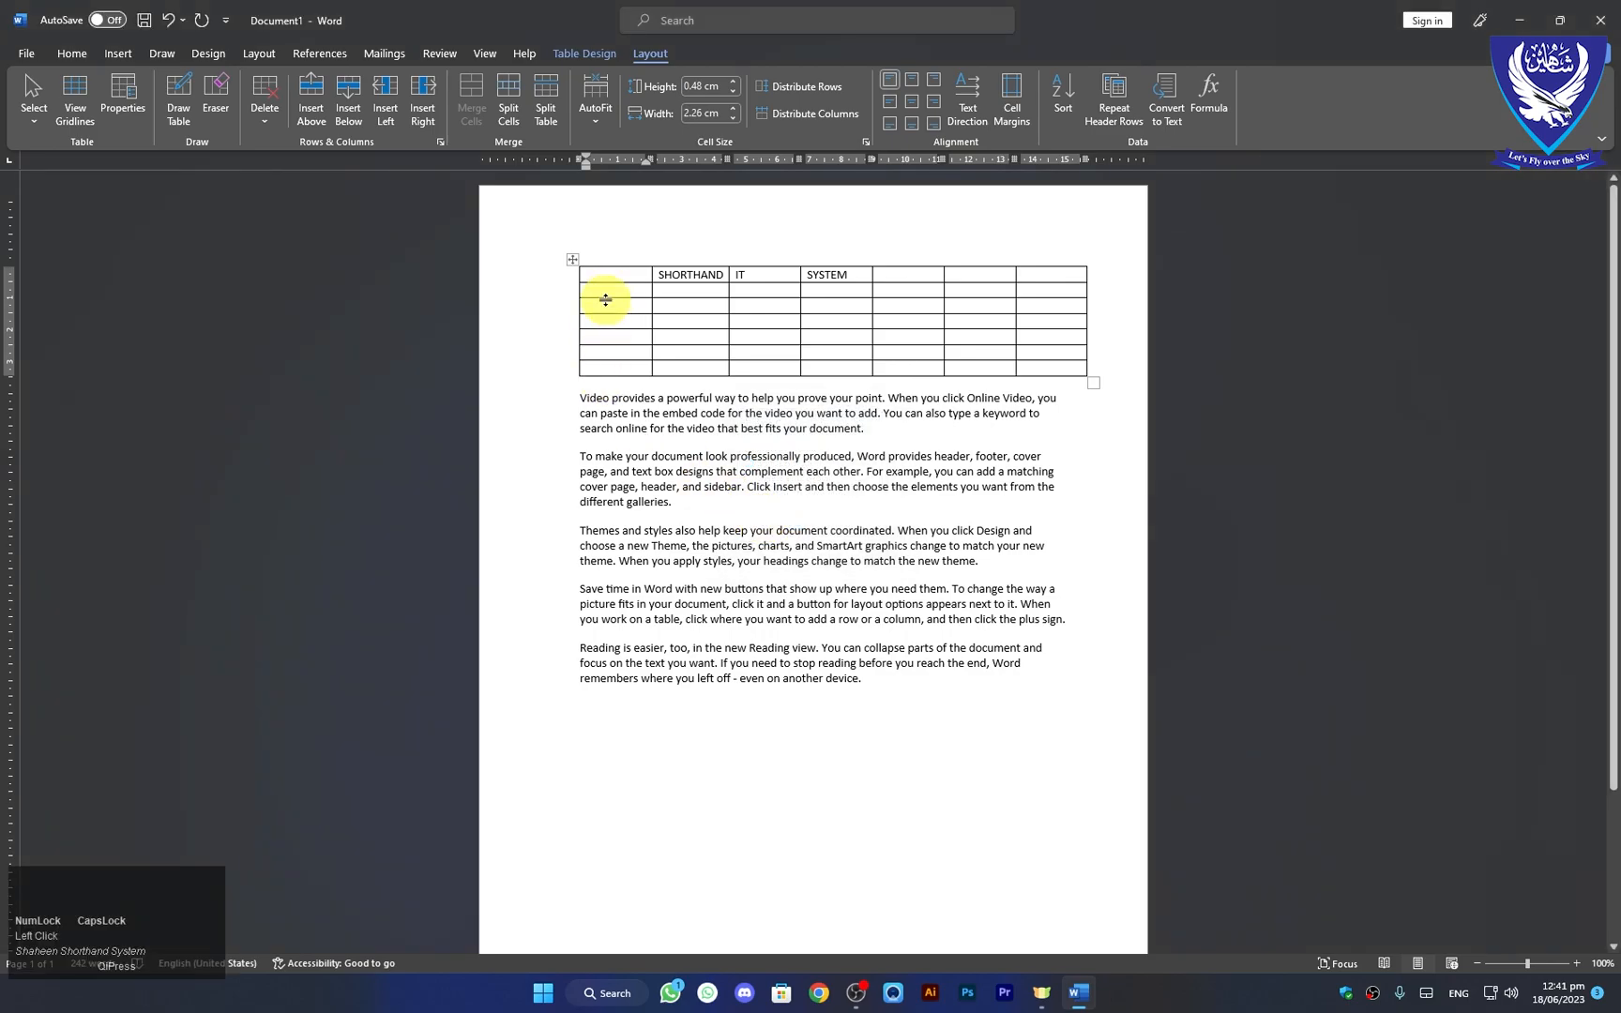
pyautogui.hotkey('ctrl', 'z')
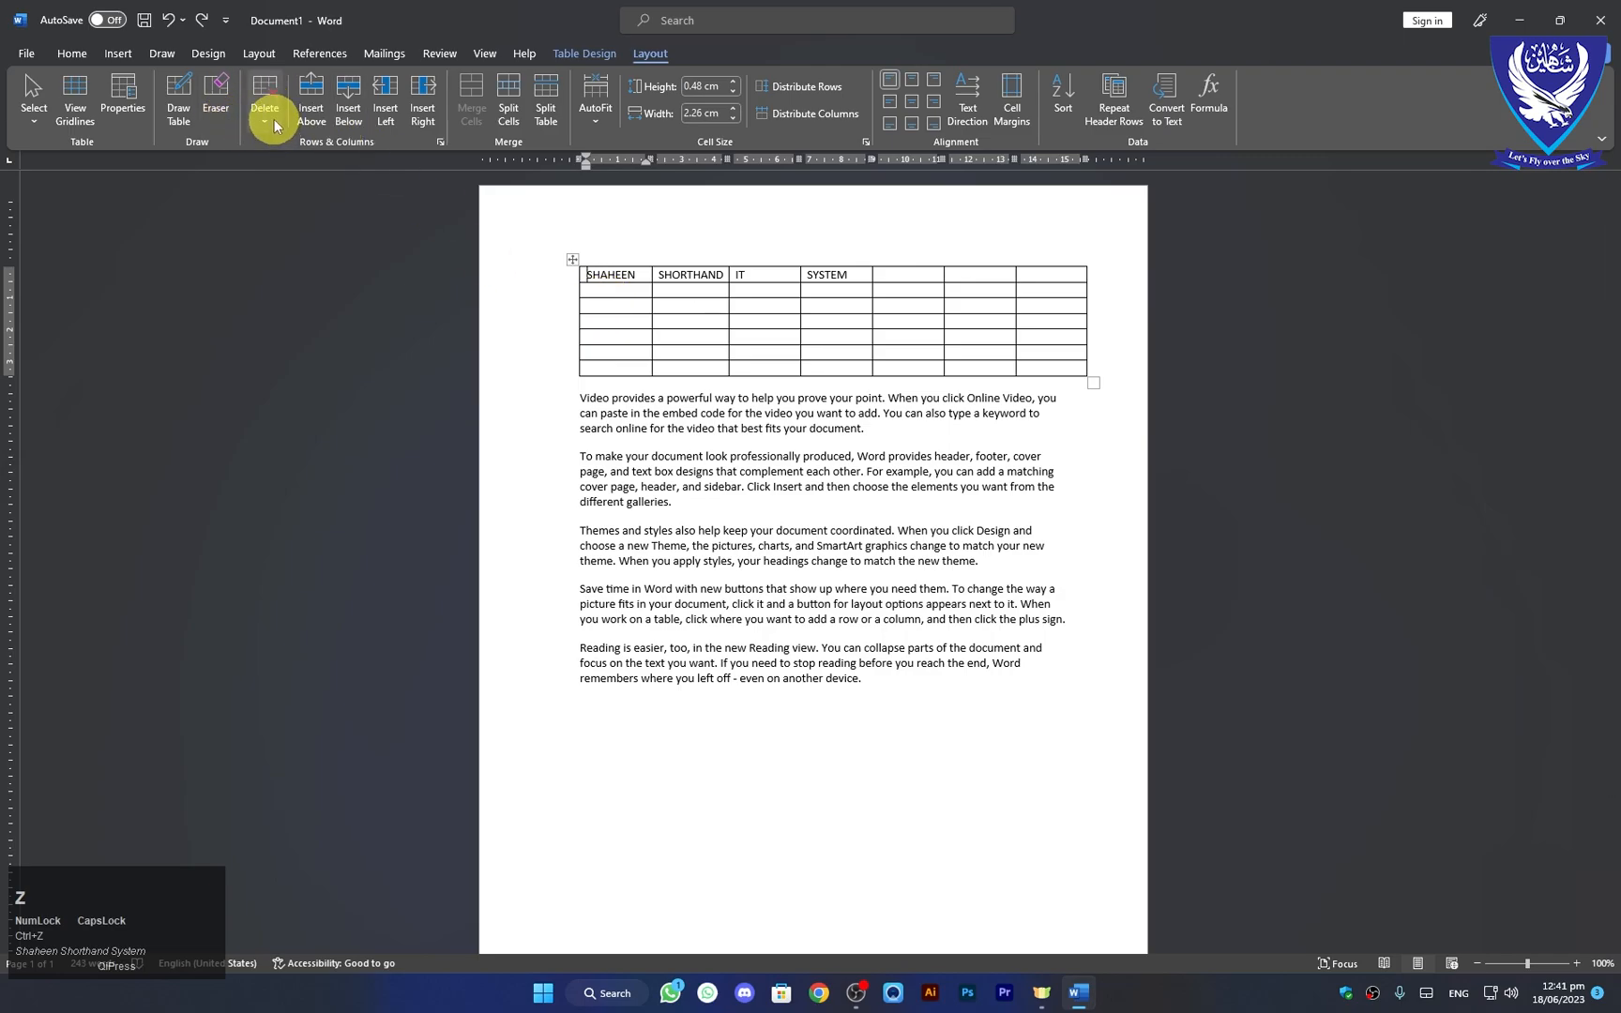
# Step: Delete the SHAHEEN cell with the Shift cells left option, and undo the deletion
pyautogui.click(274, 120)
pyautogui.click(302, 152)
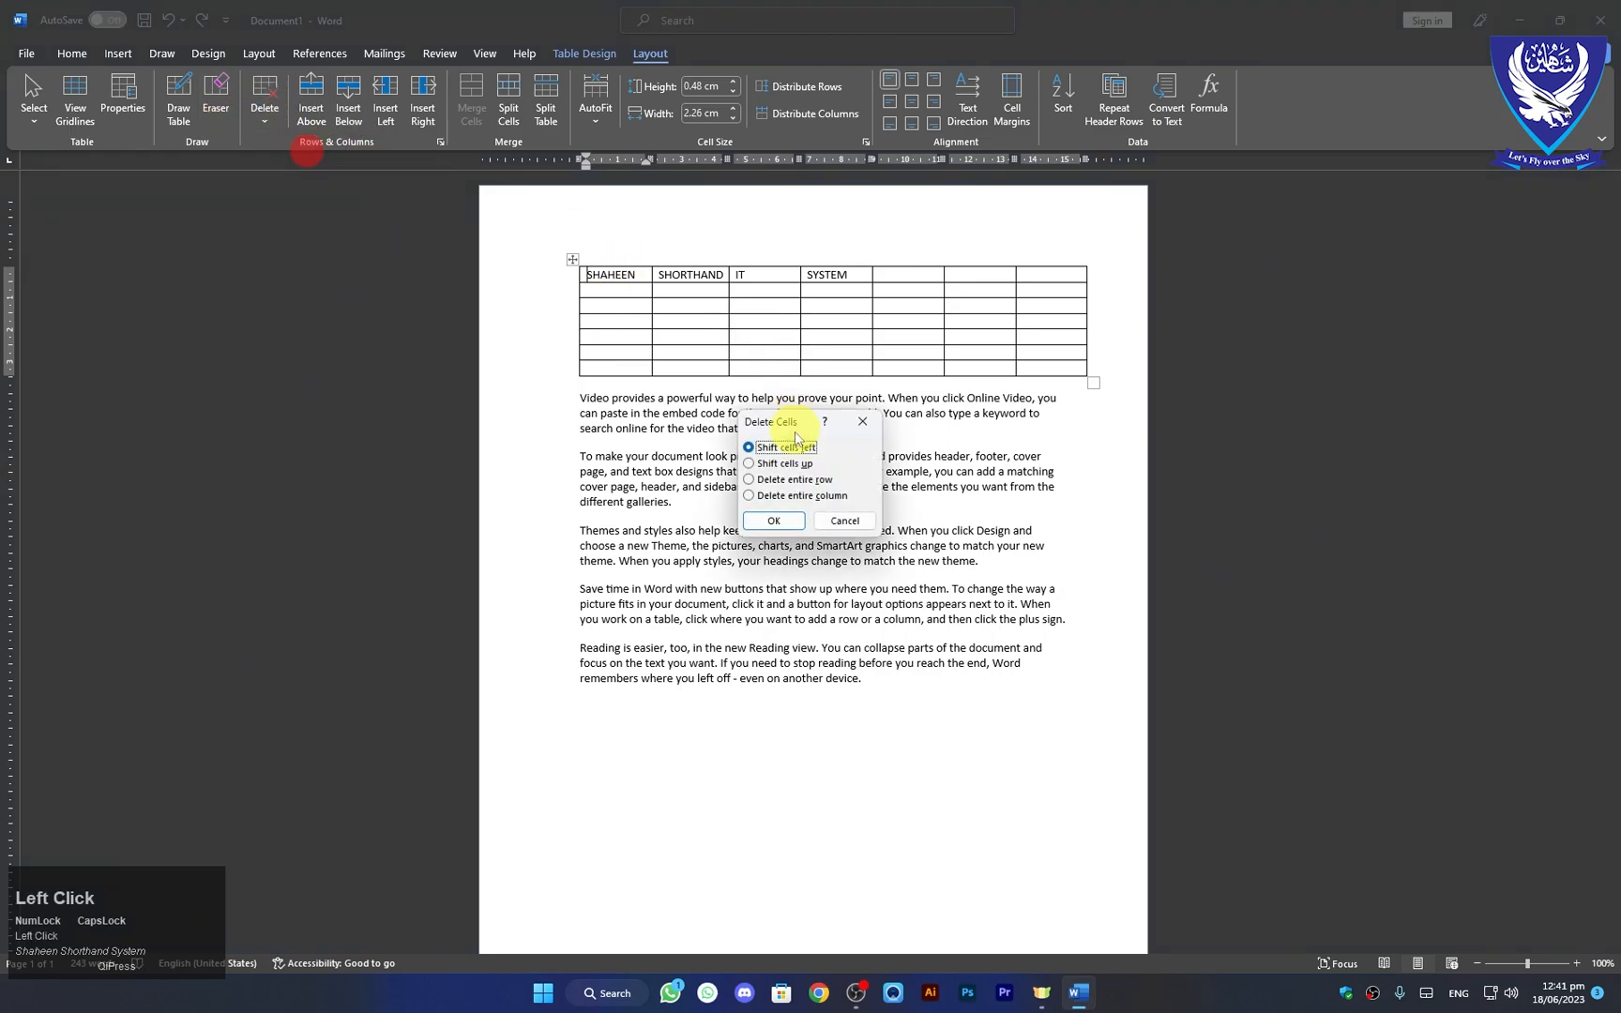
pyautogui.click(774, 521)
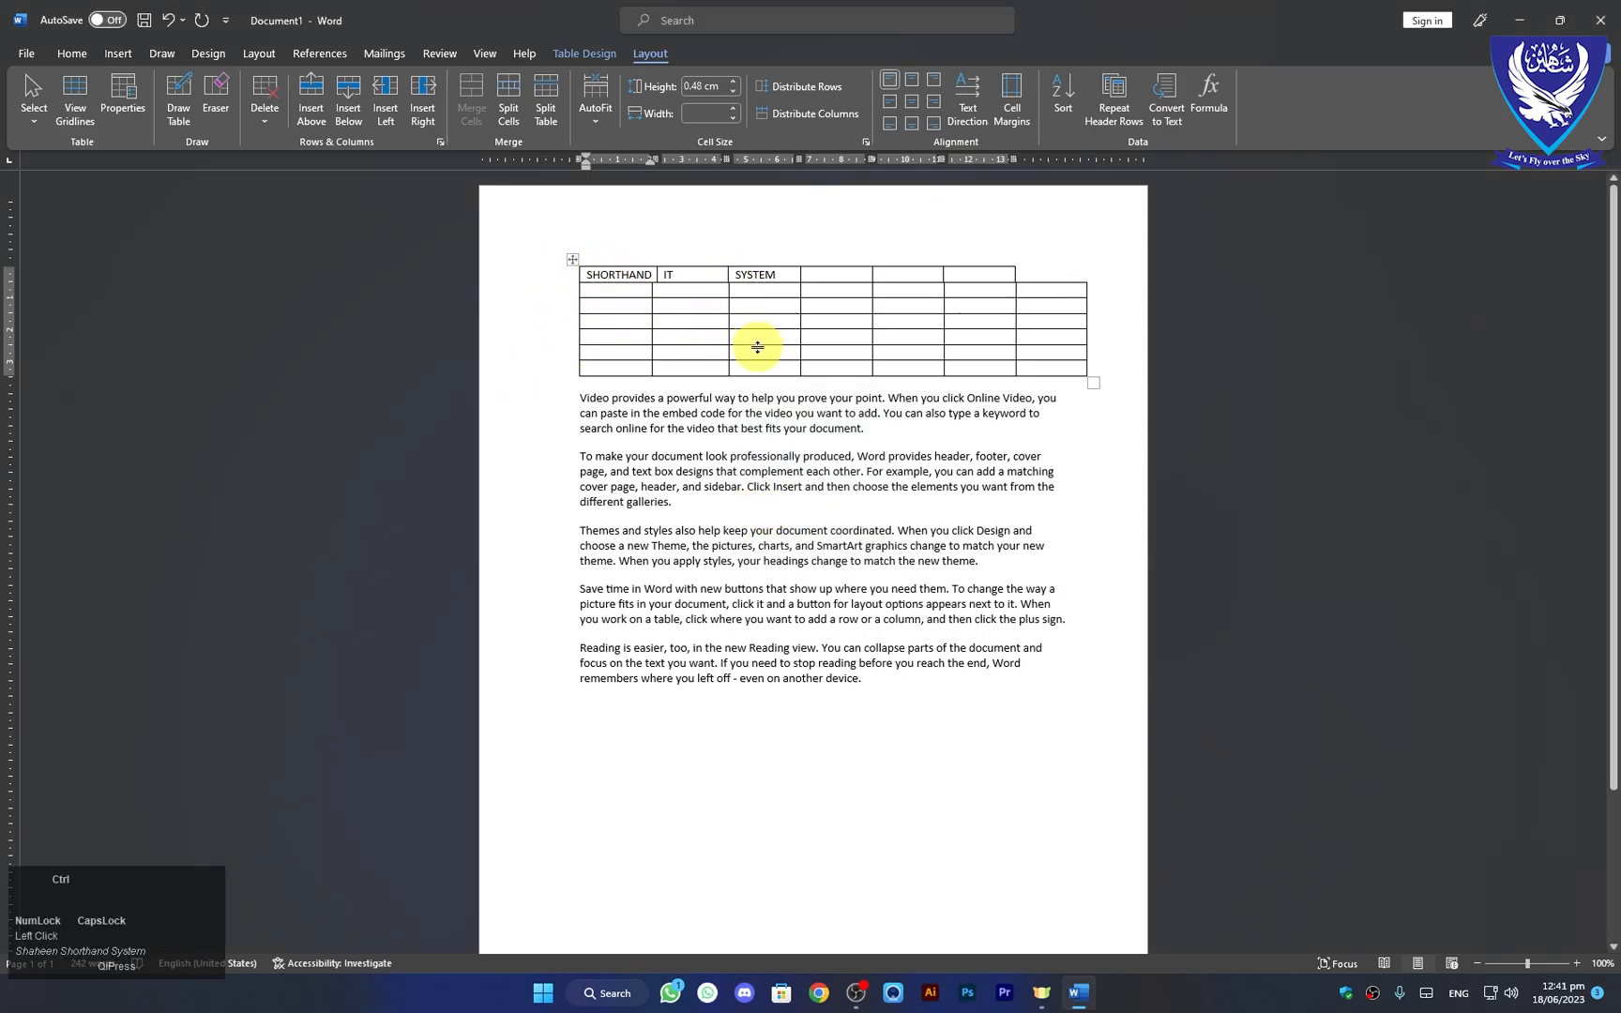
pyautogui.hotkey('ctrl', 'z')
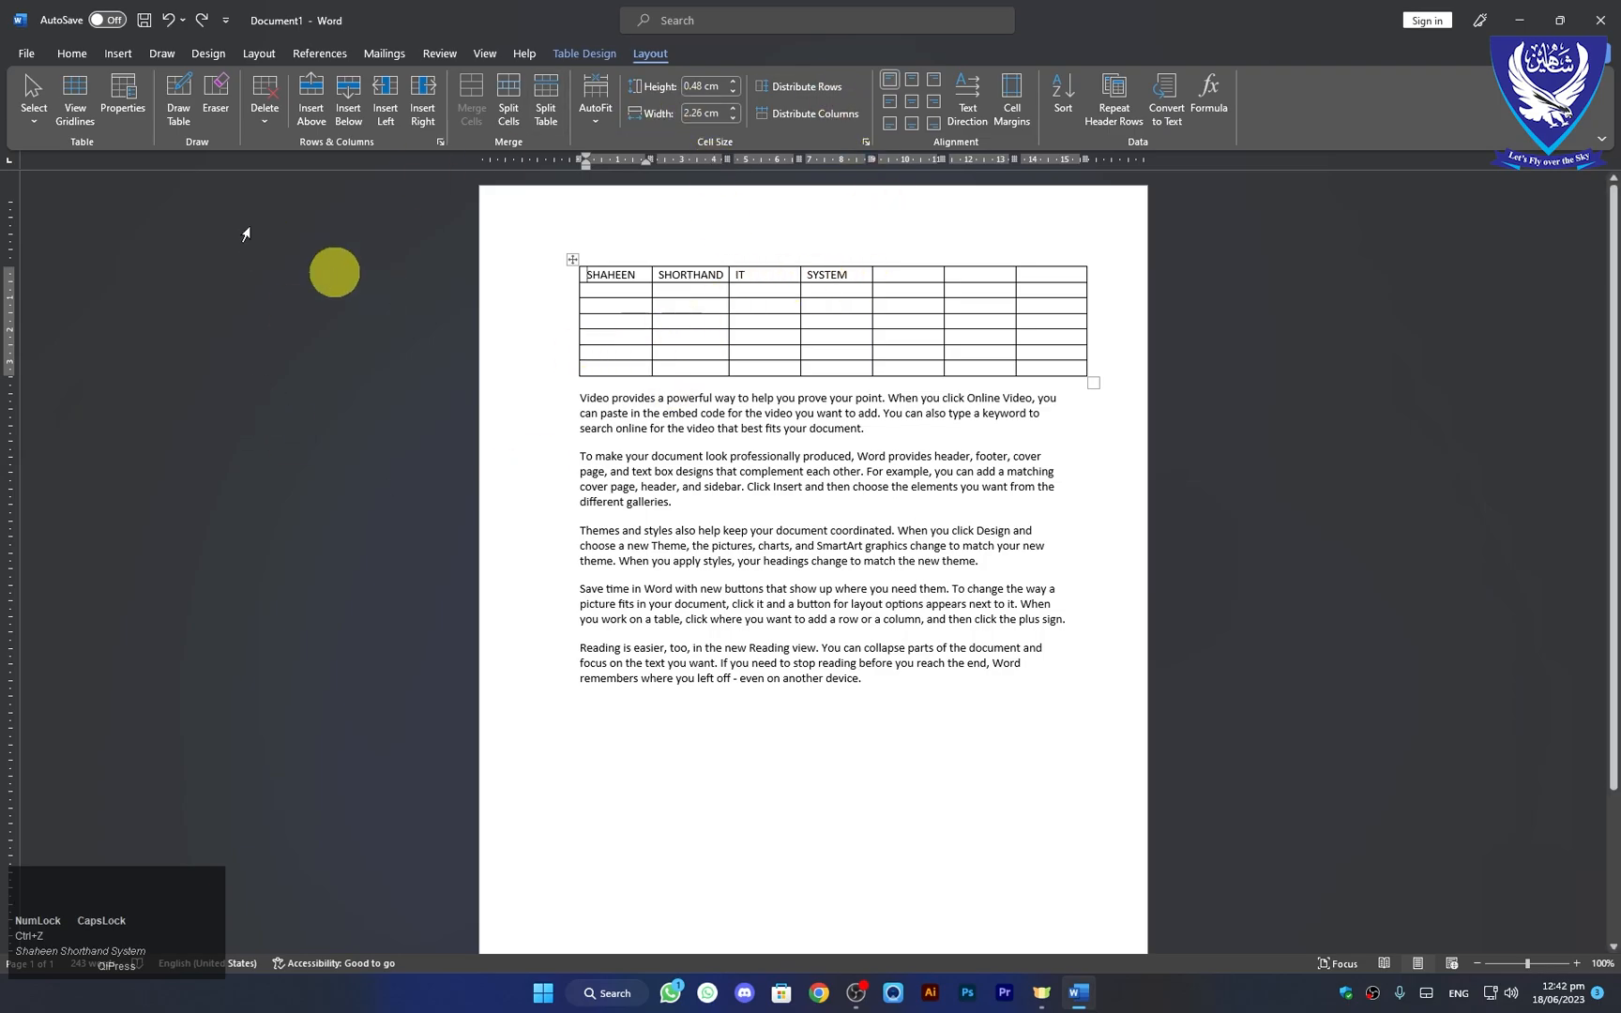
# Step: Delete the table's heading row directly with Delete Rows, and undo the deletion
pyautogui.click(264, 111)
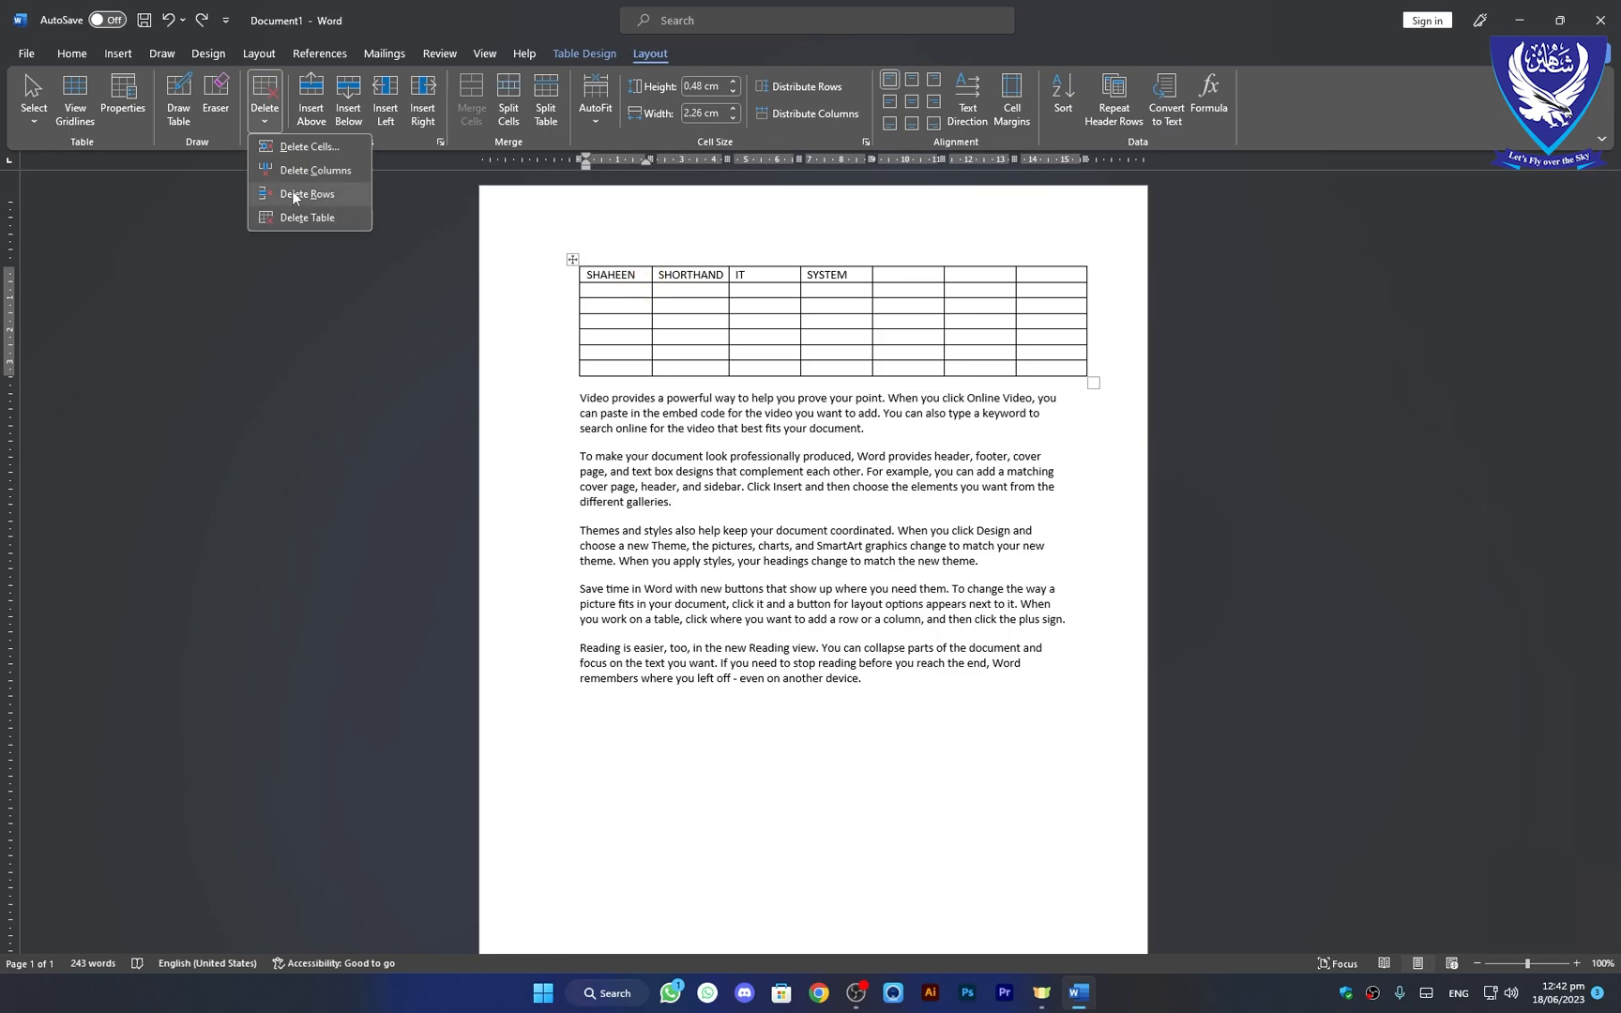
pyautogui.click(295, 194)
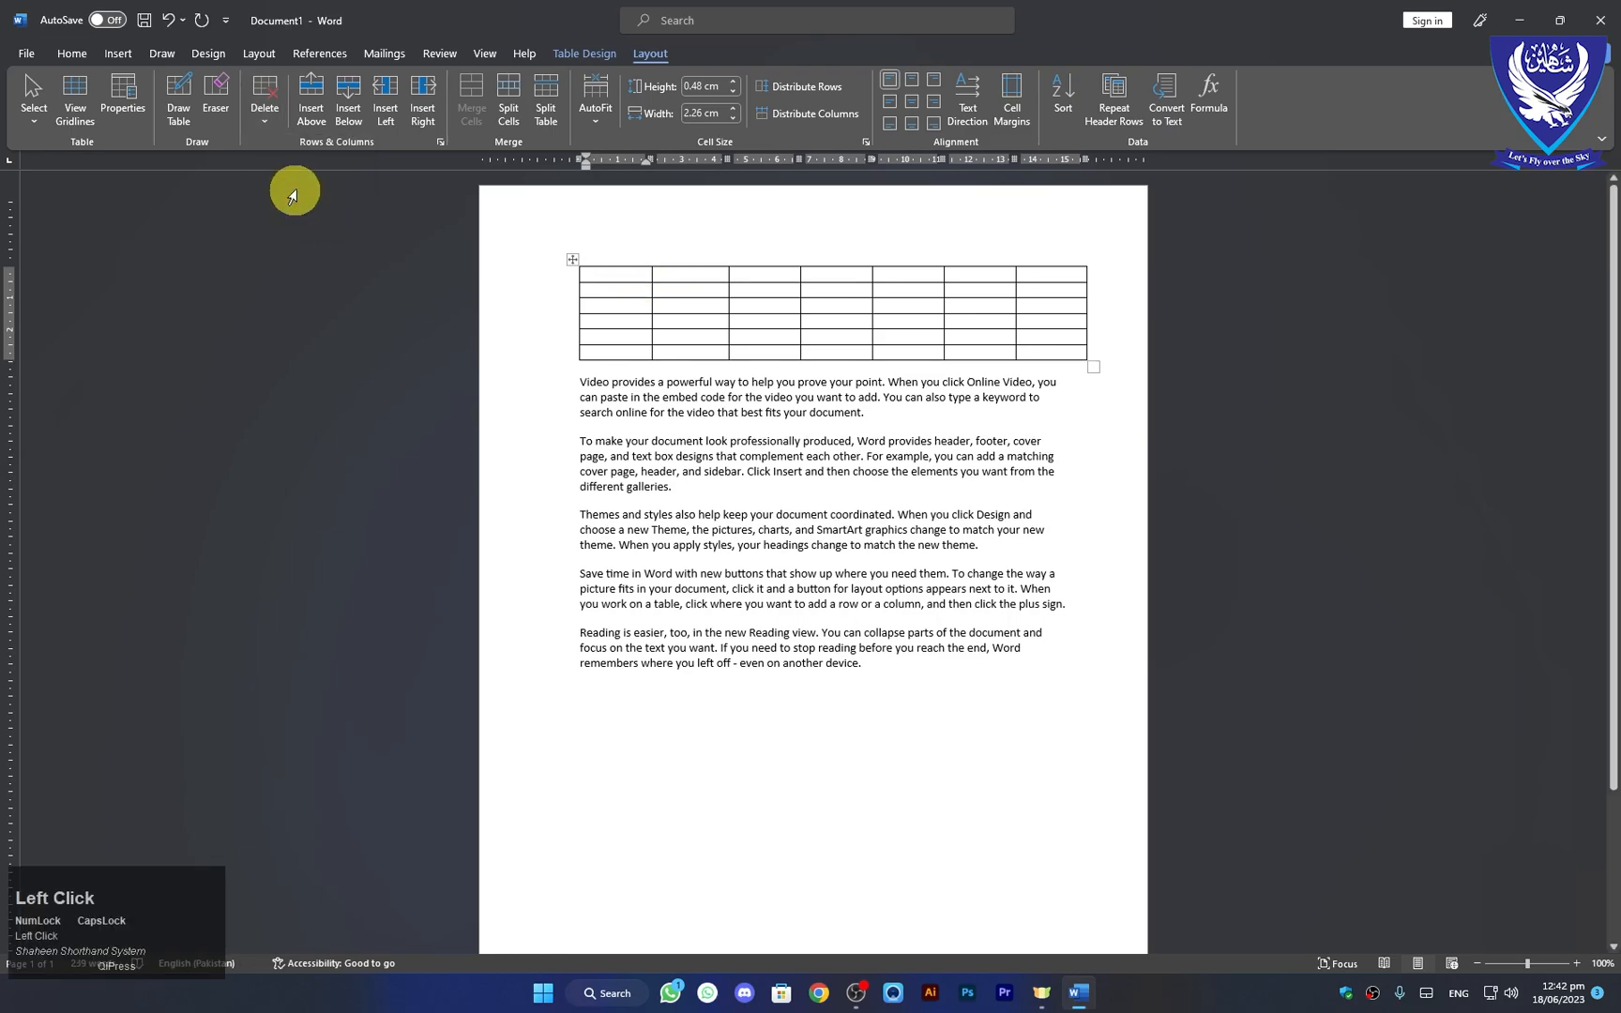
pyautogui.hotkey('ctrl', 'z')
# Step: Delete the whole SHAHEEN SHORTHAND IT SYSTEM table with Delete Table, and undo the deletion
pyautogui.click(273, 128)
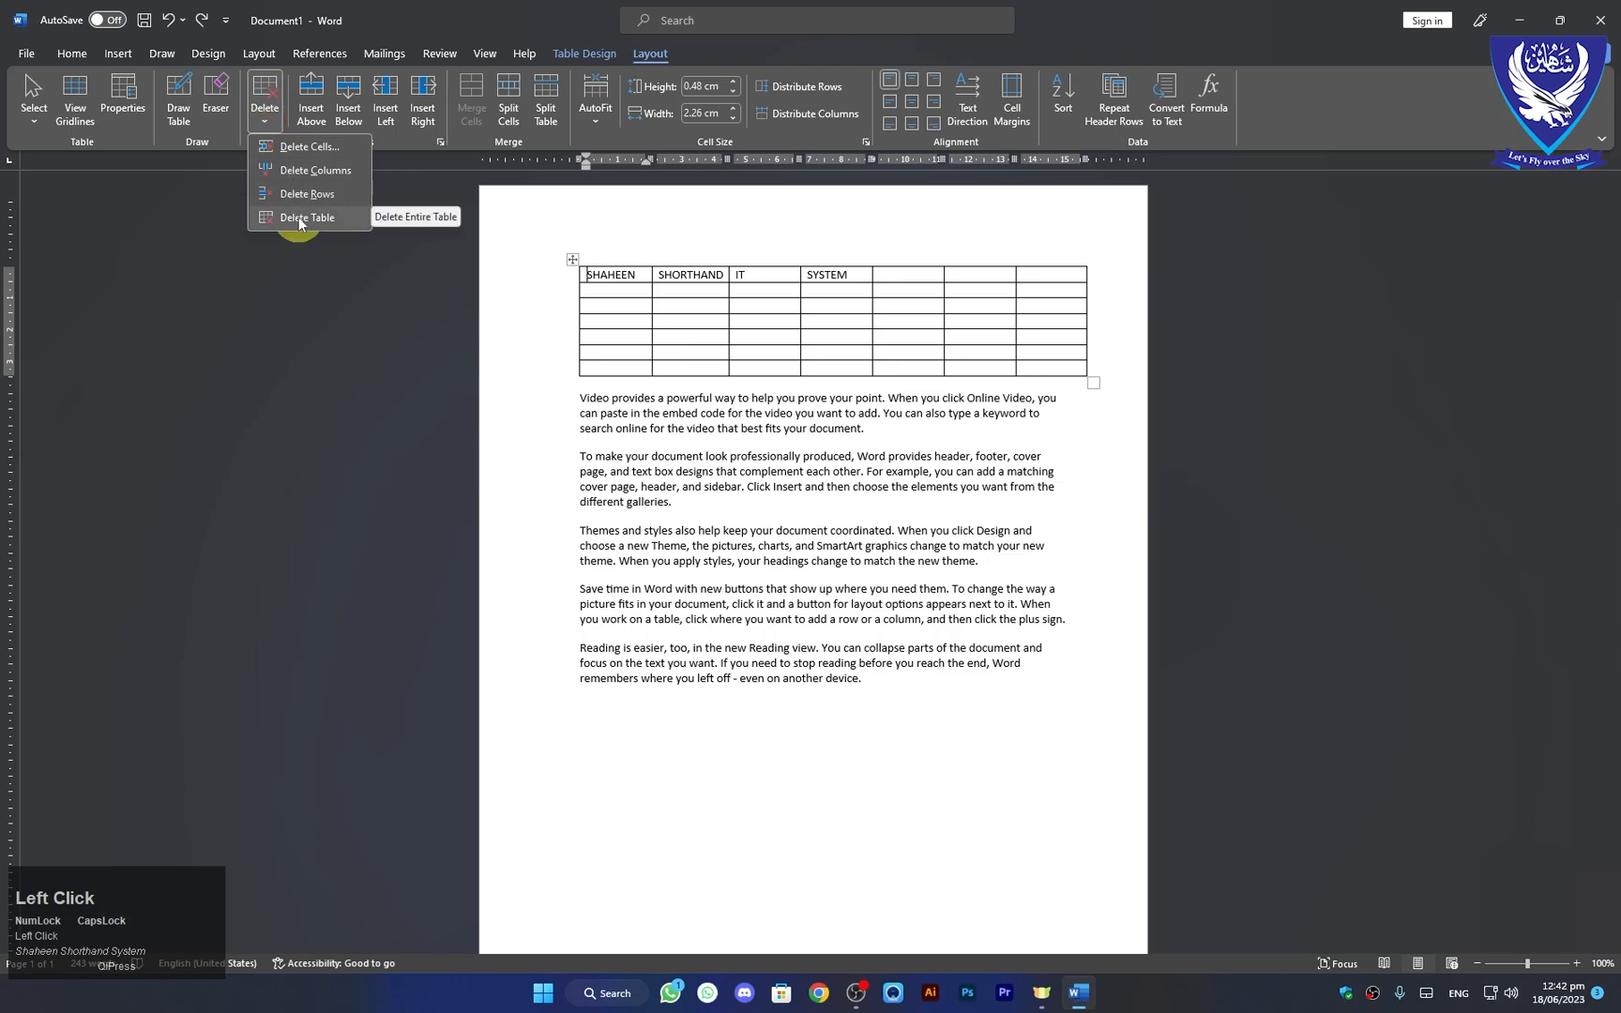
pyautogui.click(299, 217)
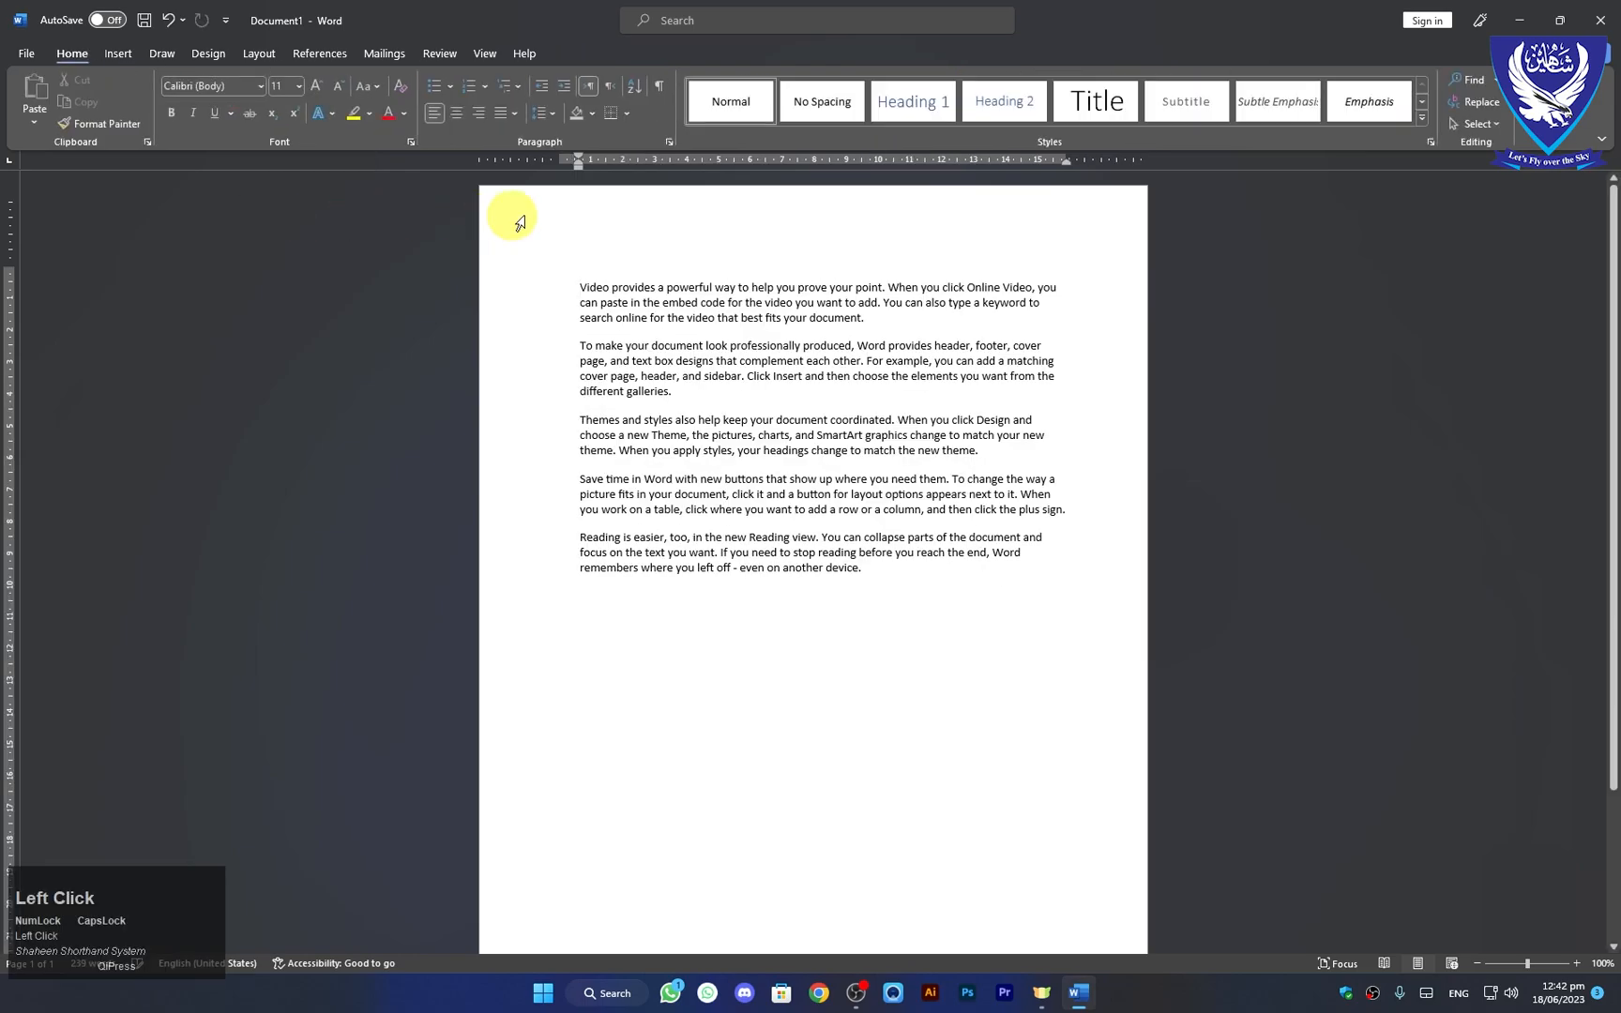
pyautogui.hotkey('ctrl', 'z')
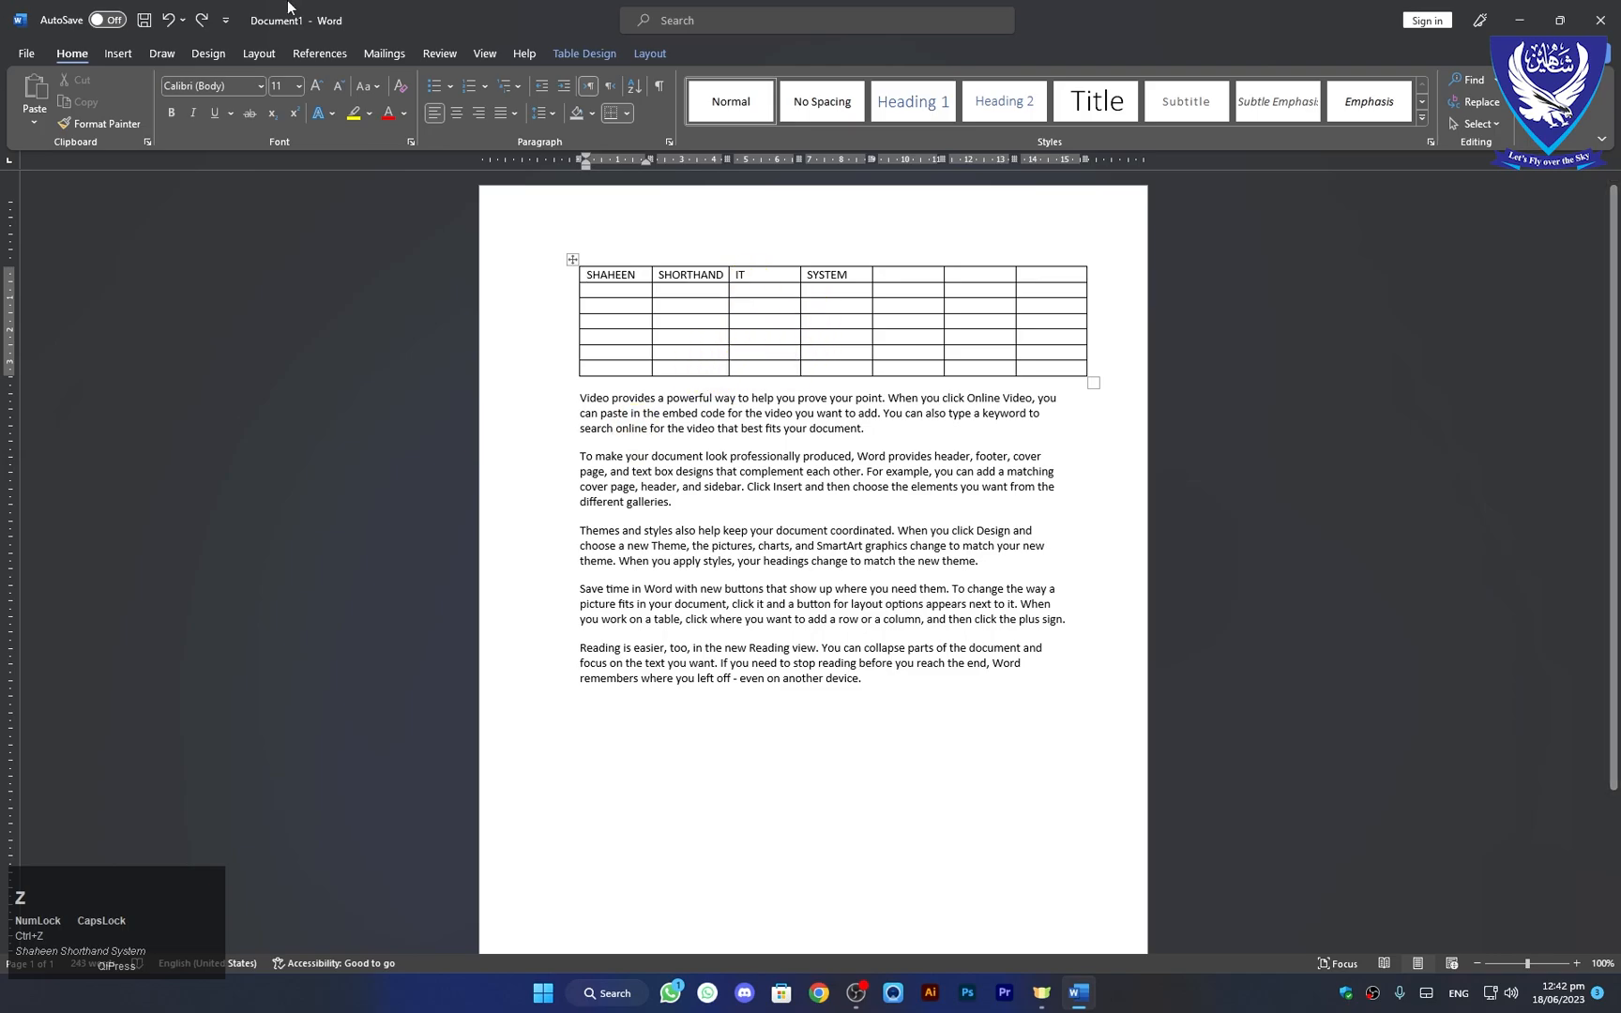
# Step: Insert a row above the table's SHAHEEN heading row, and undo the insertion
pyautogui.click(628, 310)
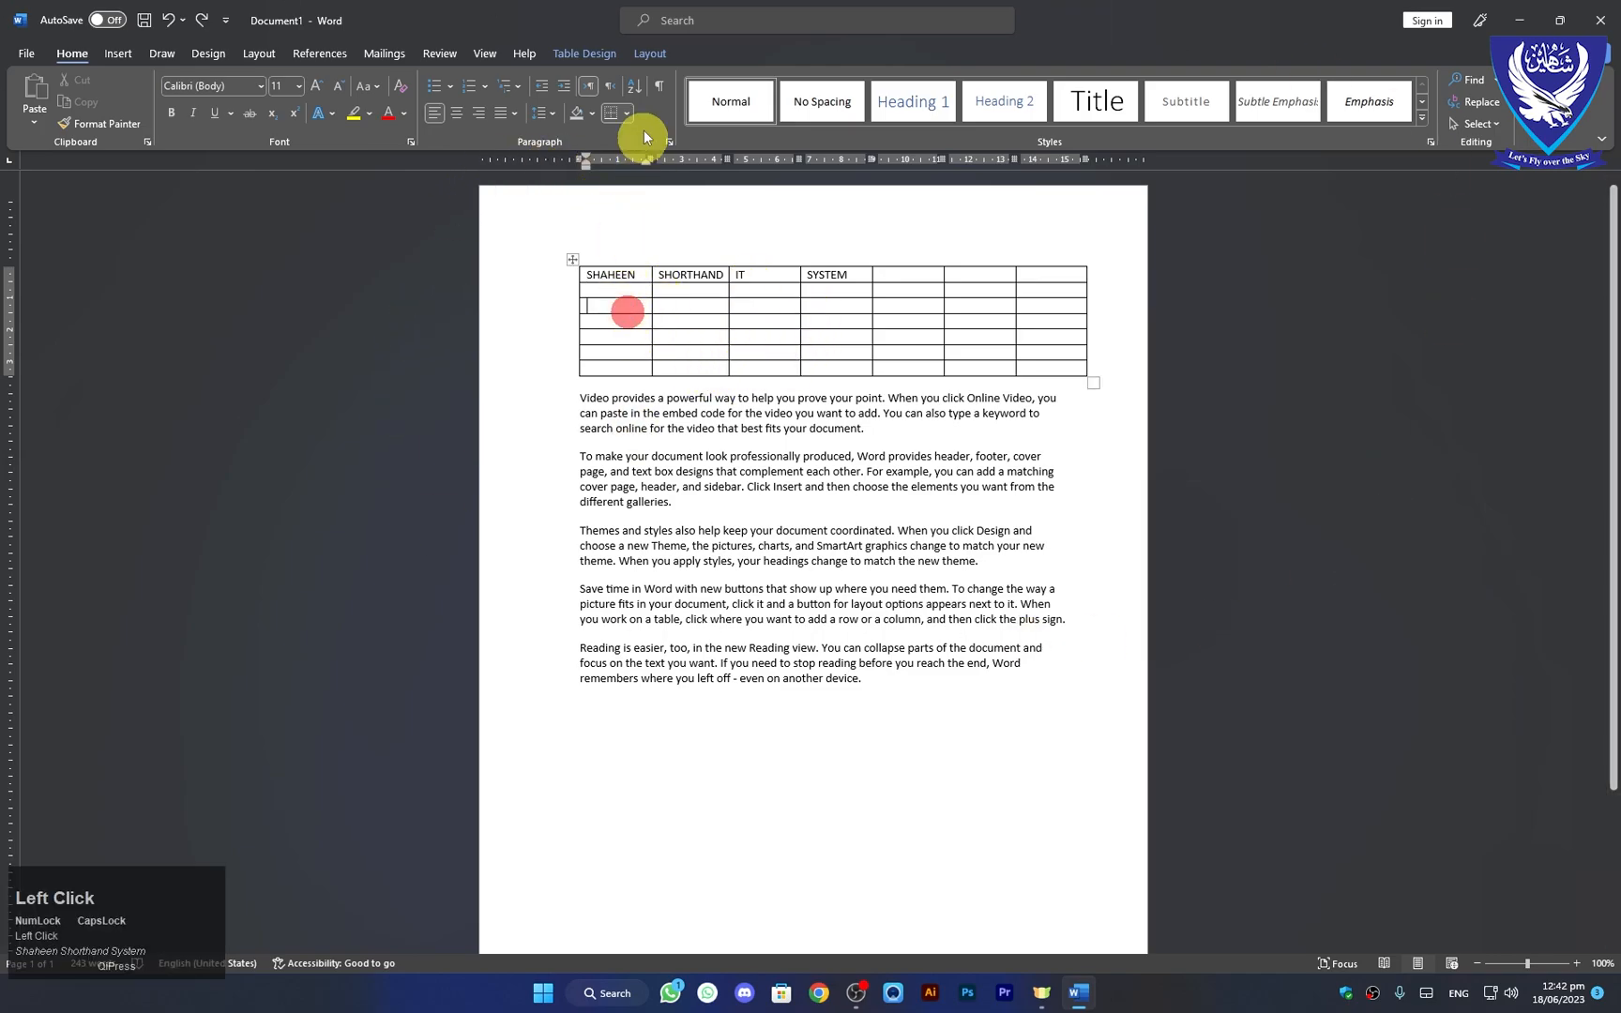
pyautogui.click(650, 54)
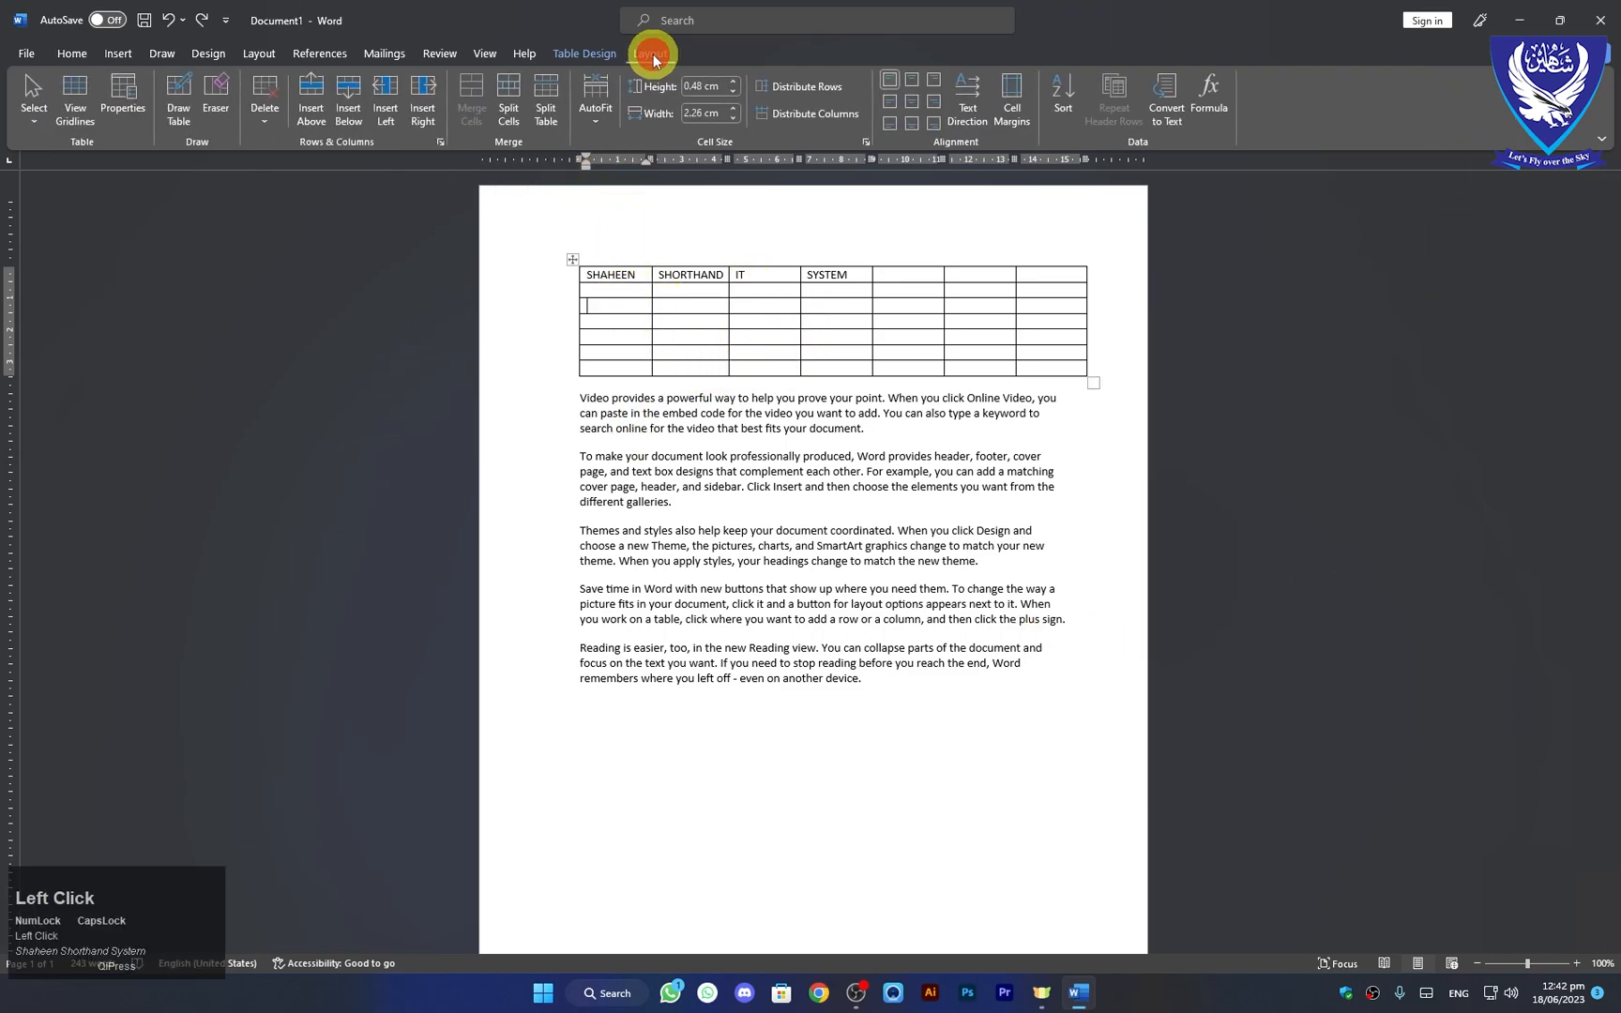
pyautogui.click(251, 120)
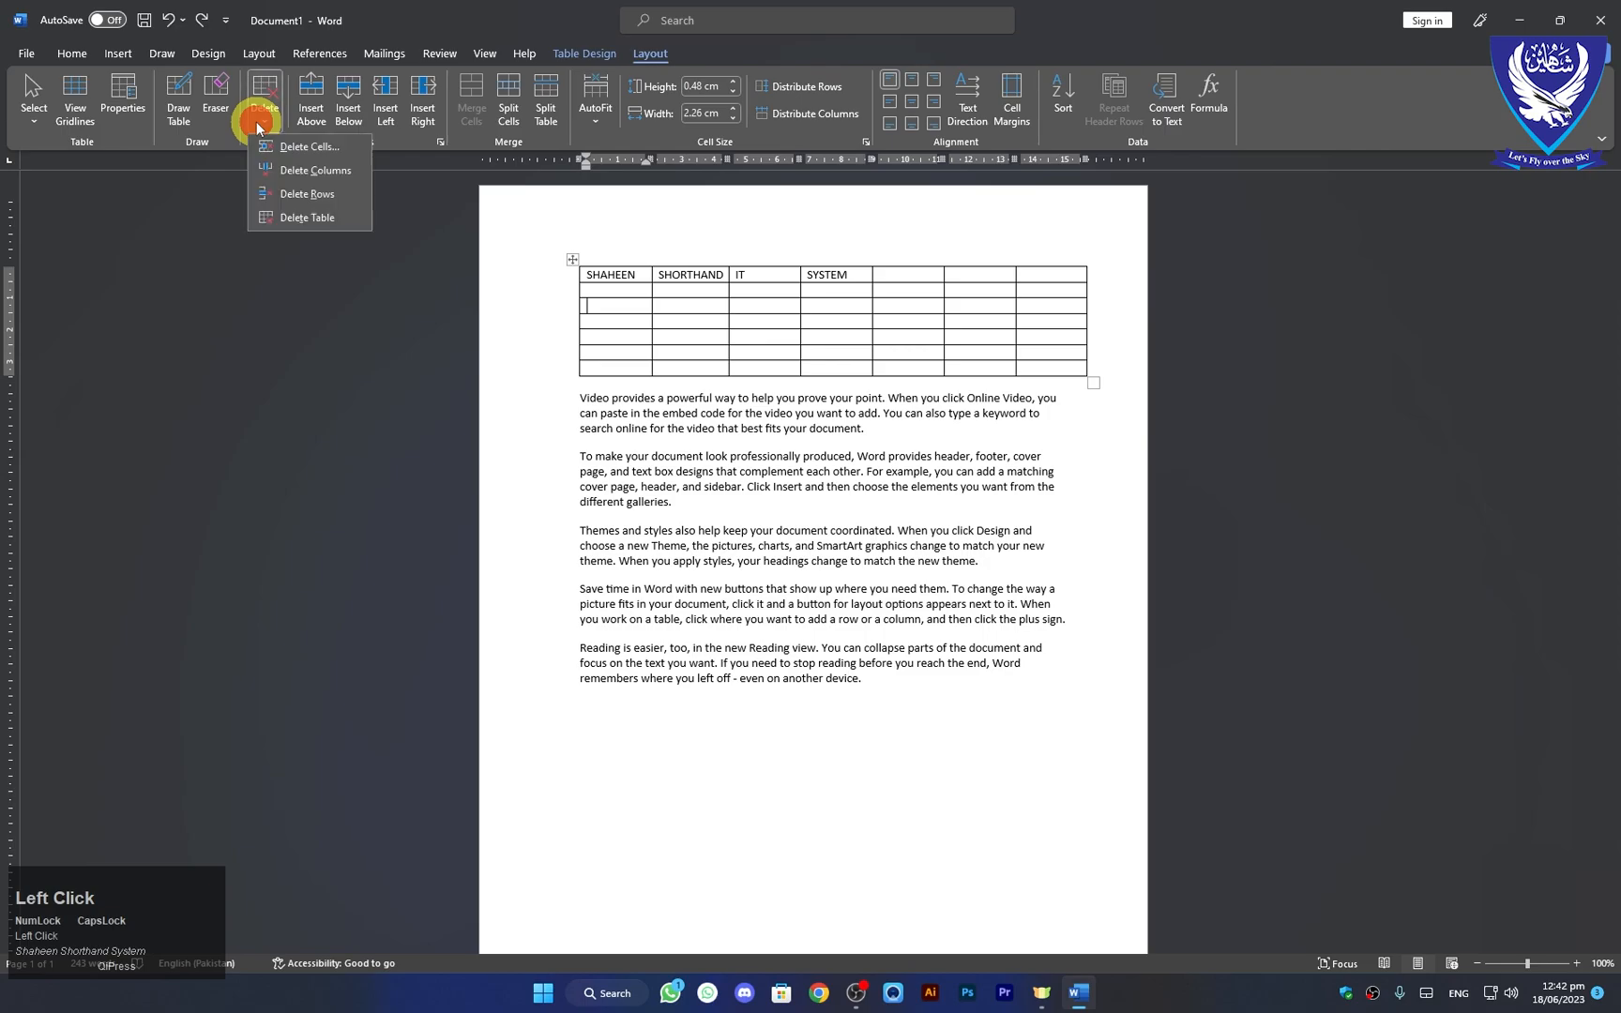
pyautogui.click(379, 133)
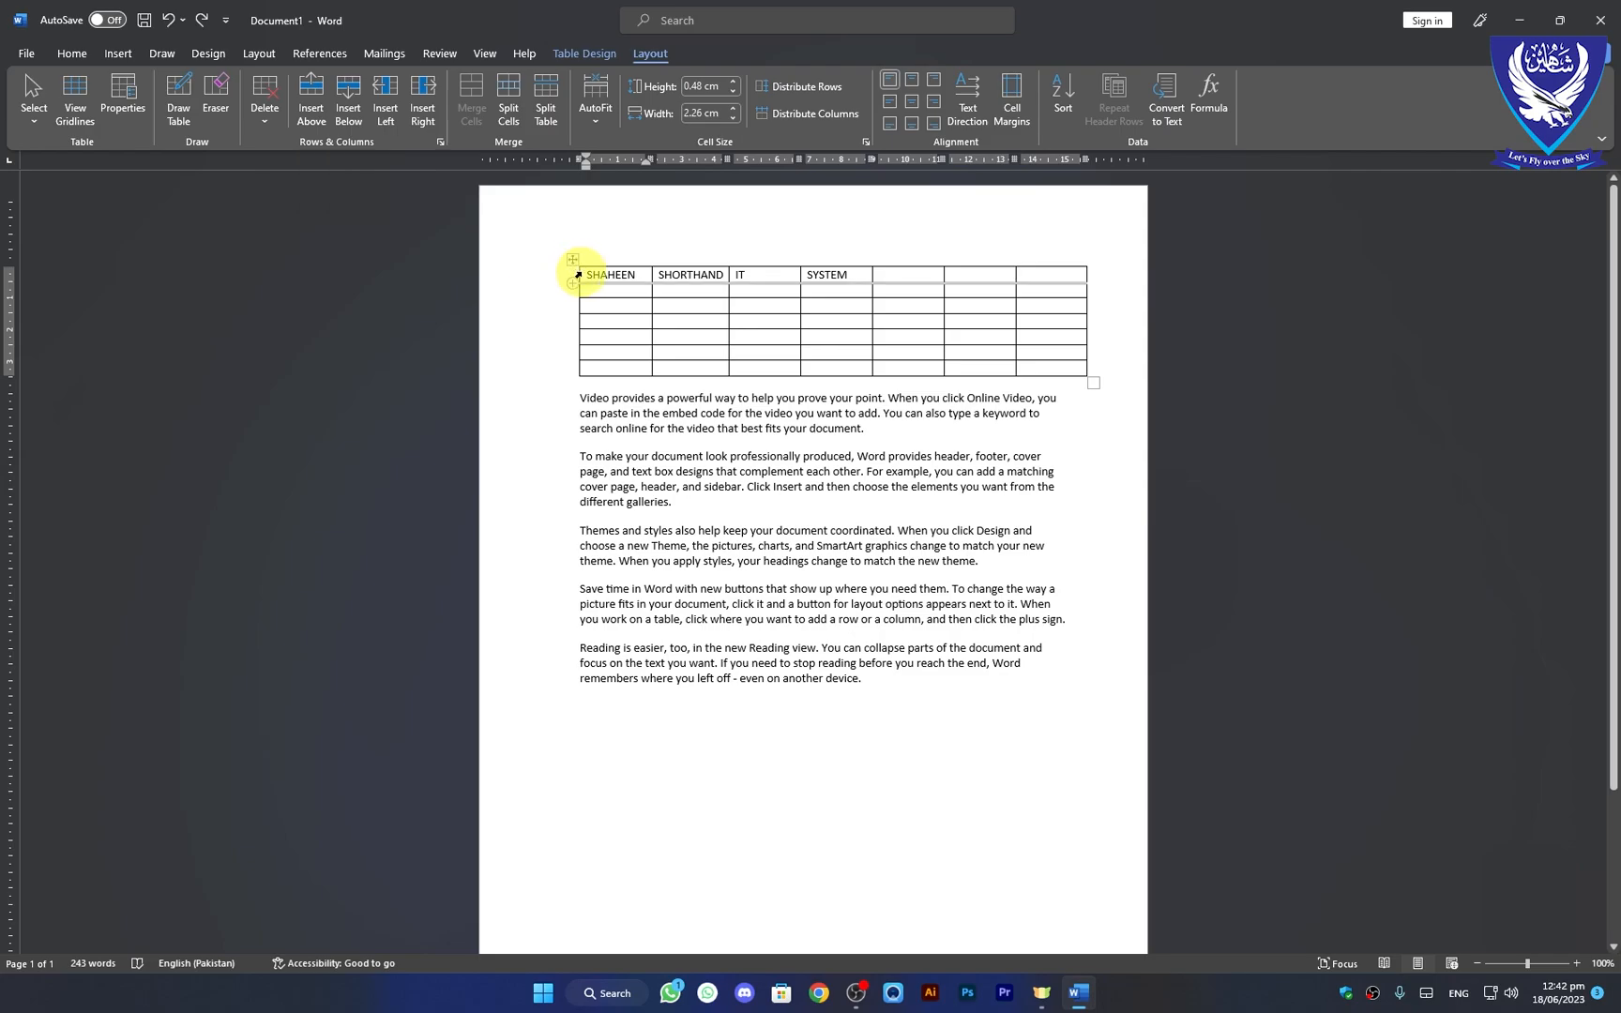
pyautogui.click(584, 273)
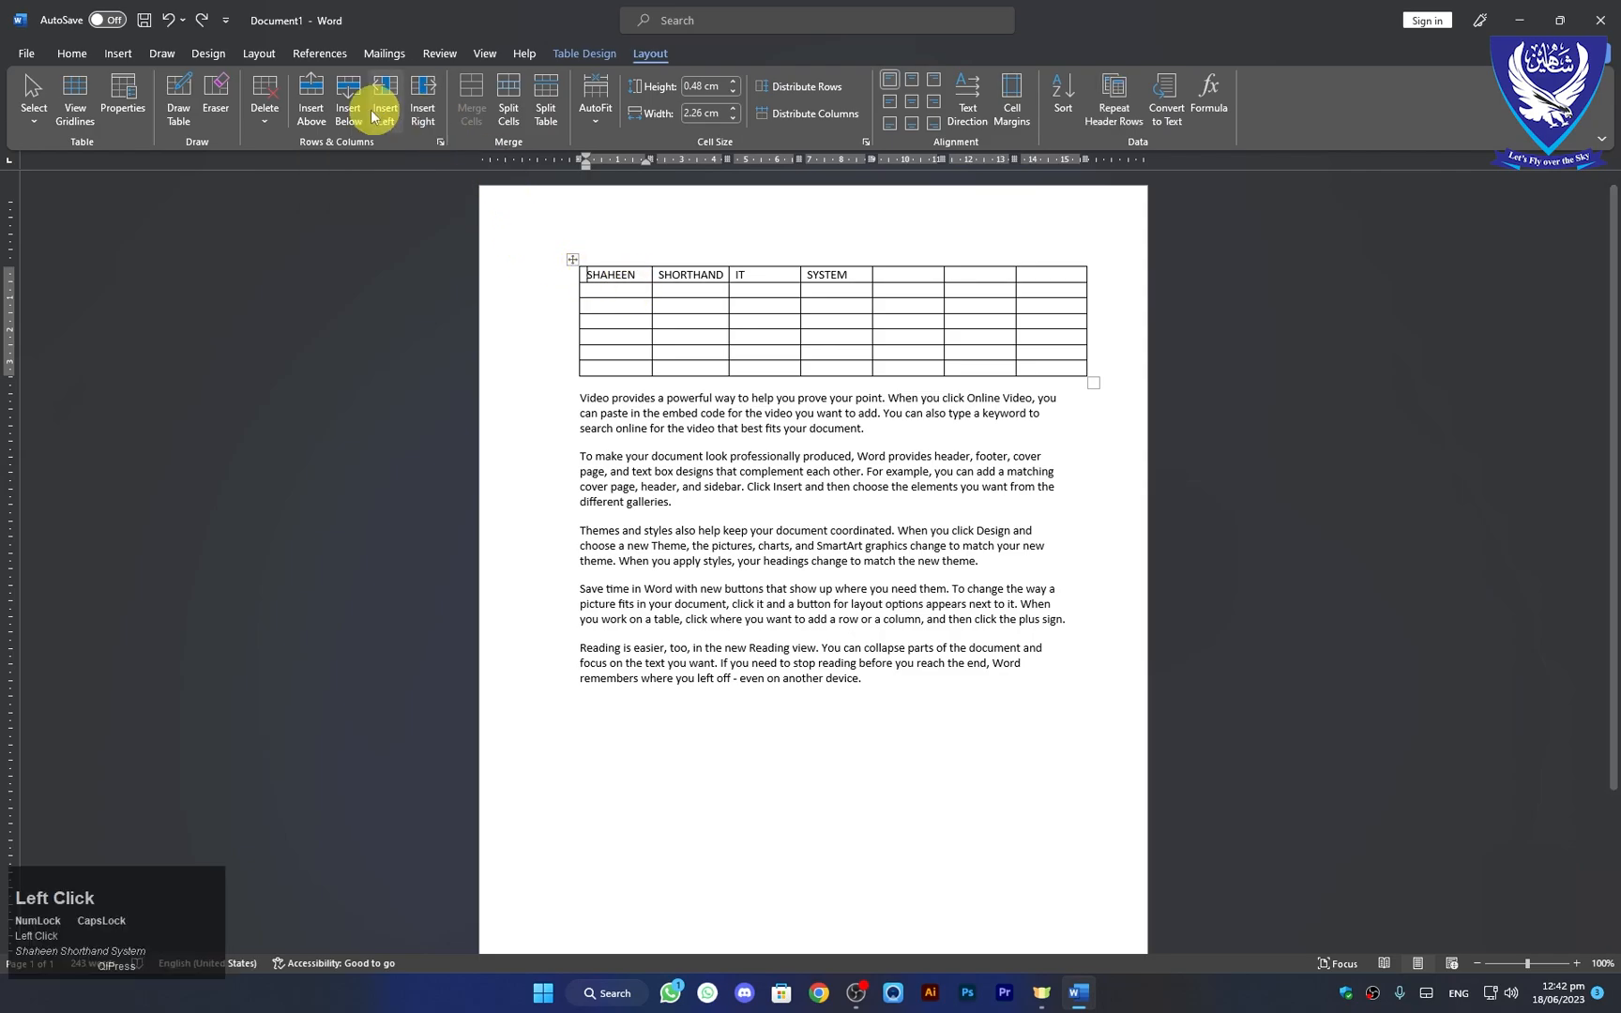
pyautogui.click(312, 92)
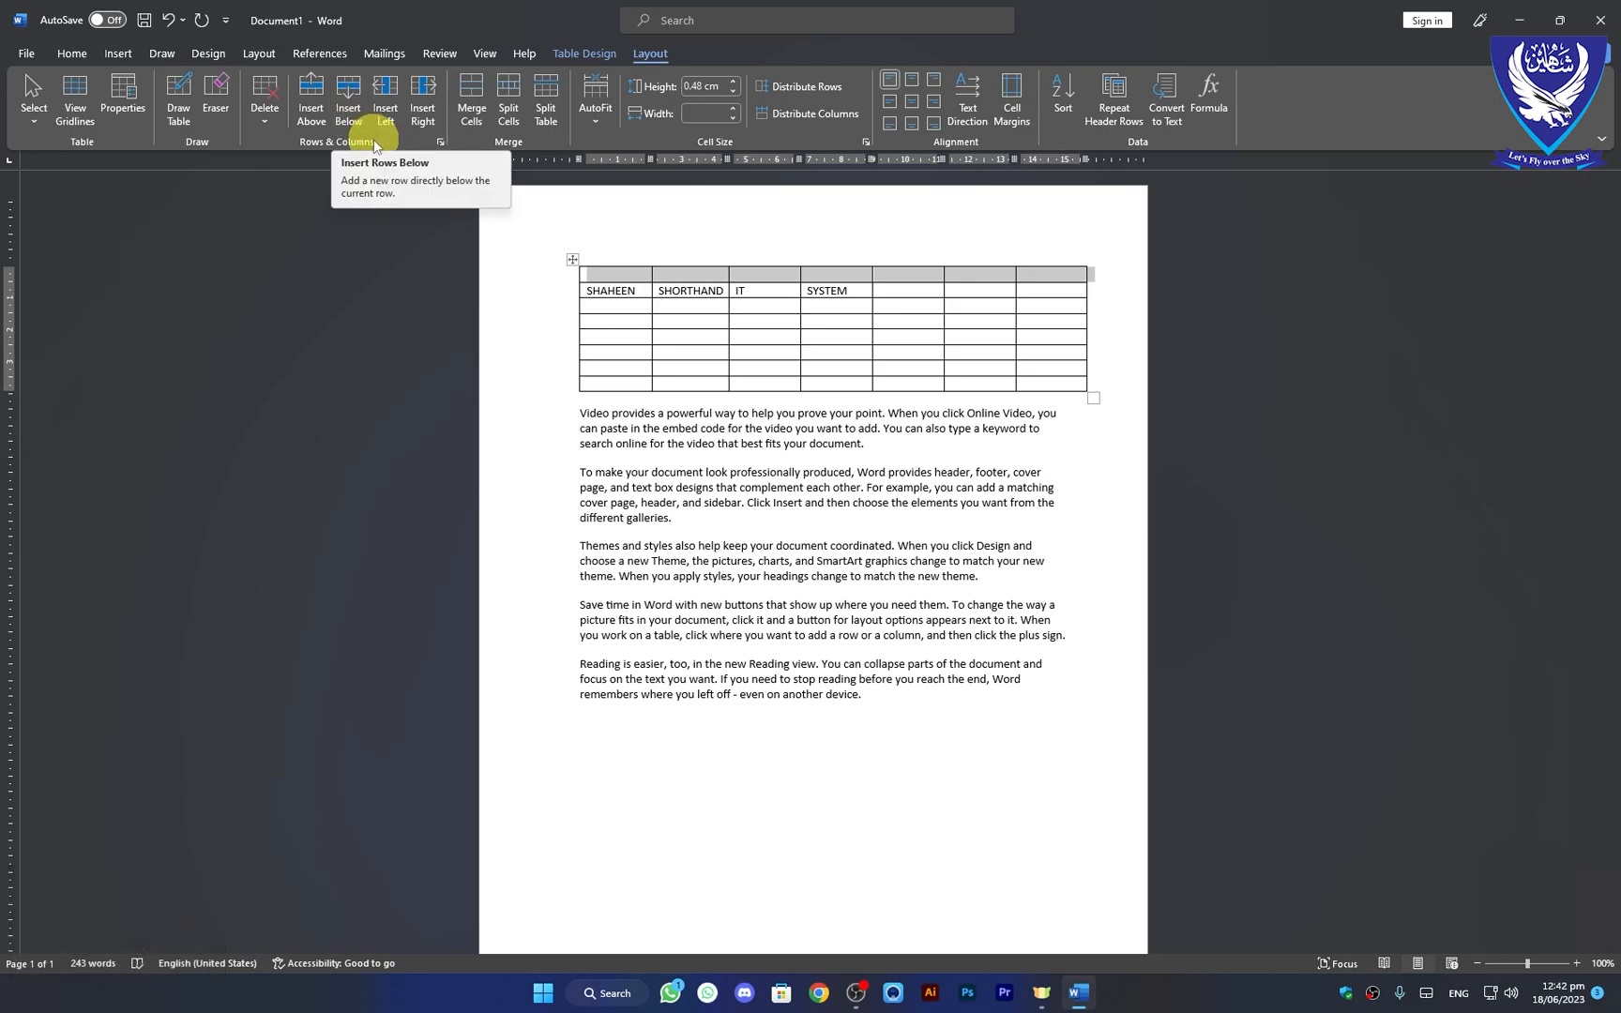
pyautogui.hotkey('ctrl', 'z')
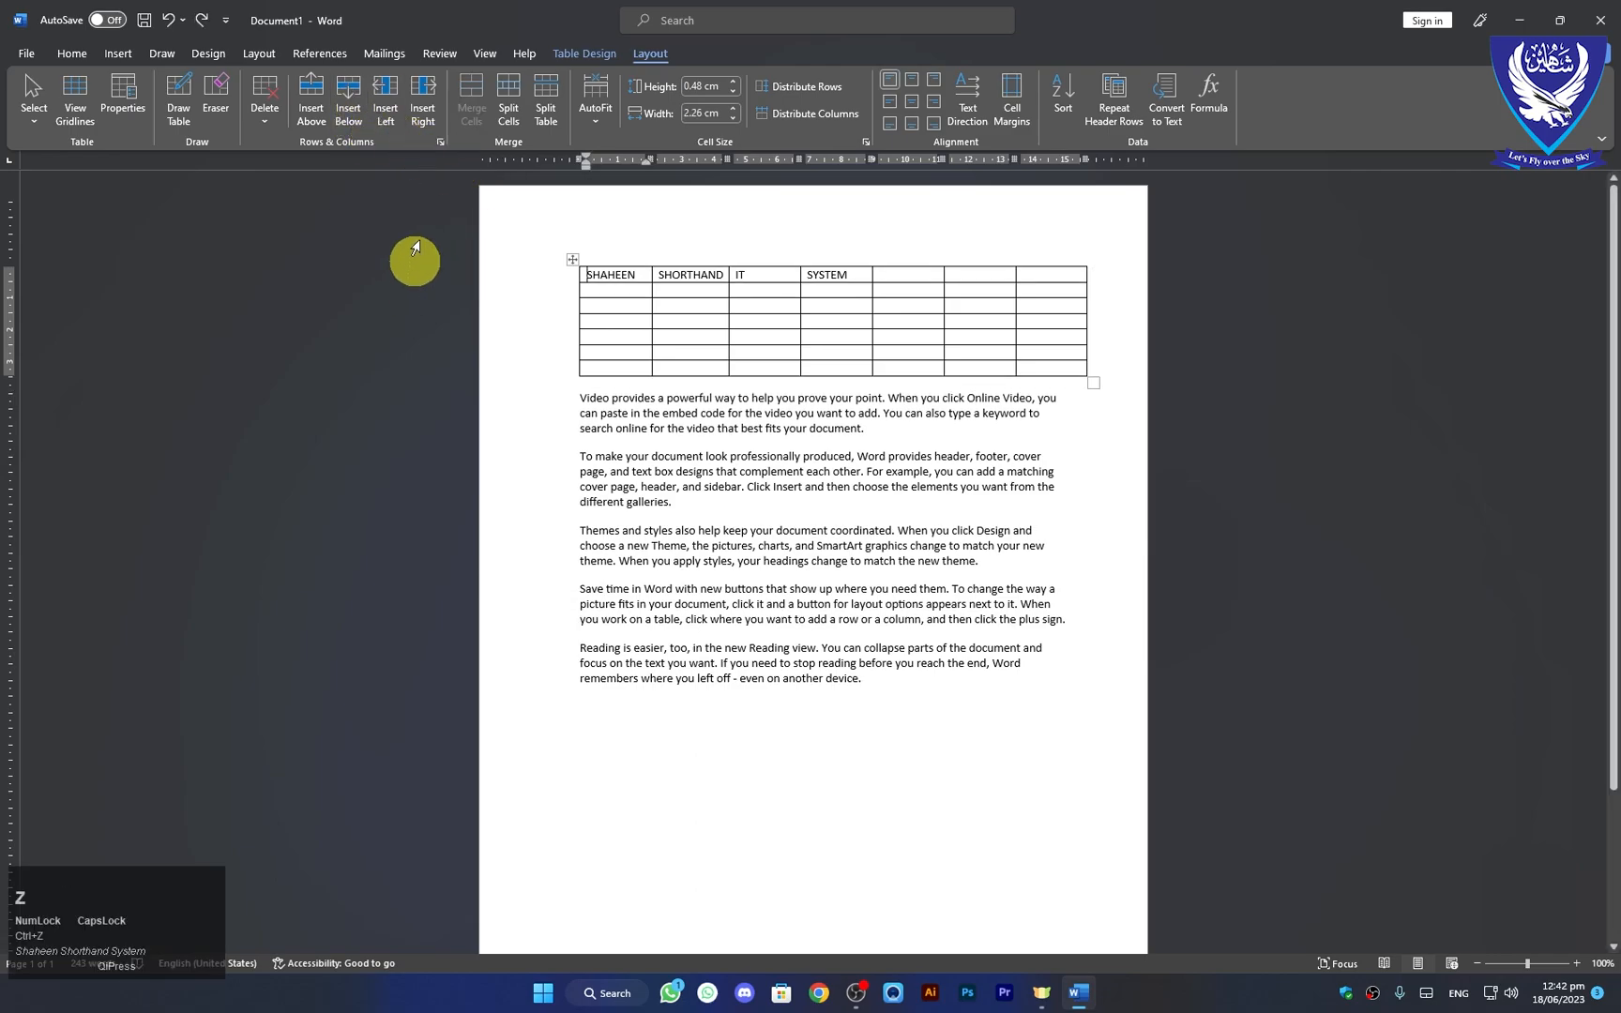
# Step: Insert a row below the table's SHAHEEN heading row, and undo the insertion
pyautogui.click(348, 94)
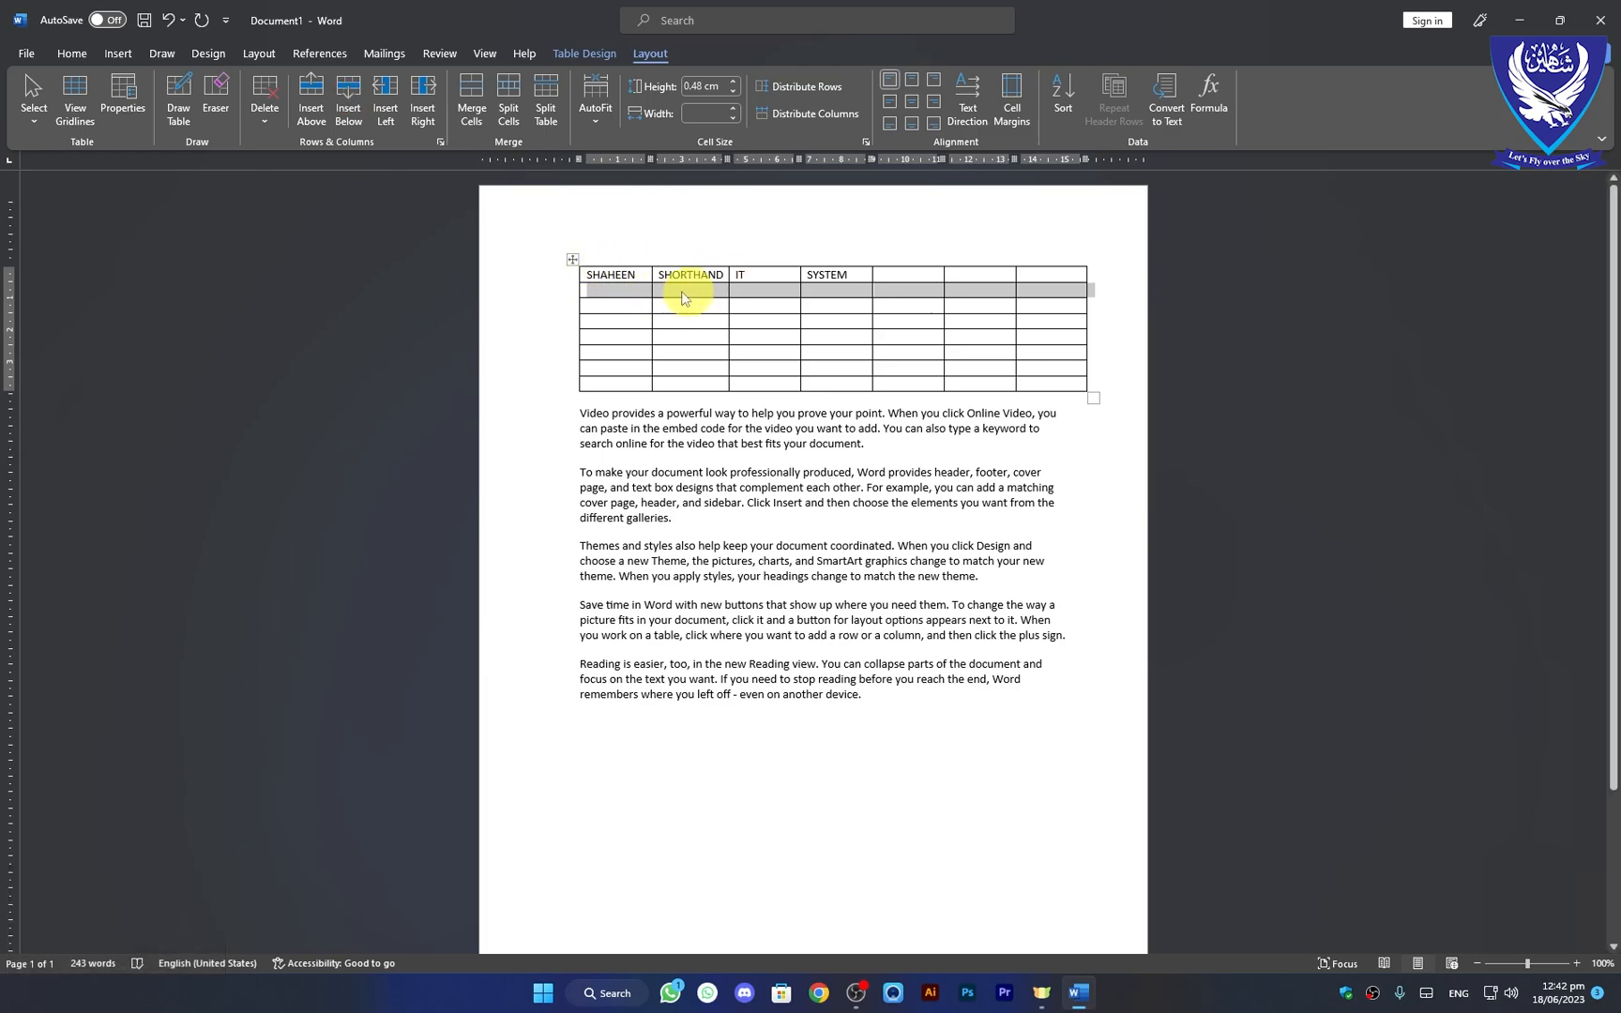
pyautogui.click(392, 119)
pyautogui.hotkey('ctrl', 'z')
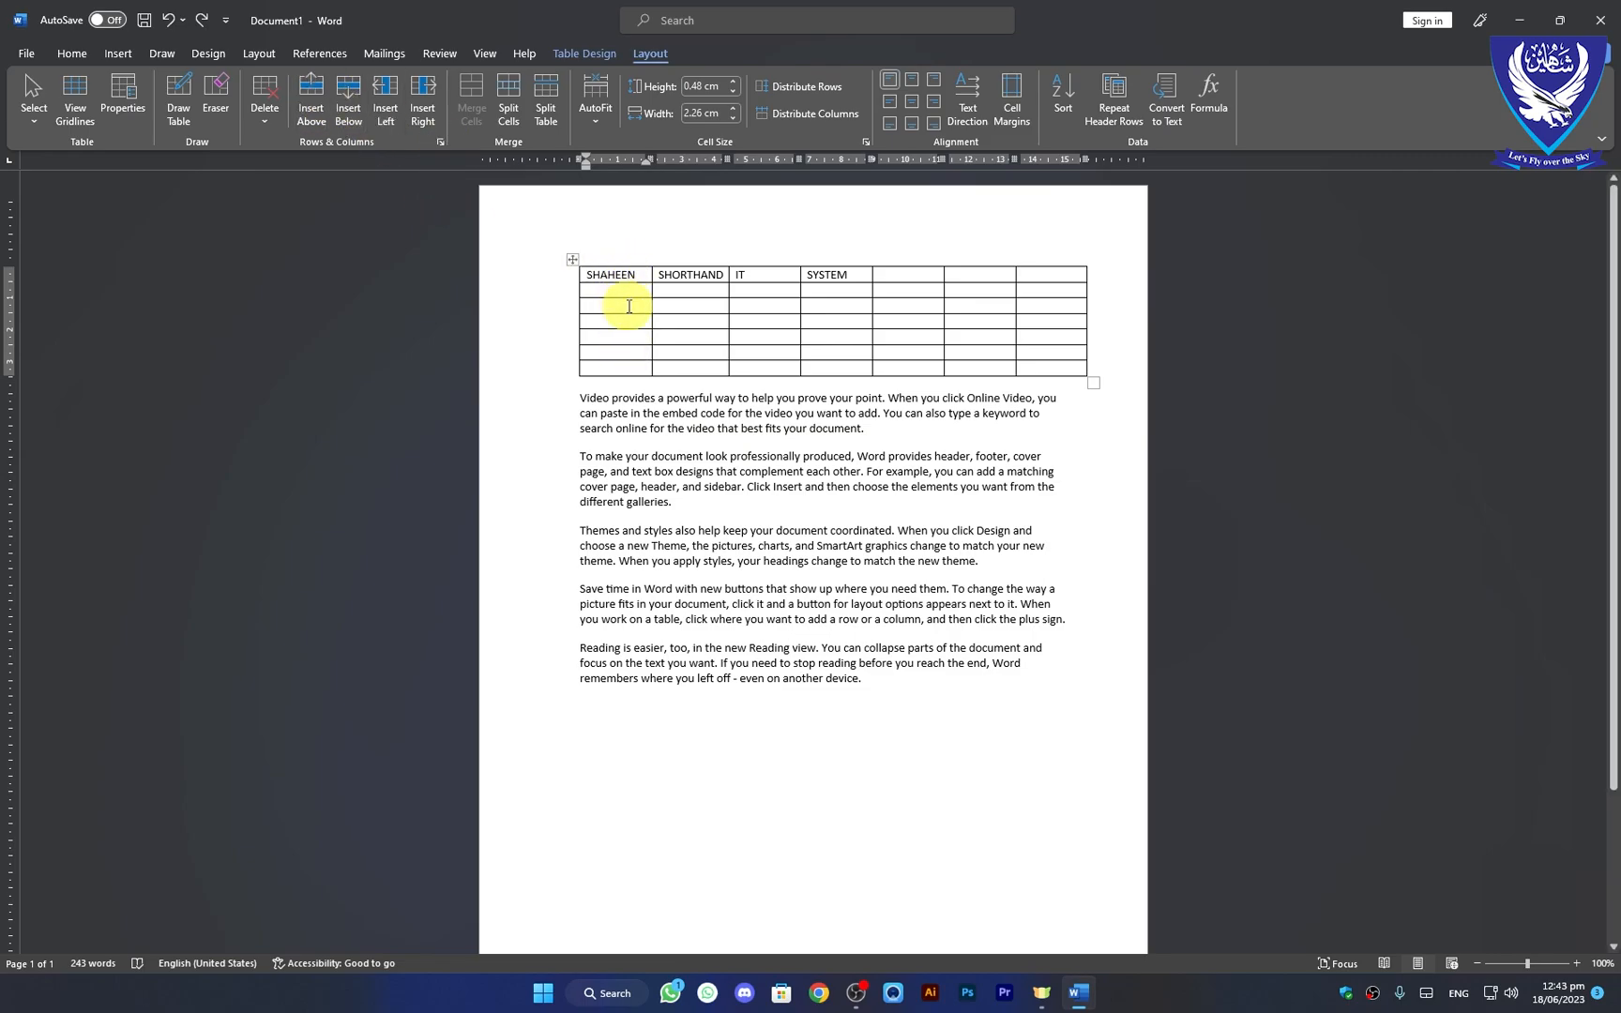
# Step: Insert a column to the left of the SHAHEEN column and another to its right, undoing each insertion
pyautogui.click(381, 101)
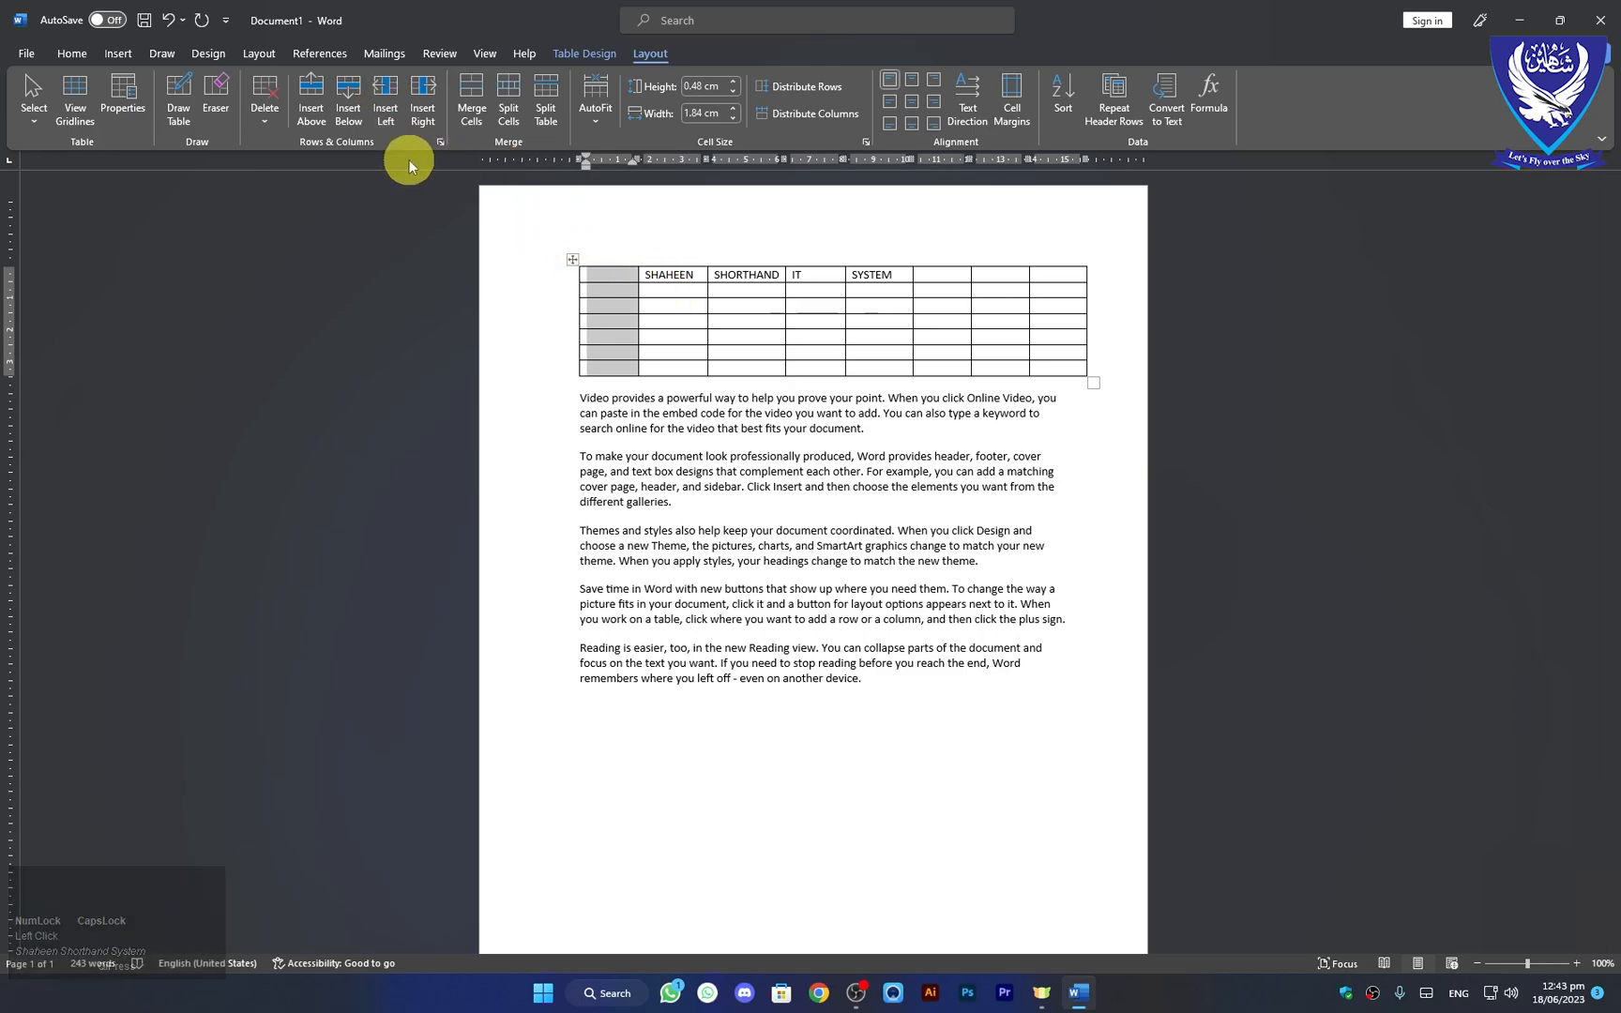
pyautogui.hotkey('ctrl', 'z')
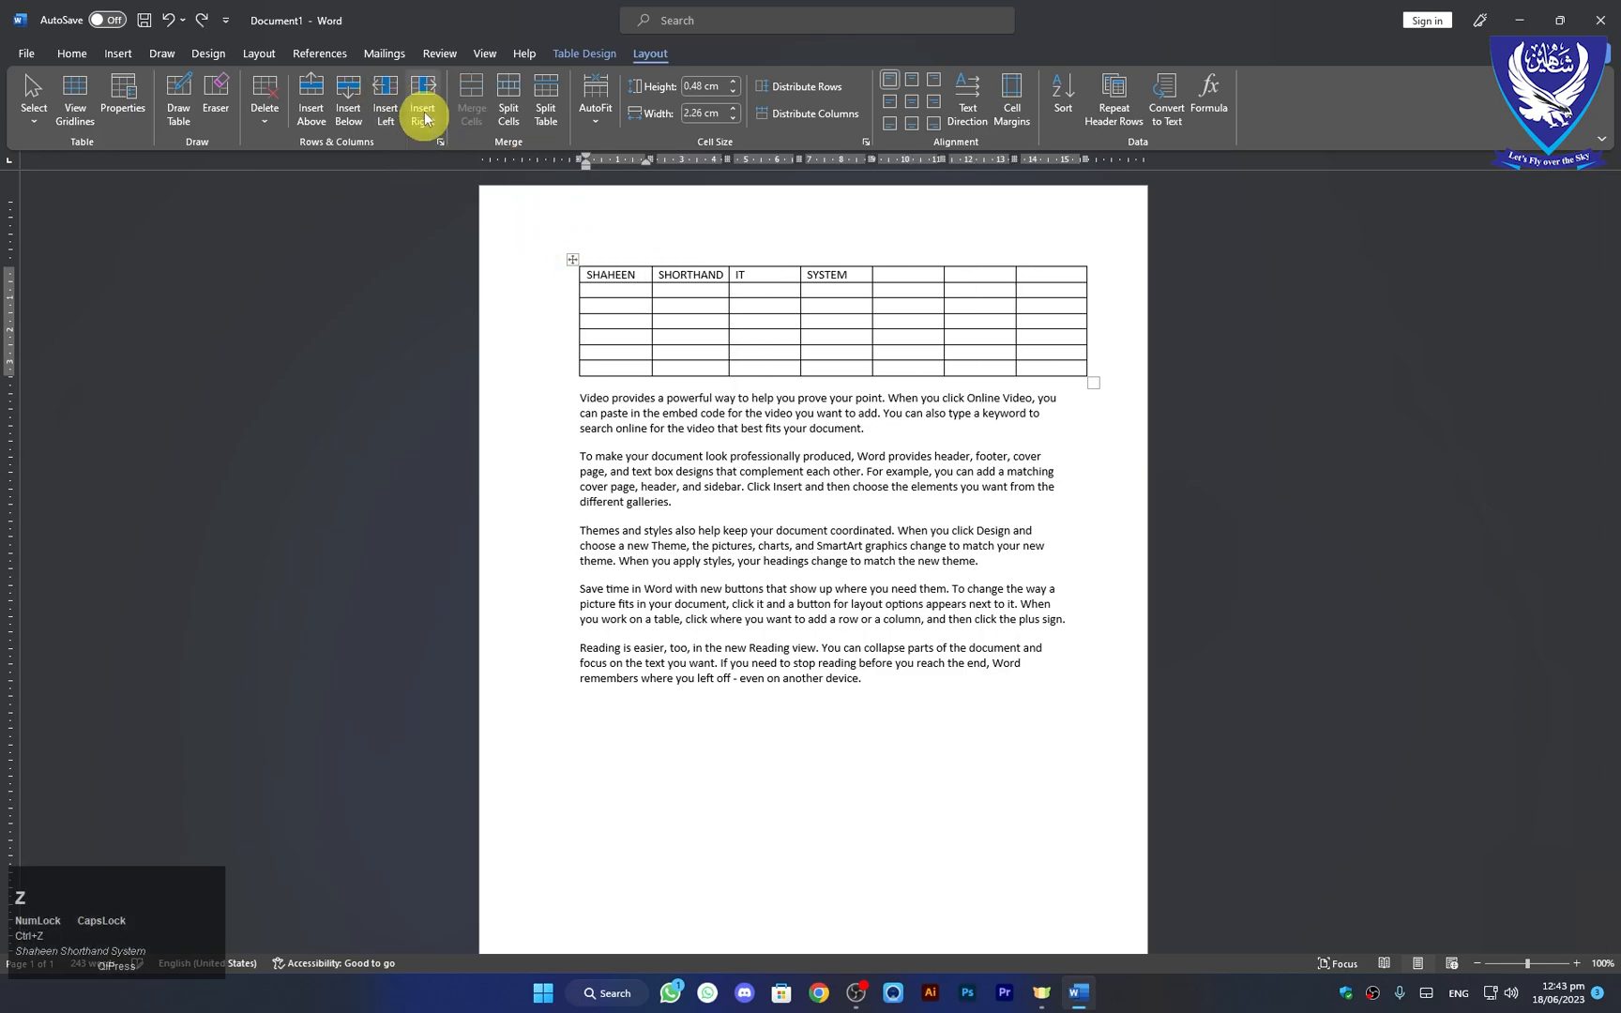
pyautogui.click(423, 94)
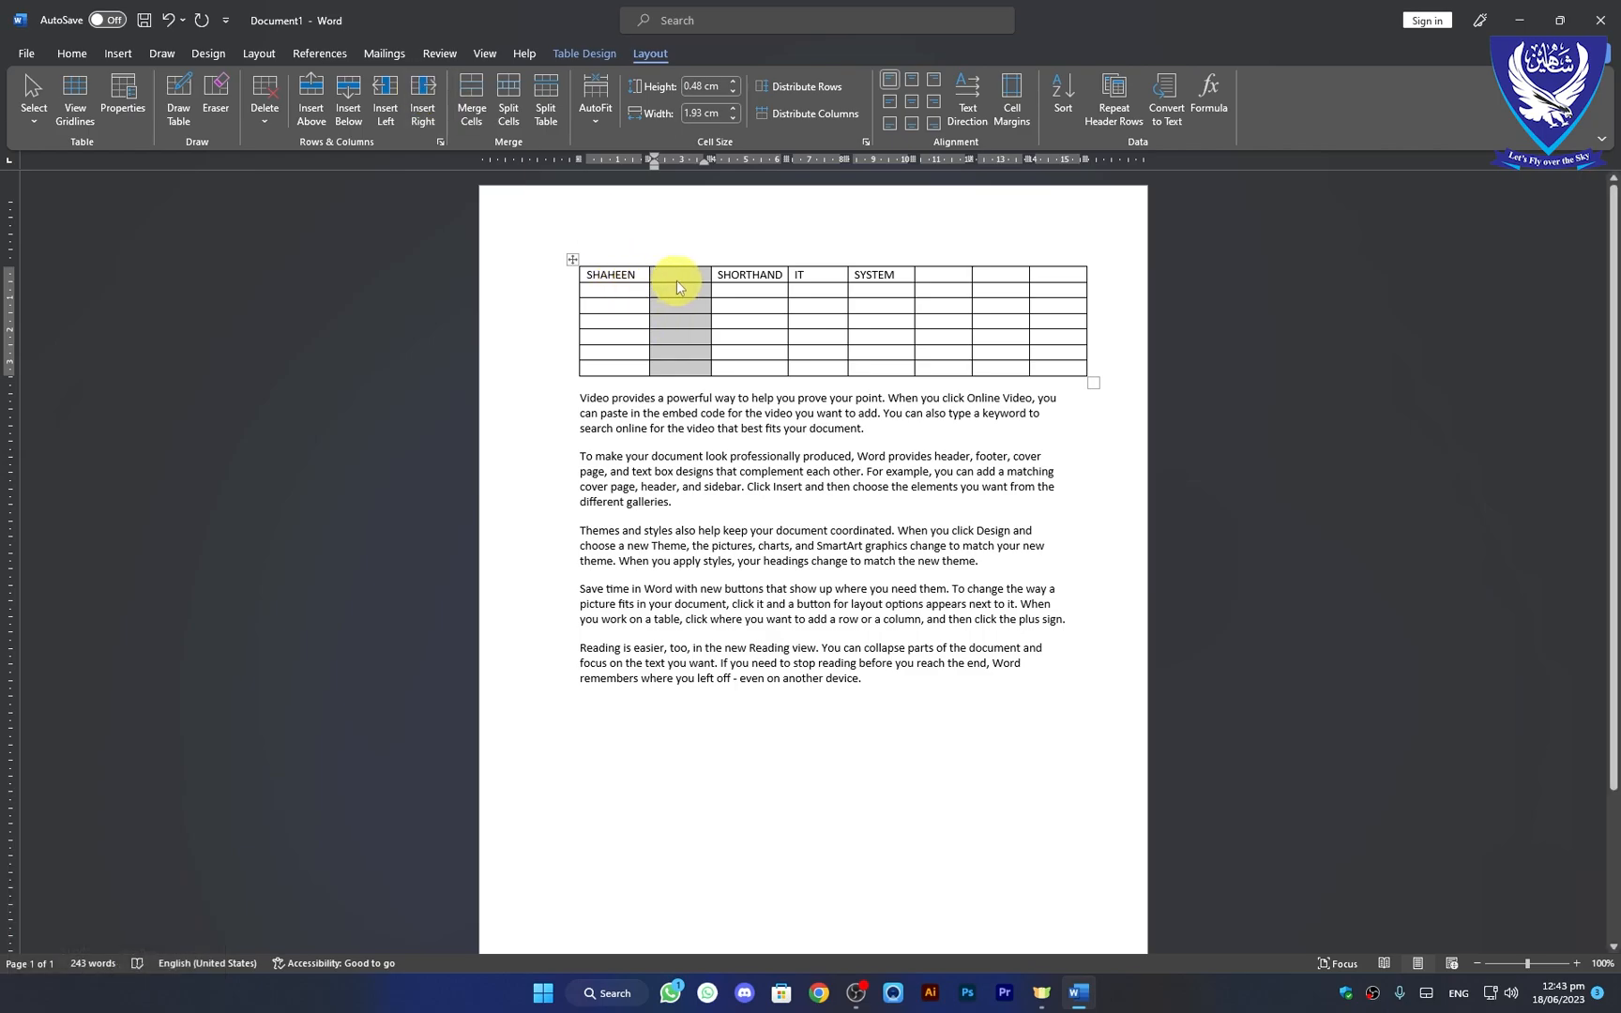
pyautogui.press('ctrl')
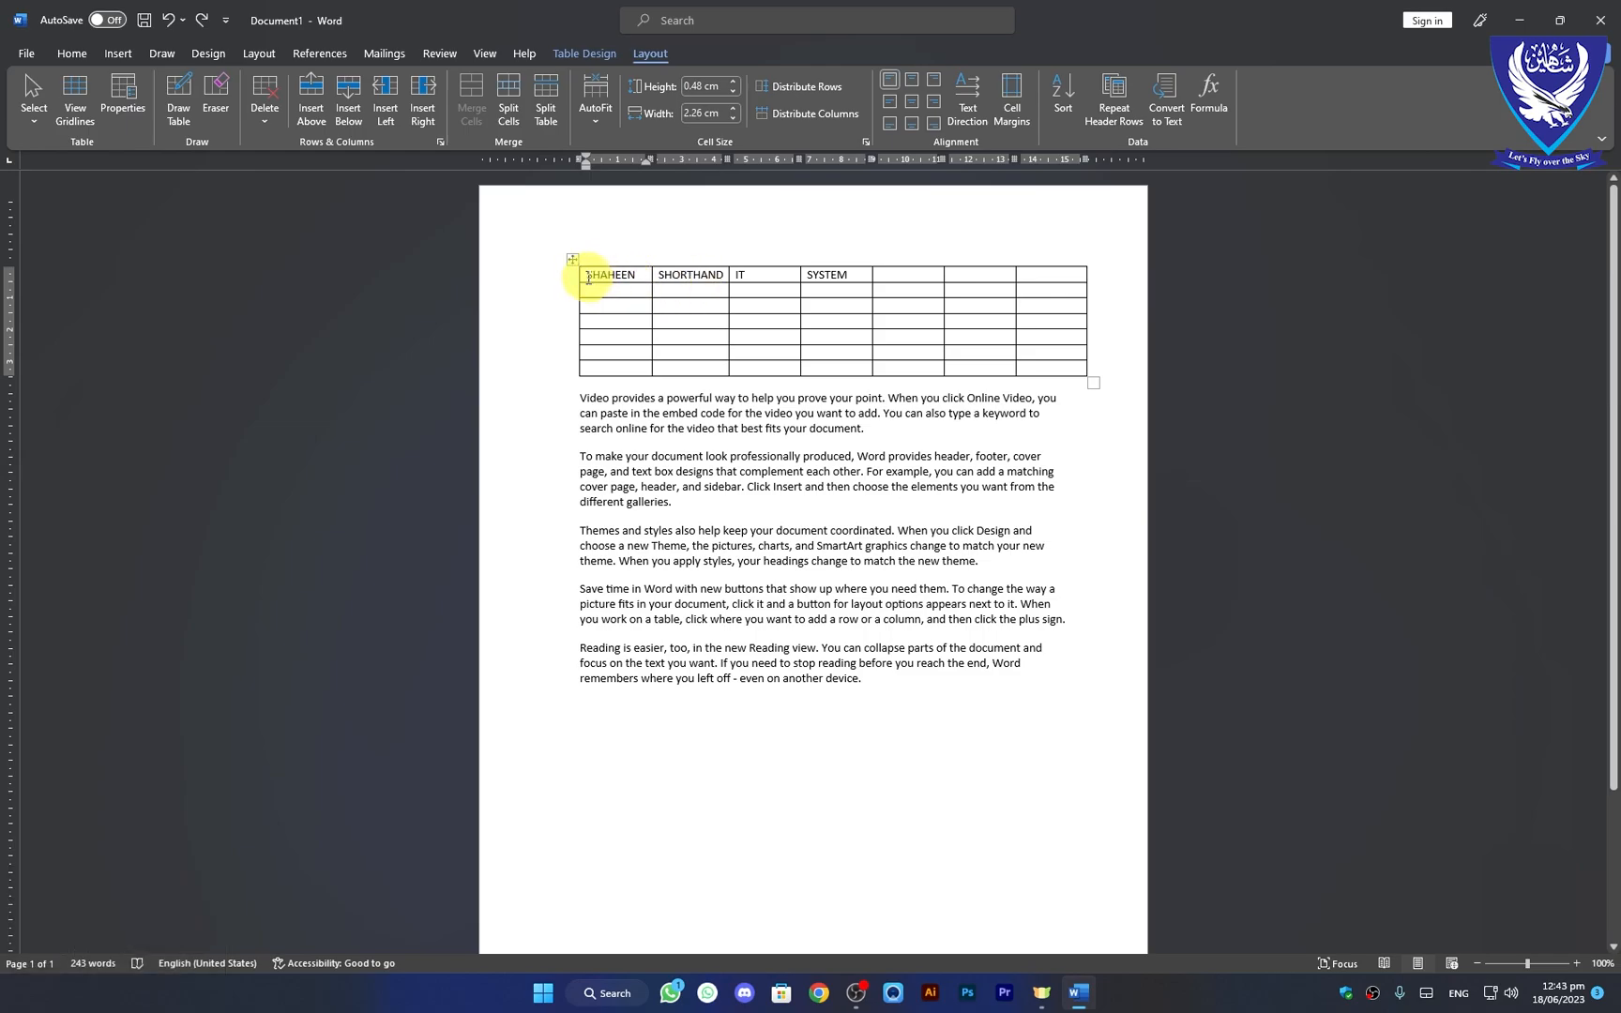
# Step: Insert a column to the right of SHORTHAND and another to the left of that new column, and undo both insertions
pyautogui.click(723, 275)
pyautogui.click(413, 101)
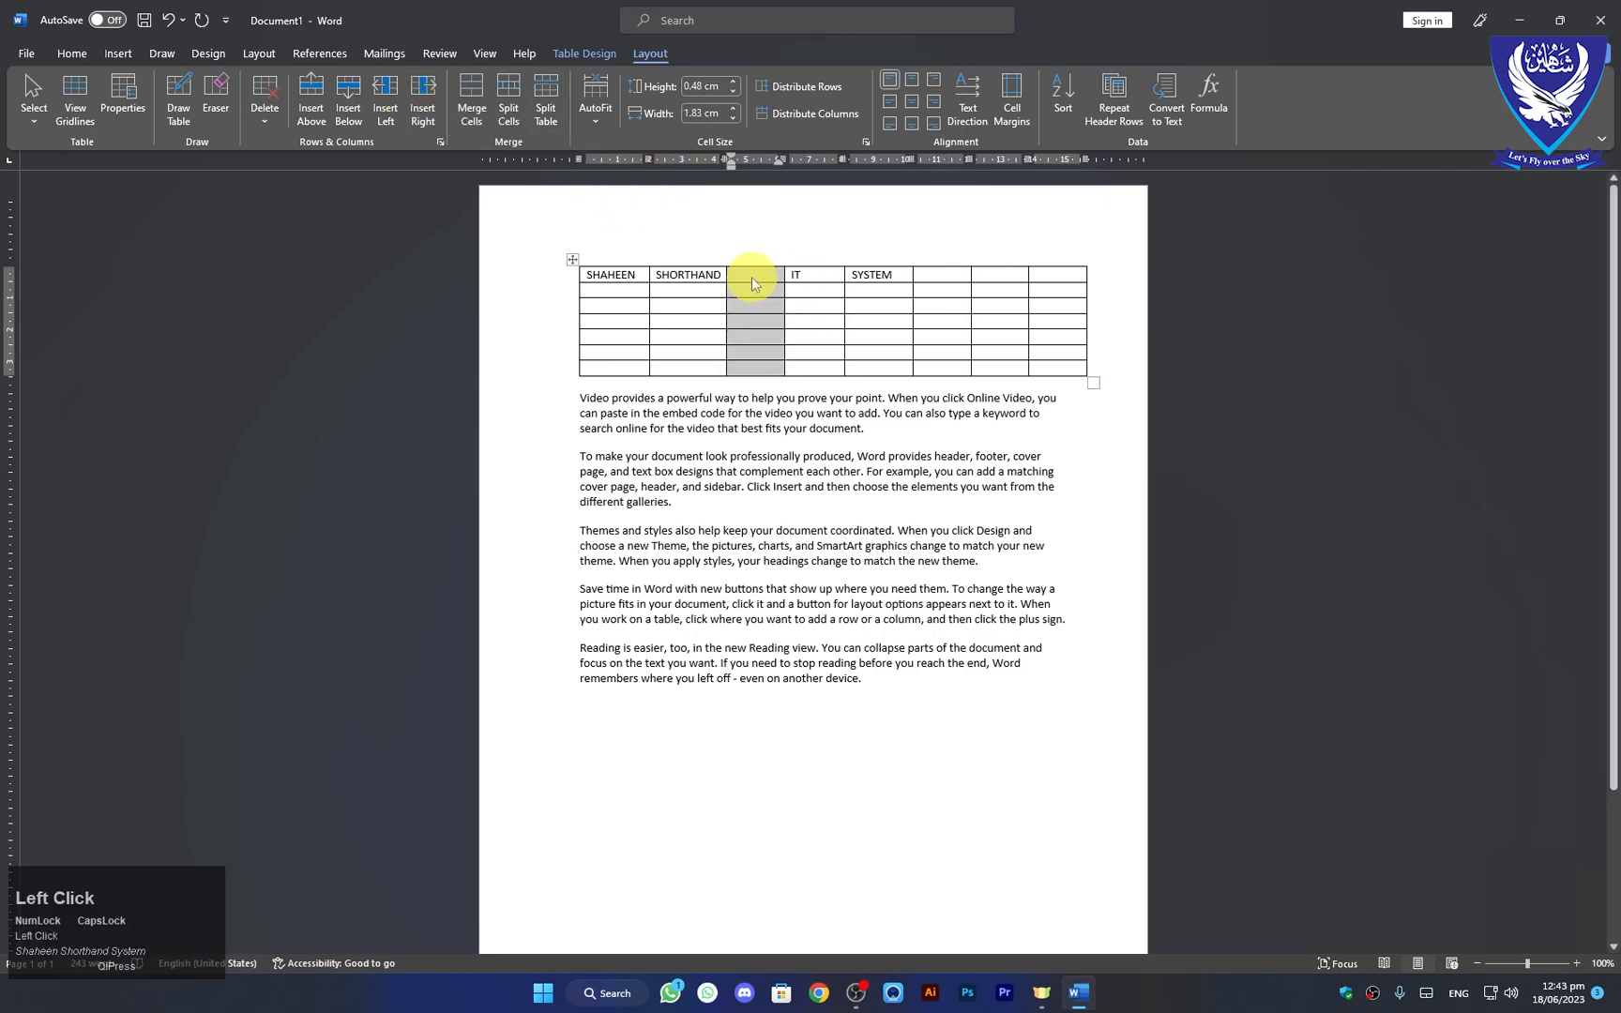
pyautogui.click(387, 101)
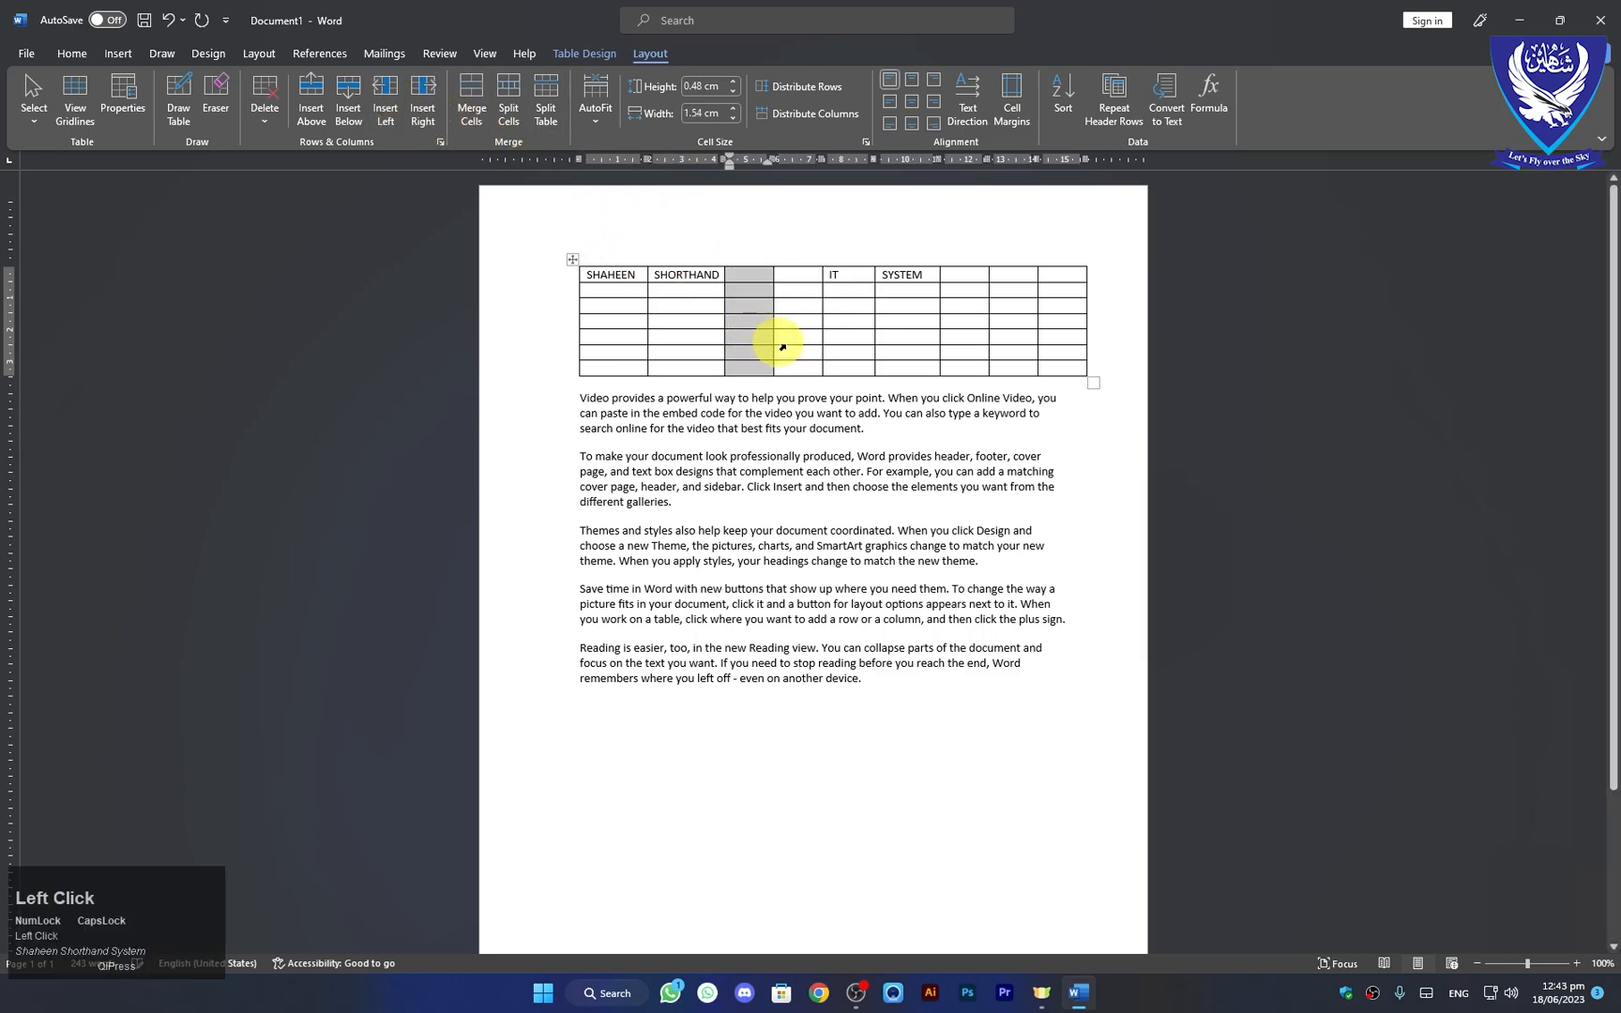
pyautogui.hotkey('ctrl', 'z')
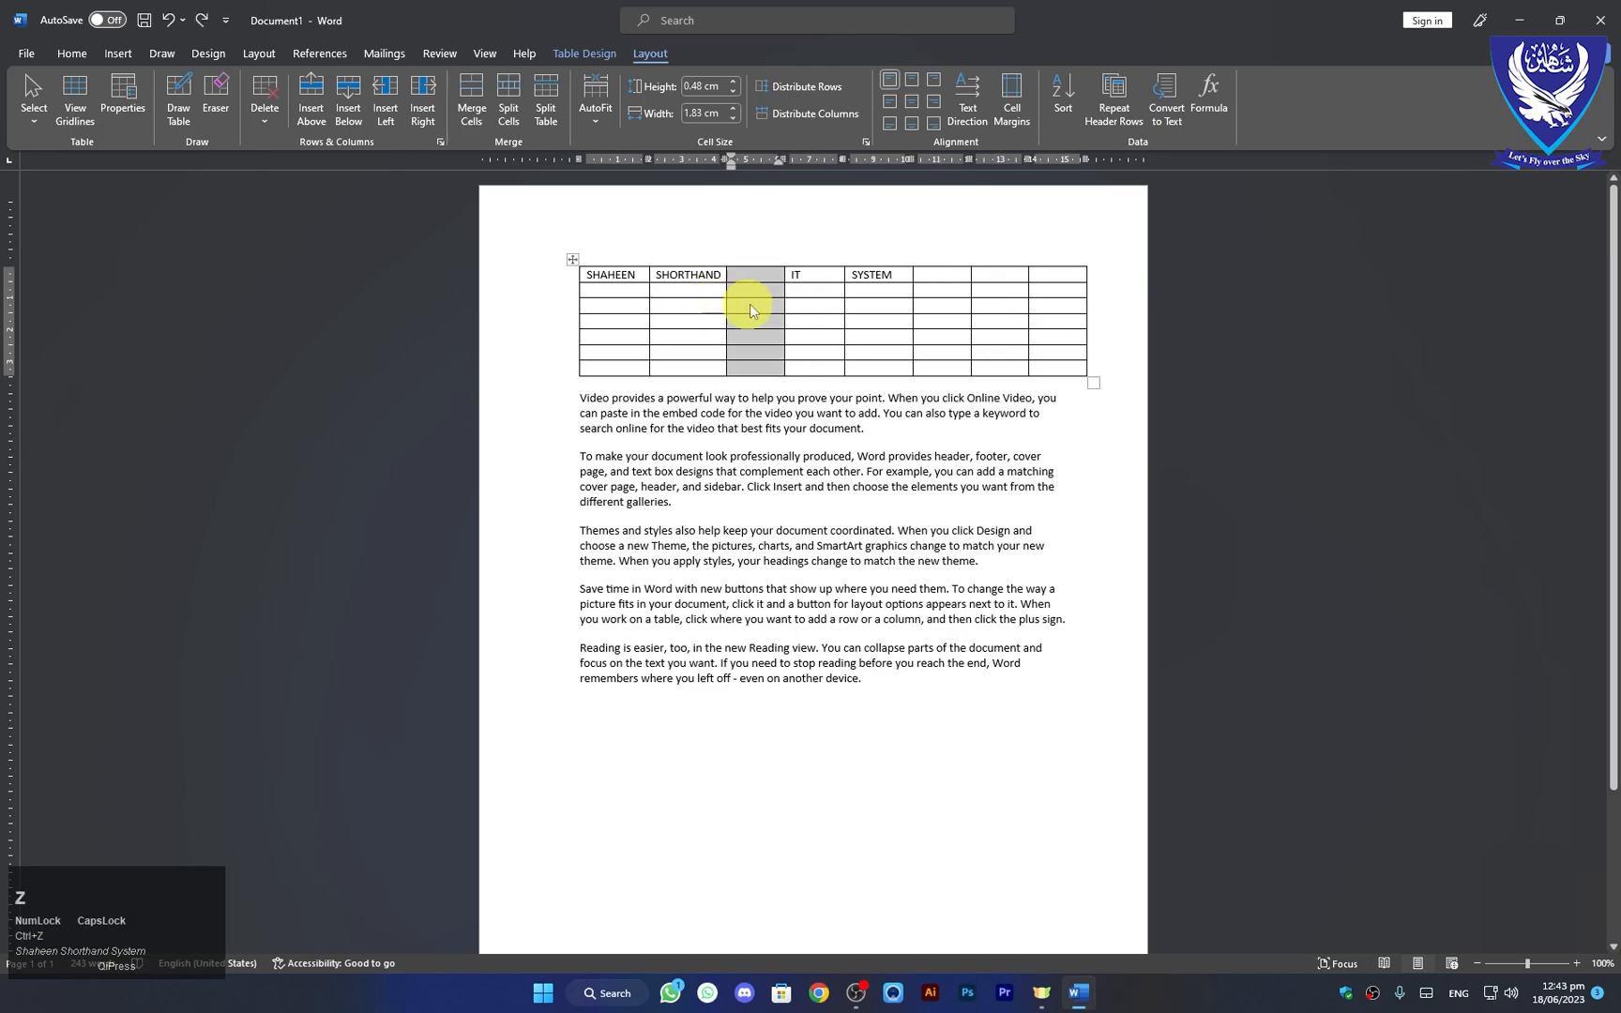
pyautogui.hotkey('ctrl', 'z')
# Step: Insert a column to the left of the SHORTHAND column, and undo the insertion
pyautogui.click(658, 275)
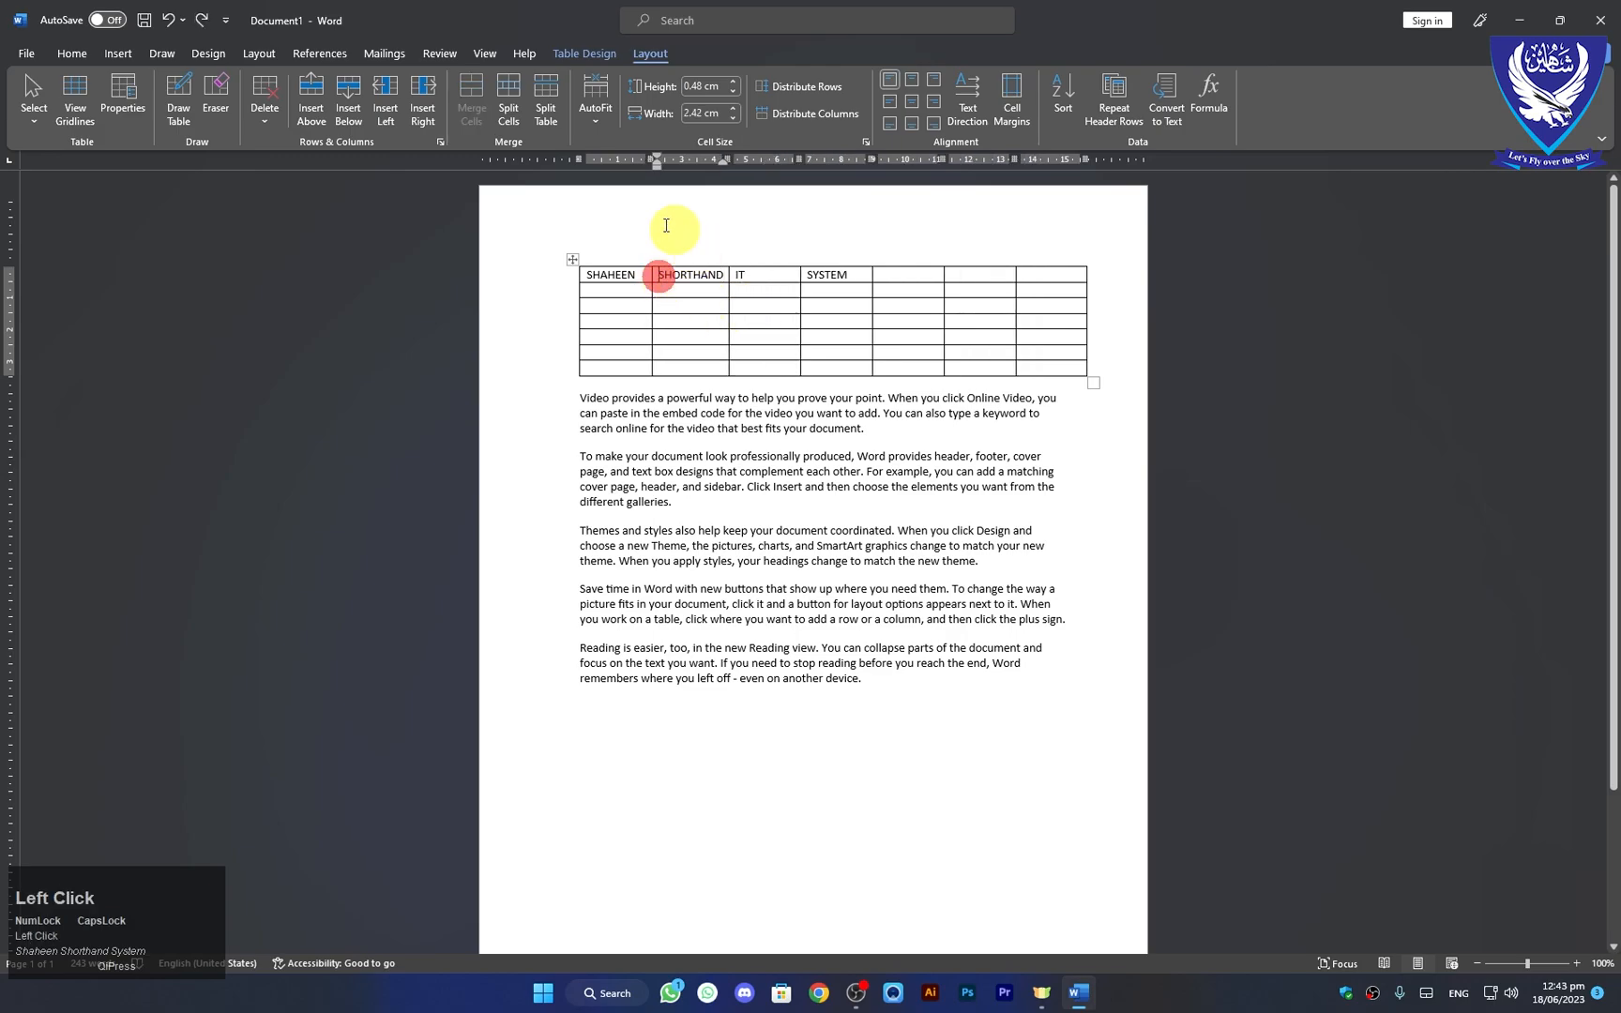
pyautogui.click(392, 99)
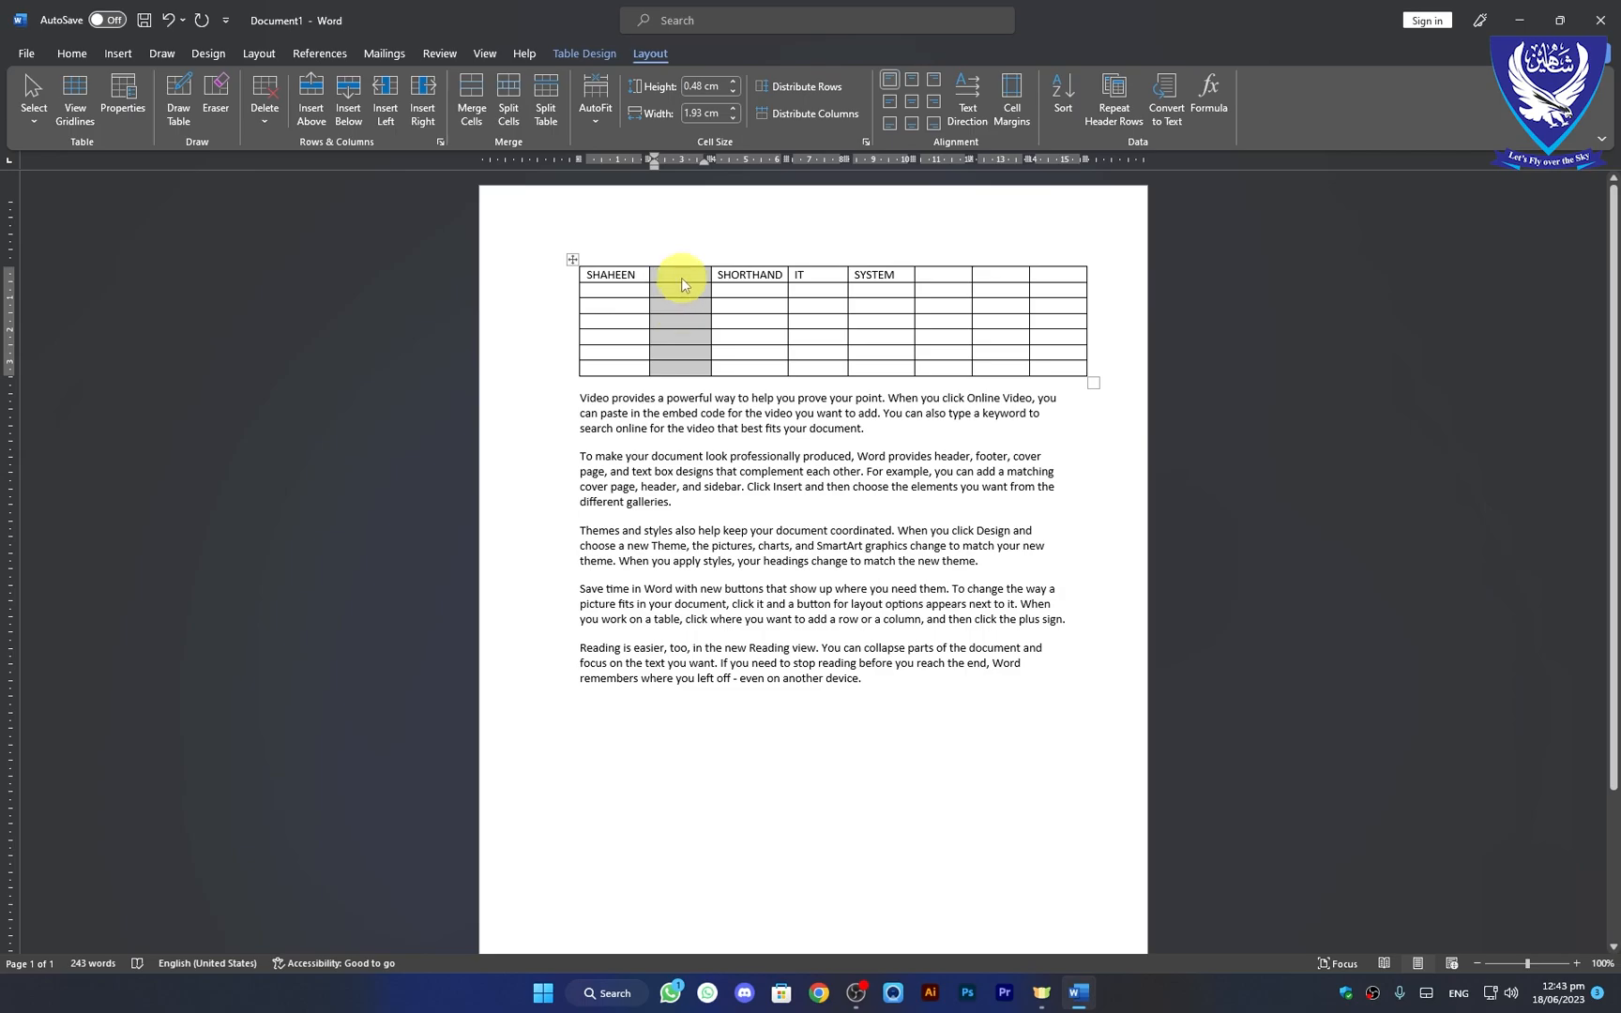
pyautogui.keyDown('ctrl'); pyautogui.click(682, 285); pyautogui.keyUp('ctrl')
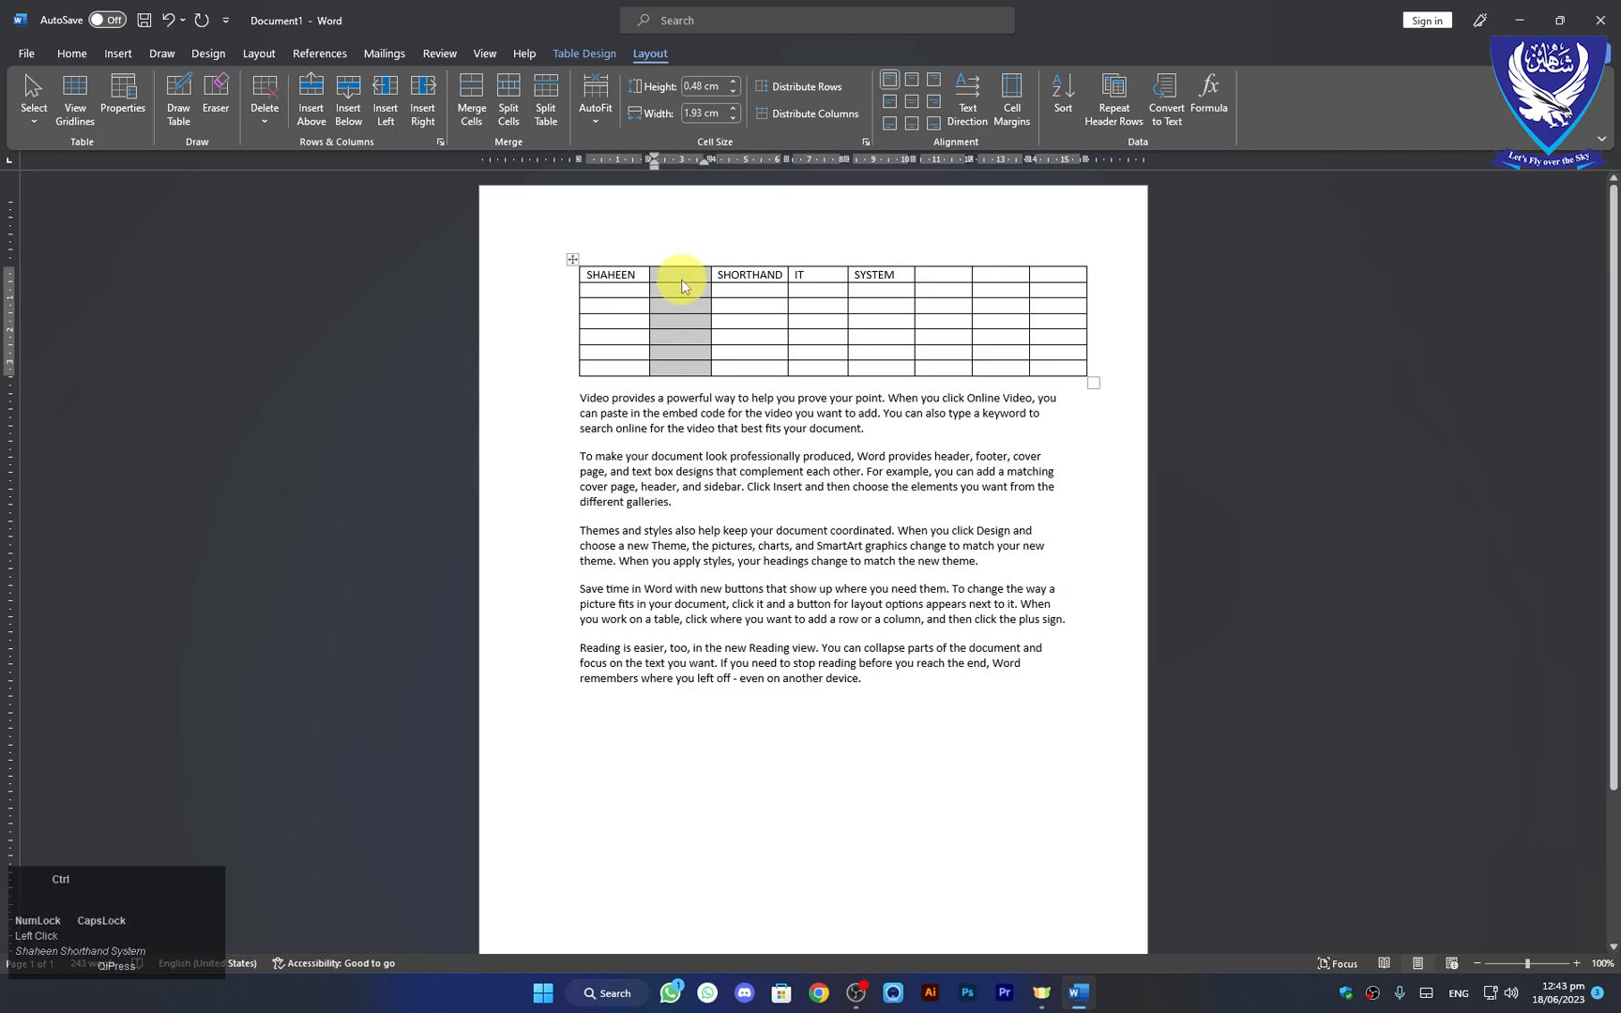
pyautogui.hotkey('ctrl', 'z')
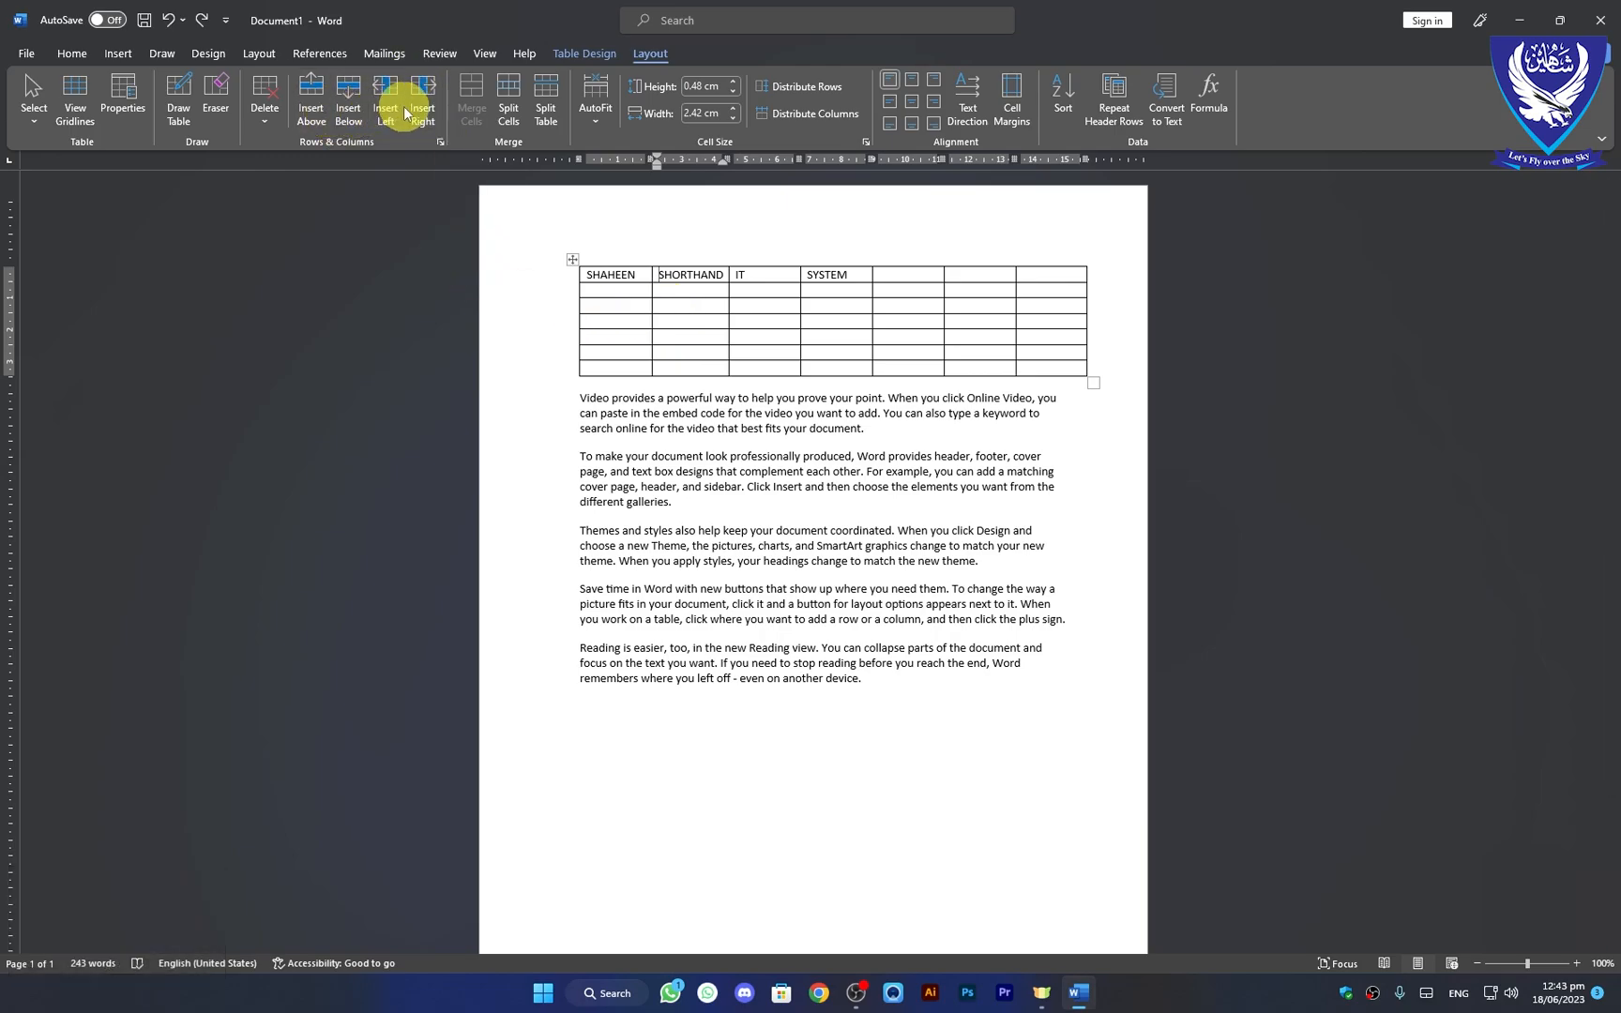
# Step: Review the Shift cells right, Insert entire row and Insert entire column options in the Insert Cells dialog, and cancel it
pyautogui.click(438, 142)
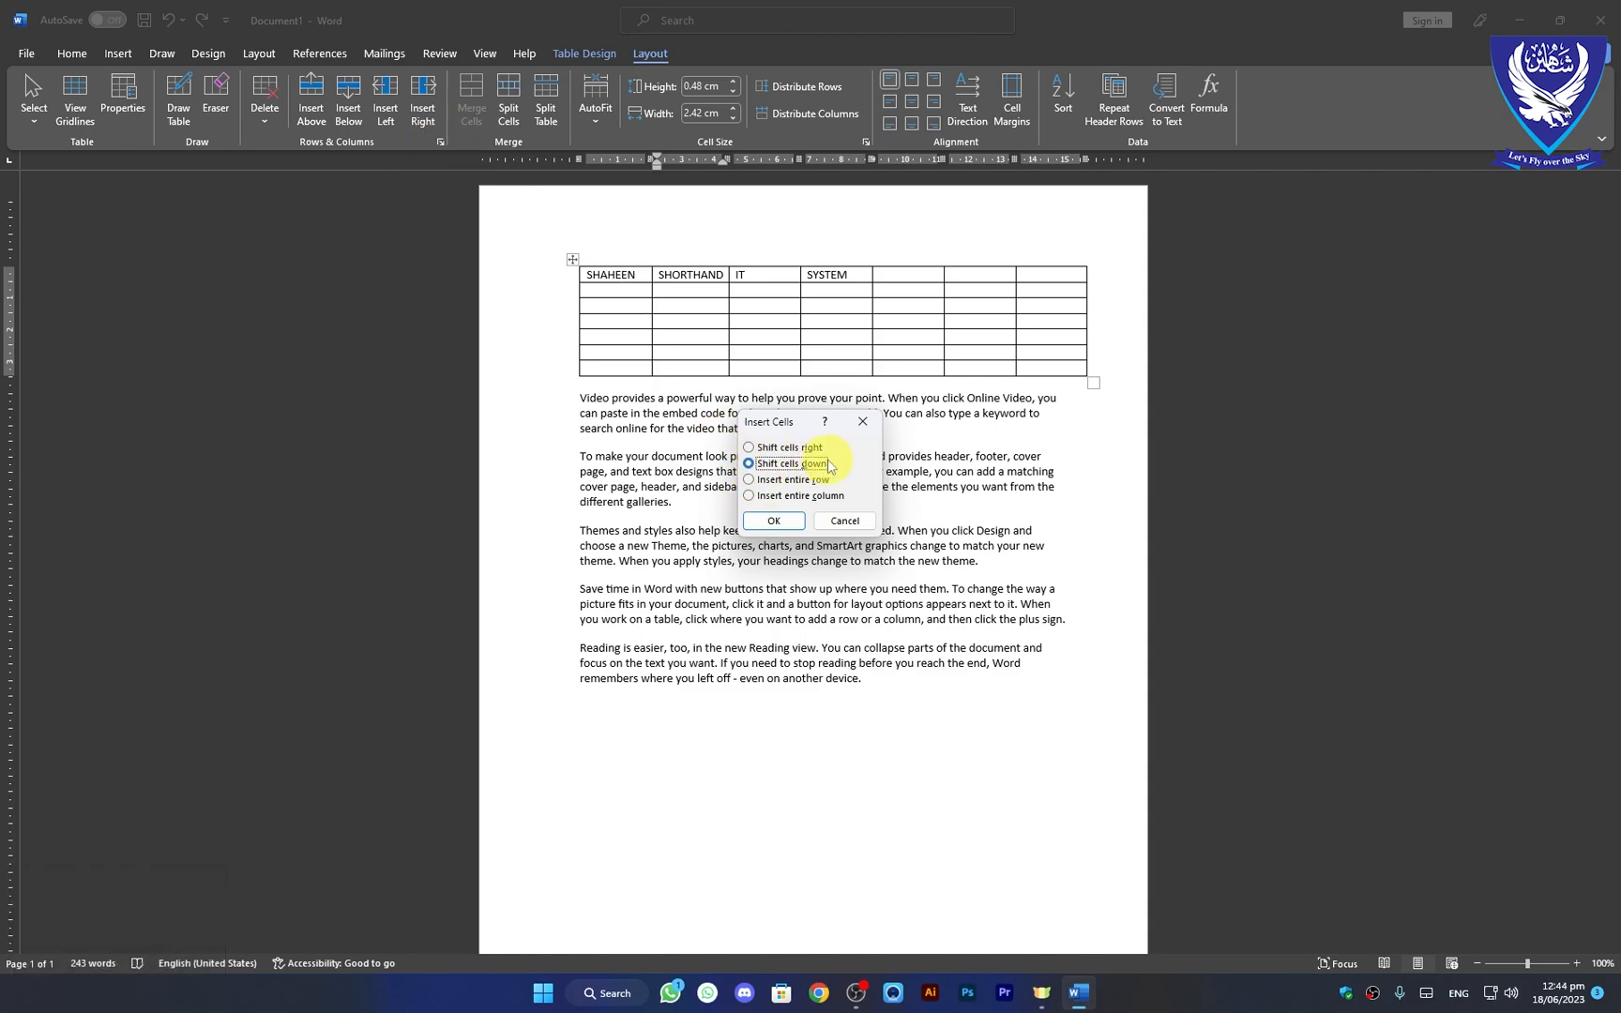
pyautogui.click(749, 449)
pyautogui.click(749, 481)
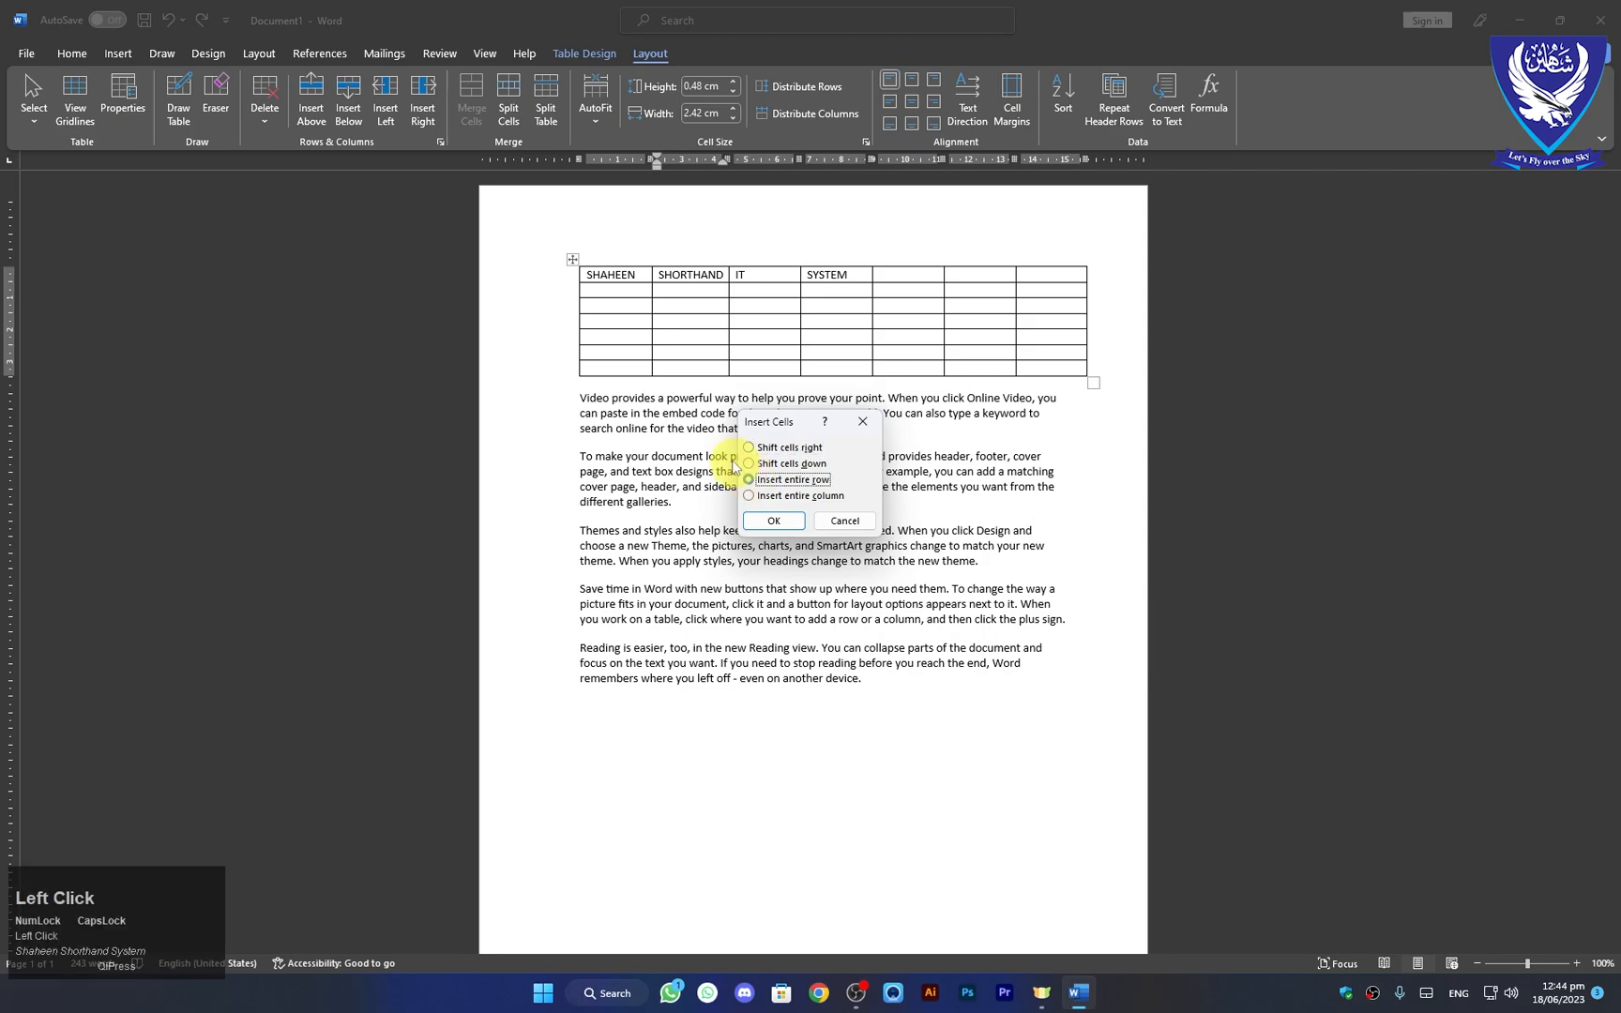
pyautogui.click(750, 497)
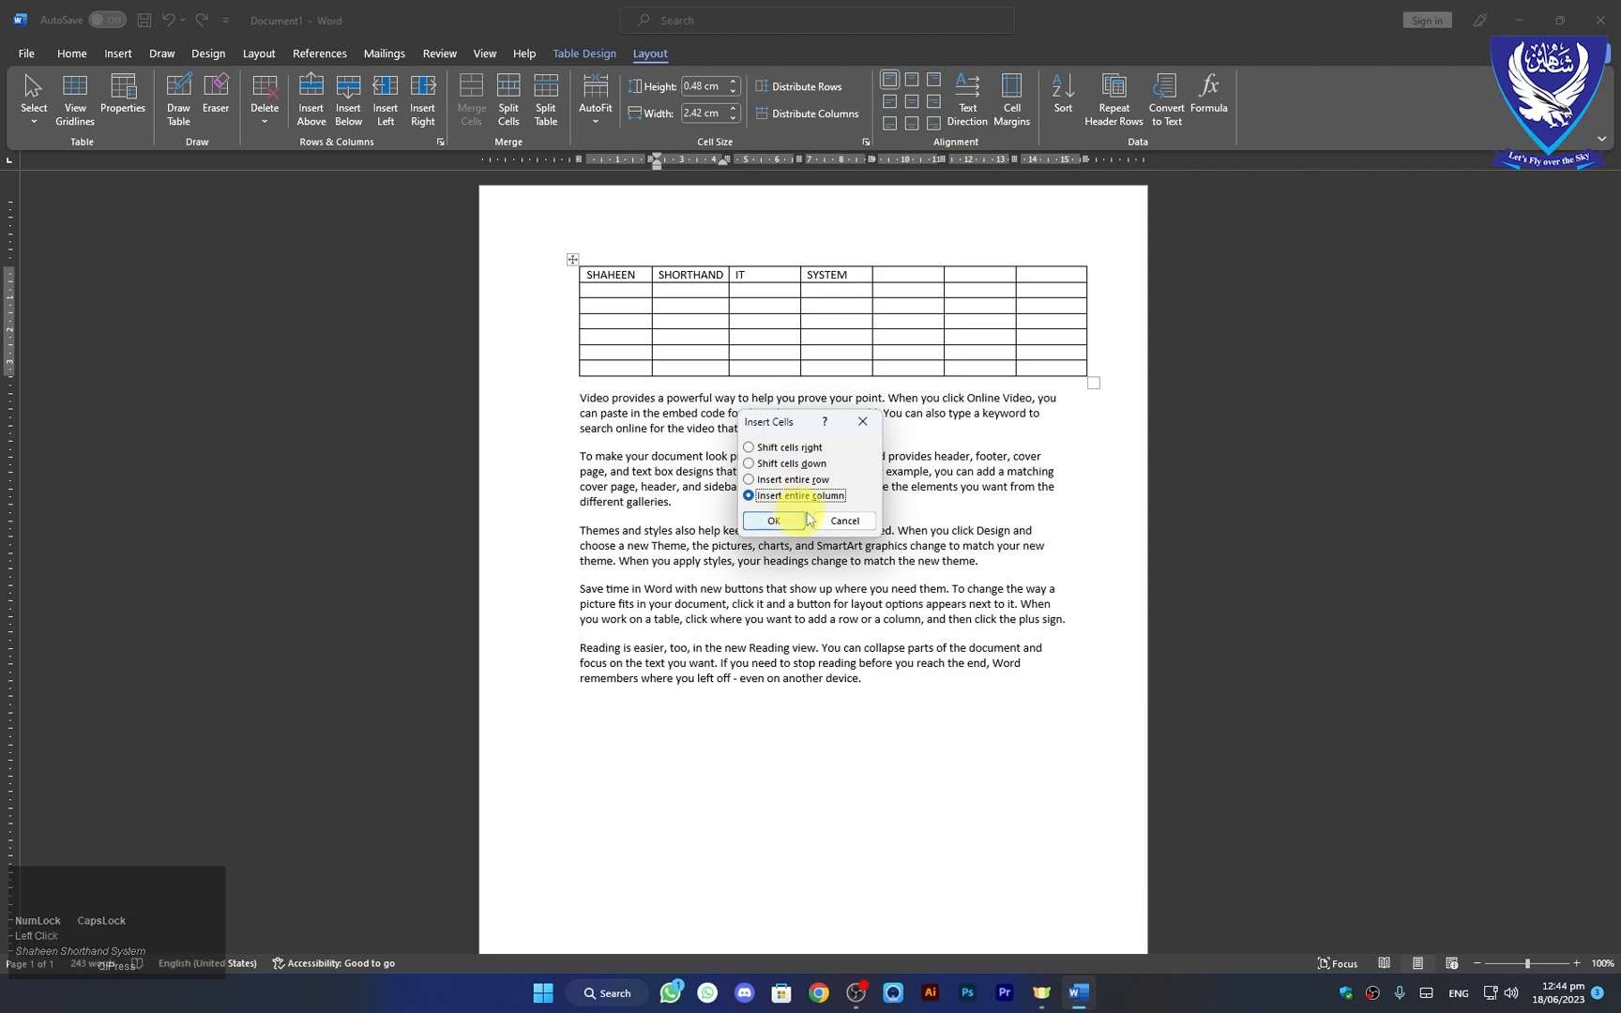
pyautogui.click(831, 522)
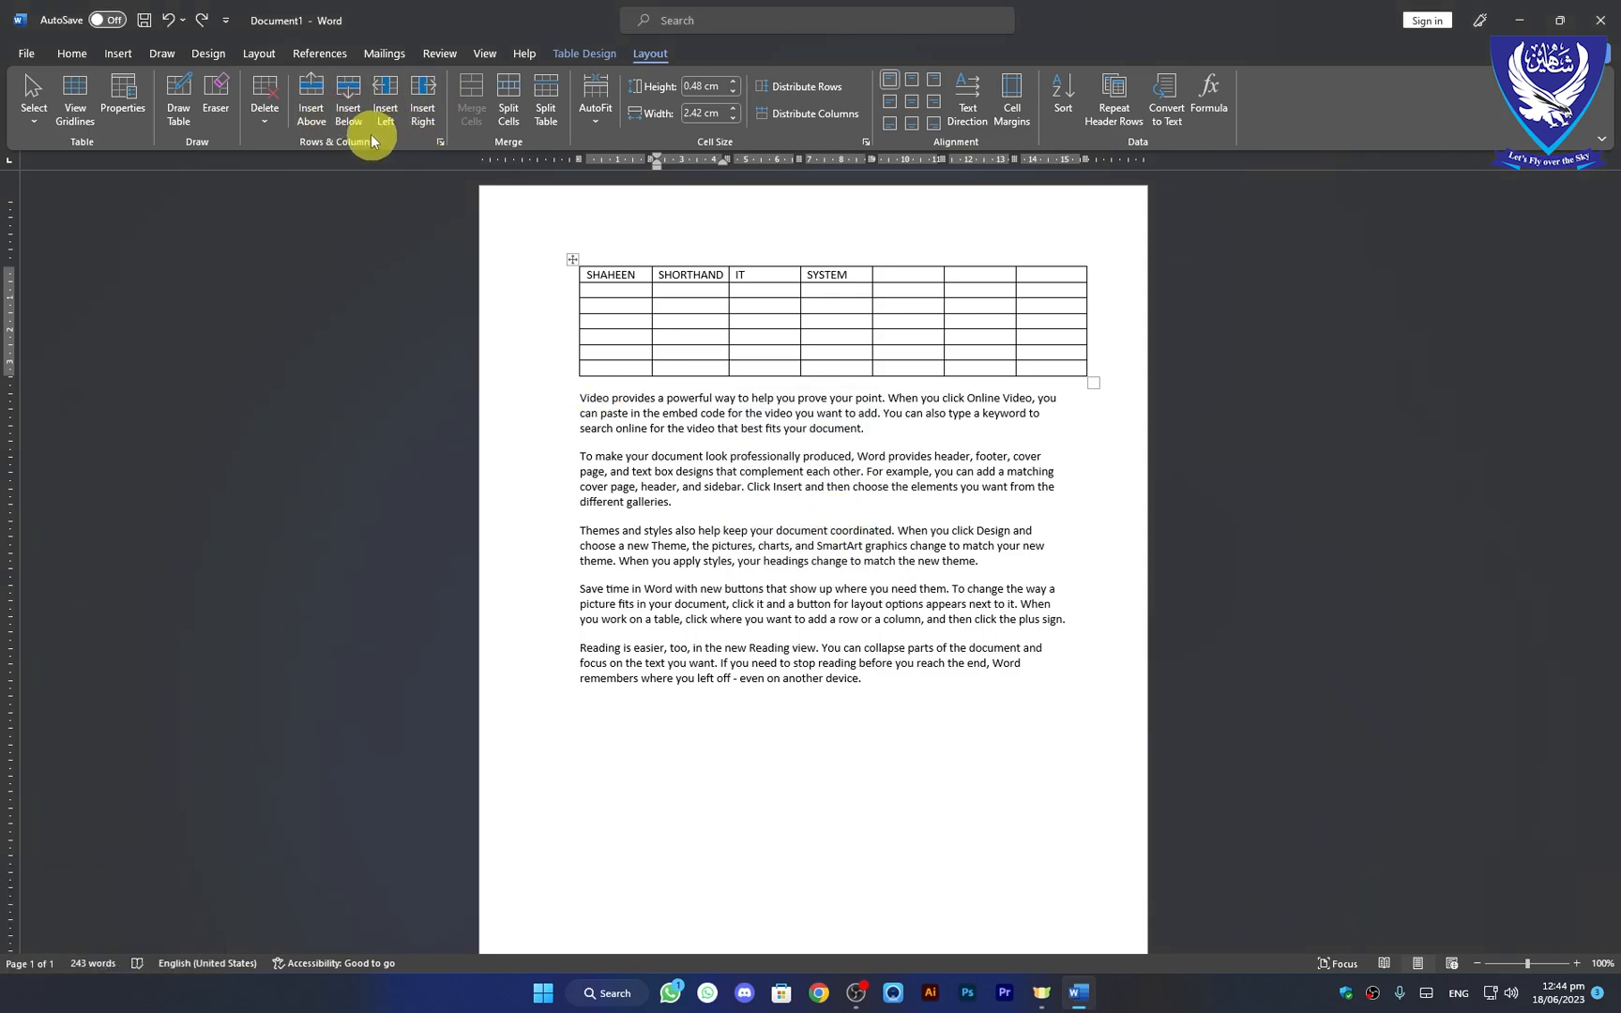
pyautogui.click(560, 53)
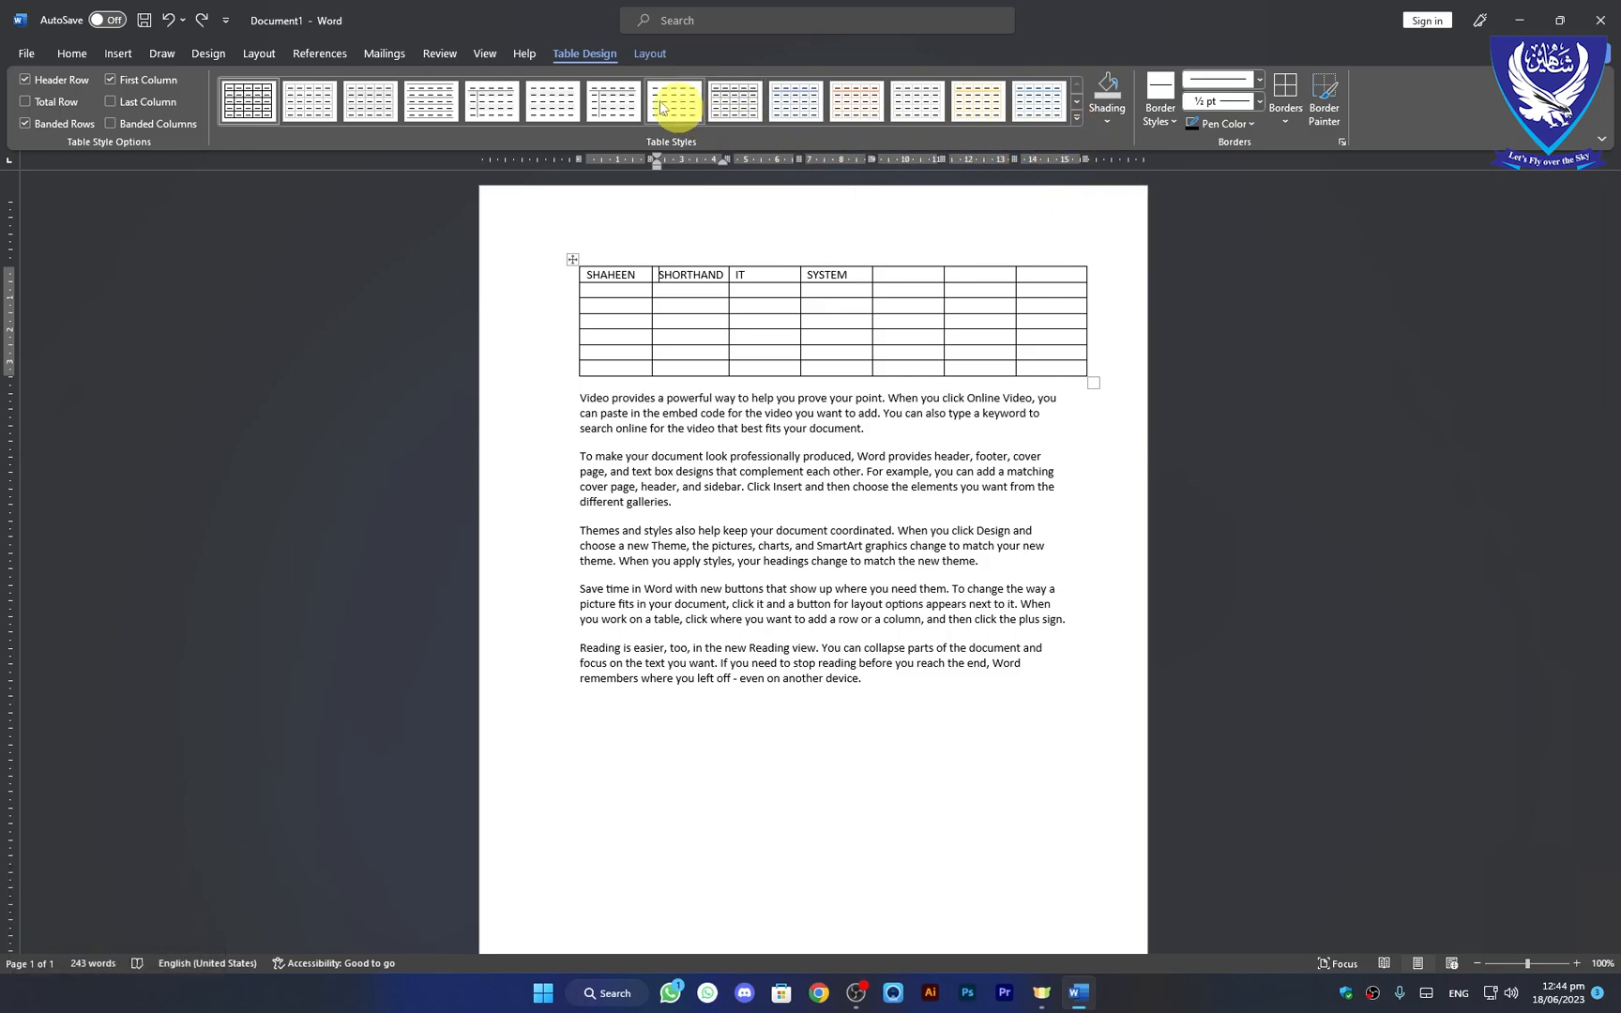
pyautogui.click(644, 54)
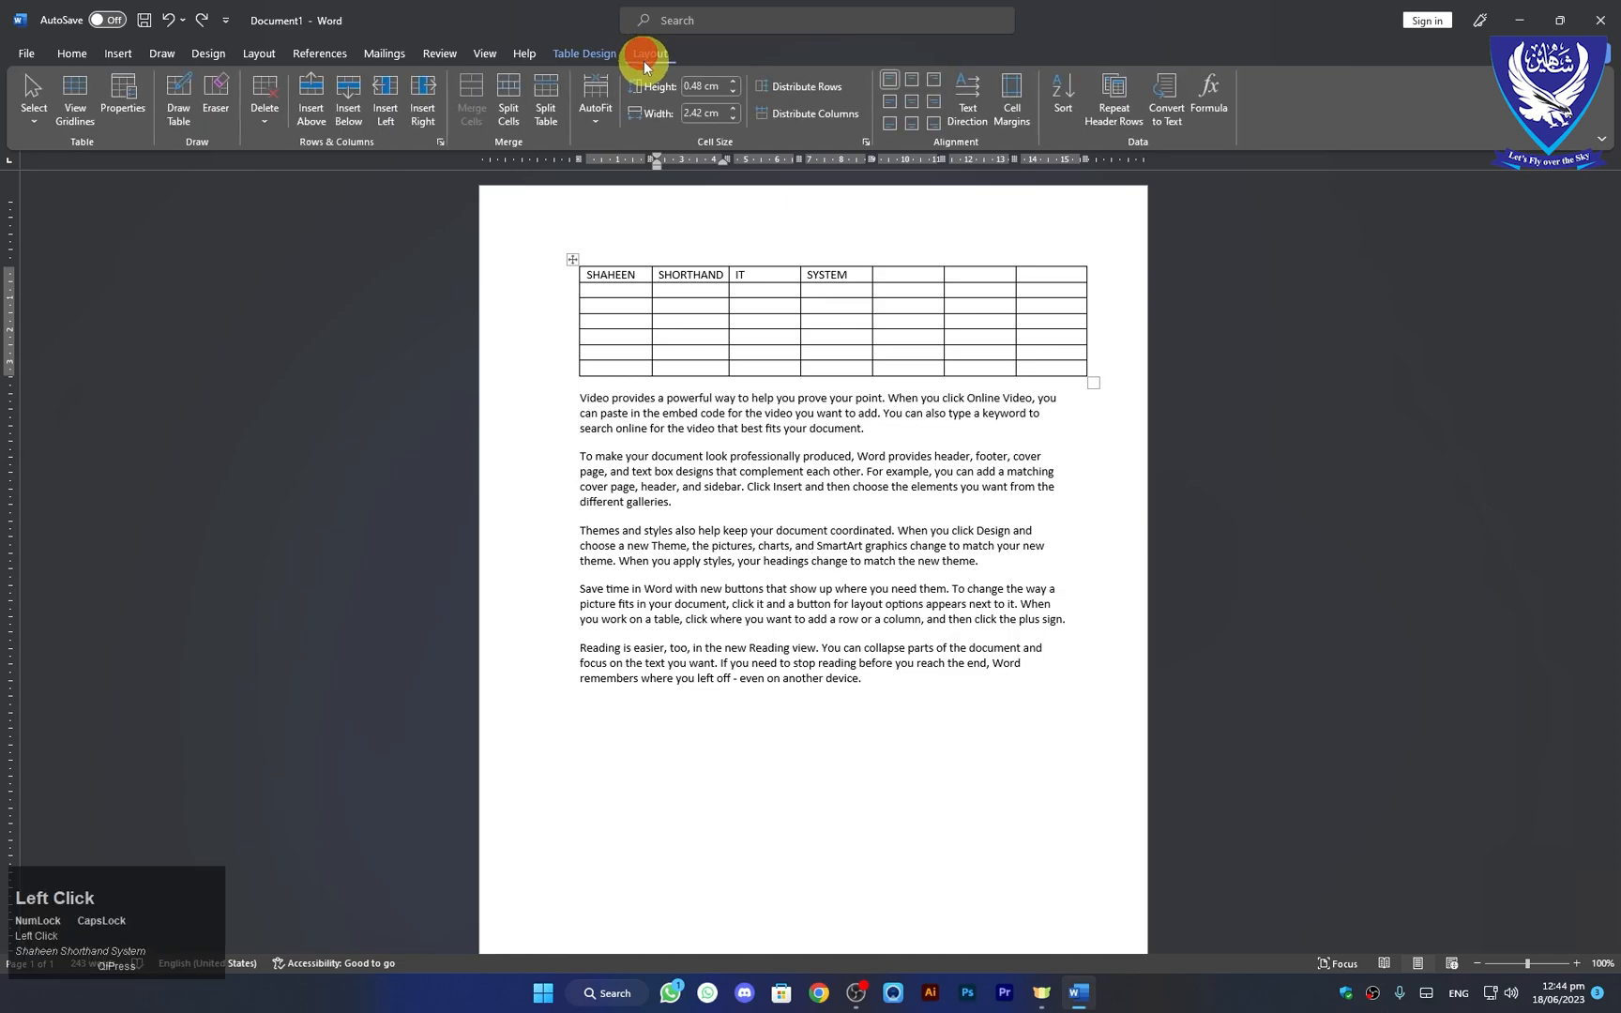